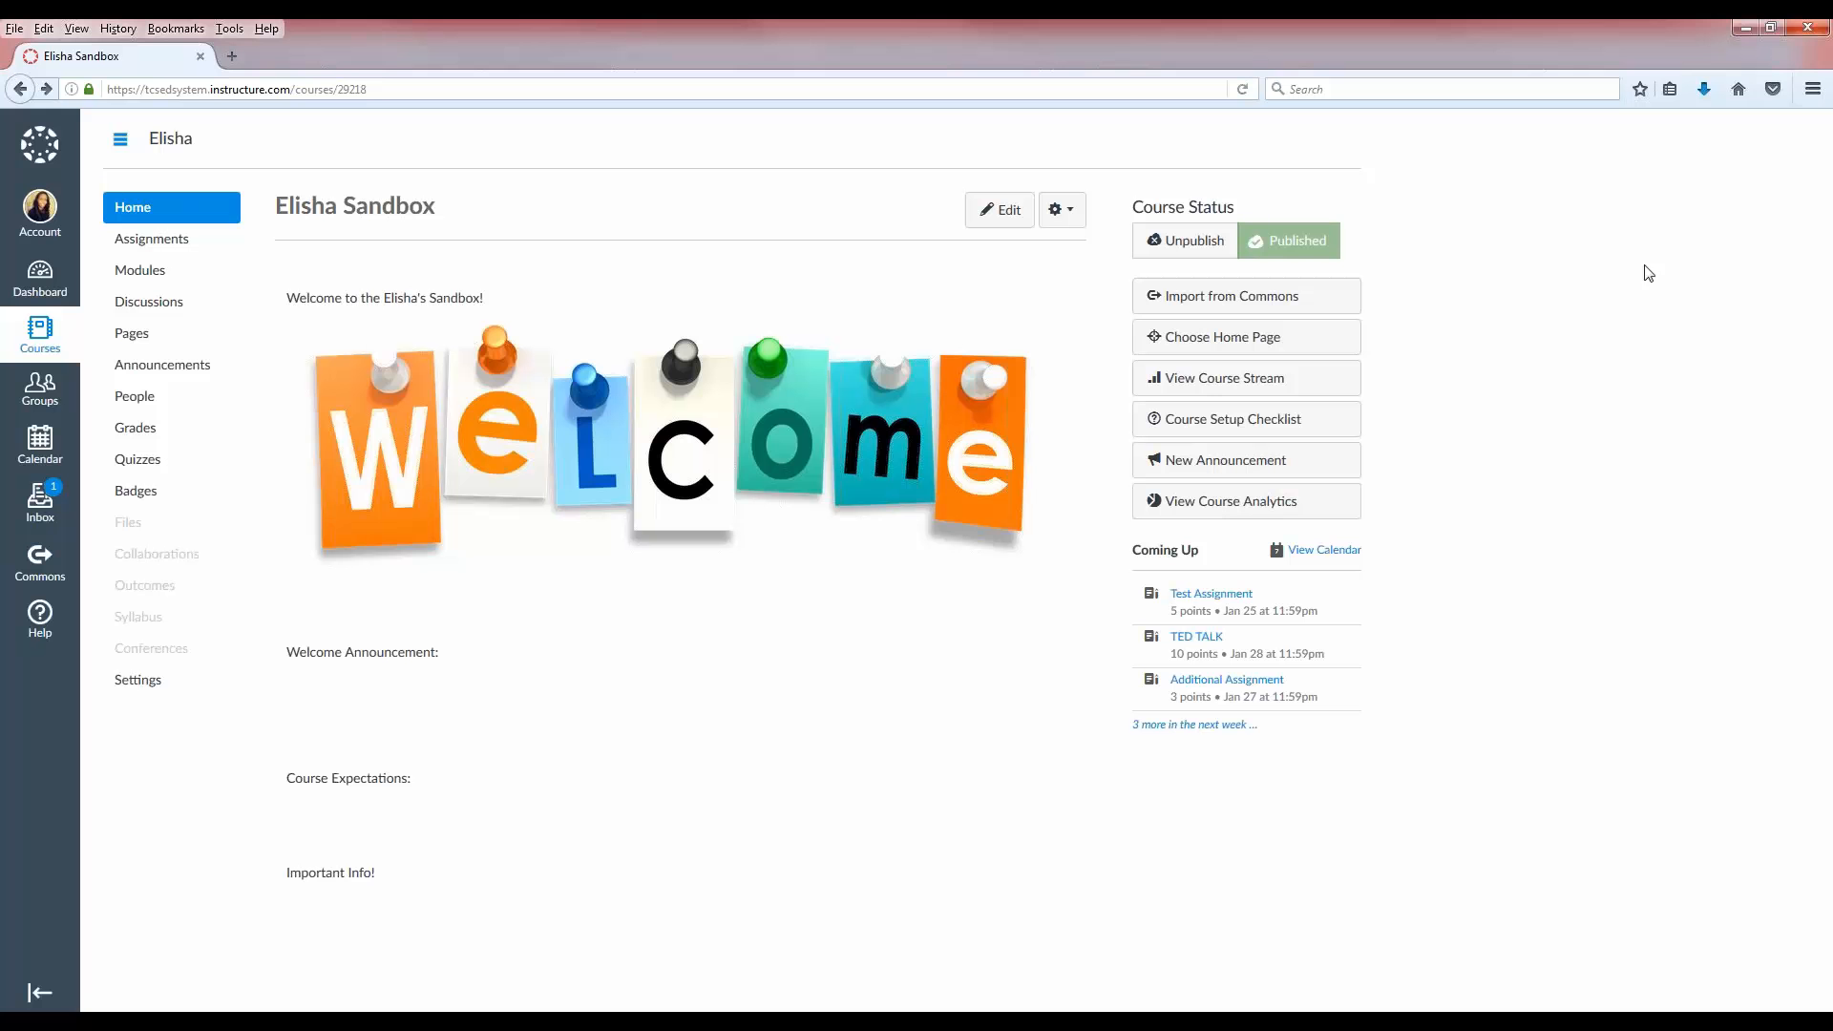
Step: Open the Overview page in Module Two and review its required assignments and example student flowchart
left_click(128, 274)
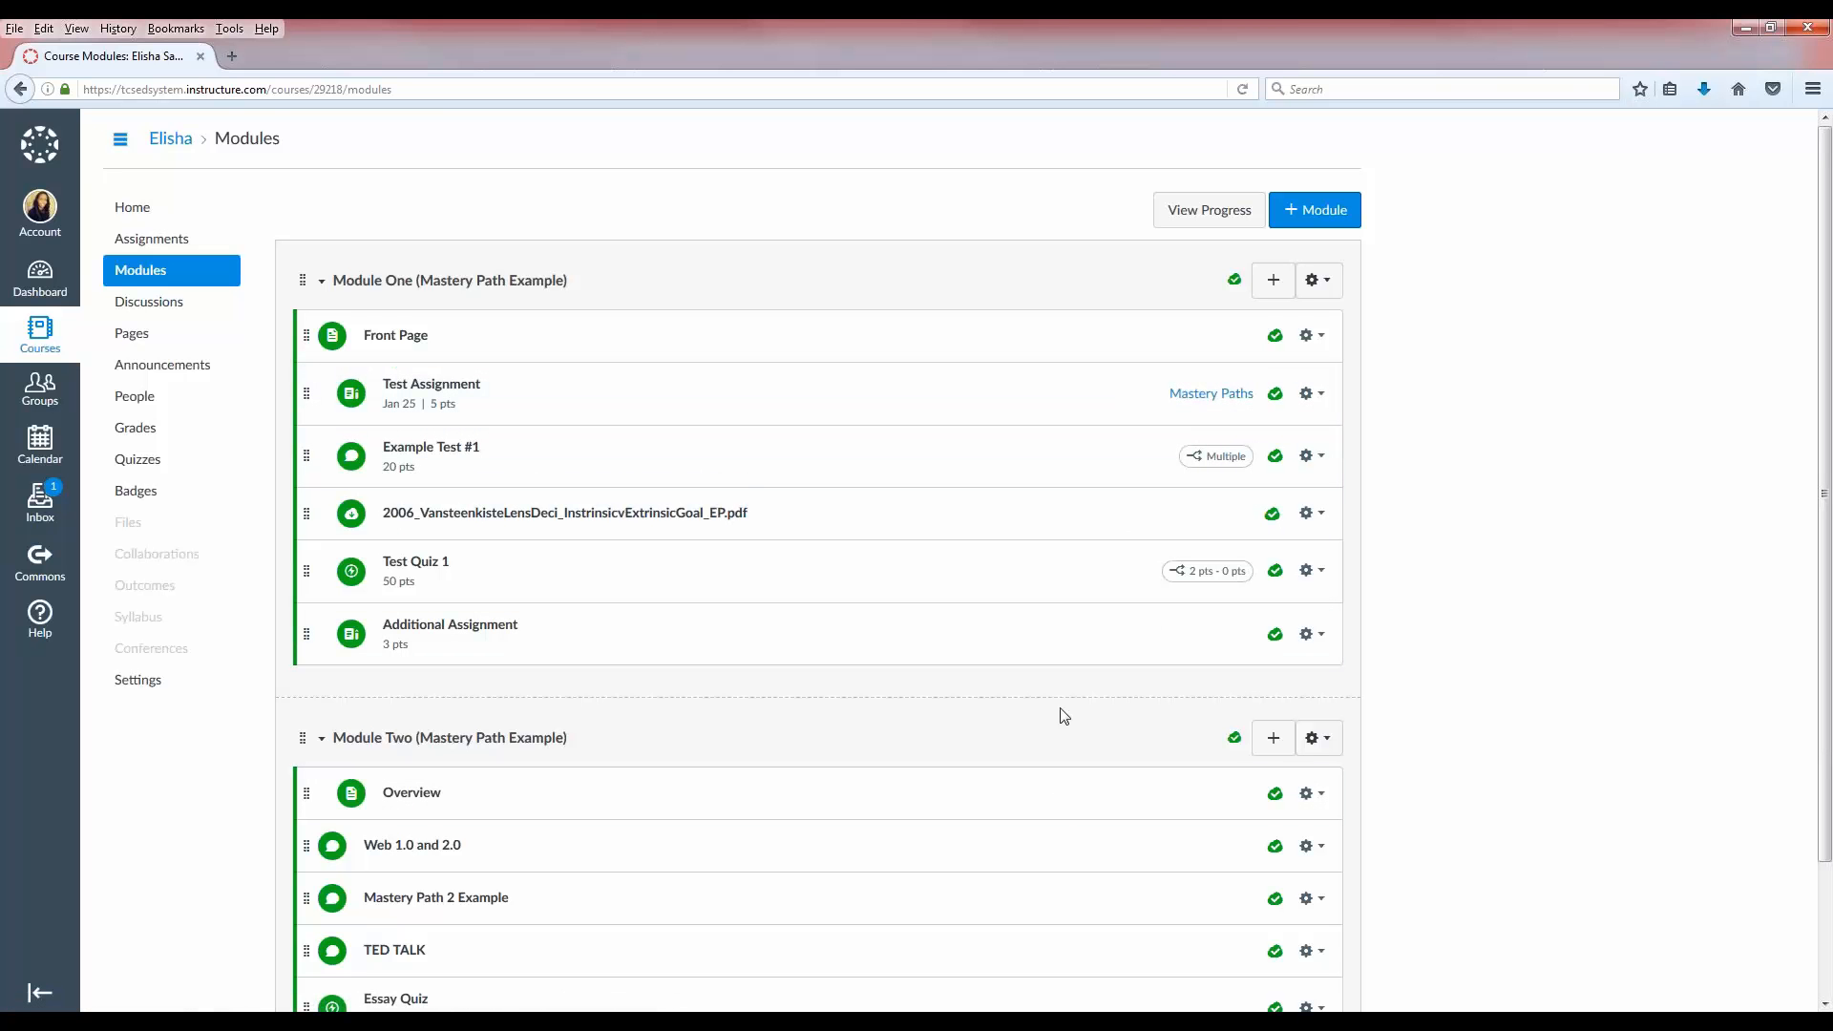
scroll(1066, 706, "down", 2)
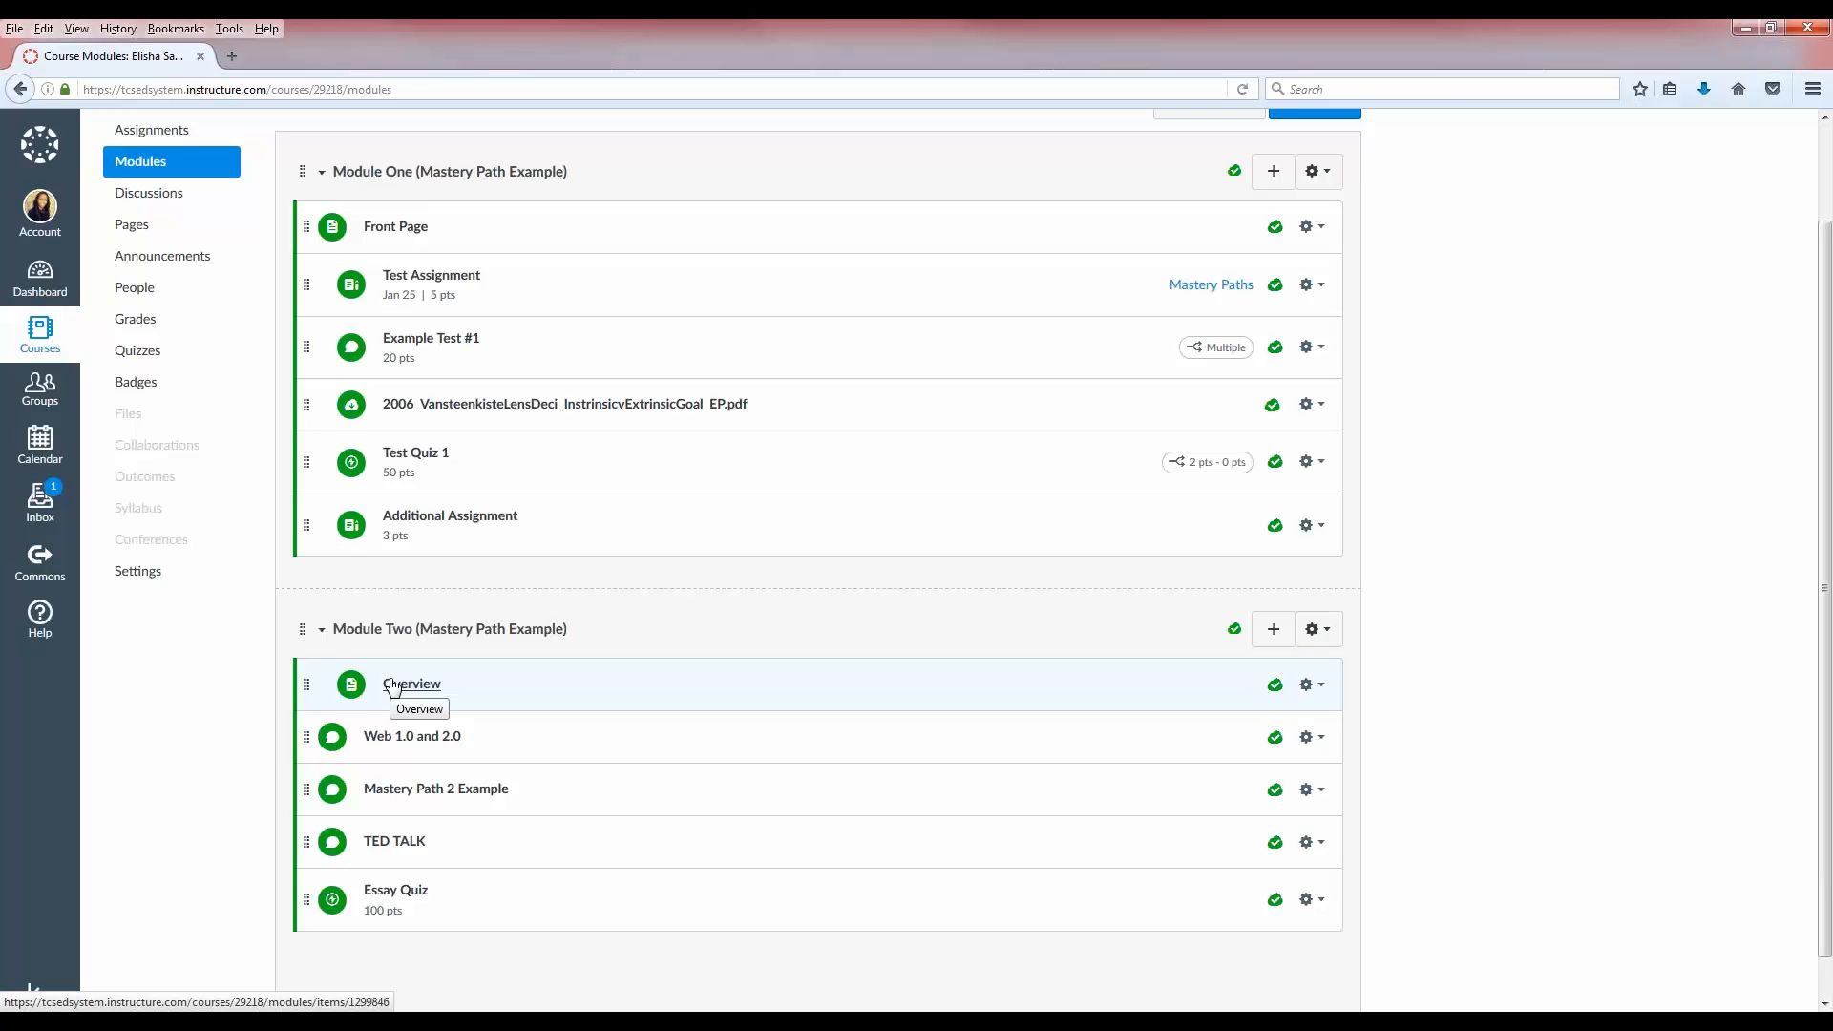
left_click(394, 686)
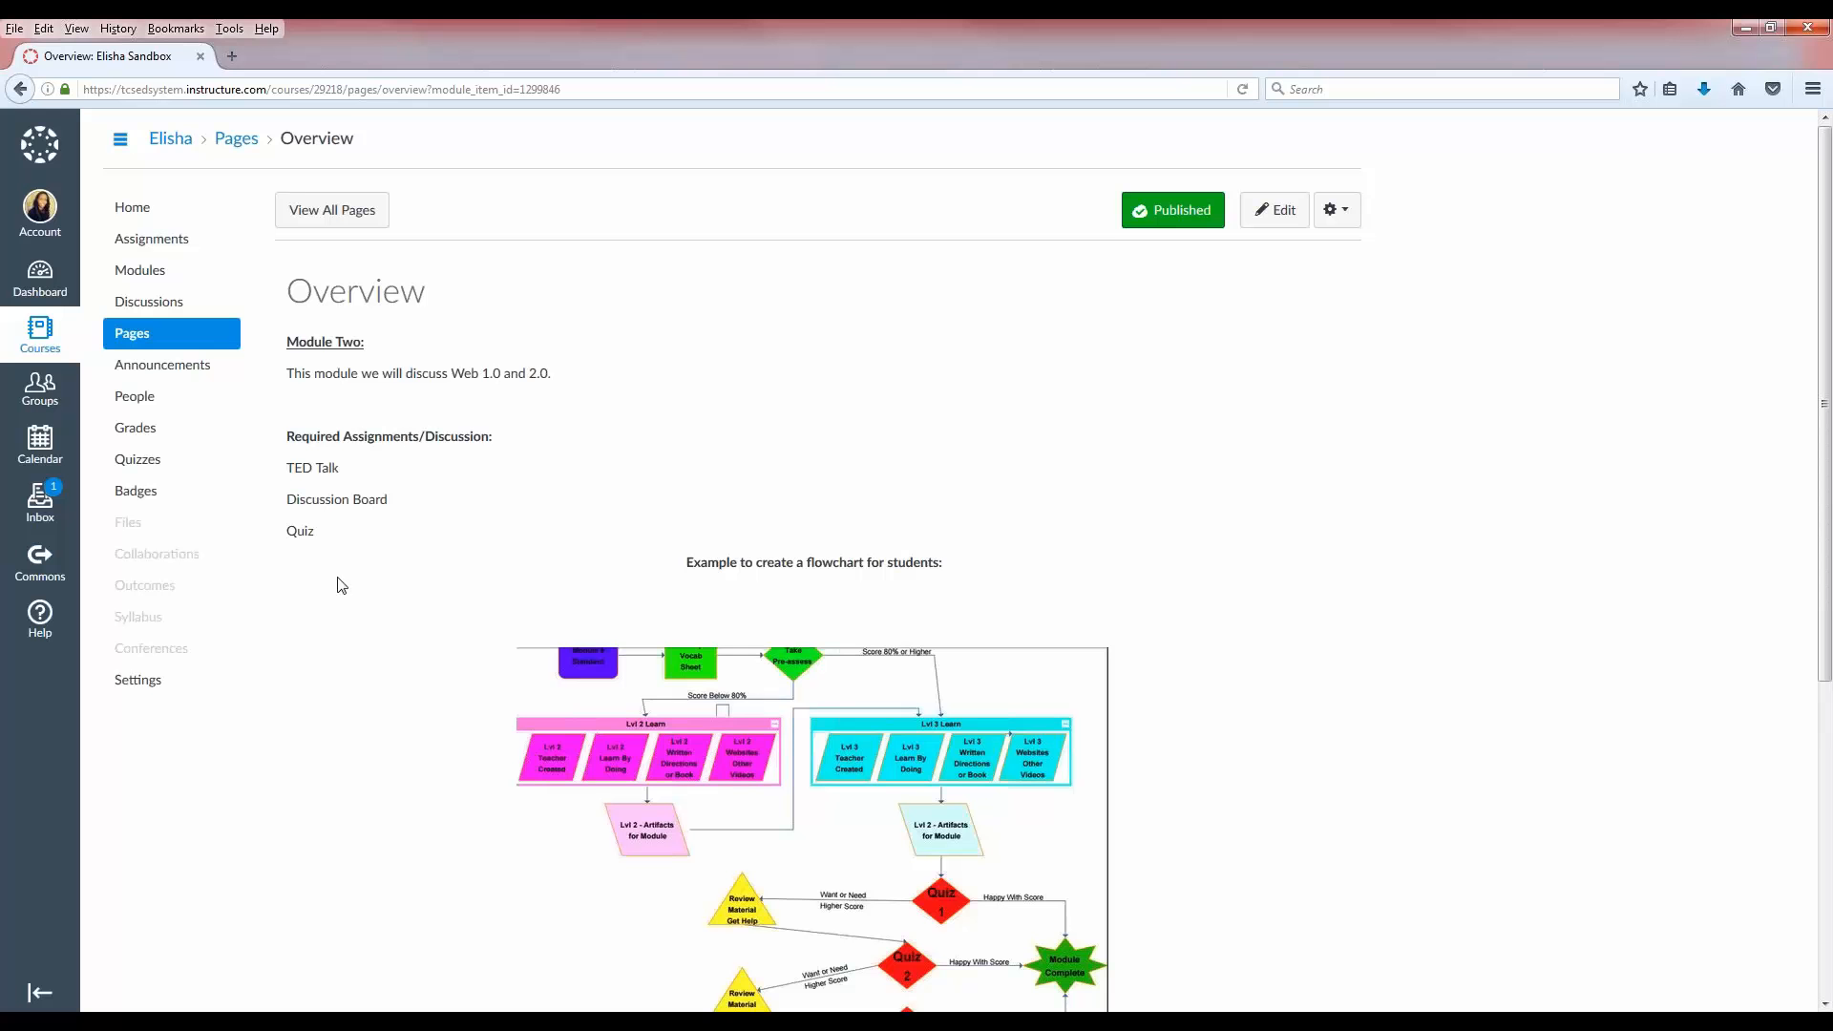
scroll(776, 639, "down", 2)
scroll(776, 639, "down", 2)
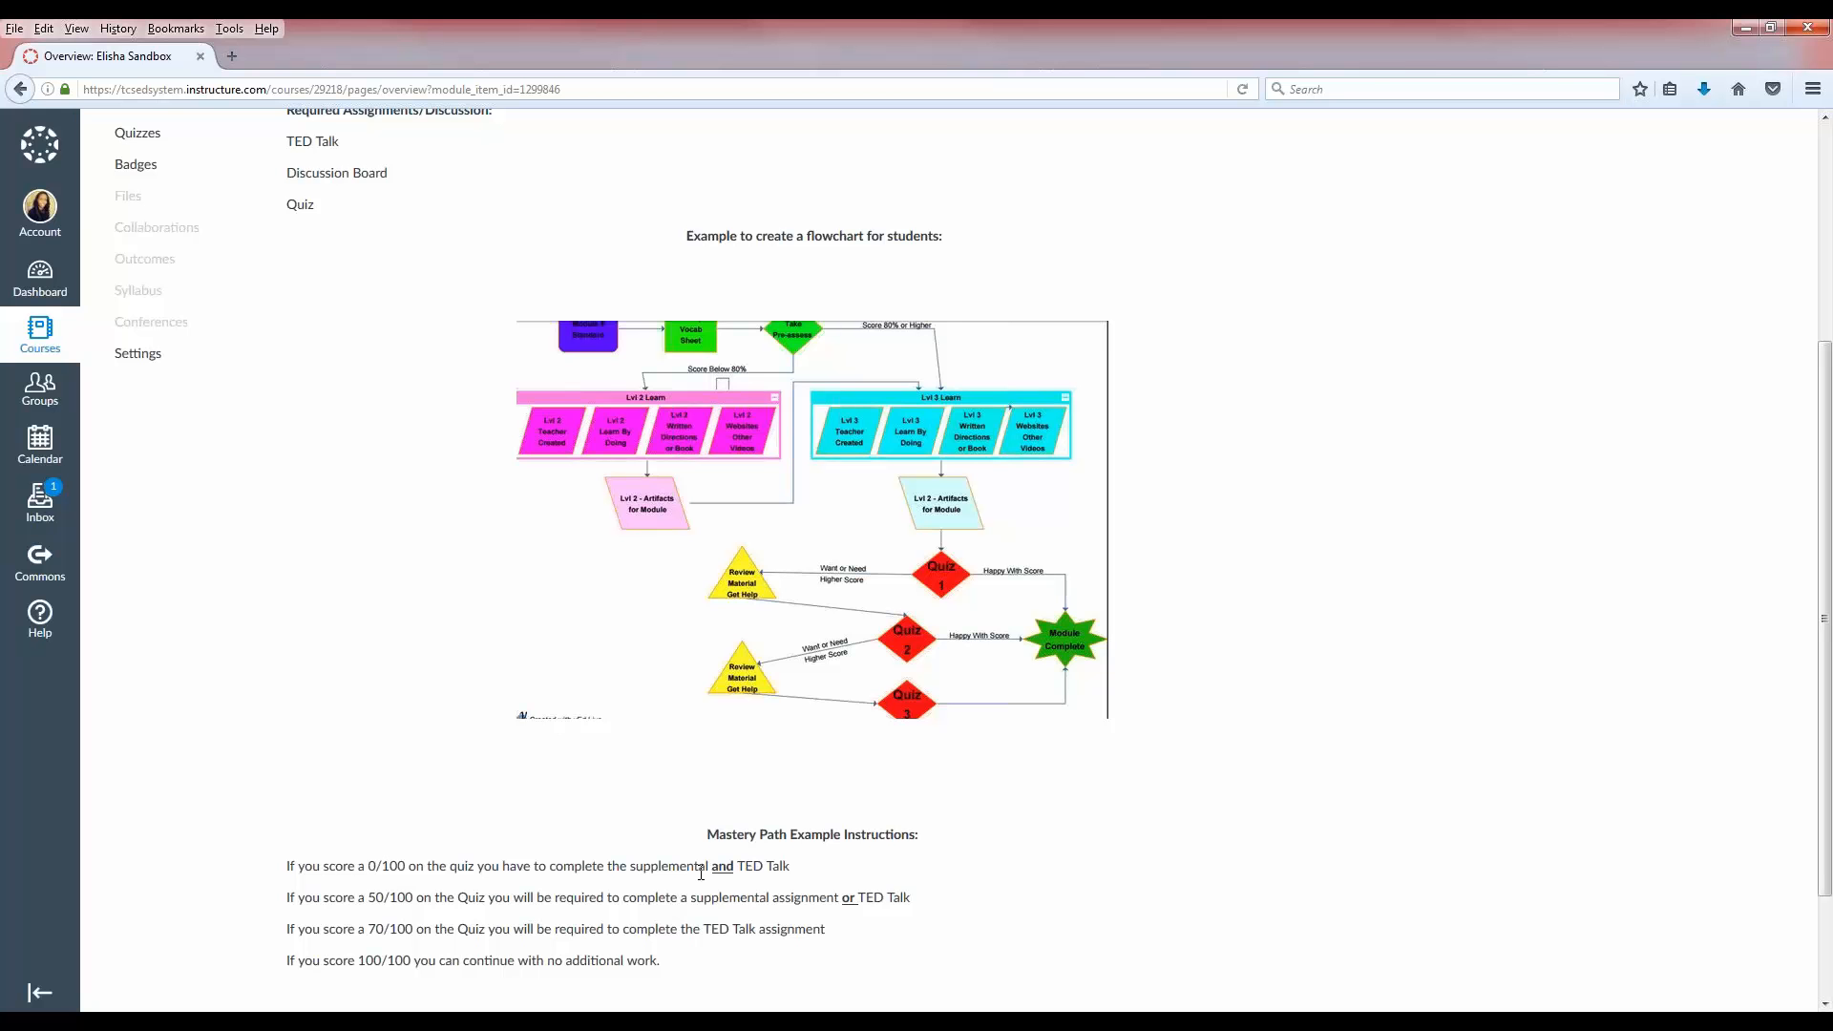
scroll(1378, 703, "up", 2)
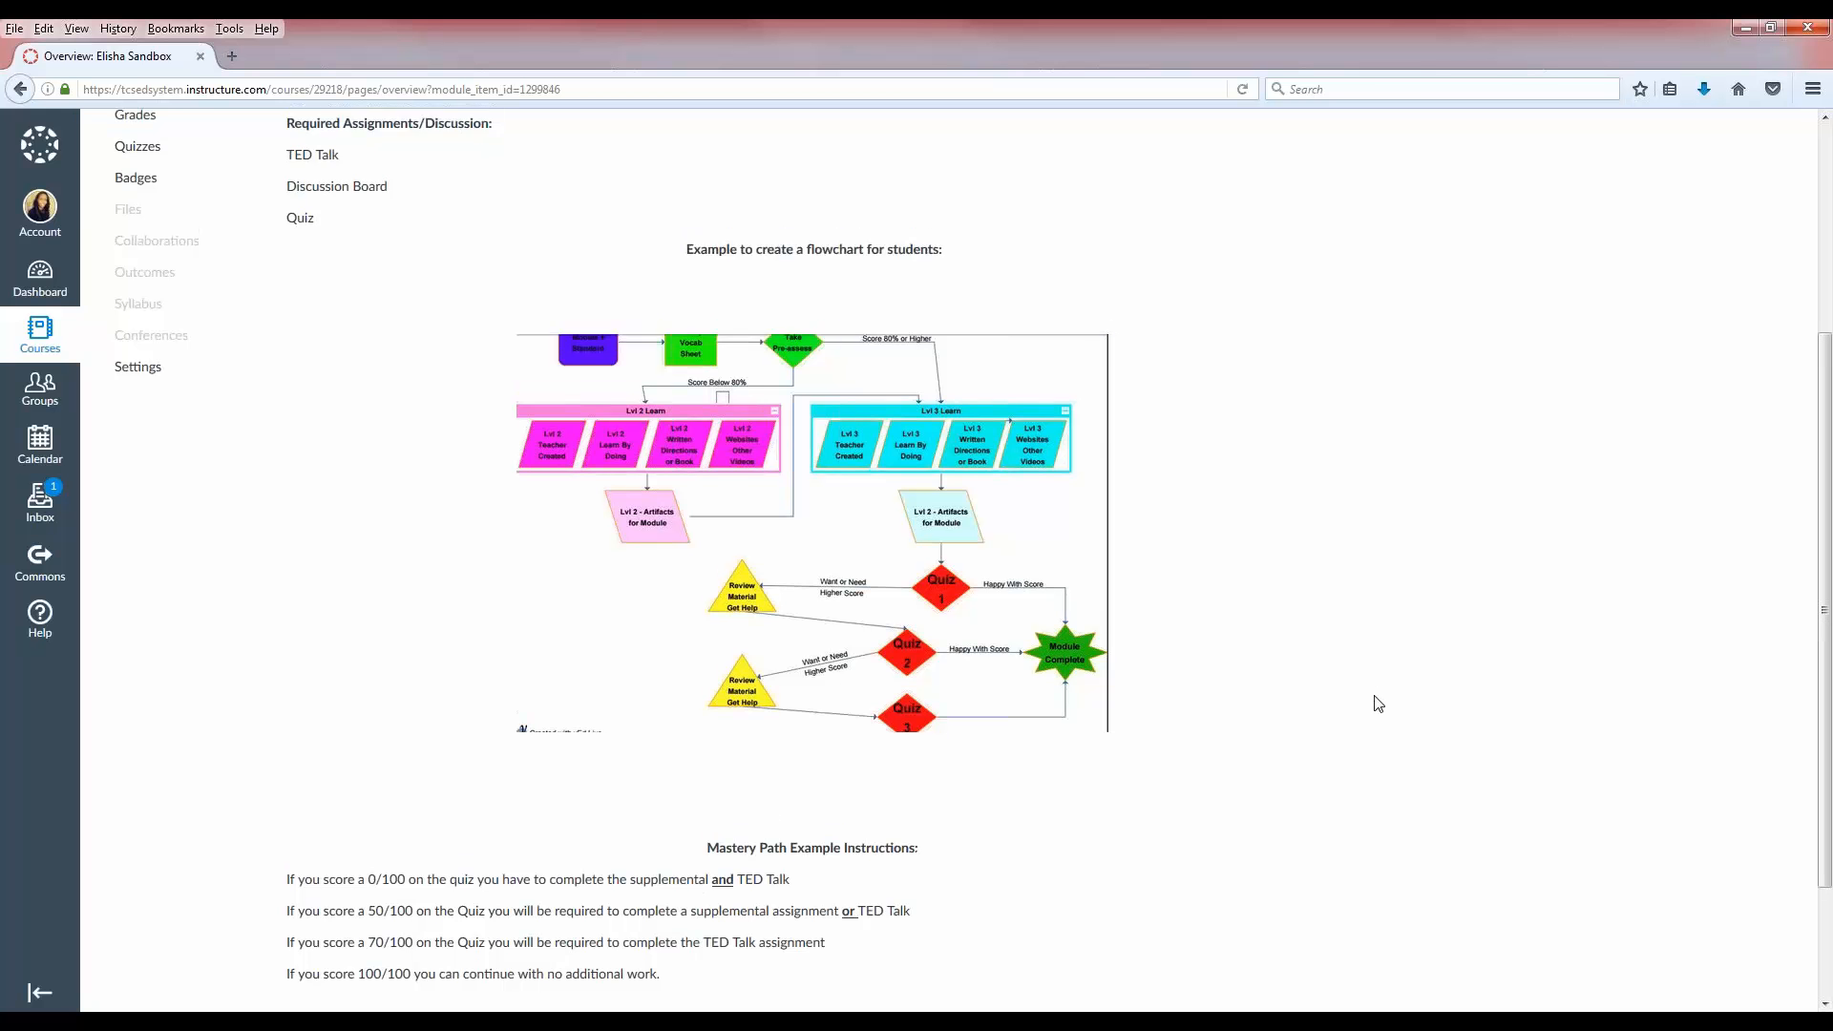
scroll(1379, 703, "up", 5)
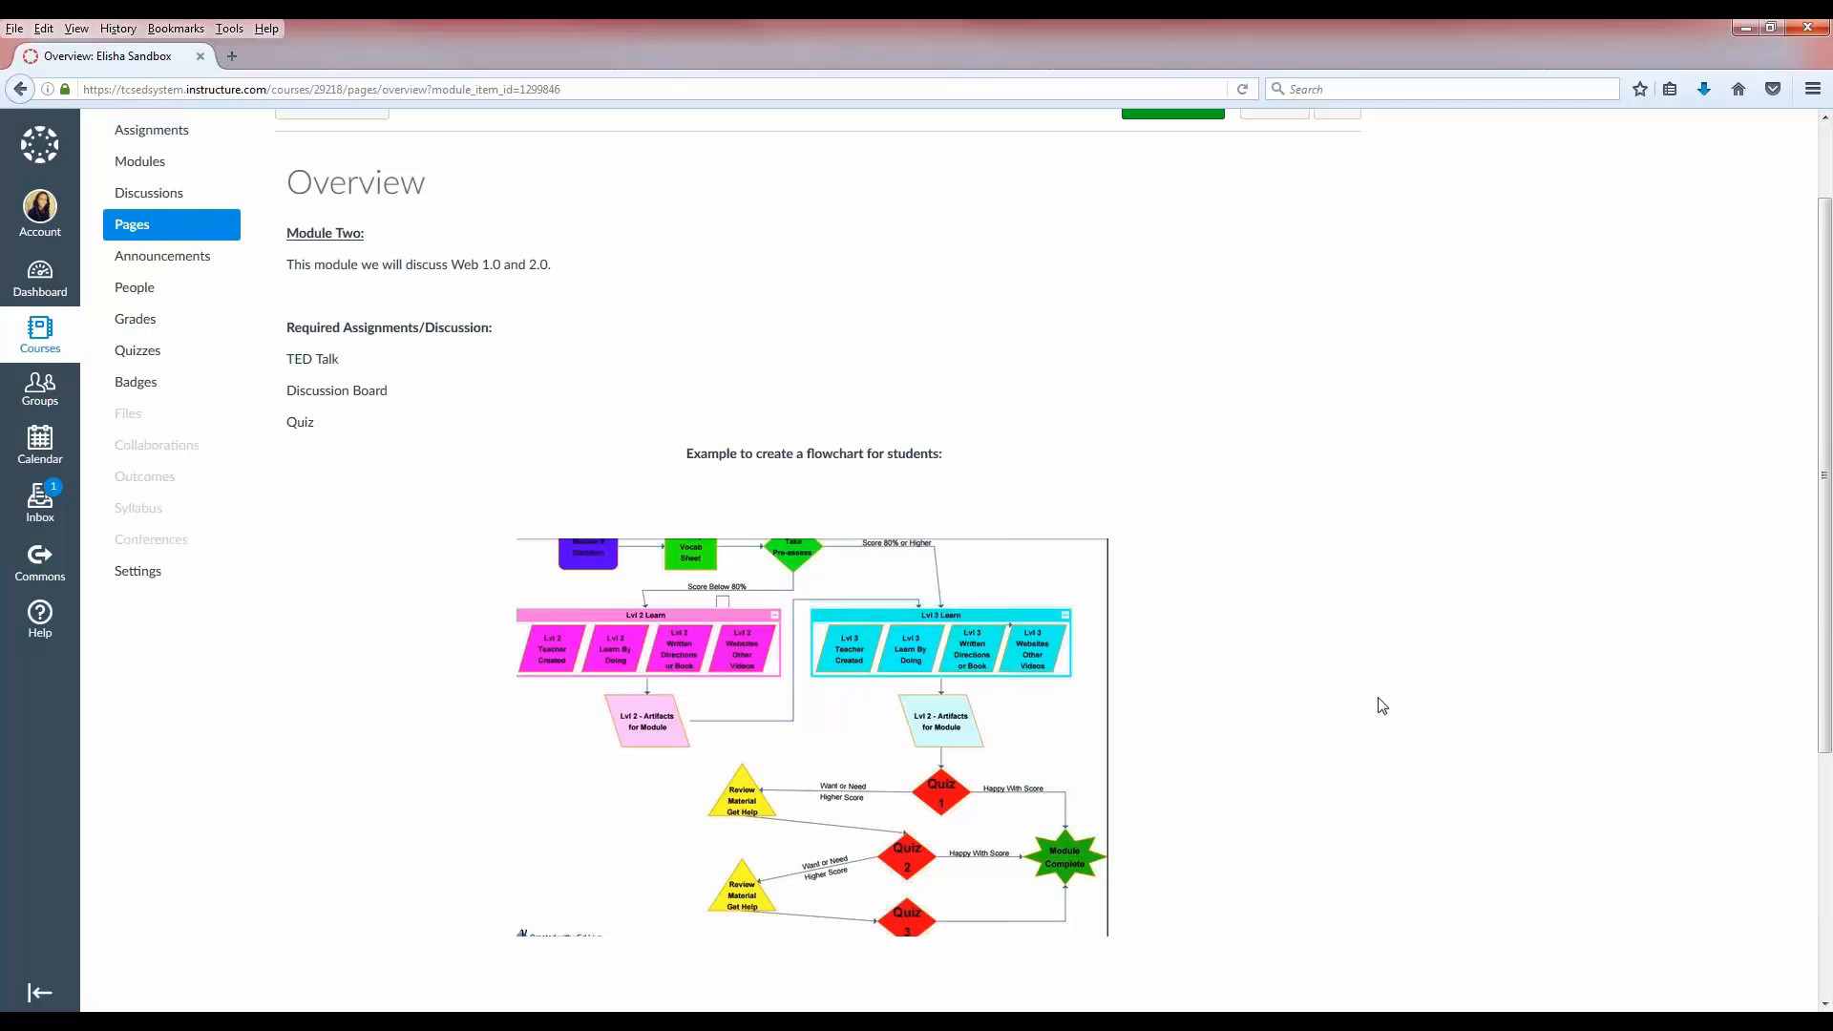
scroll(1377, 704, "down", 4)
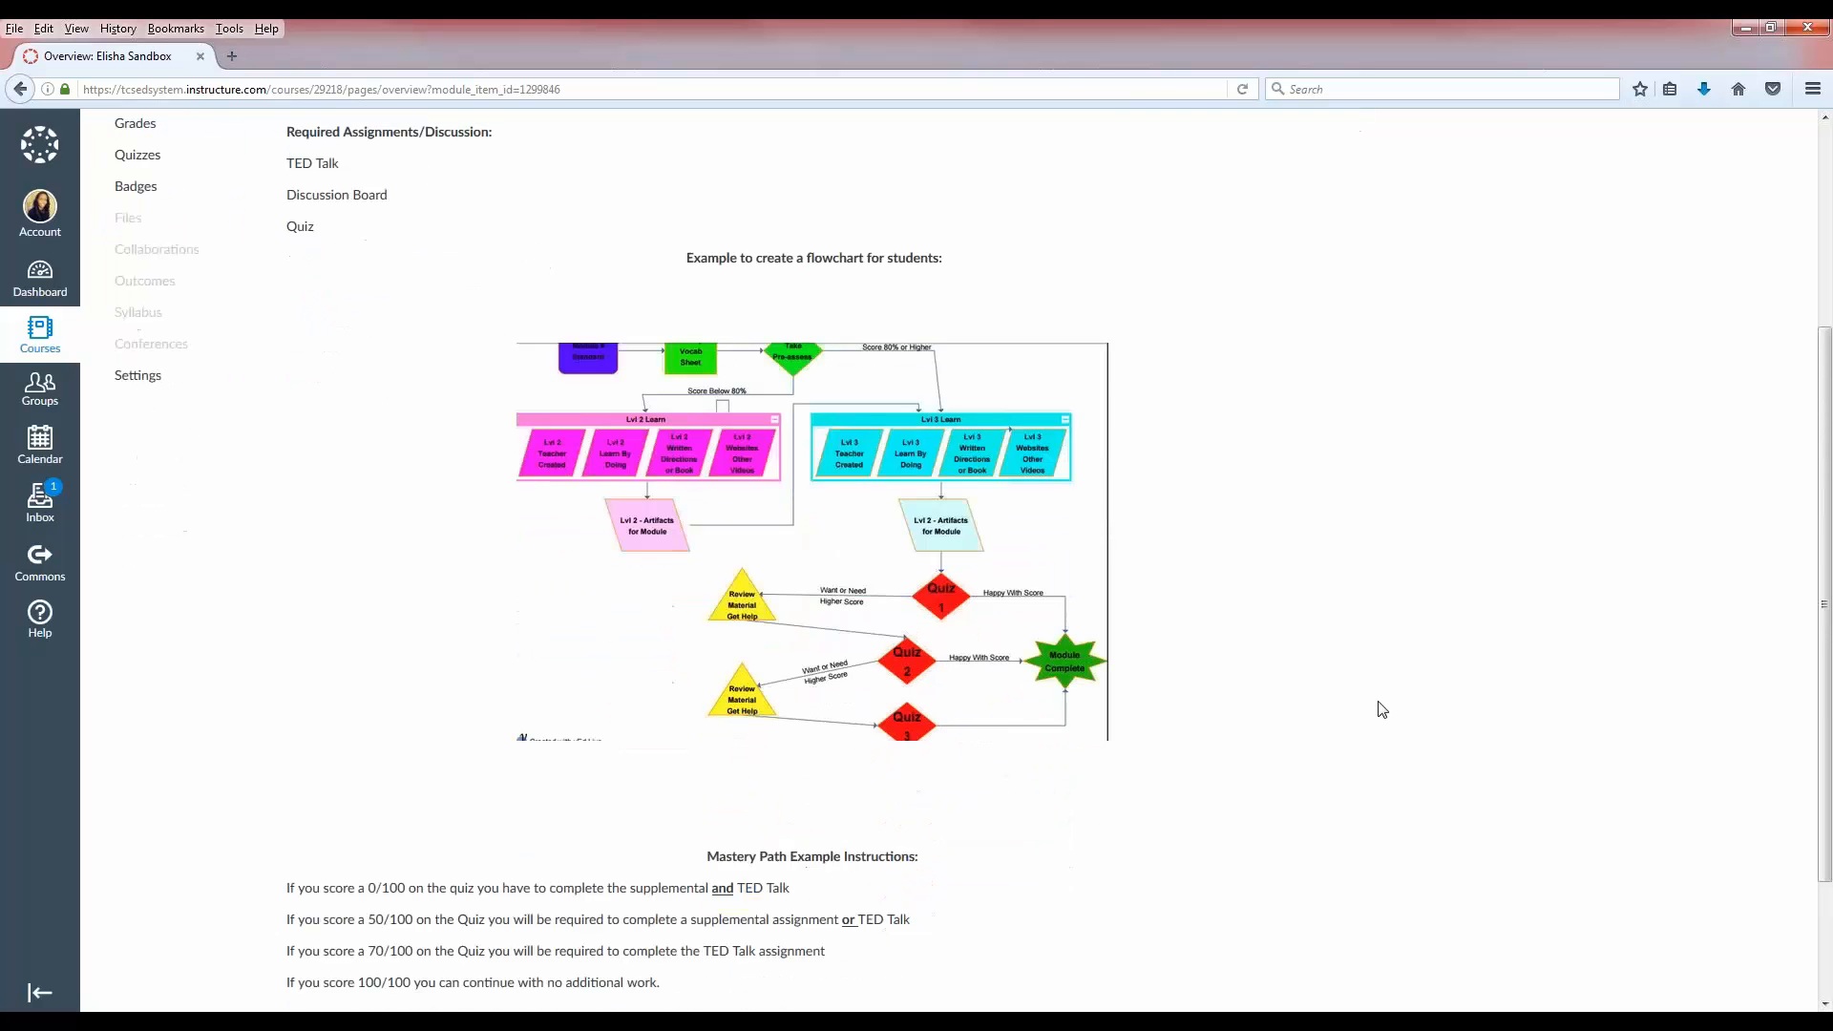
Step: Examine the Mastery Path Example Instructions on the Overview page, highlighting the supplemental assignment or TED Talk choice for a 50/100 score
left_click_drag(706, 688, 802, 827)
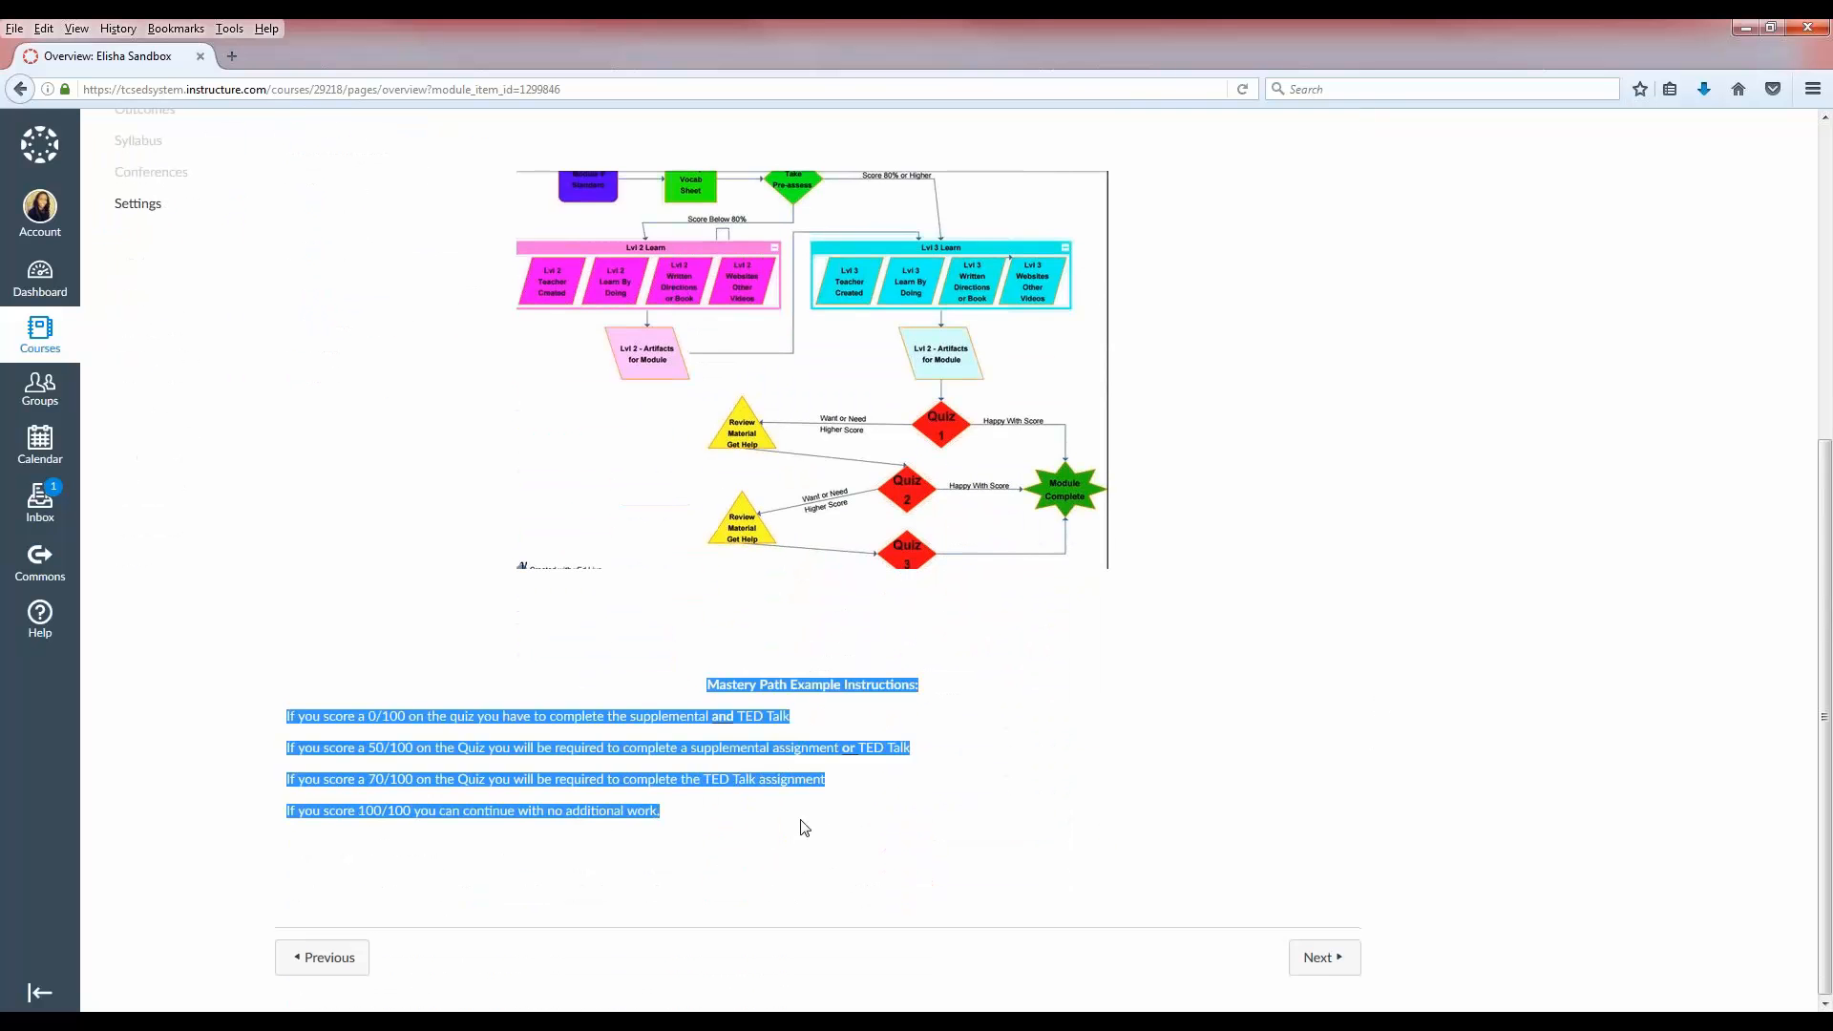
left_click(912, 769)
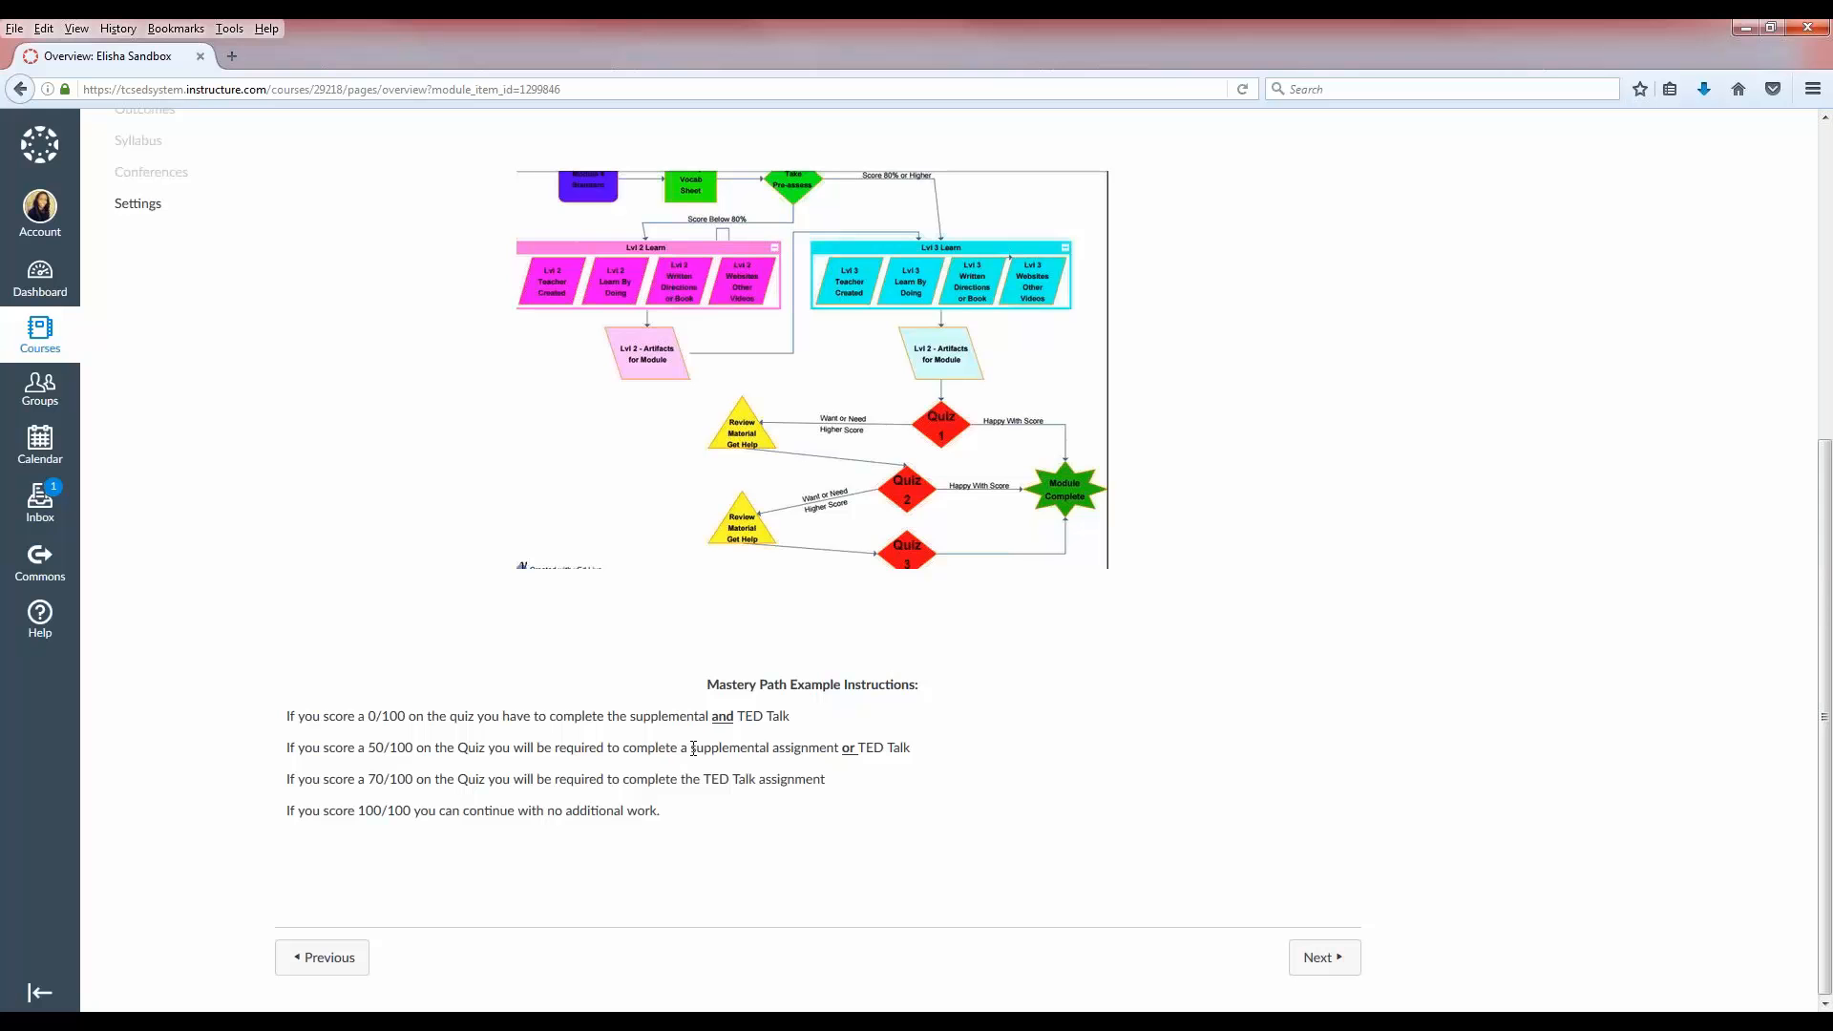
left_click_drag(690, 751, 841, 751)
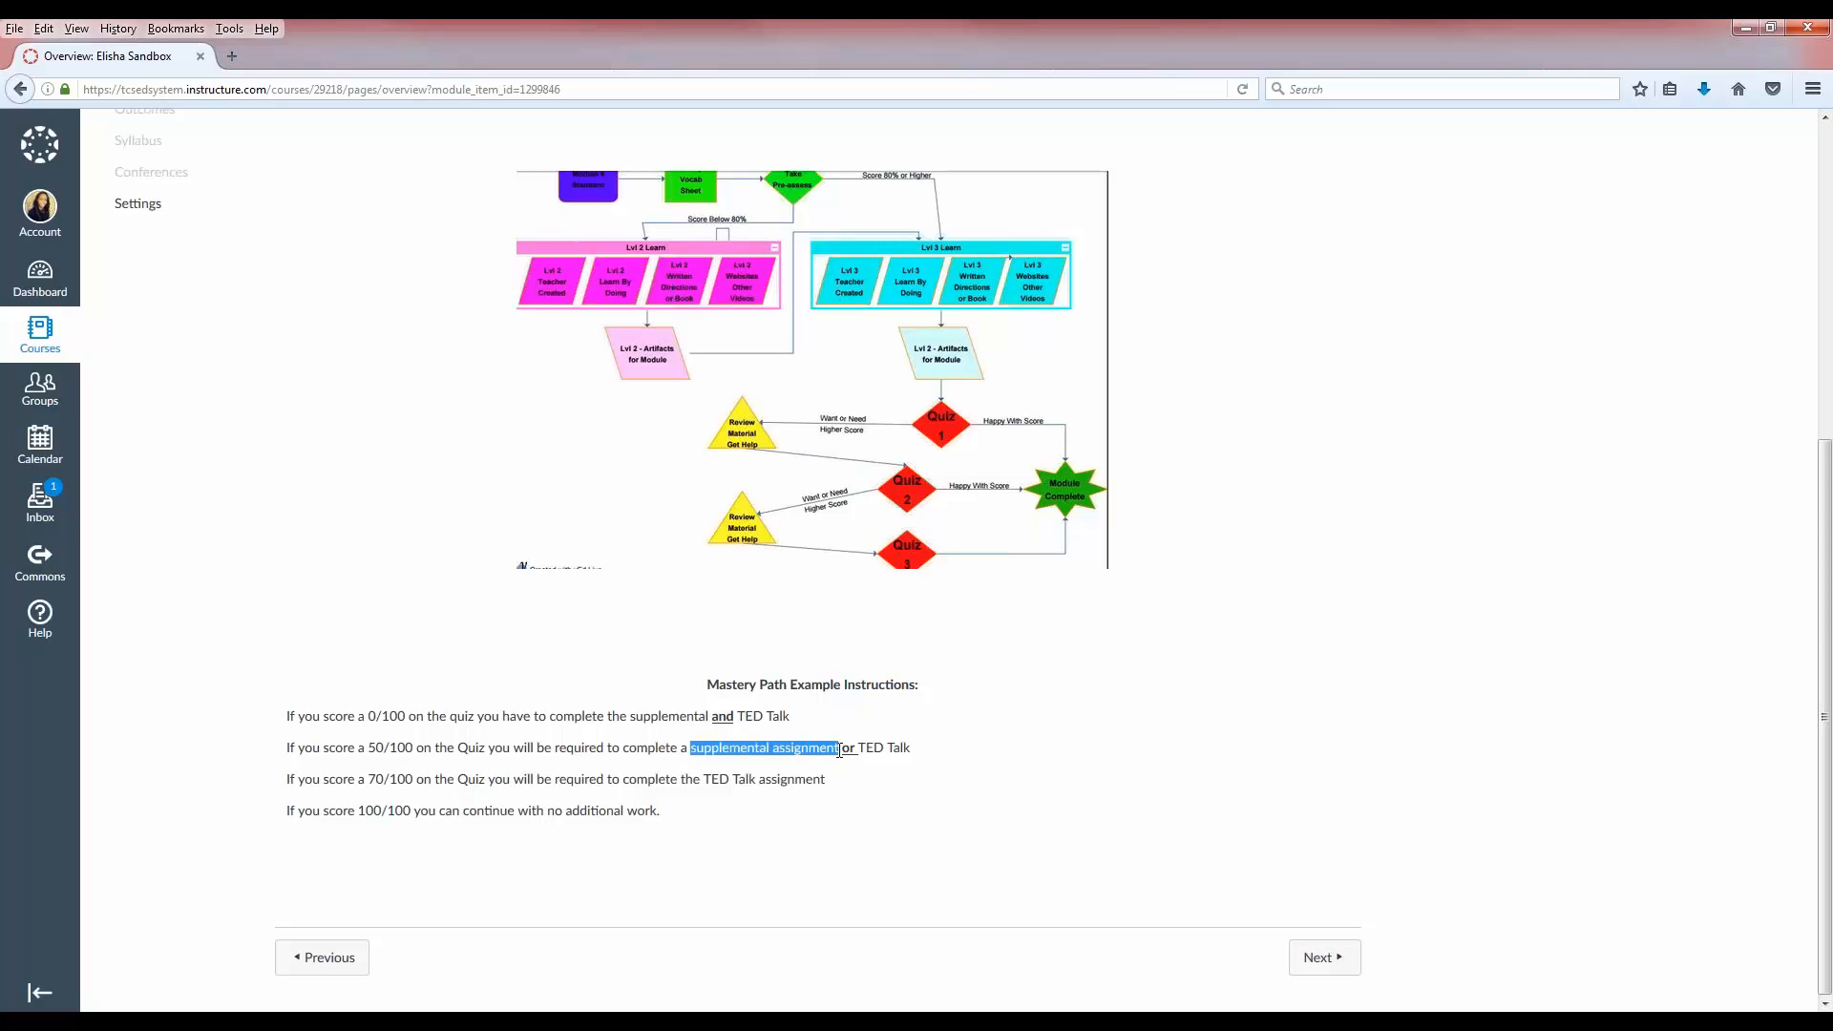
left_click(909, 802)
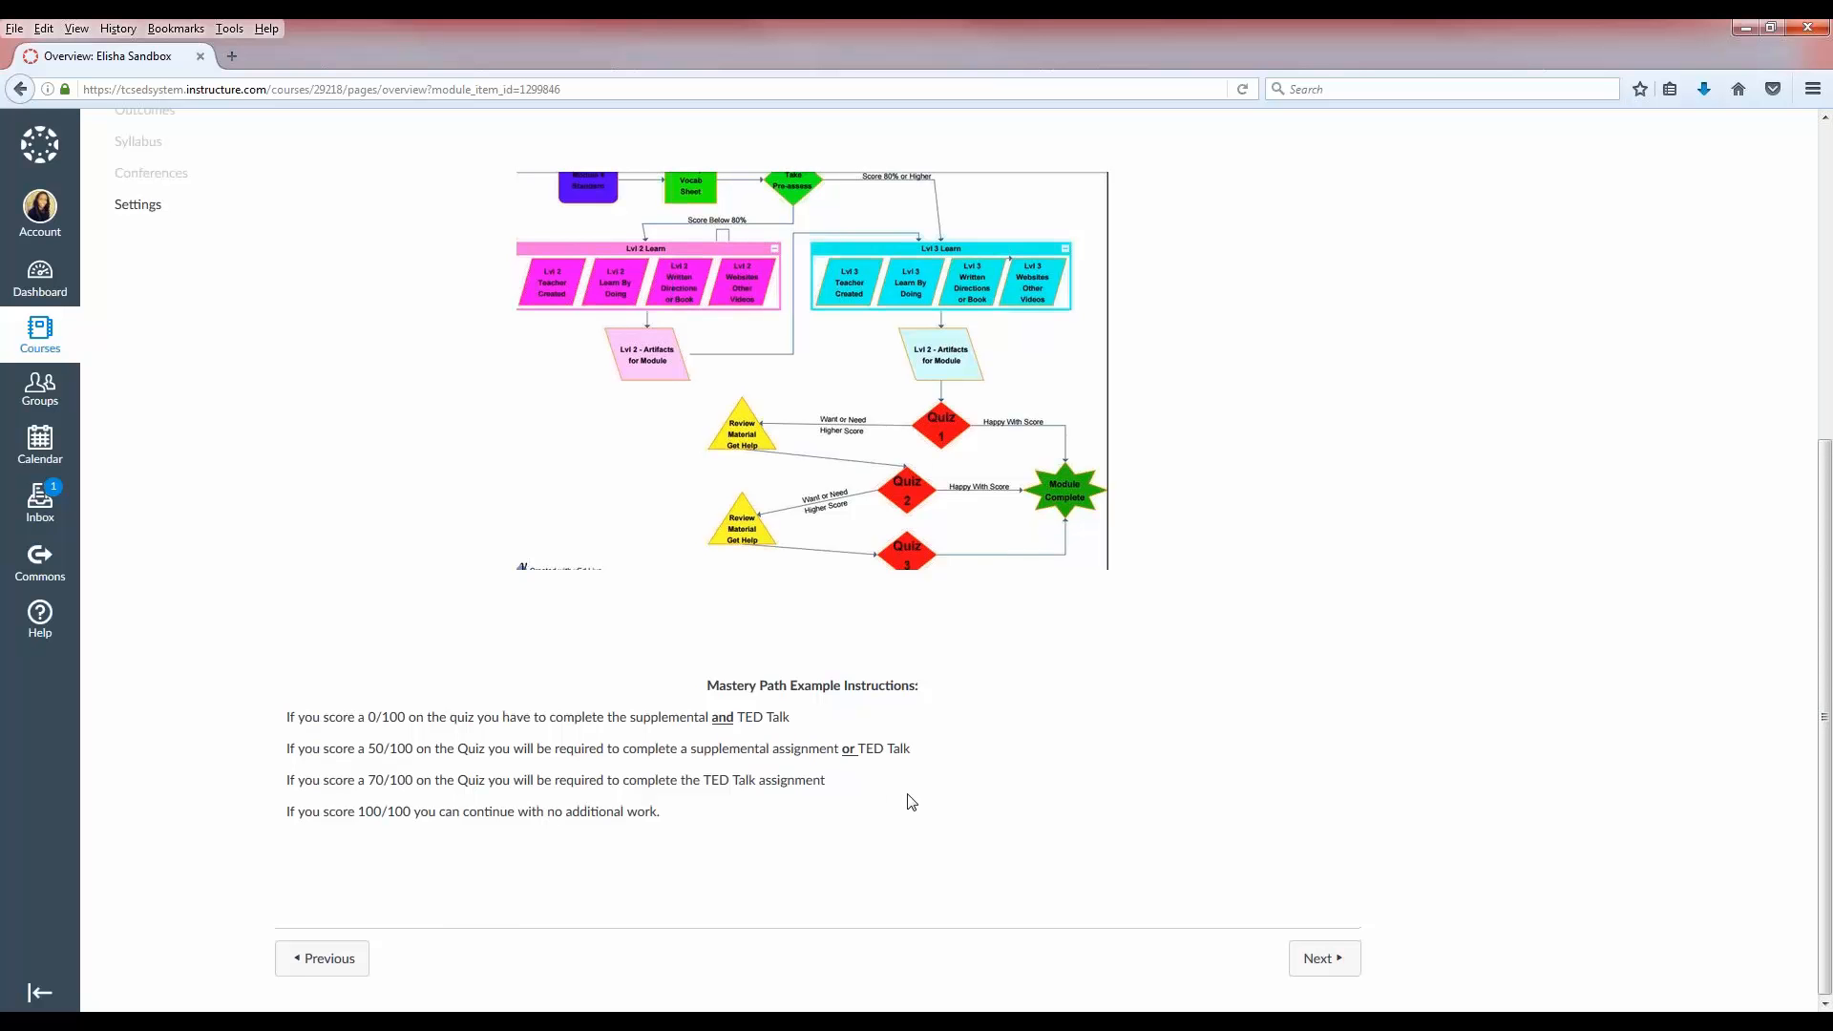
scroll(908, 800, "up", 3)
left_click_drag(910, 965, 873, 964)
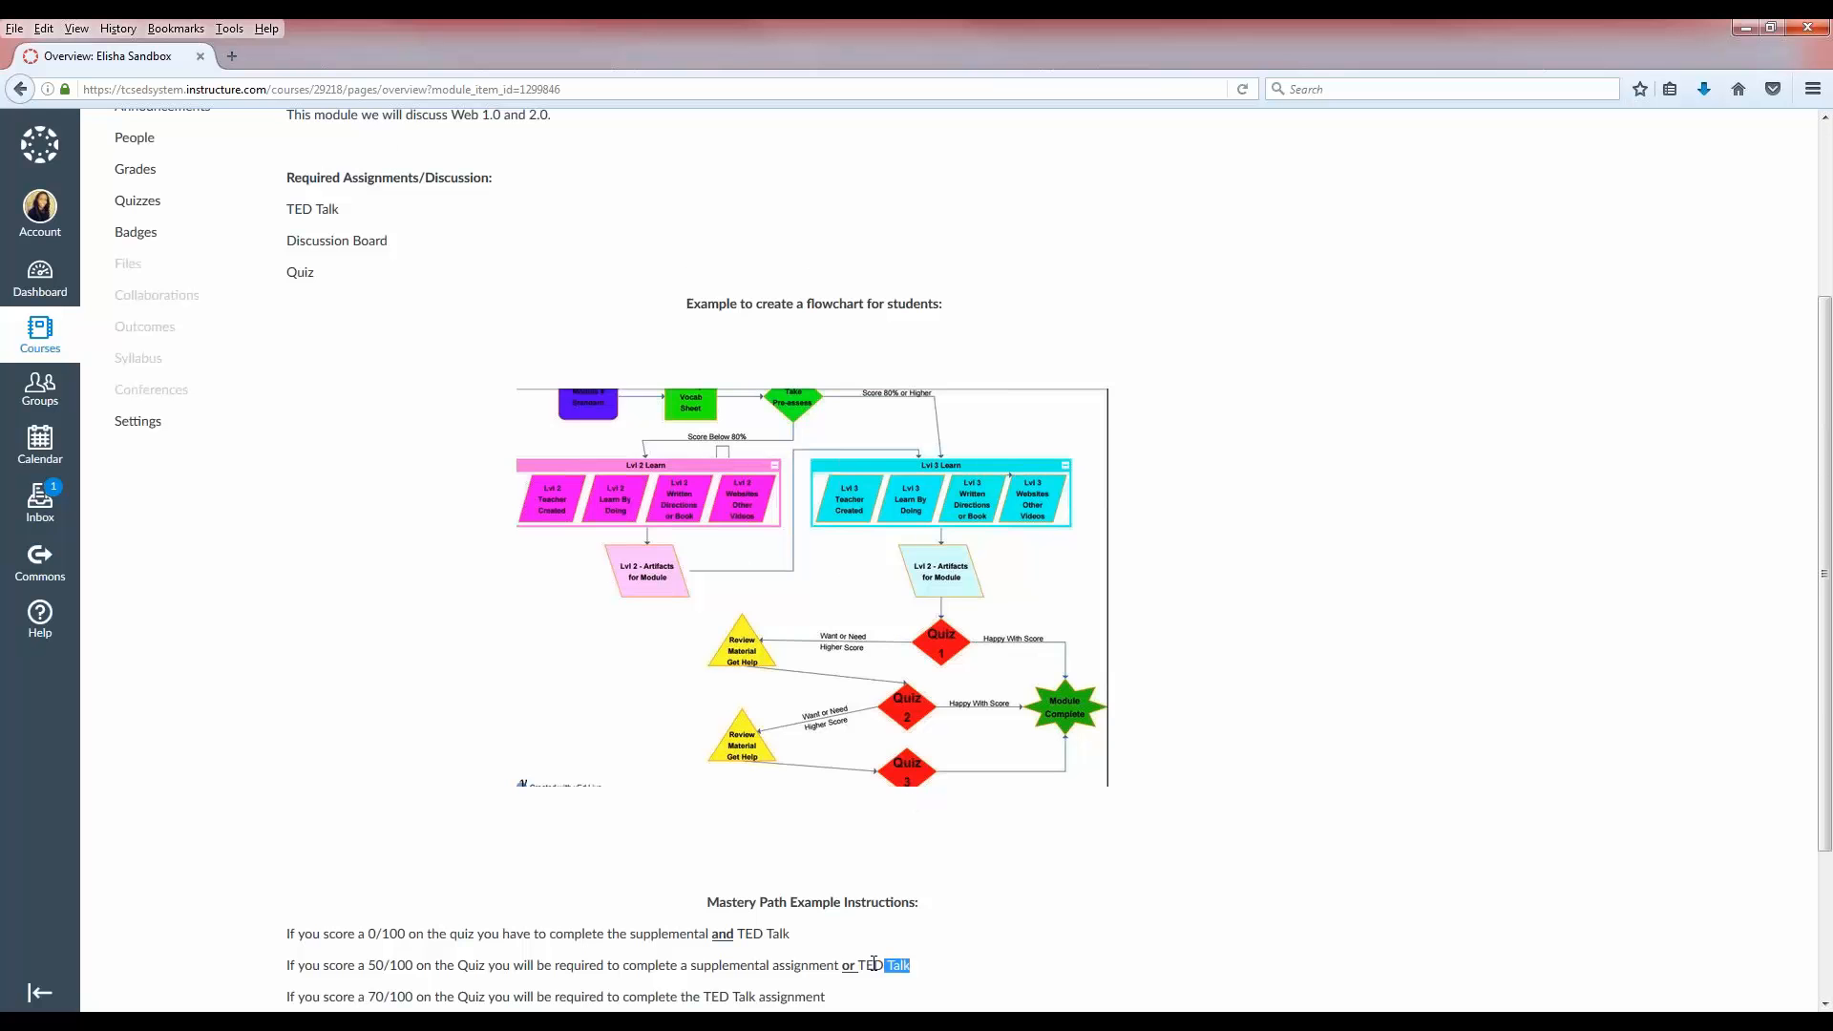
scroll(802, 874, "up", 3)
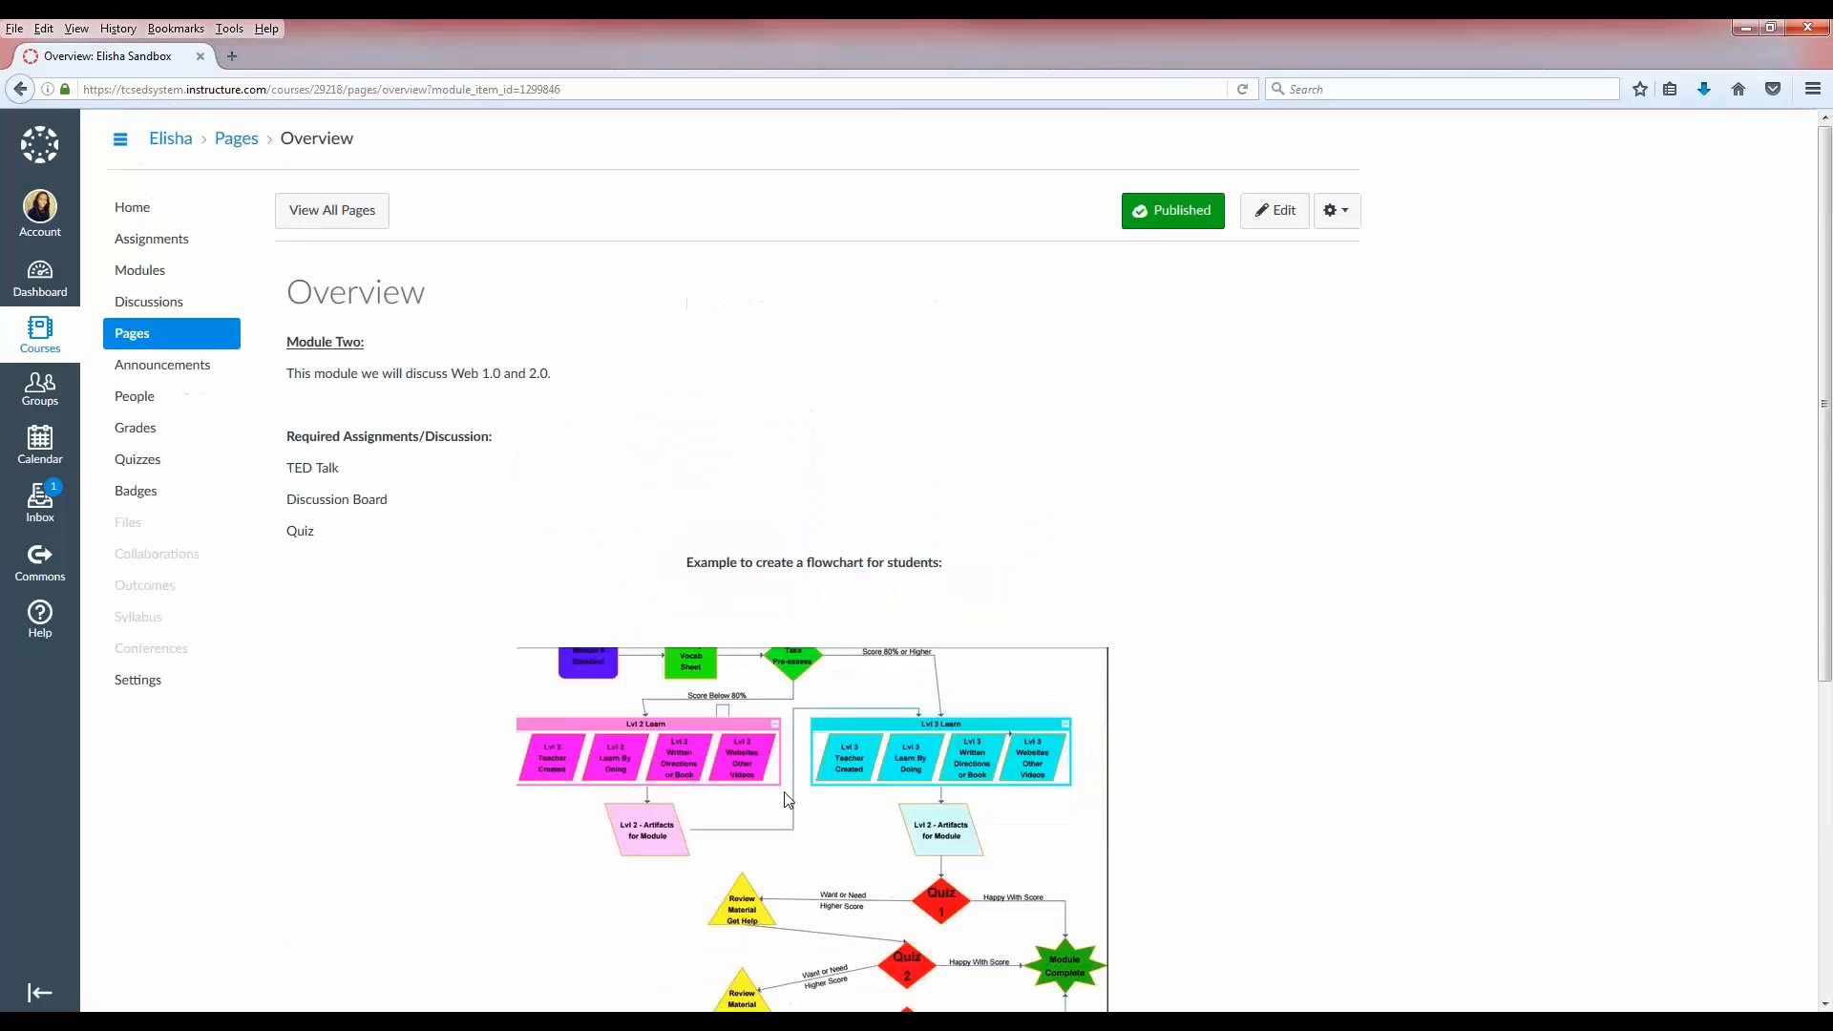
Step: Return to the course modules and review the items listed in Module One and Module Two
left_click(157, 276)
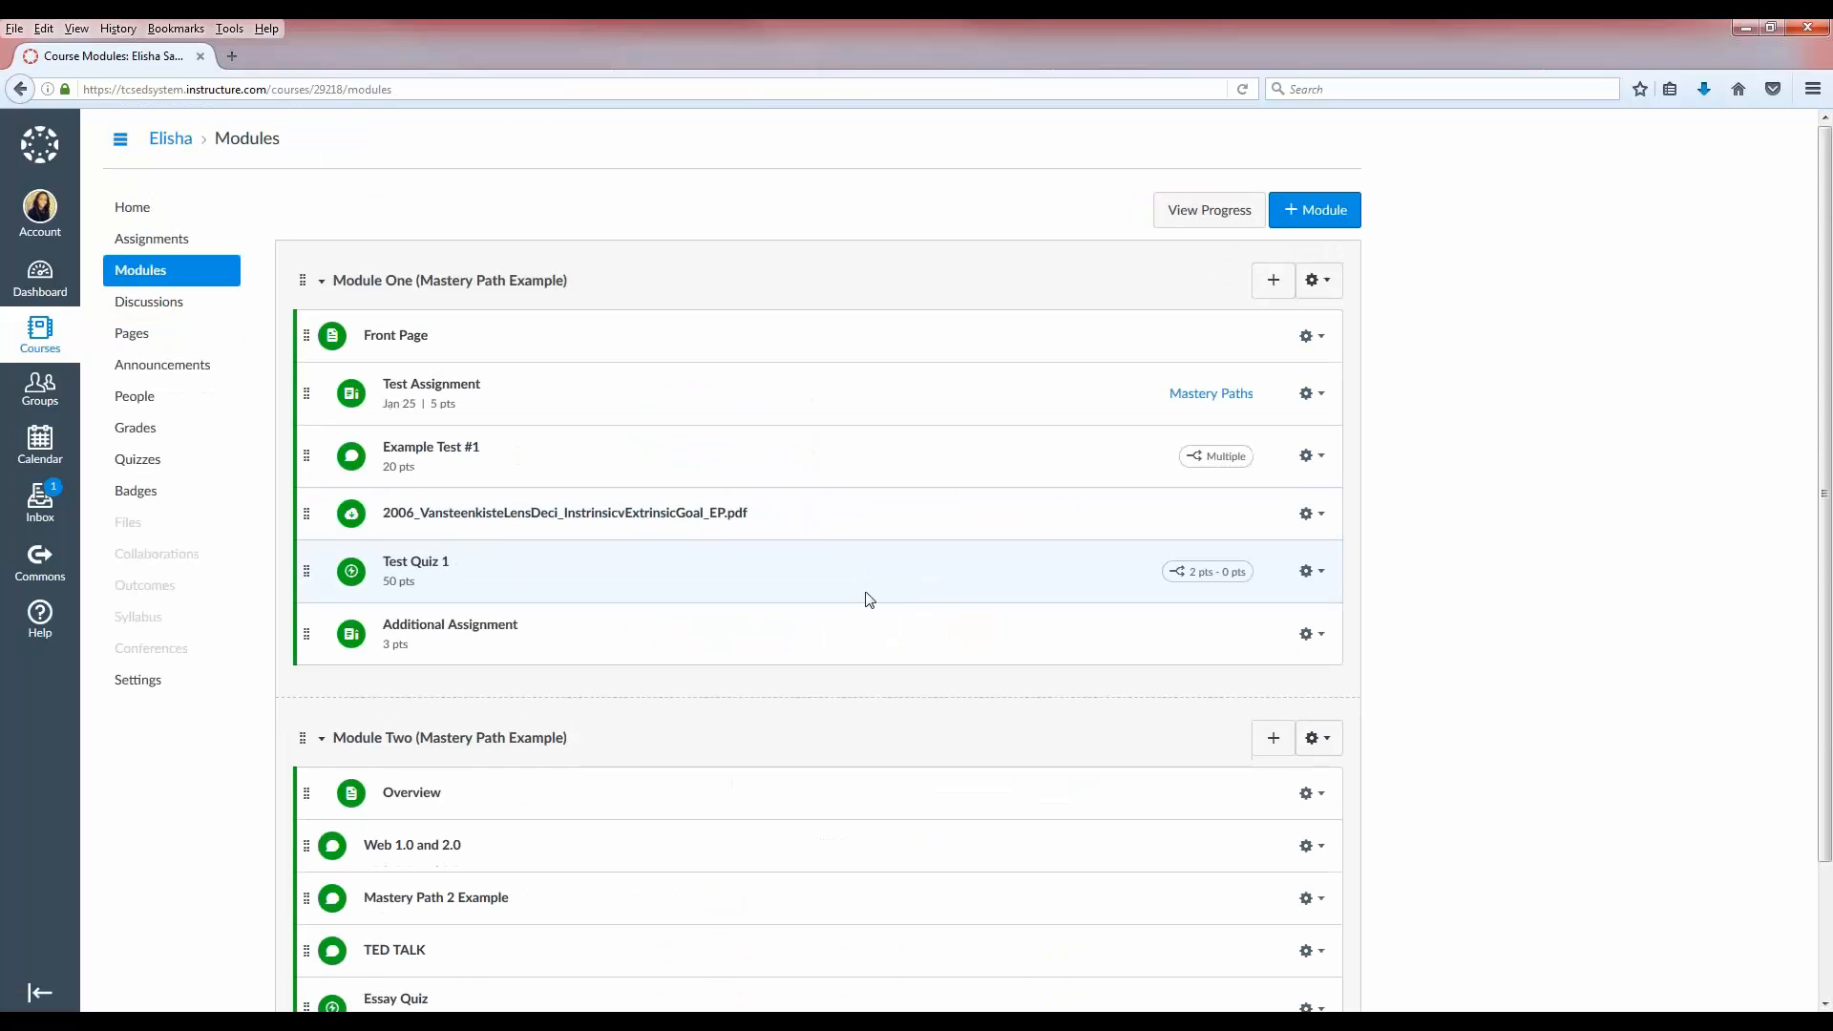
scroll(868, 599, "down", 3)
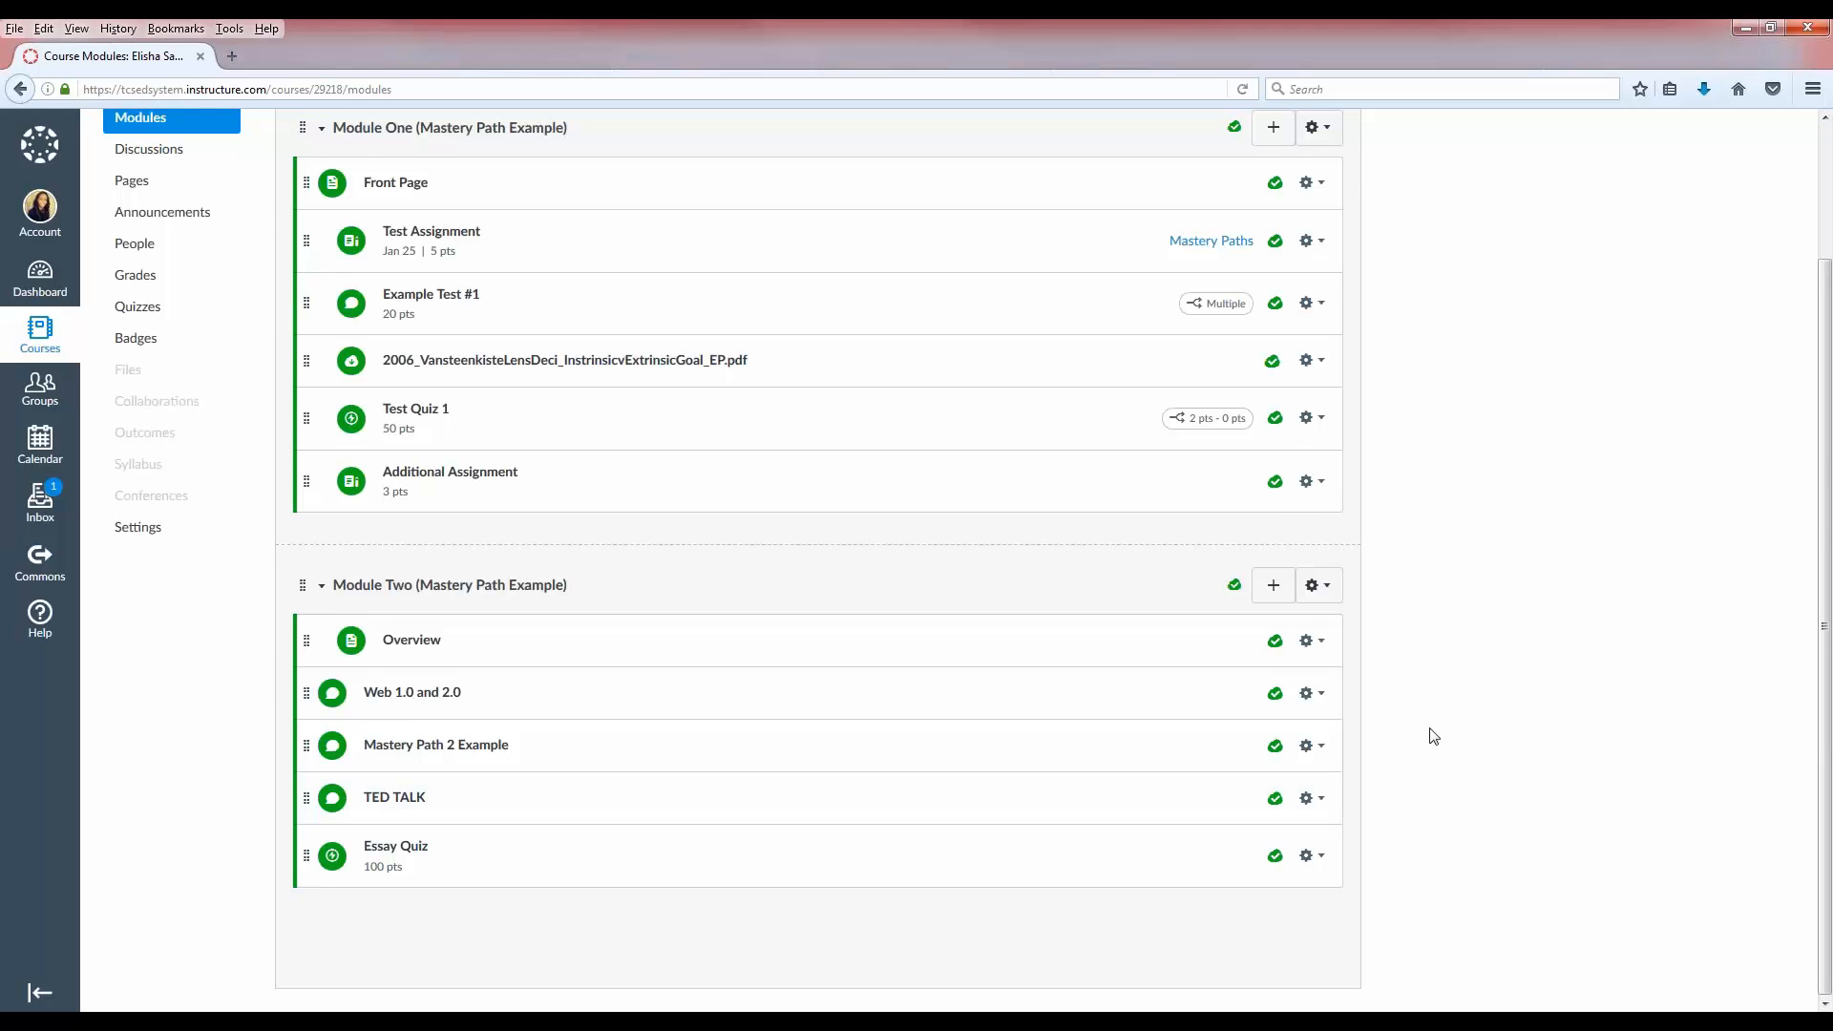
scroll(1432, 735, "up", 2)
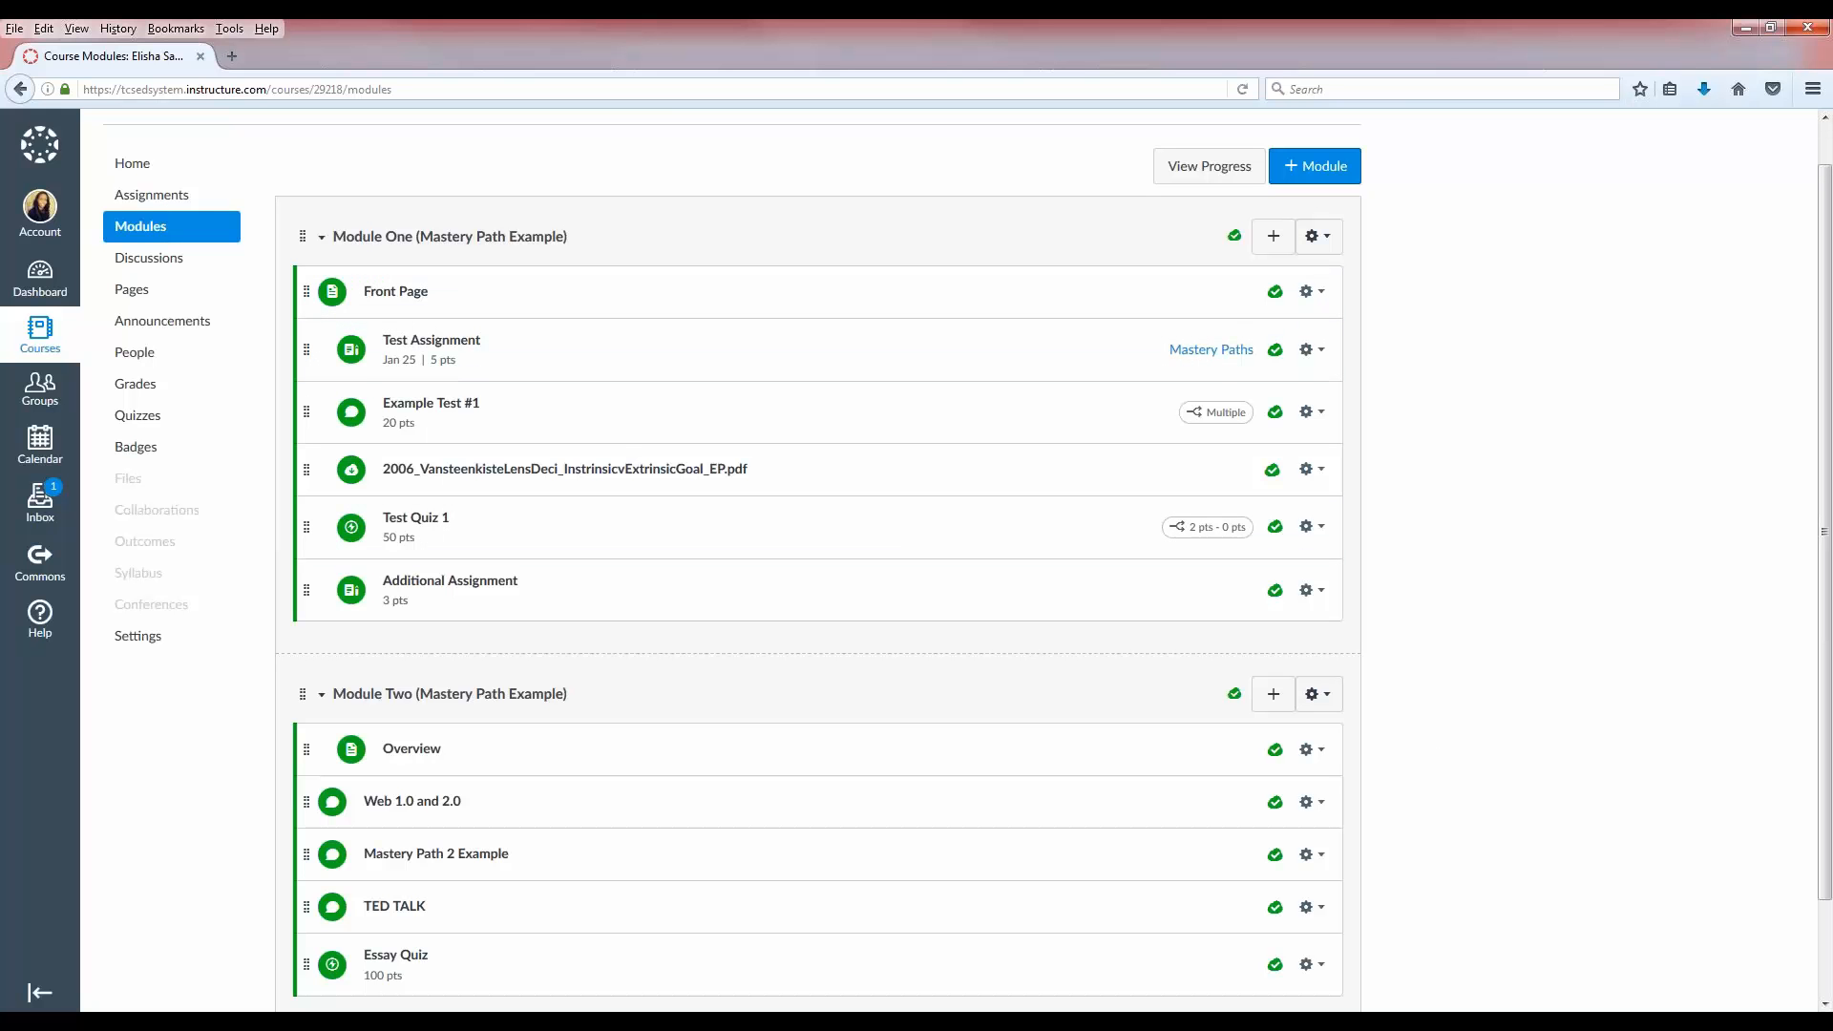
Step: Open the course's assignments list and review the Assignments and Supplemental Assignments groups
left_click(167, 200)
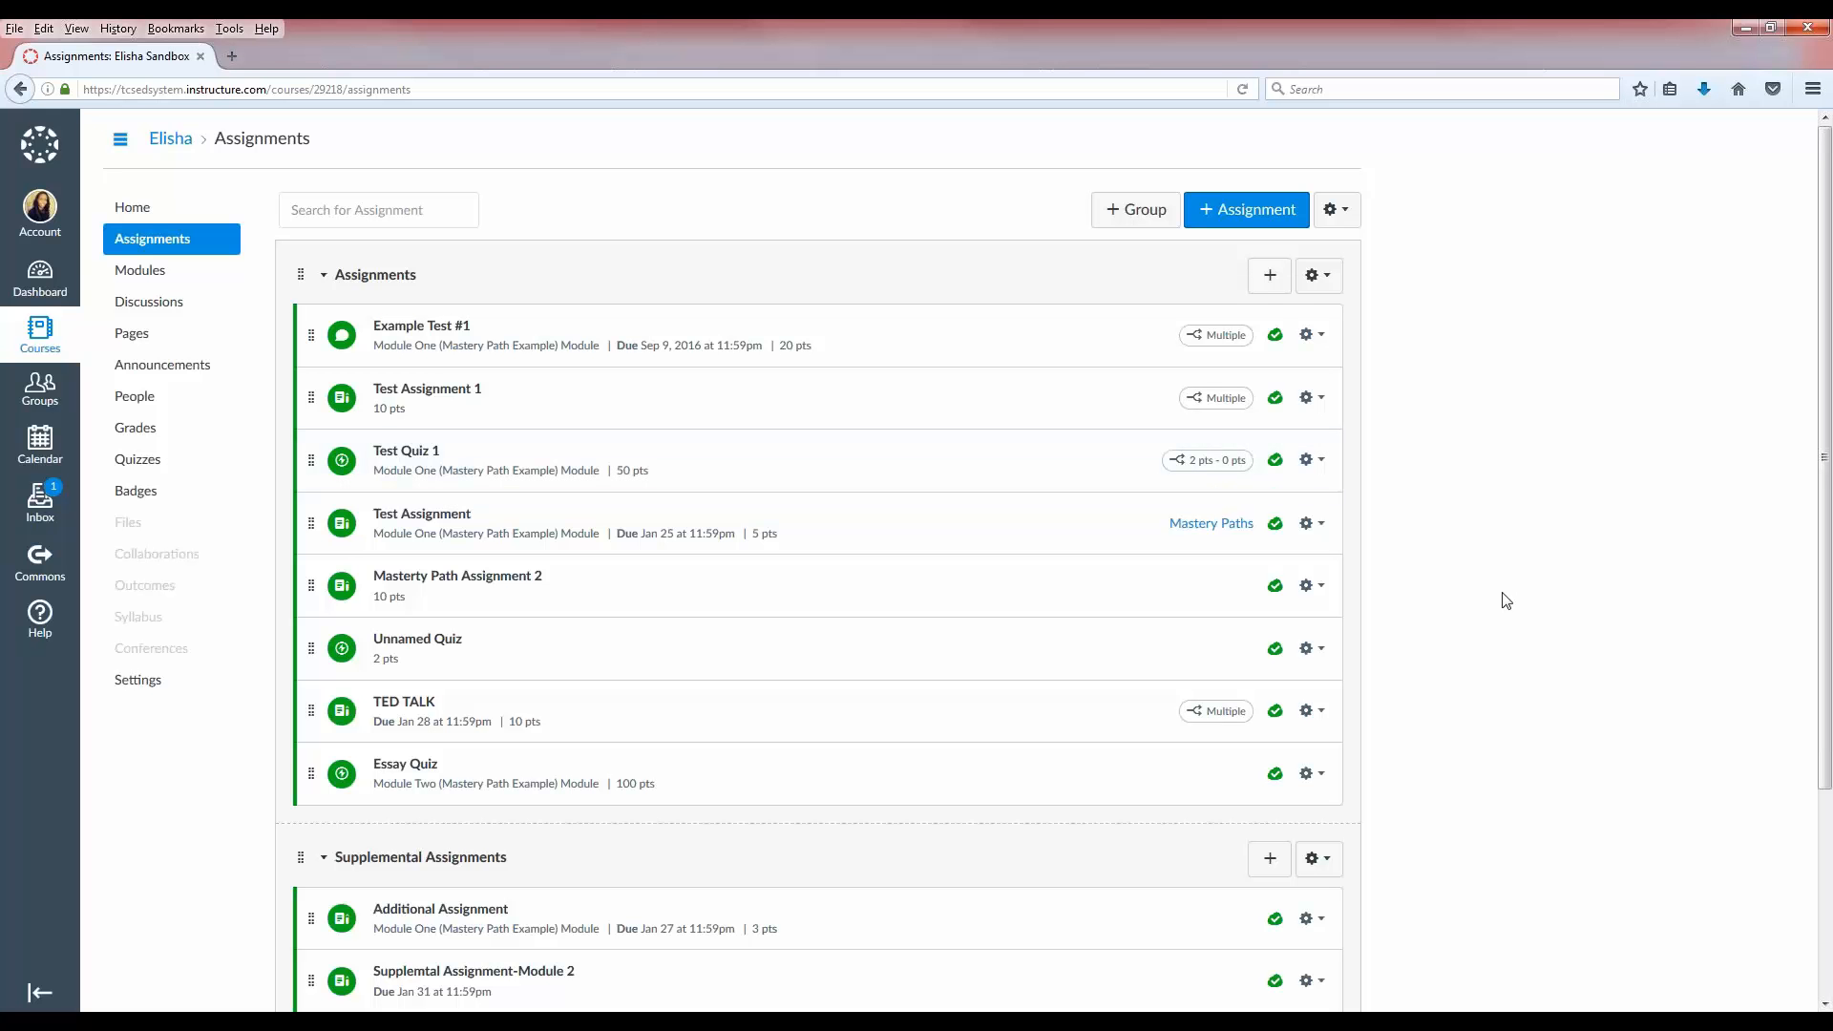
scroll(1506, 599, "down", 2)
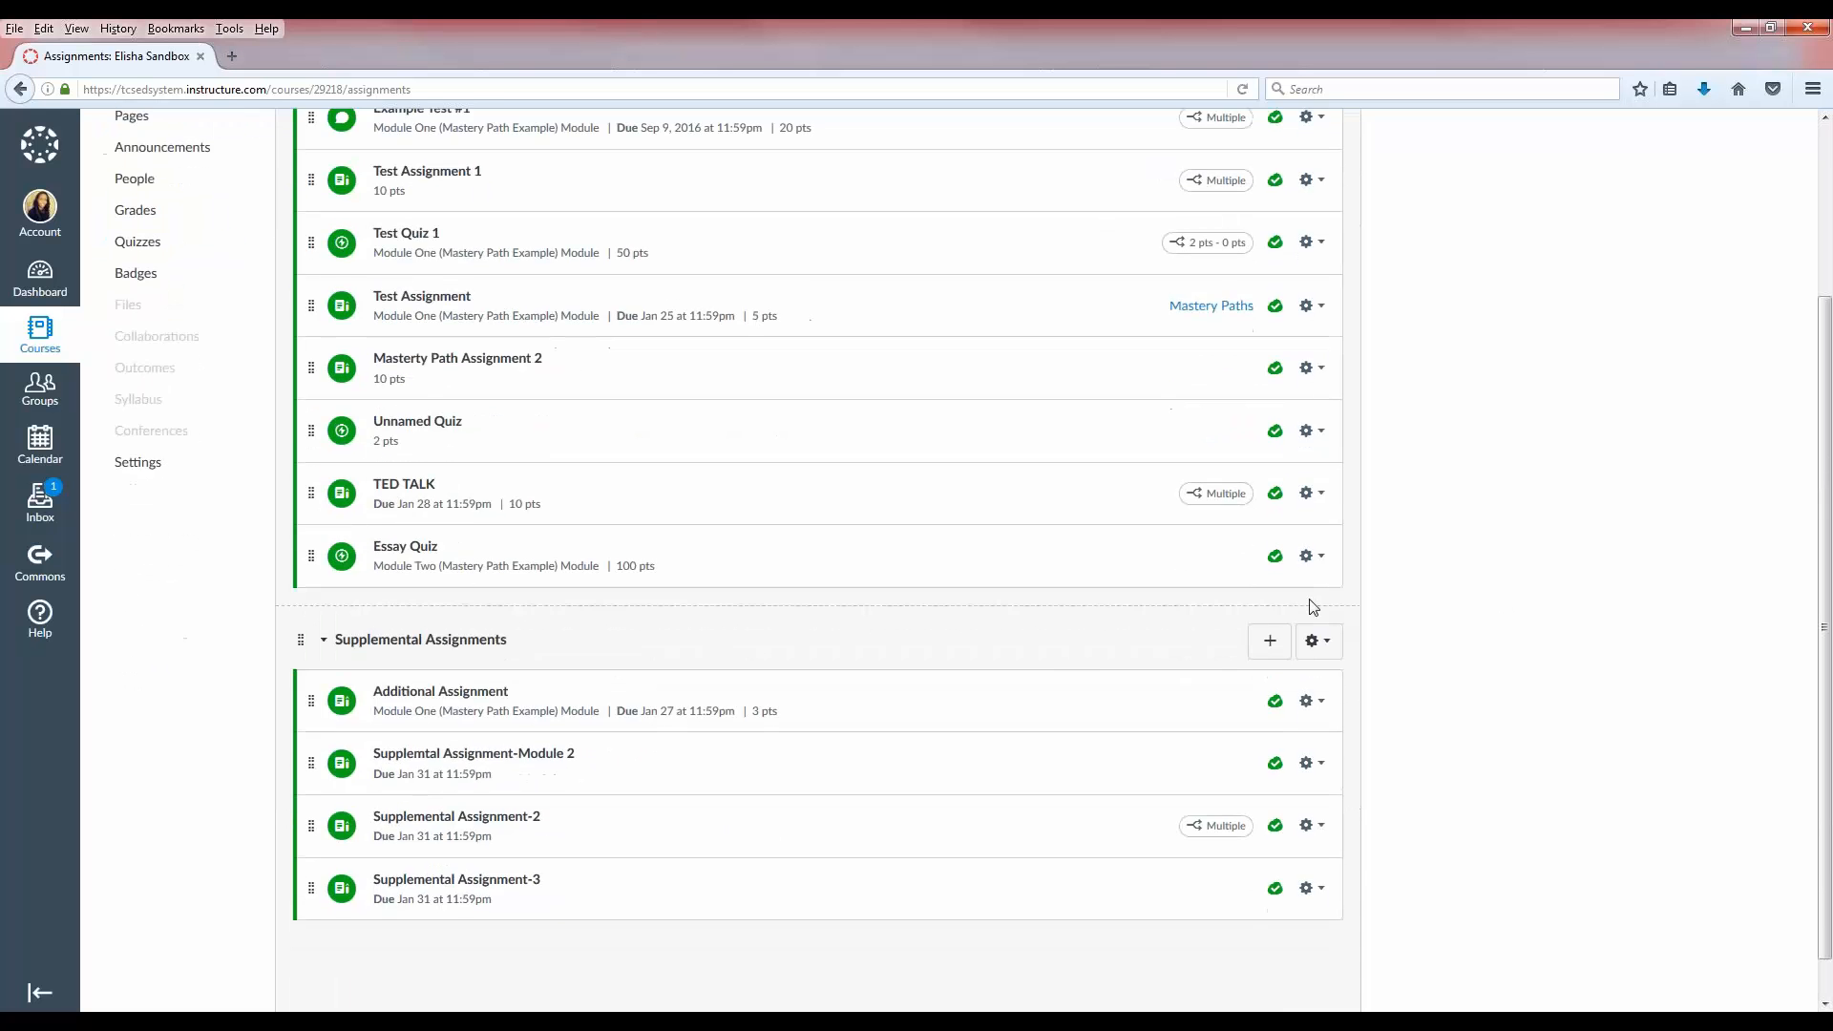
scroll(1312, 606, "up", 1)
scroll(1312, 606, "up", 1)
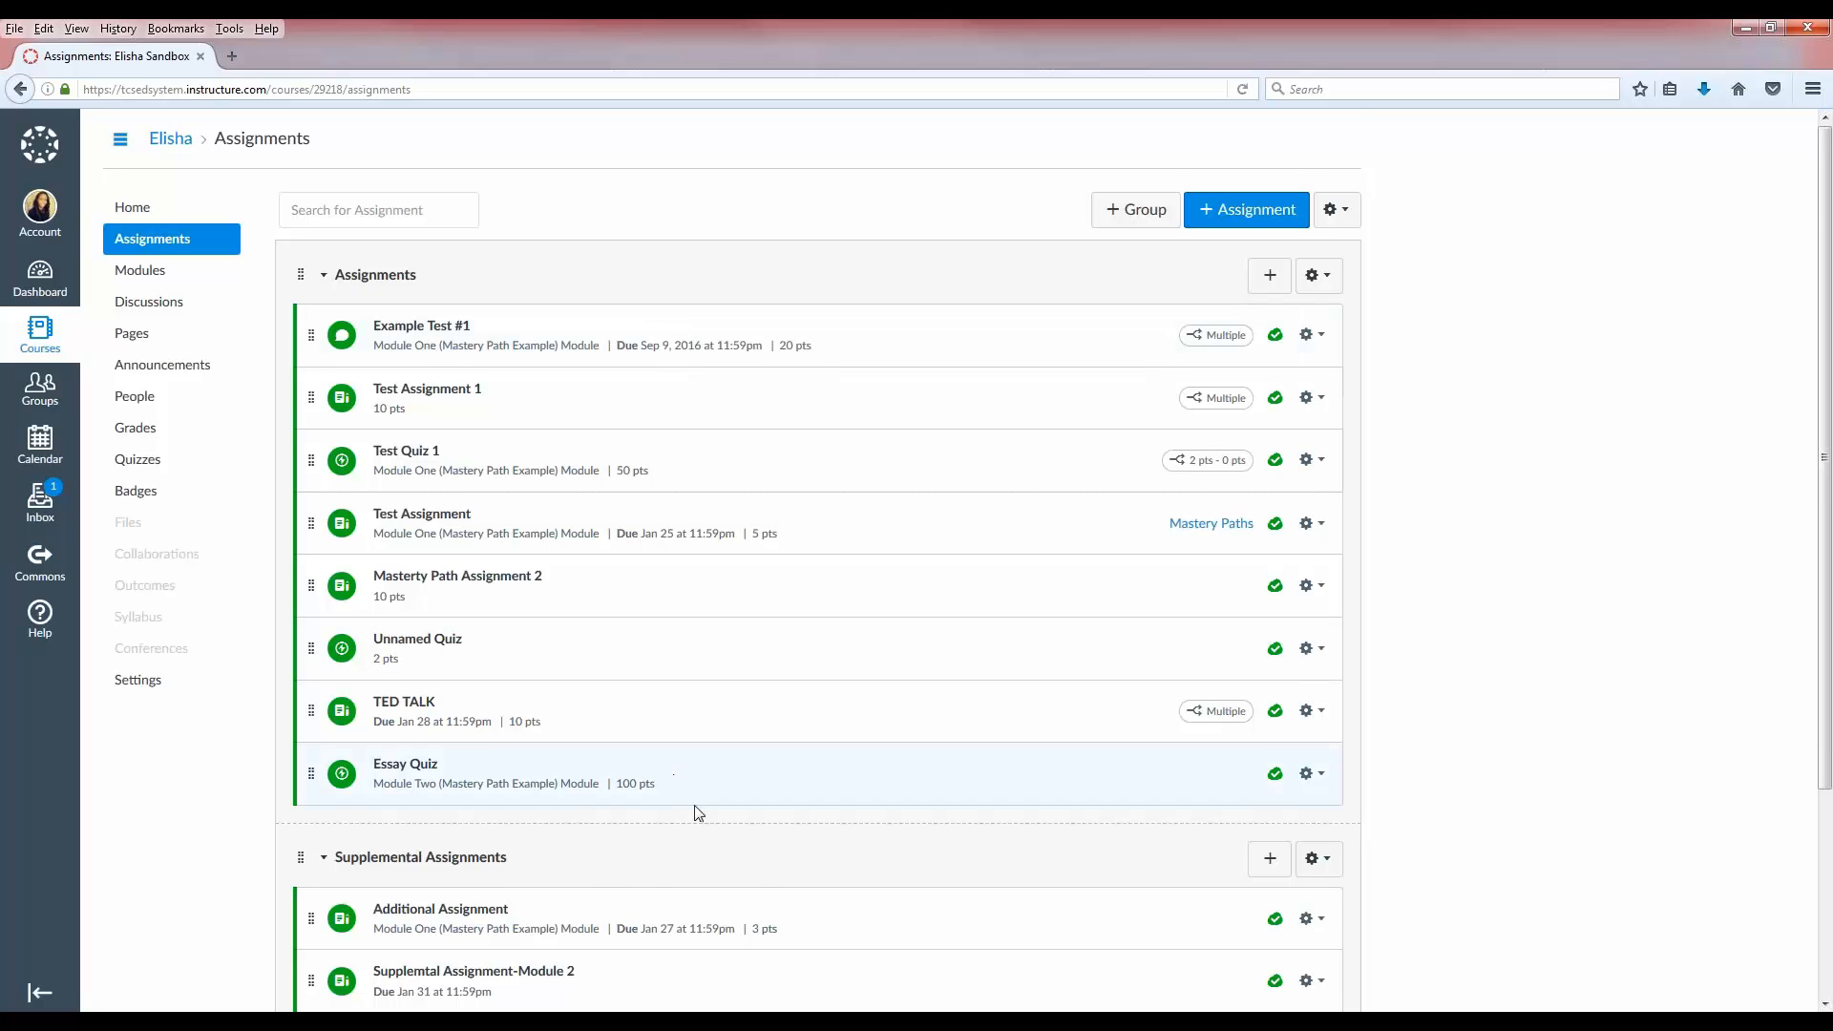
scroll(696, 810, "down", 2)
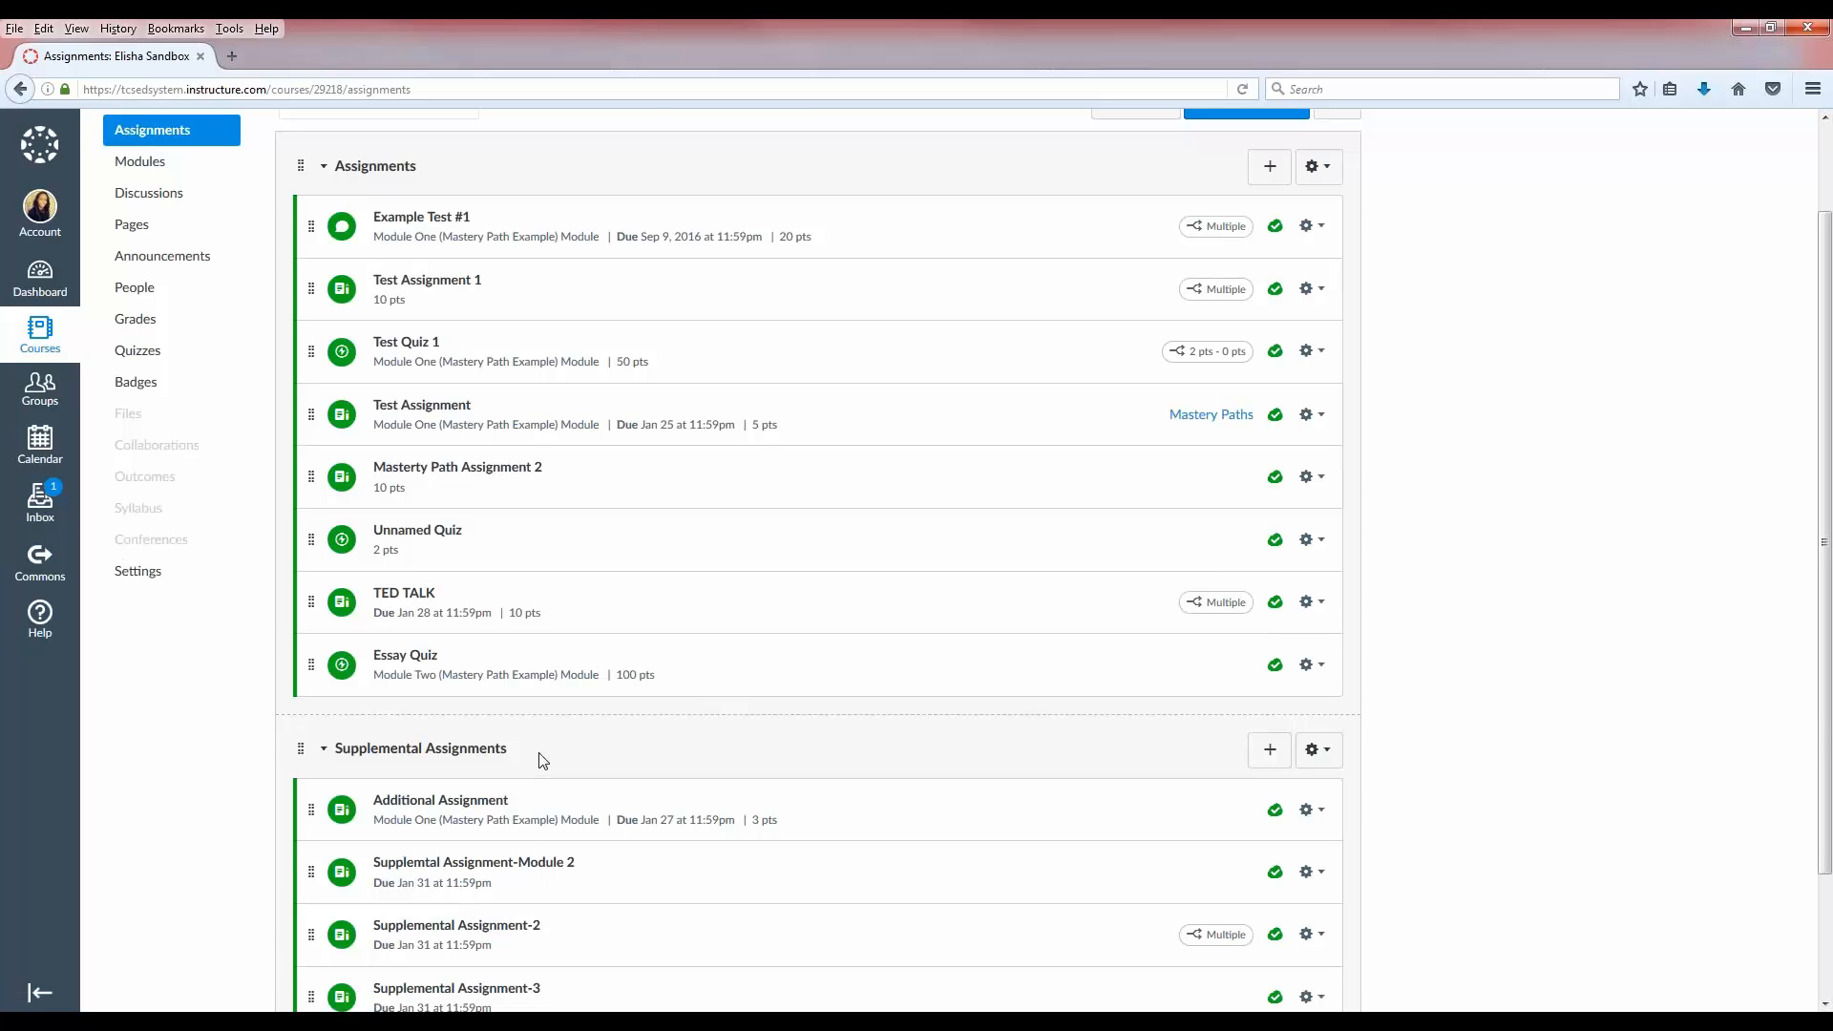
scroll(546, 764, "down", 3)
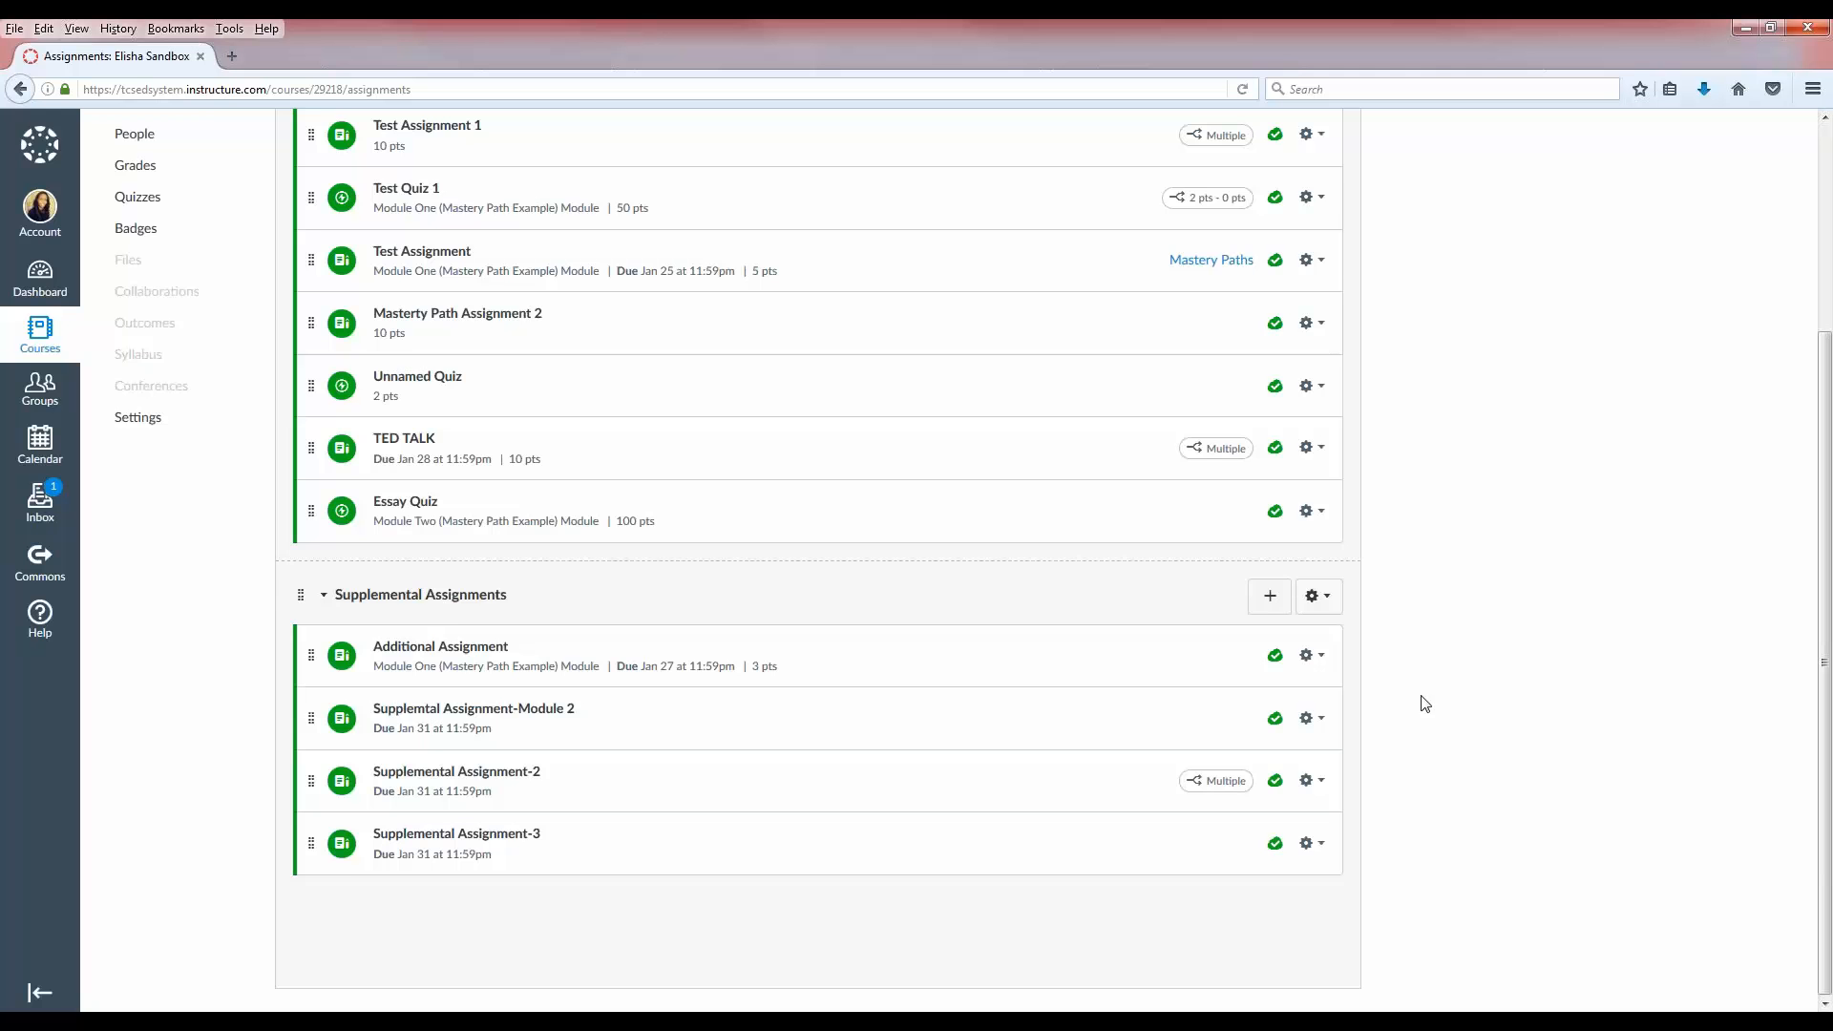
Step: Start a new assignment in the Supplemental Assignments group and name it "Supplemental Assignment-4"
scroll(1423, 702, "up", 2)
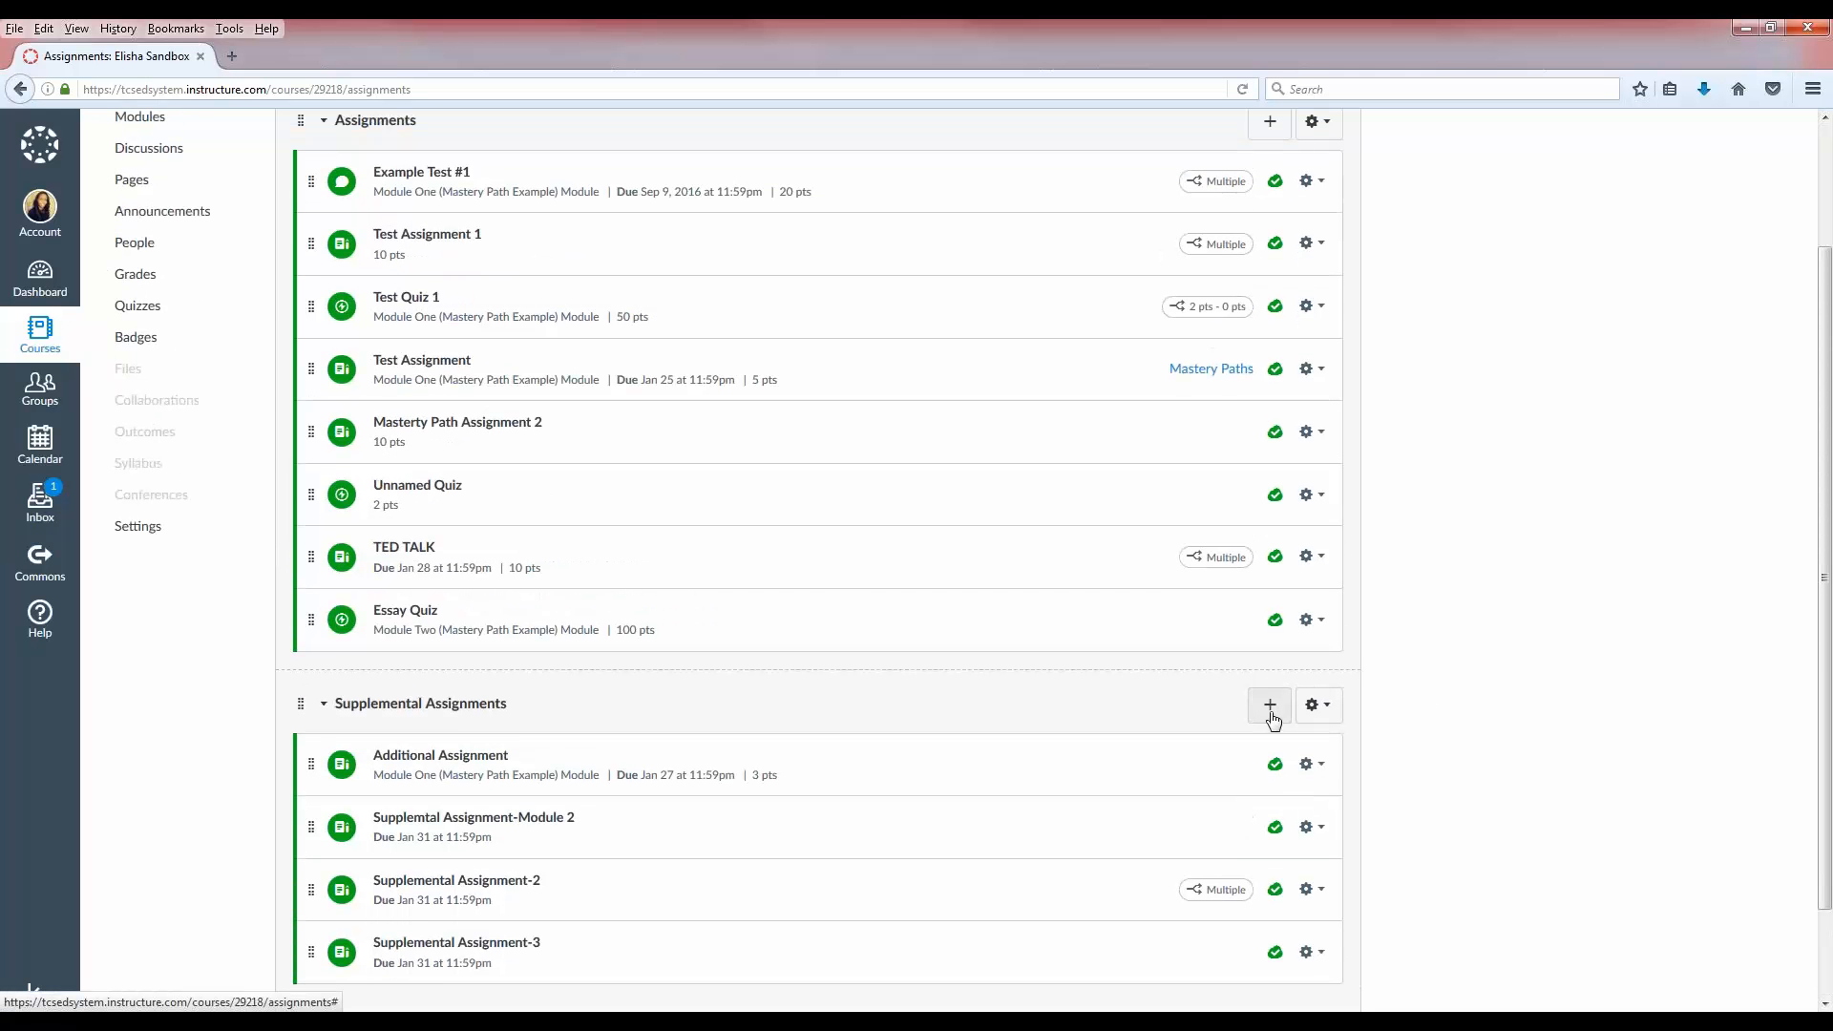
left_click(1271, 707)
type("Su")
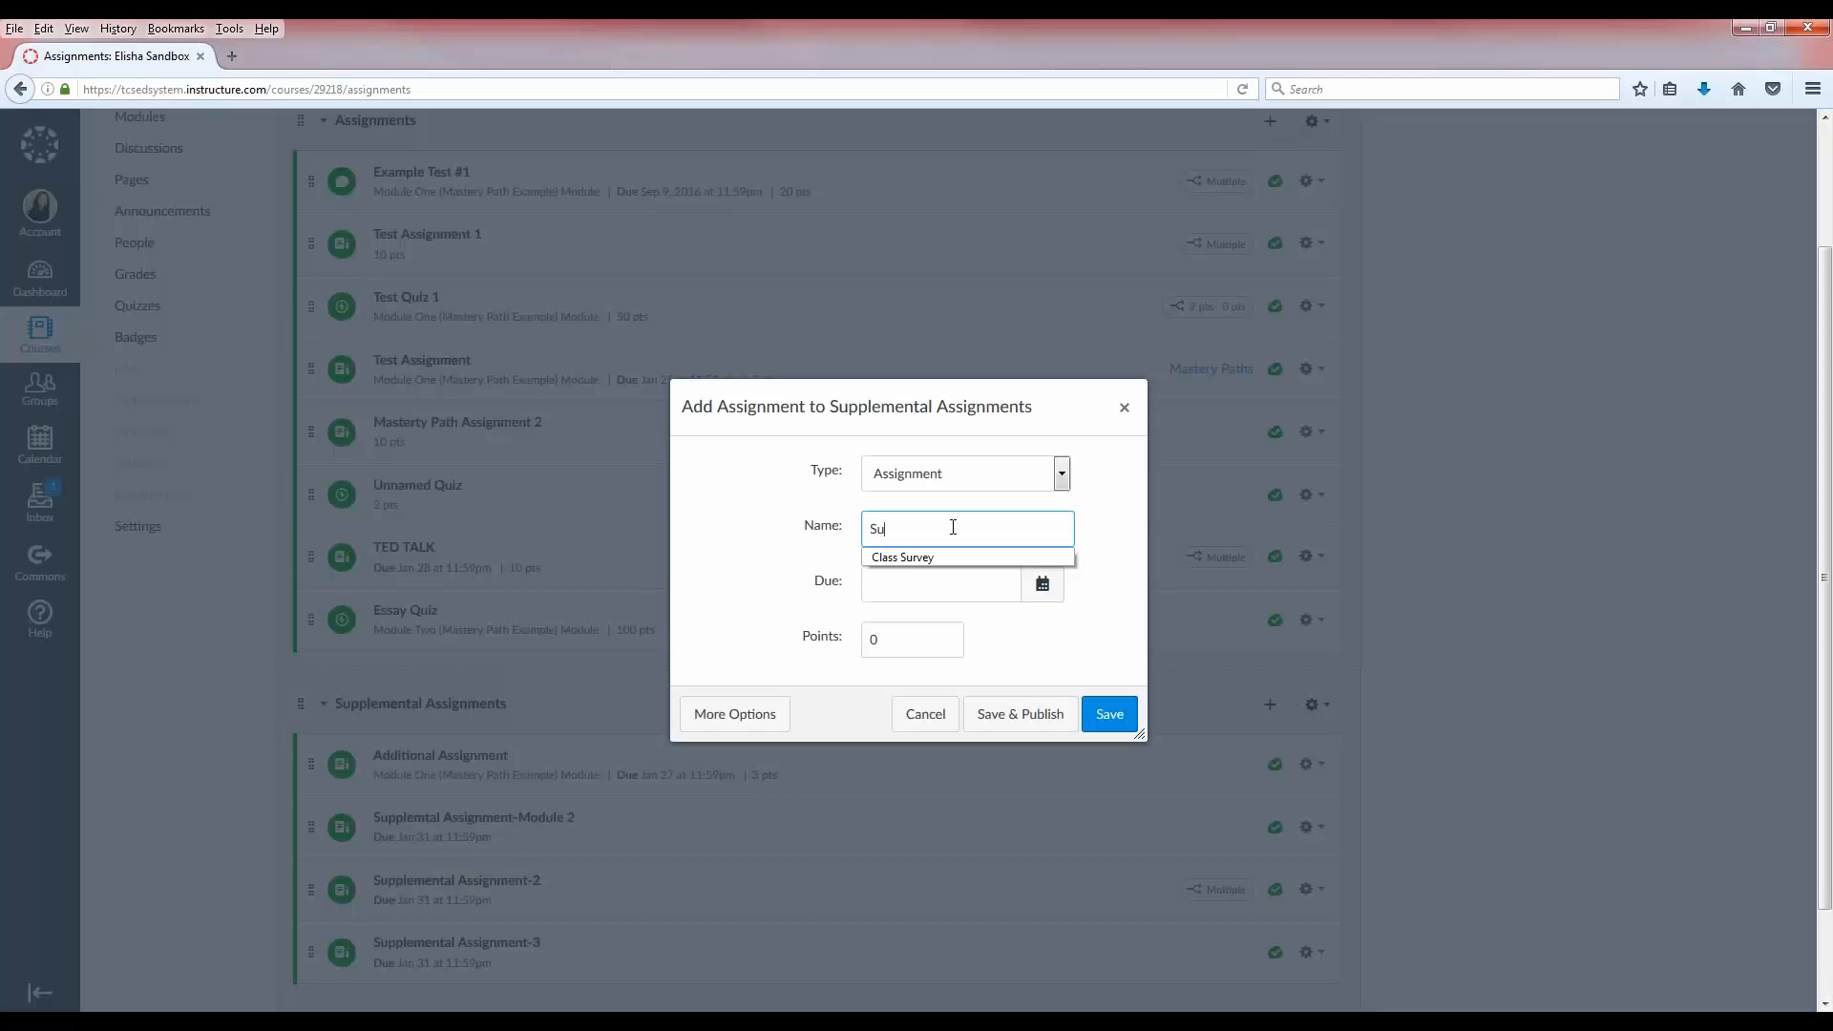
type("pplementa")
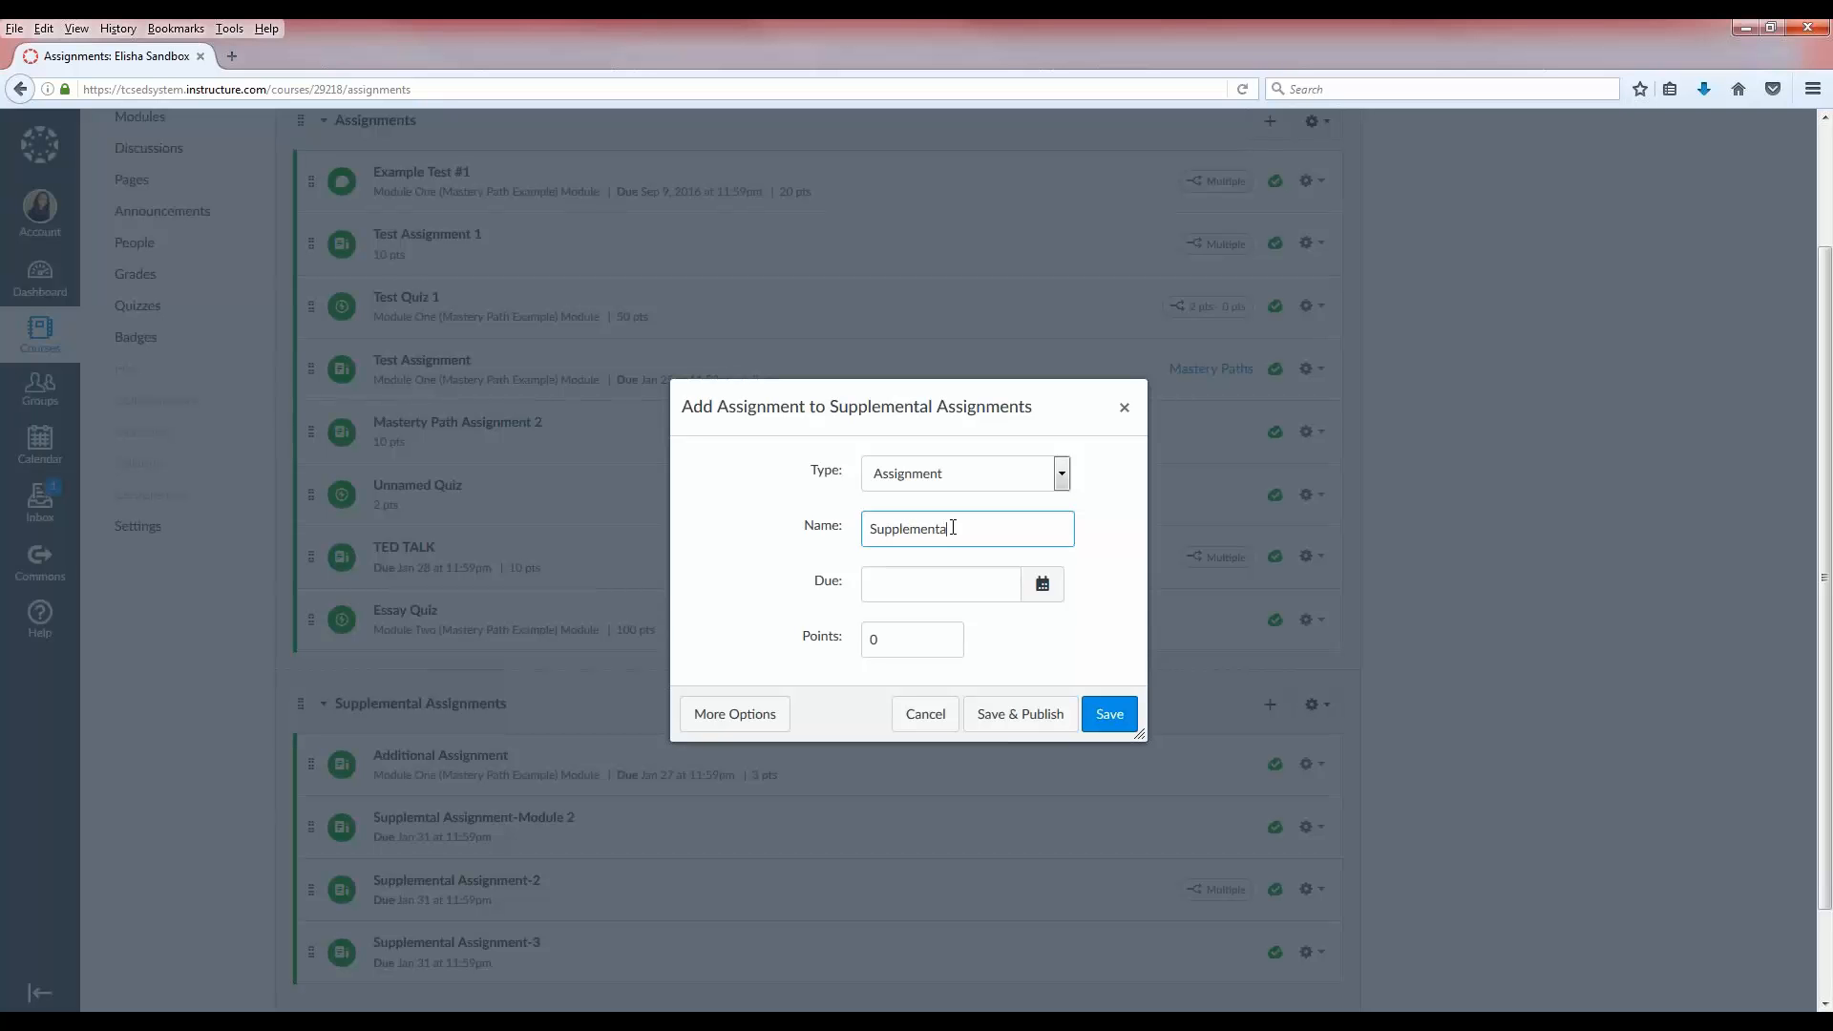
type("l Assignment-4")
Step: Set the new assignment's due date to Jan 30, 2017, then save and publish it
left_click(931, 584)
left_click(1042, 583)
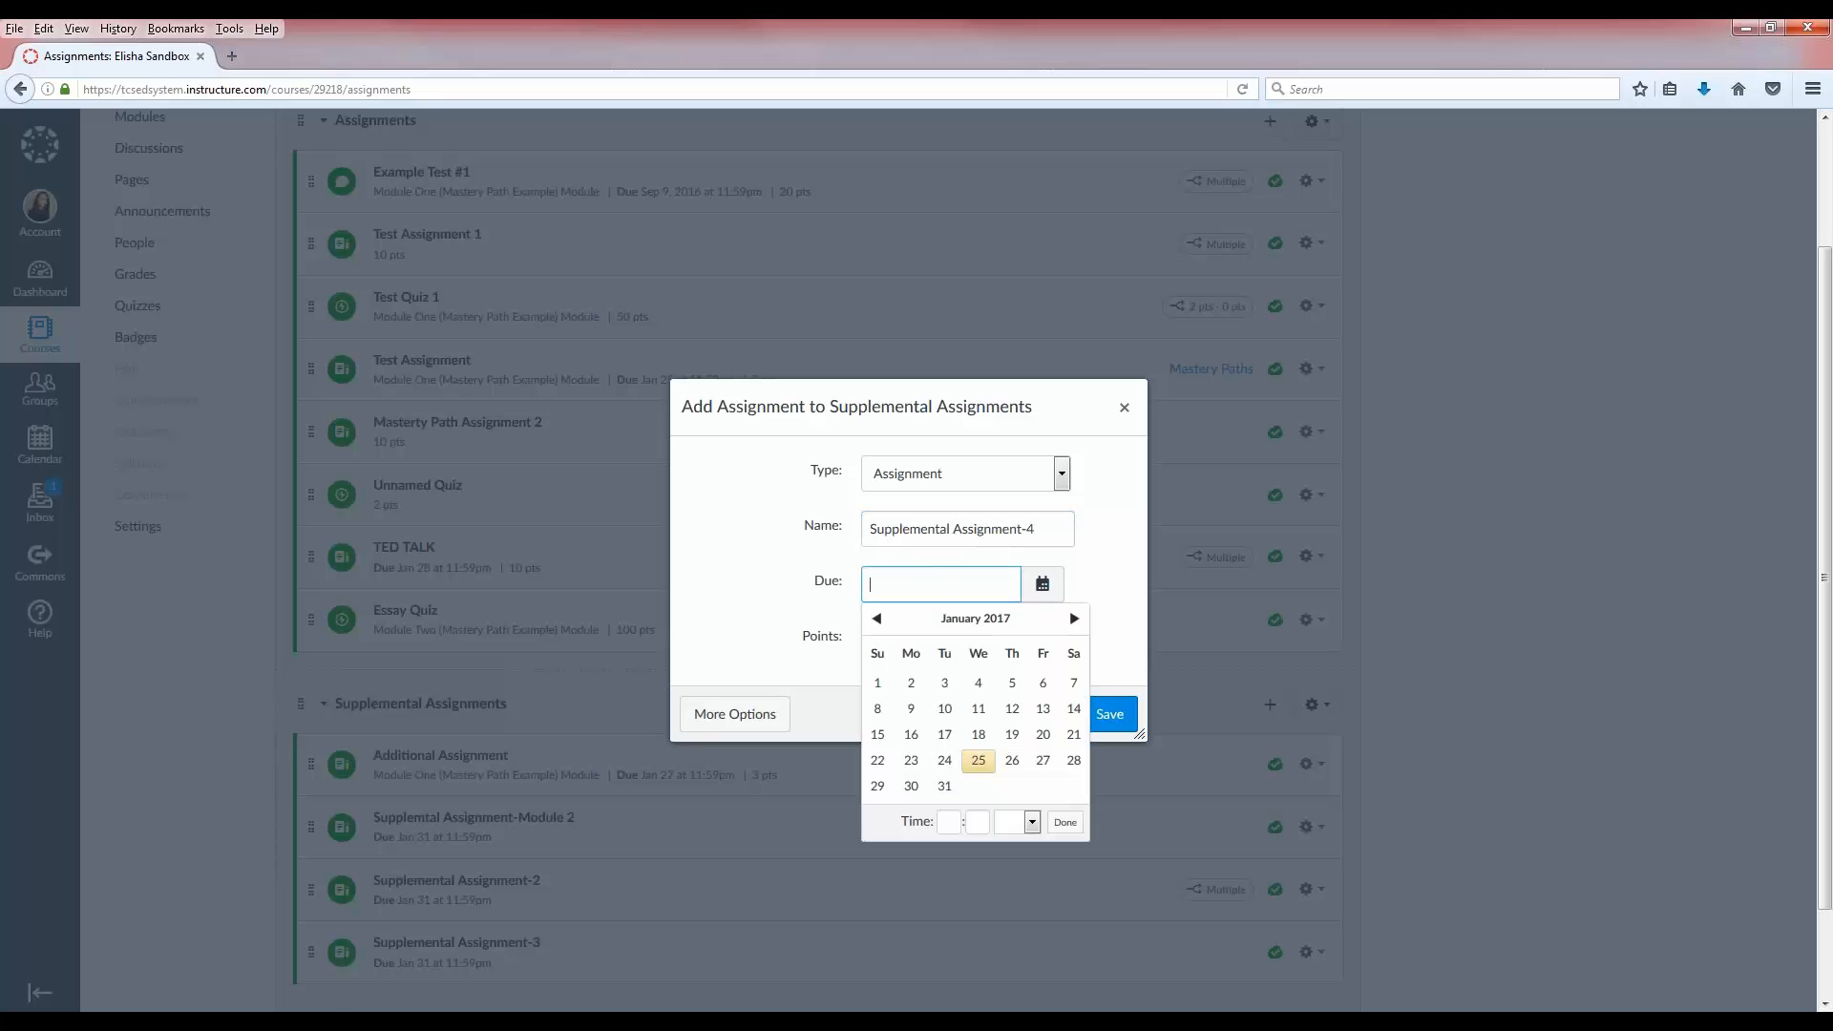
left_click(944, 786)
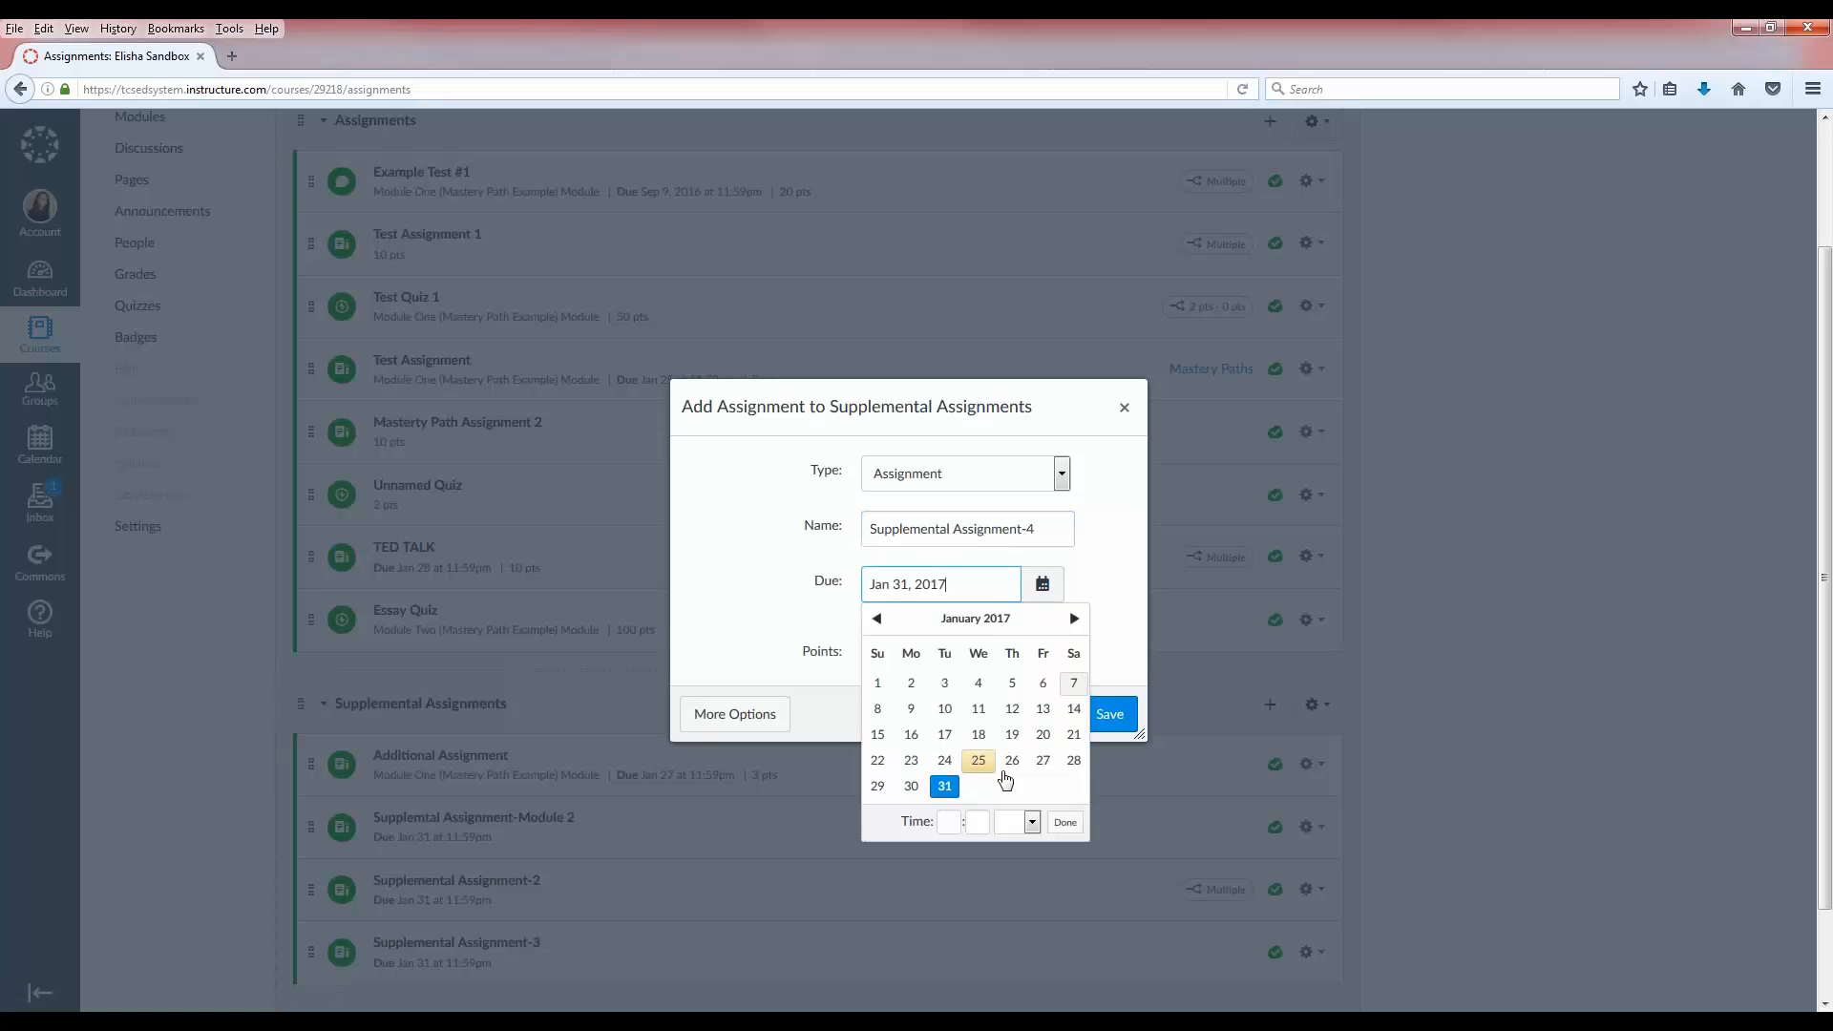
left_click(915, 788)
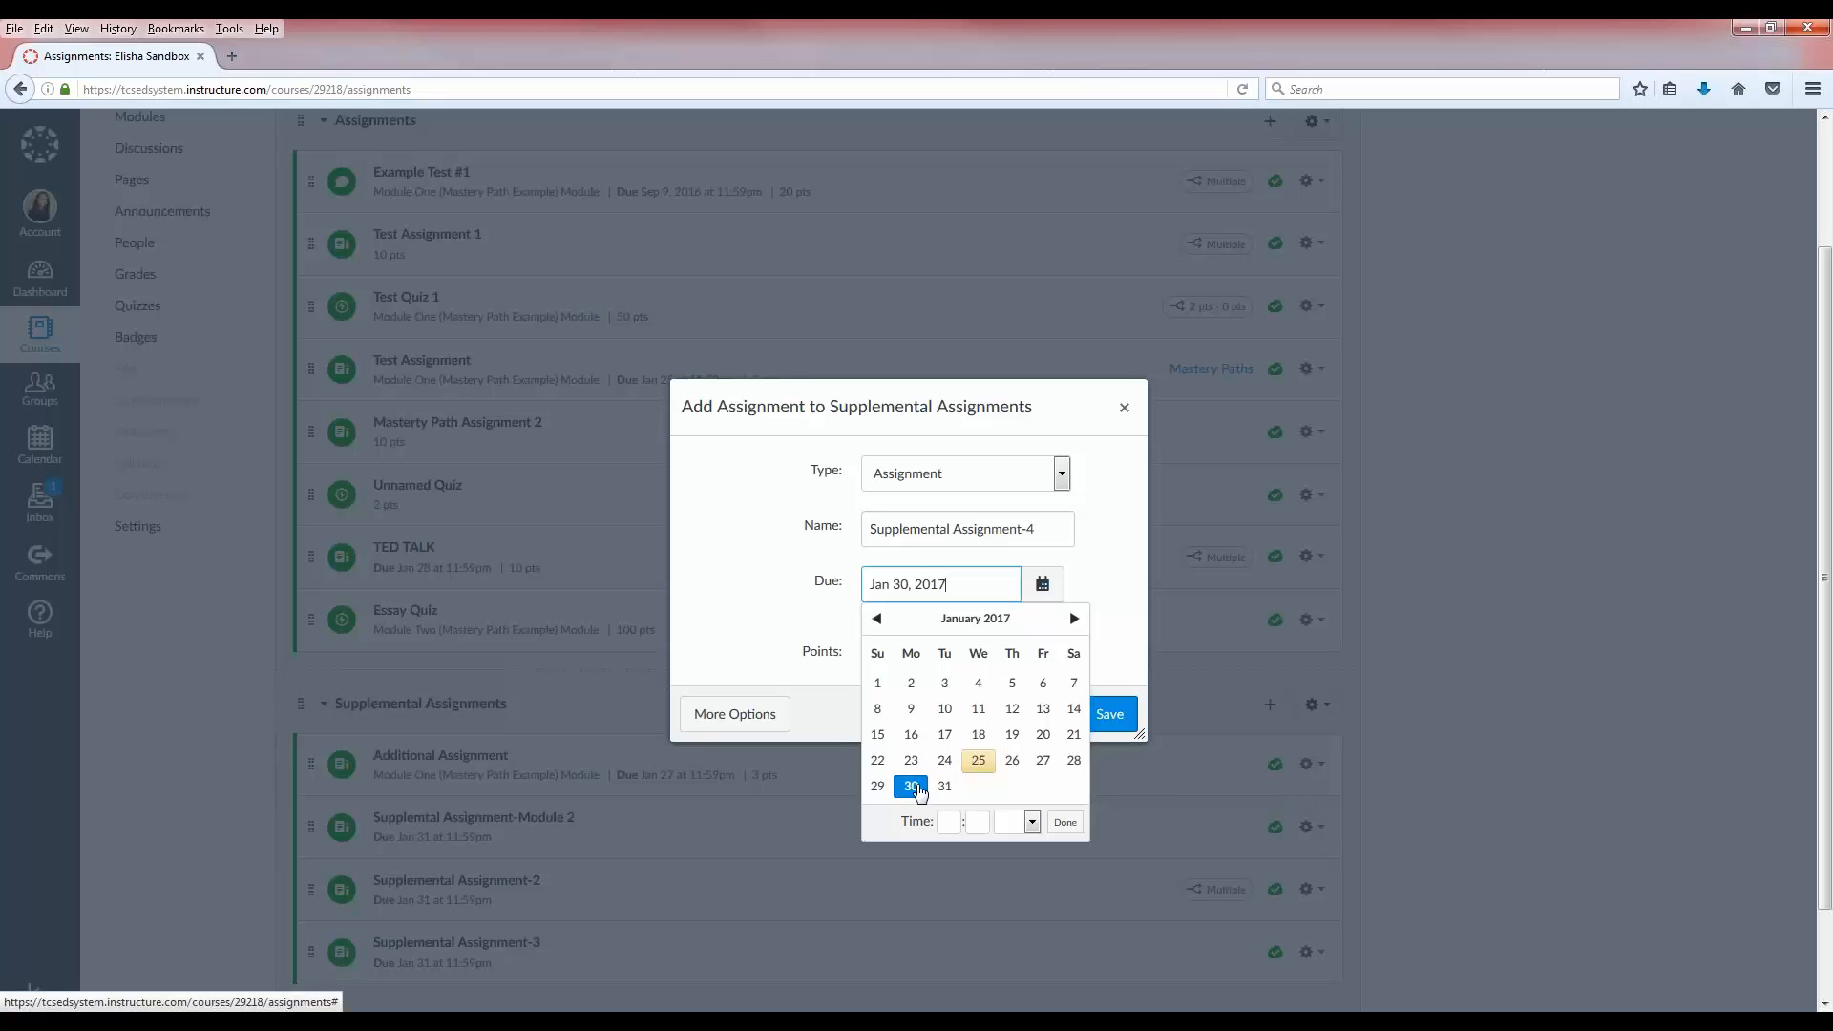
left_click(1108, 601)
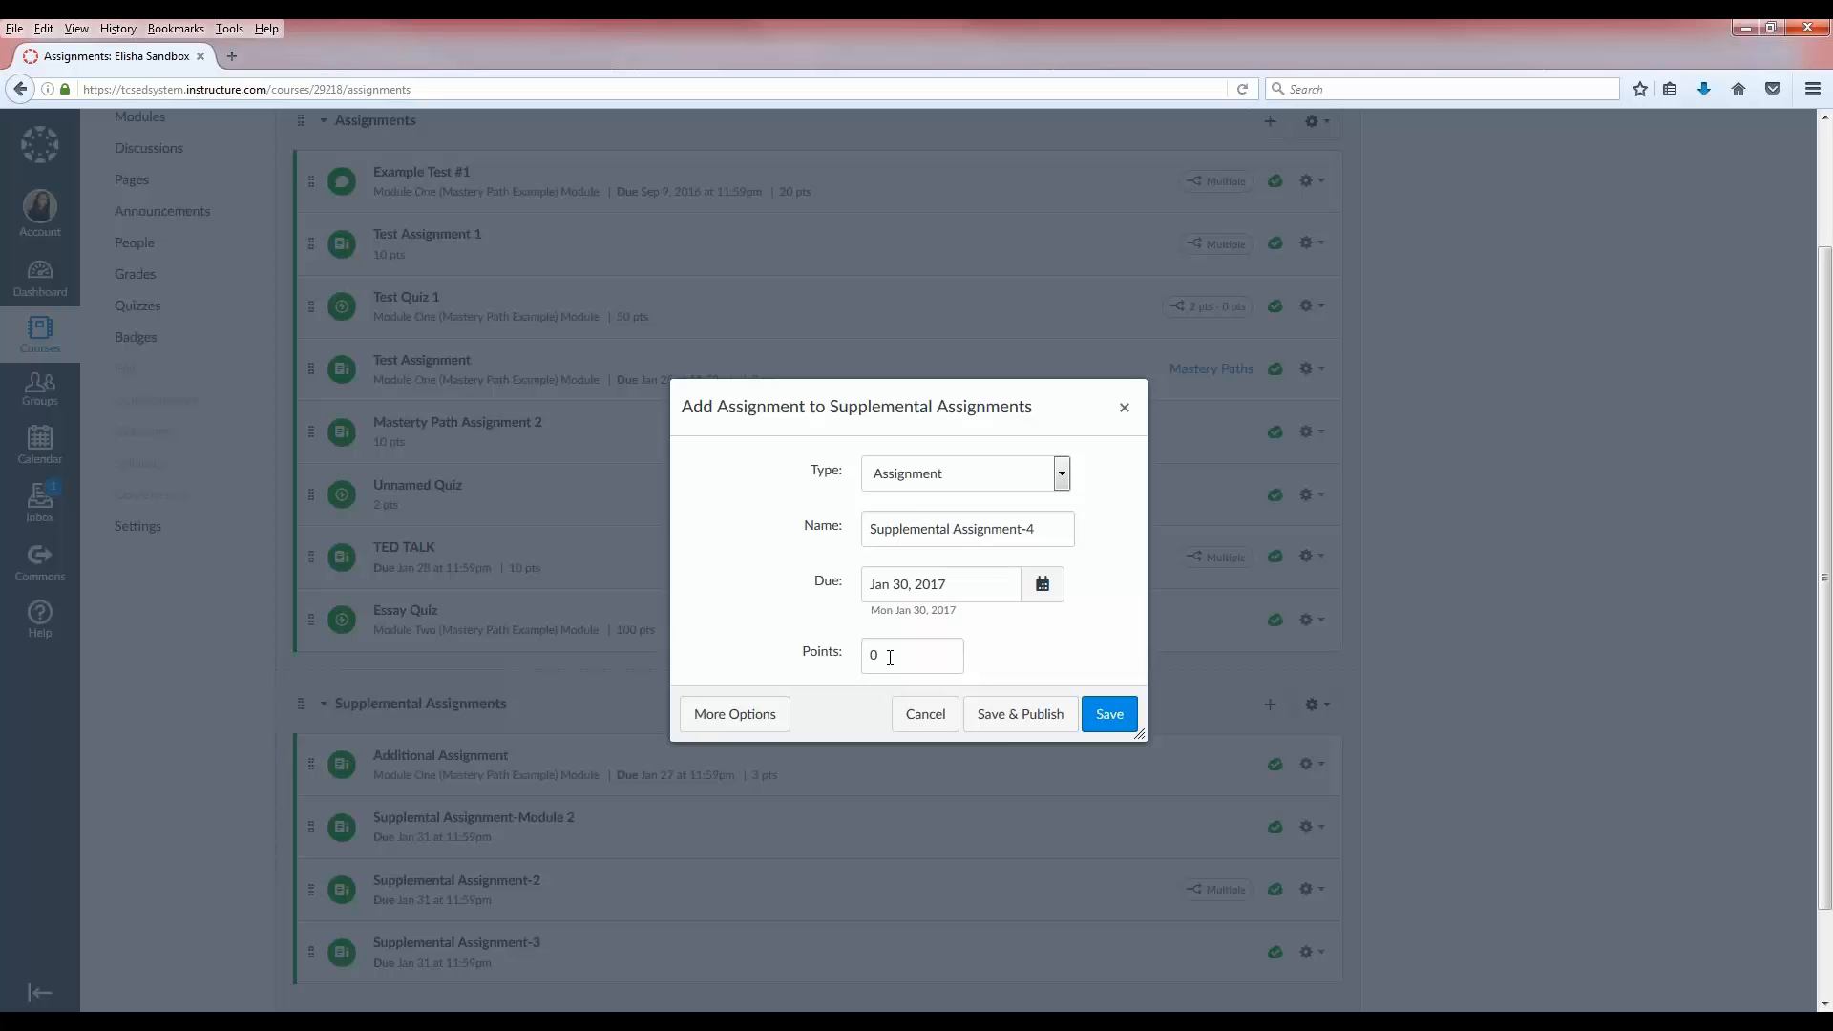
left_click(1015, 718)
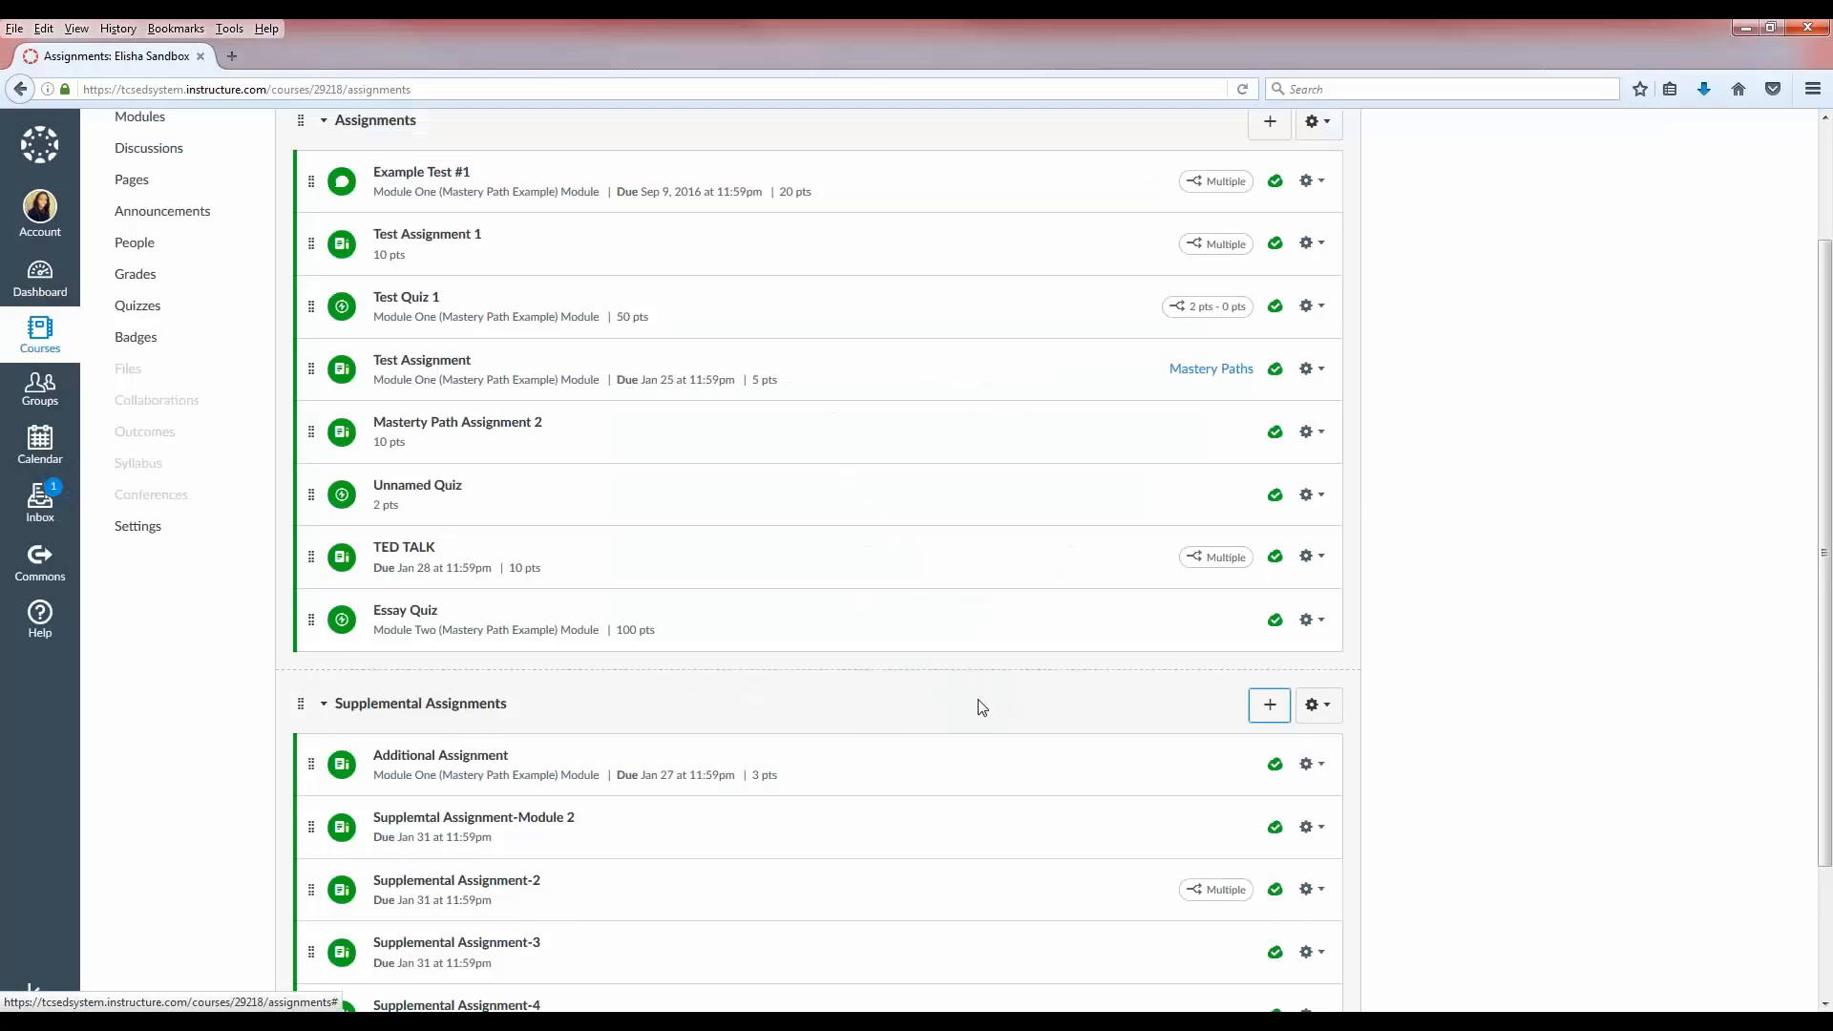
Step: Open Supplemental Assignment-4 for editing and enter "prompt..." as its description
scroll(982, 705, "down", 3)
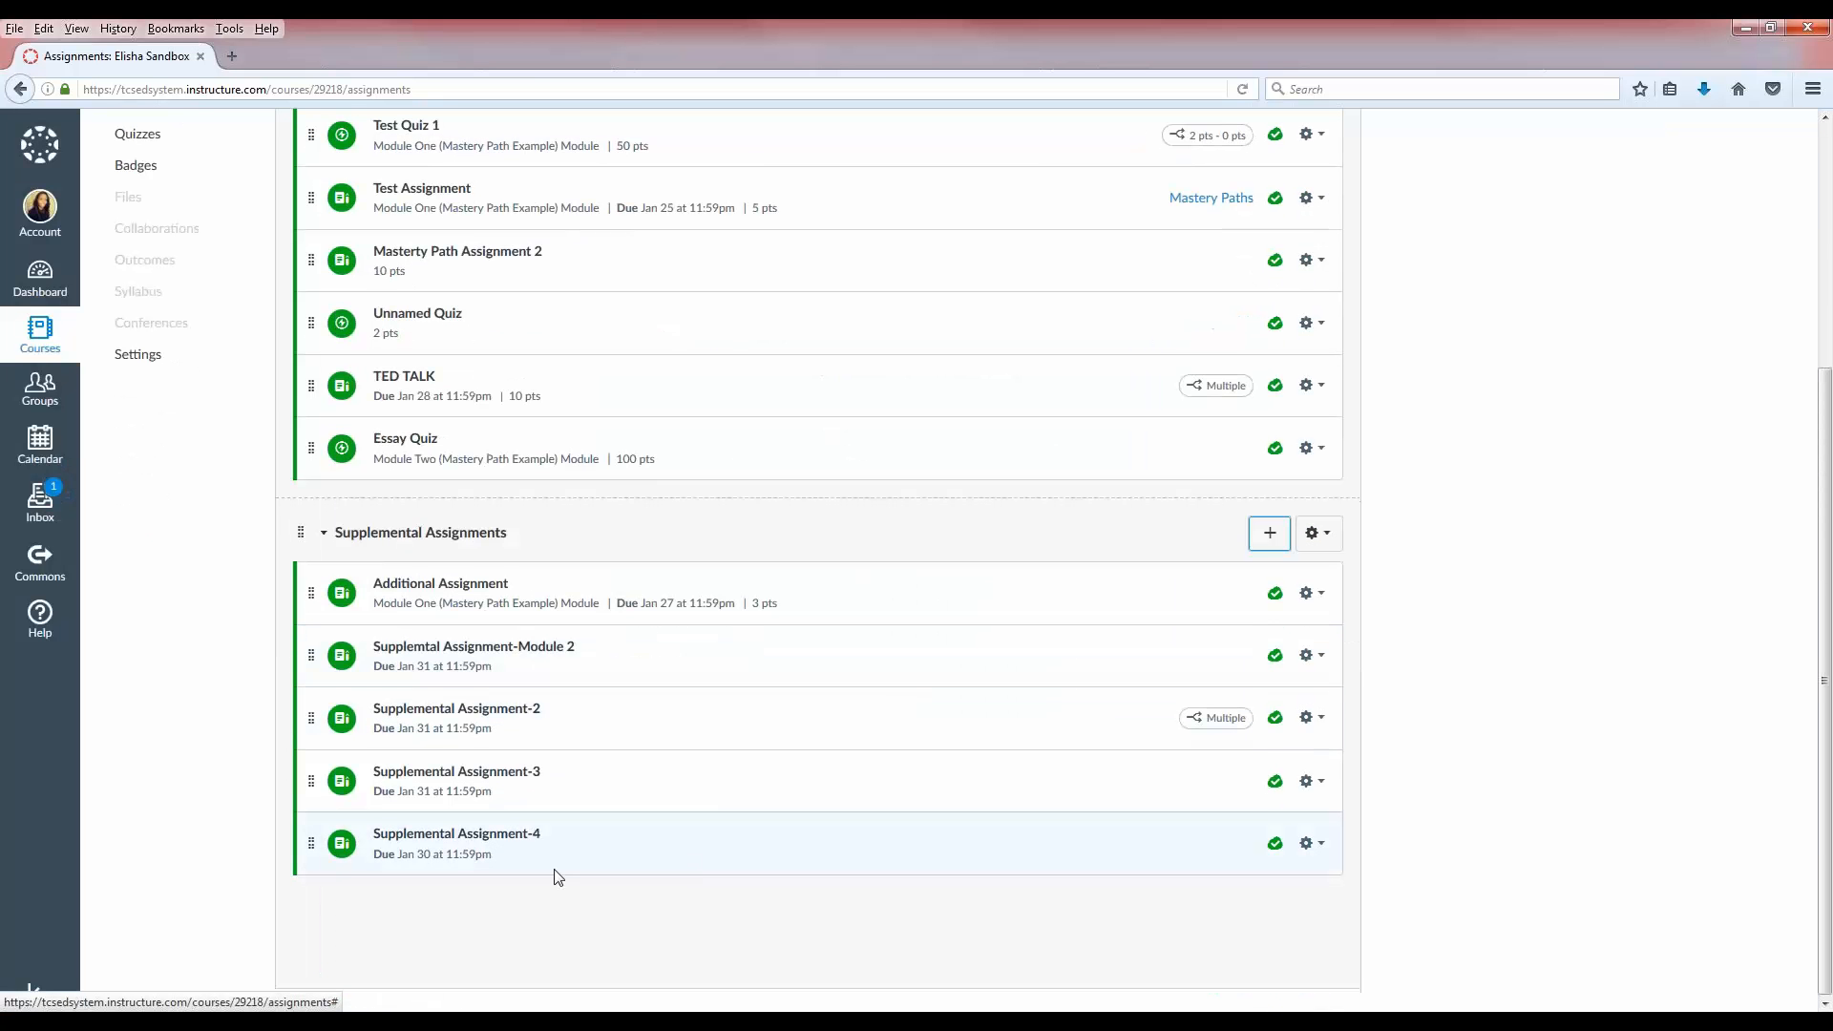
left_click(423, 837)
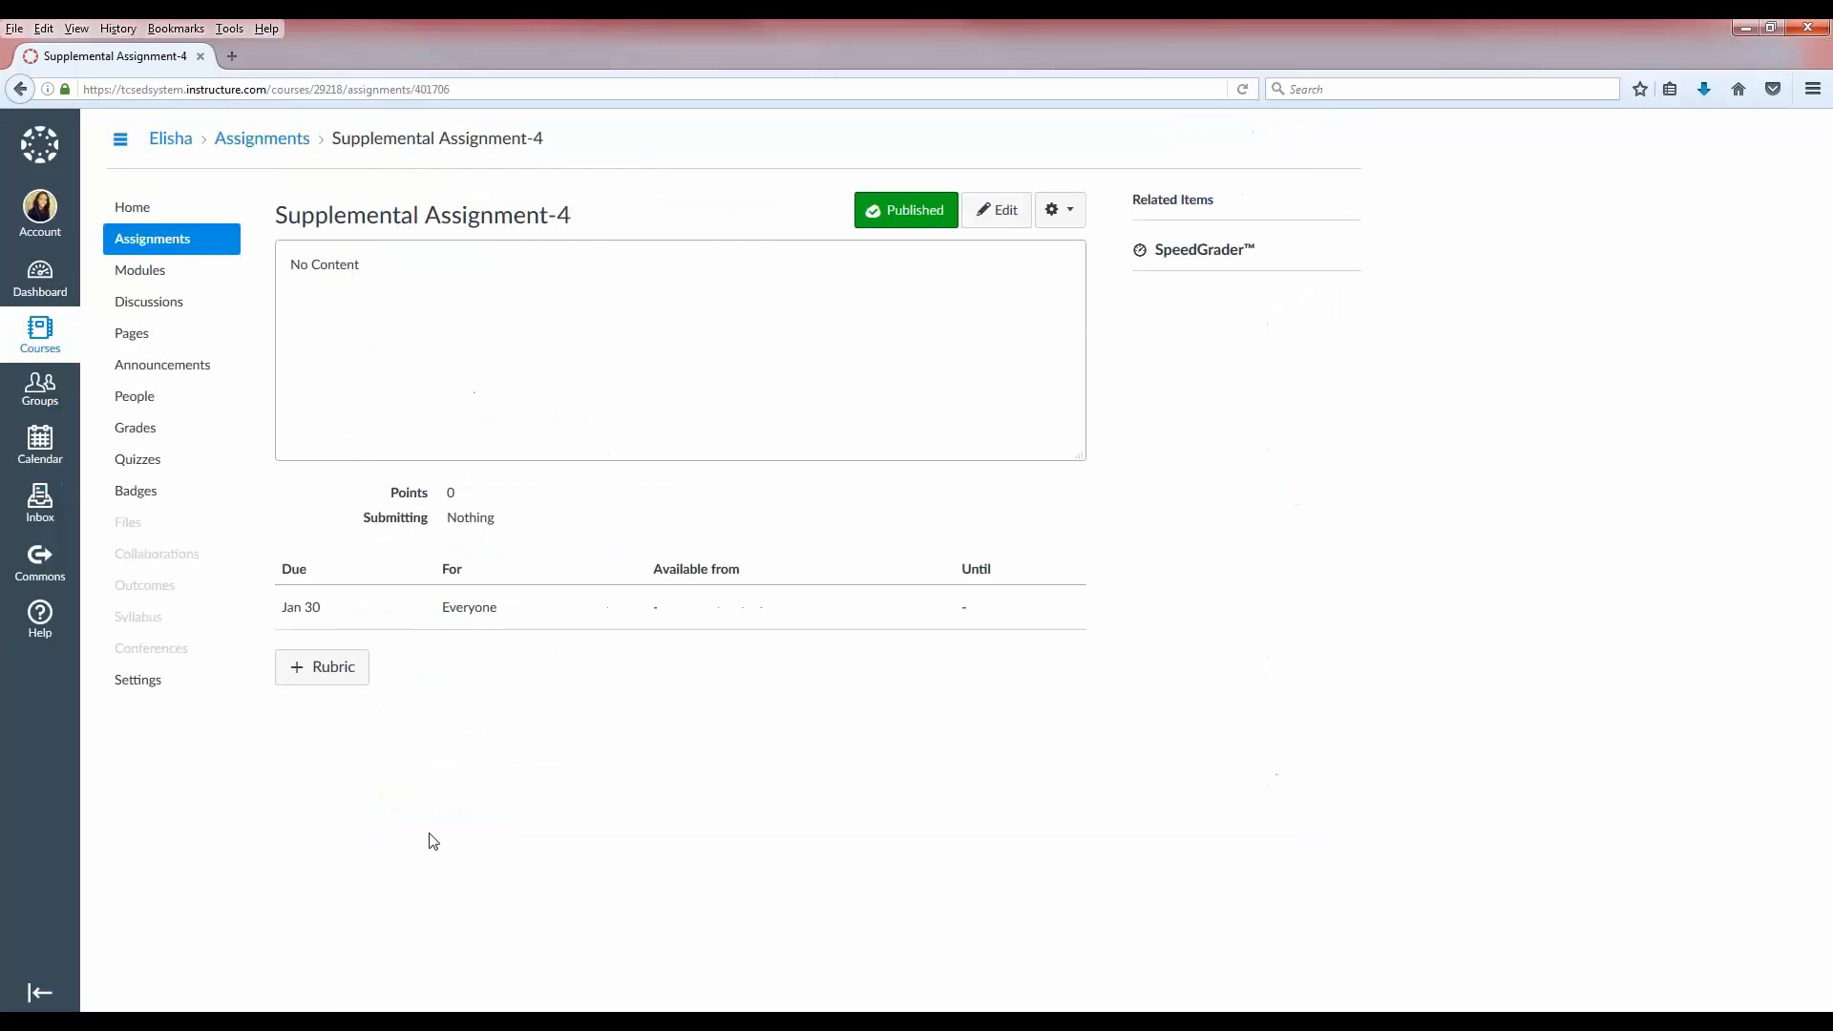
left_click(1014, 214)
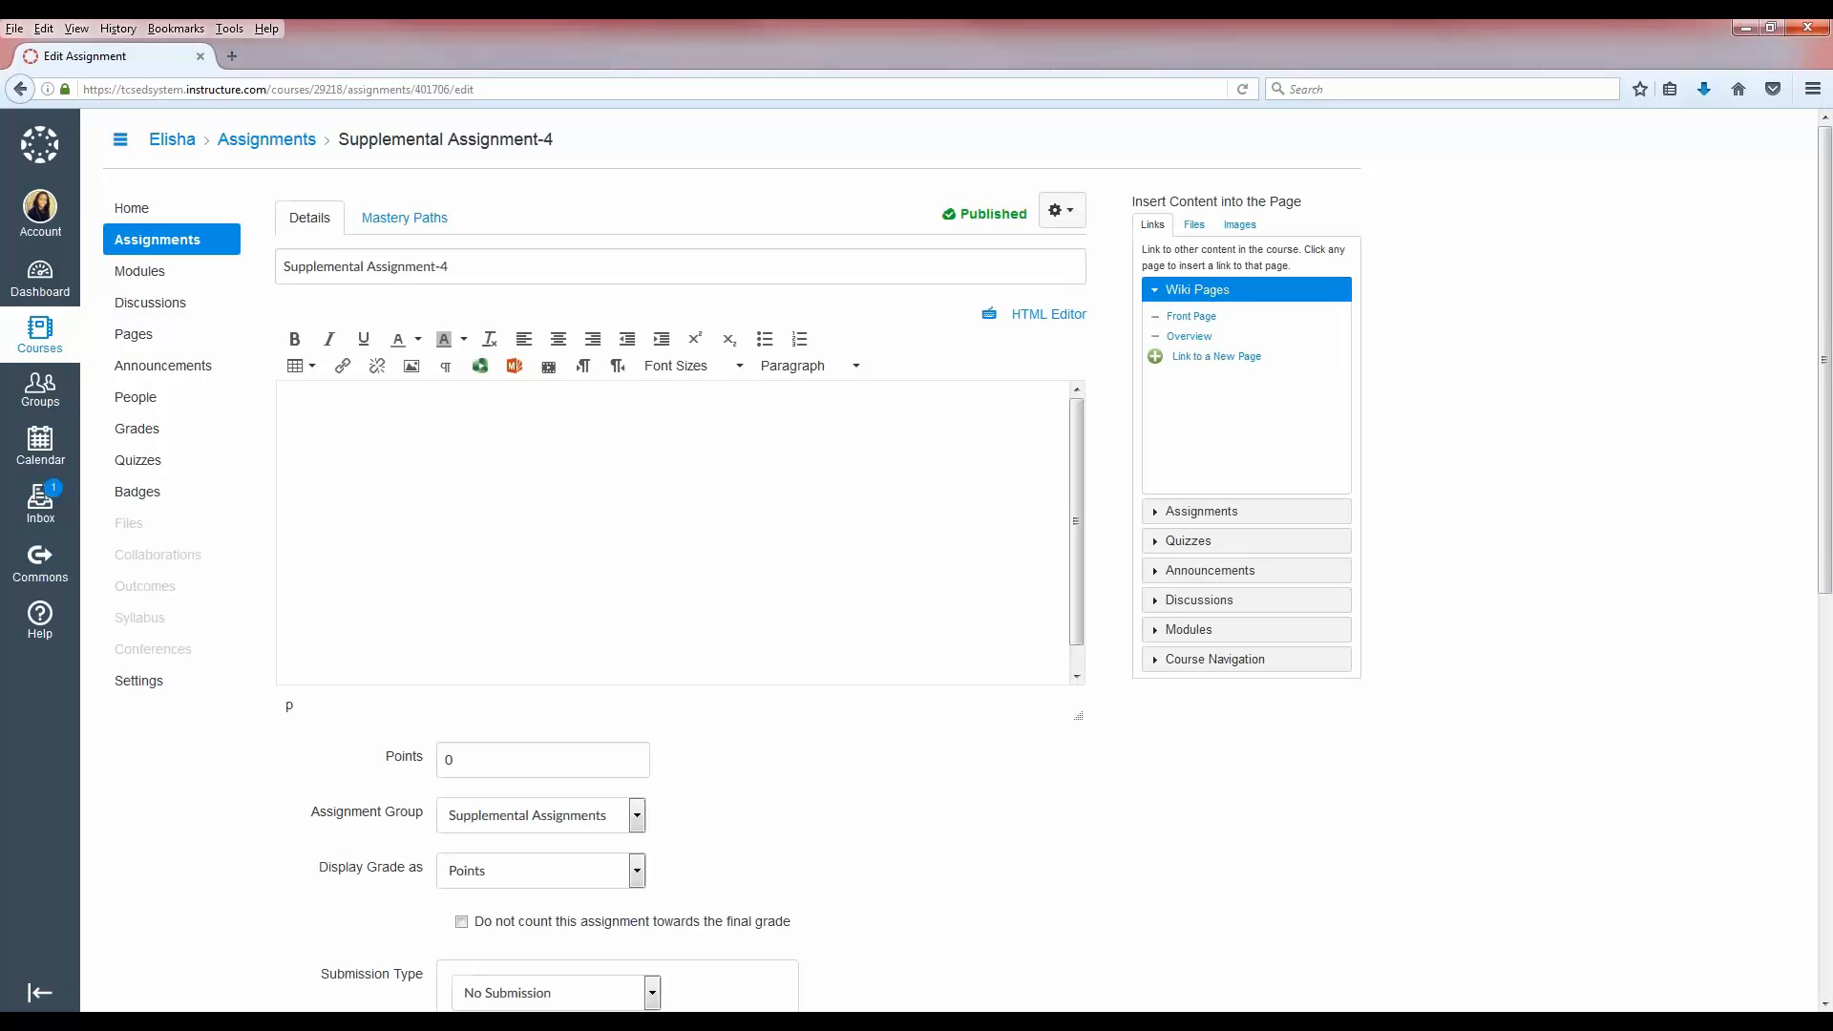
left_click(432, 514)
type("prompr")
type("...instr")
type("umentatio")
key("BackSpace")
key("BackSpace")
key("BackSpace")
key("BackSpace")
type("ions")
left_click_drag(454, 404, 362, 403)
key("BackSpace")
key("BackSpace")
Step: Exclude Supplemental Assignment-4 from counting towards the final grade
scroll(601, 761, "down", 1)
scroll(477, 547, "down", 3)
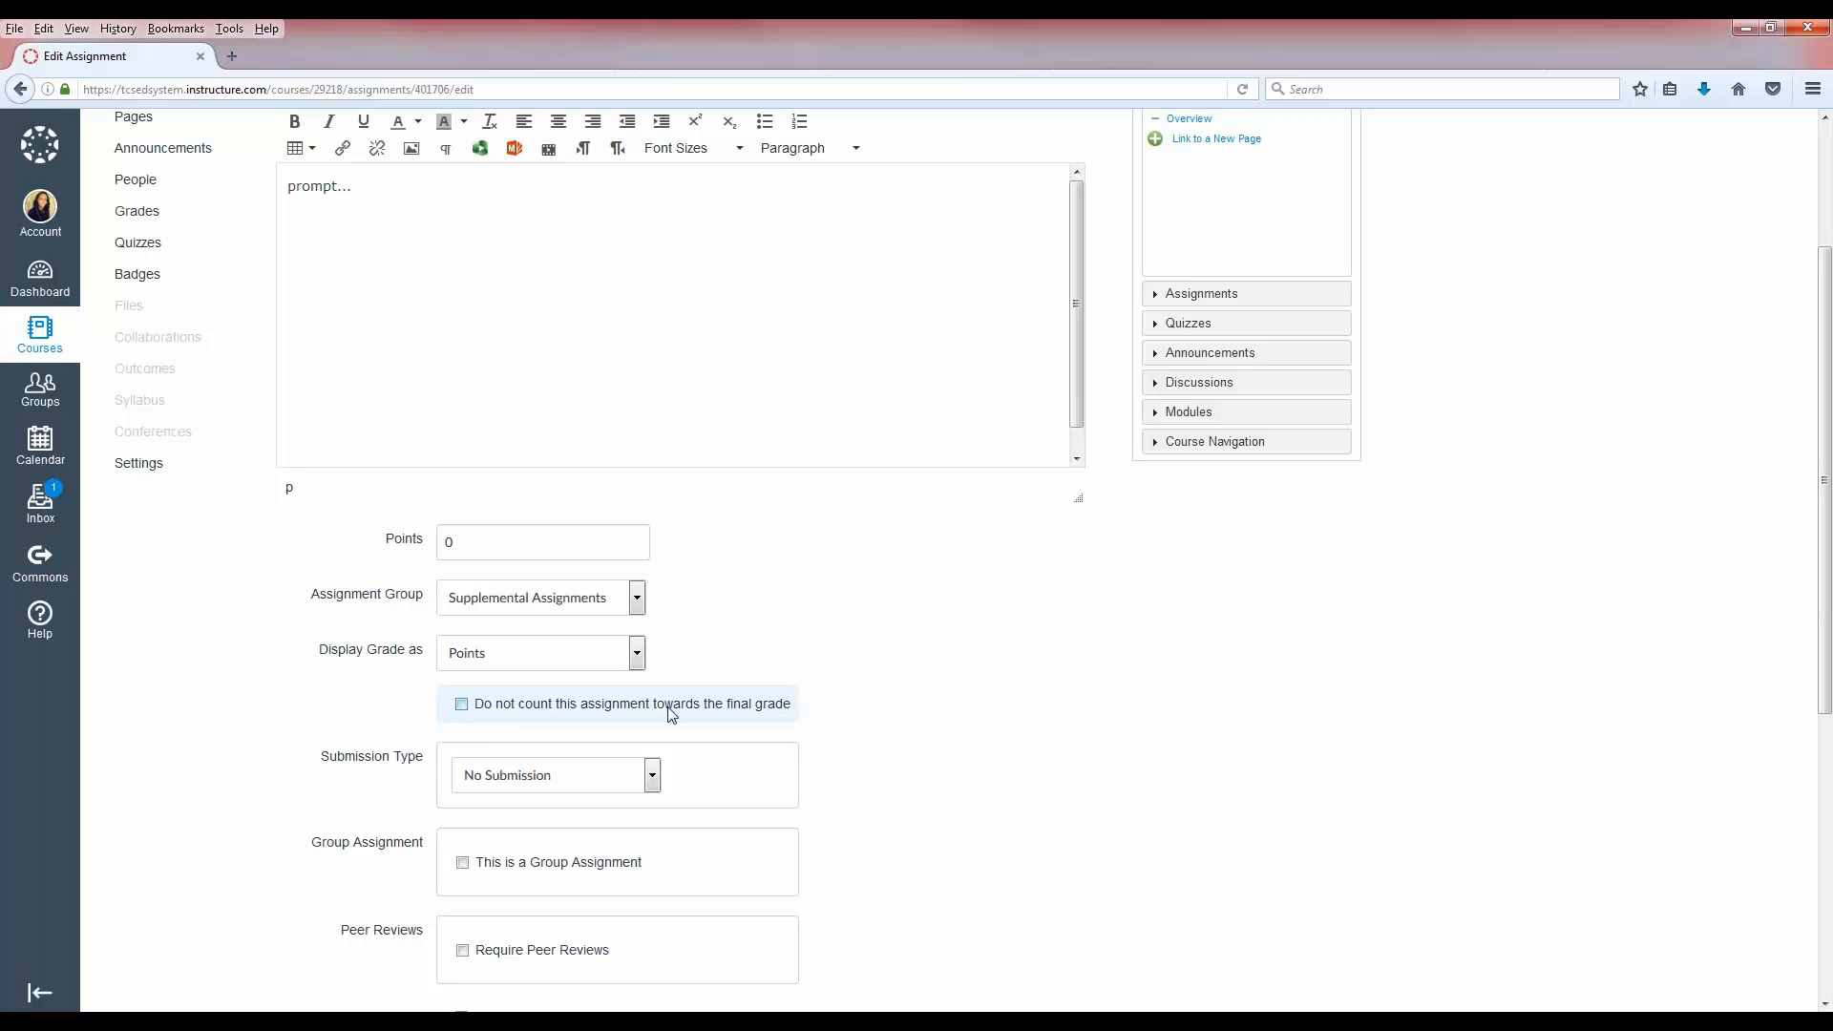
left_click(464, 704)
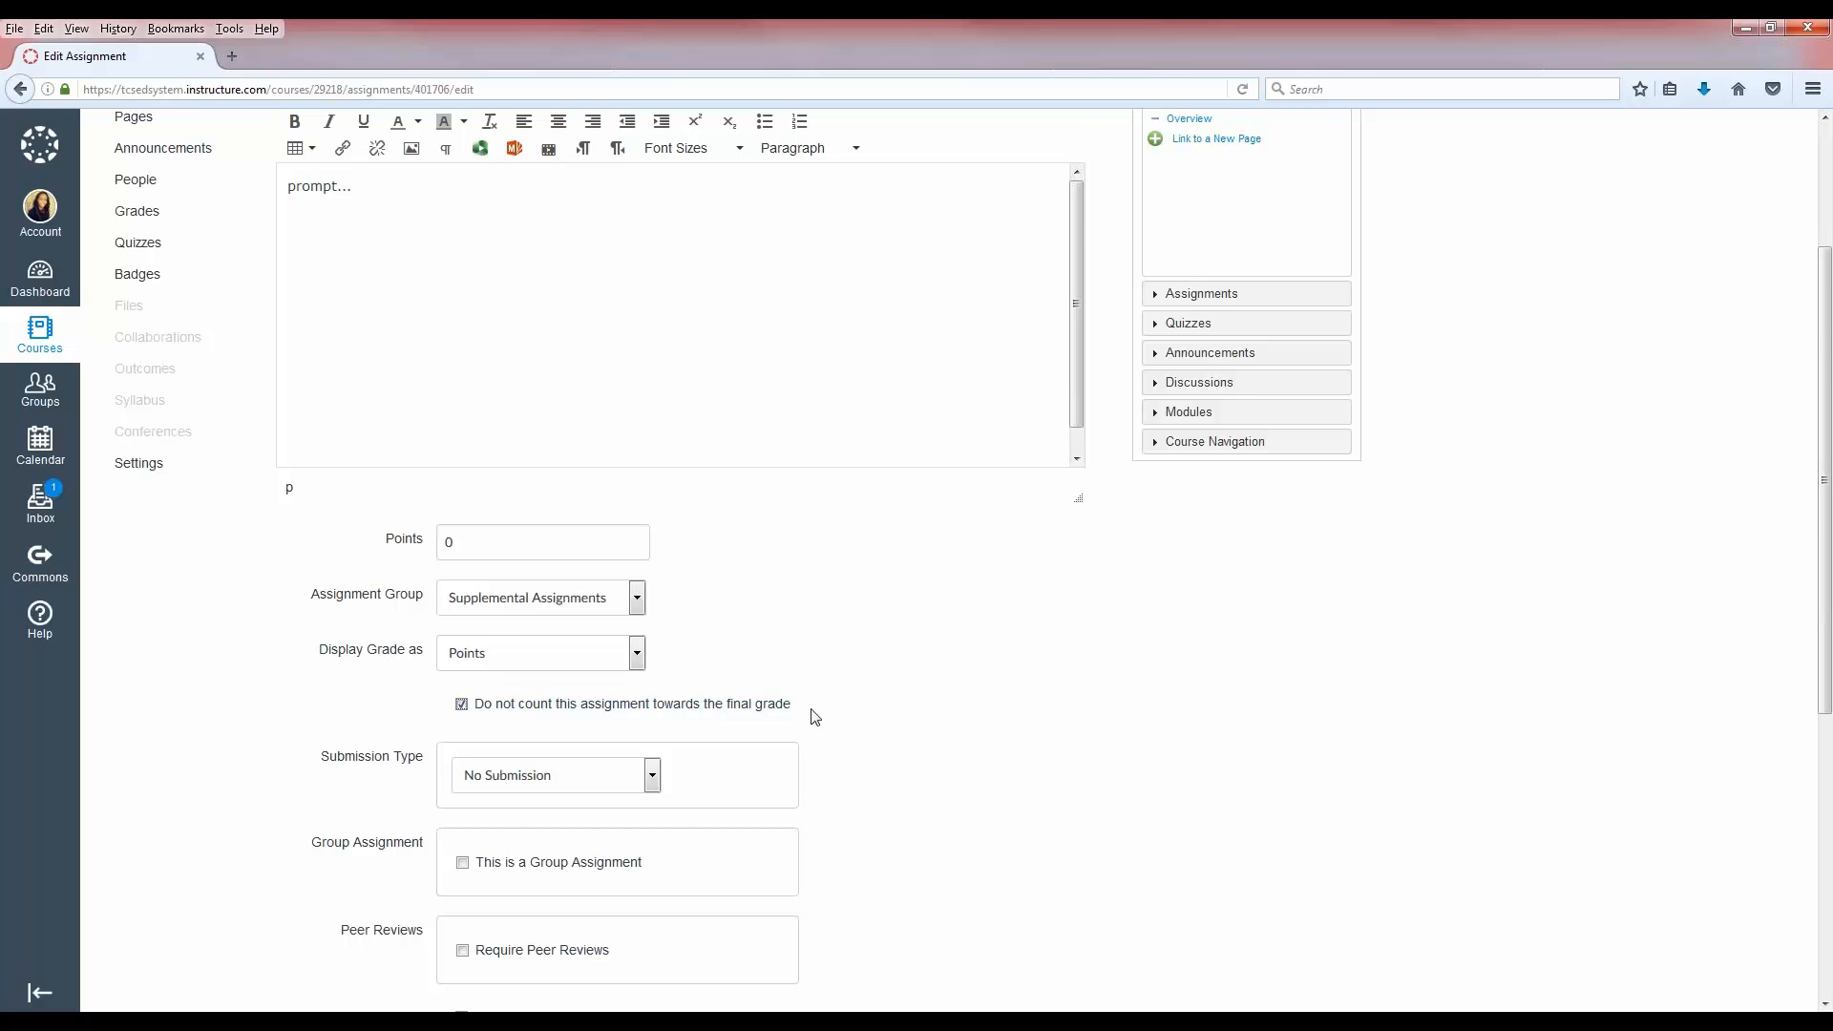
scroll(816, 717, "down", 4)
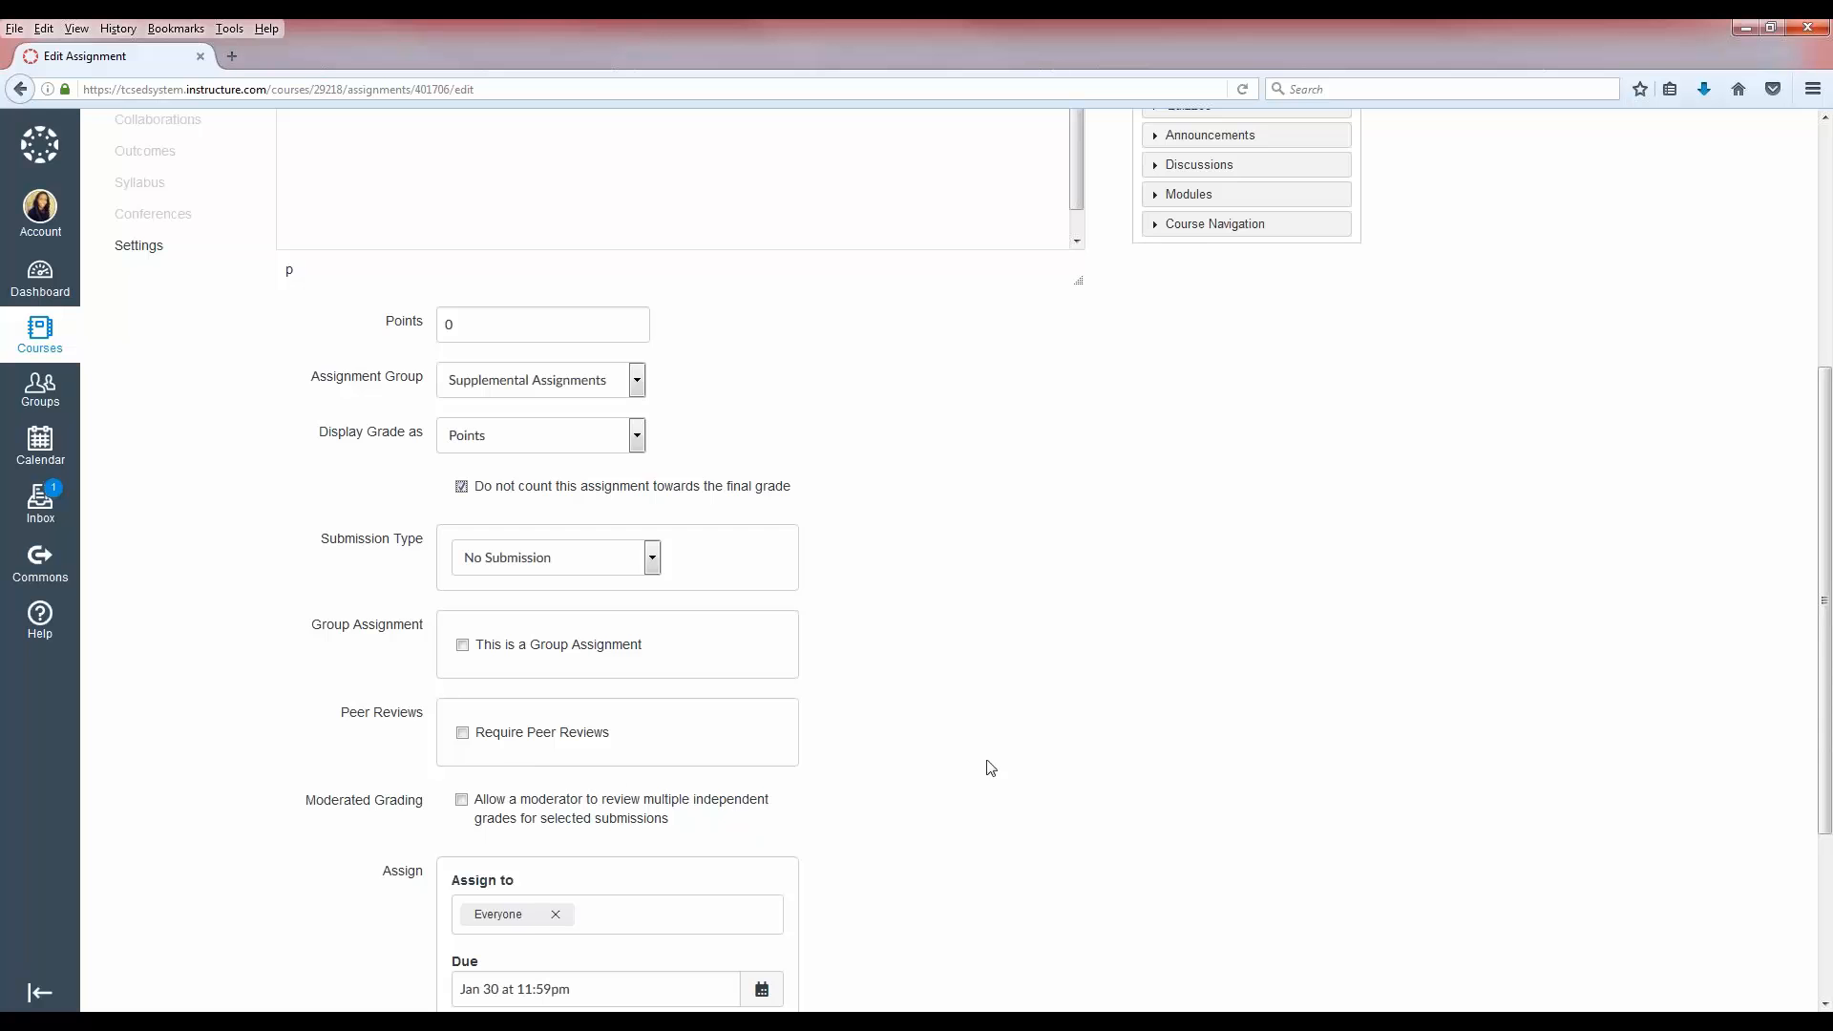
Step: Assign Supplemental Assignment-4 to Mastery Paths instead of Everyone
scroll(990, 758, "down", 3)
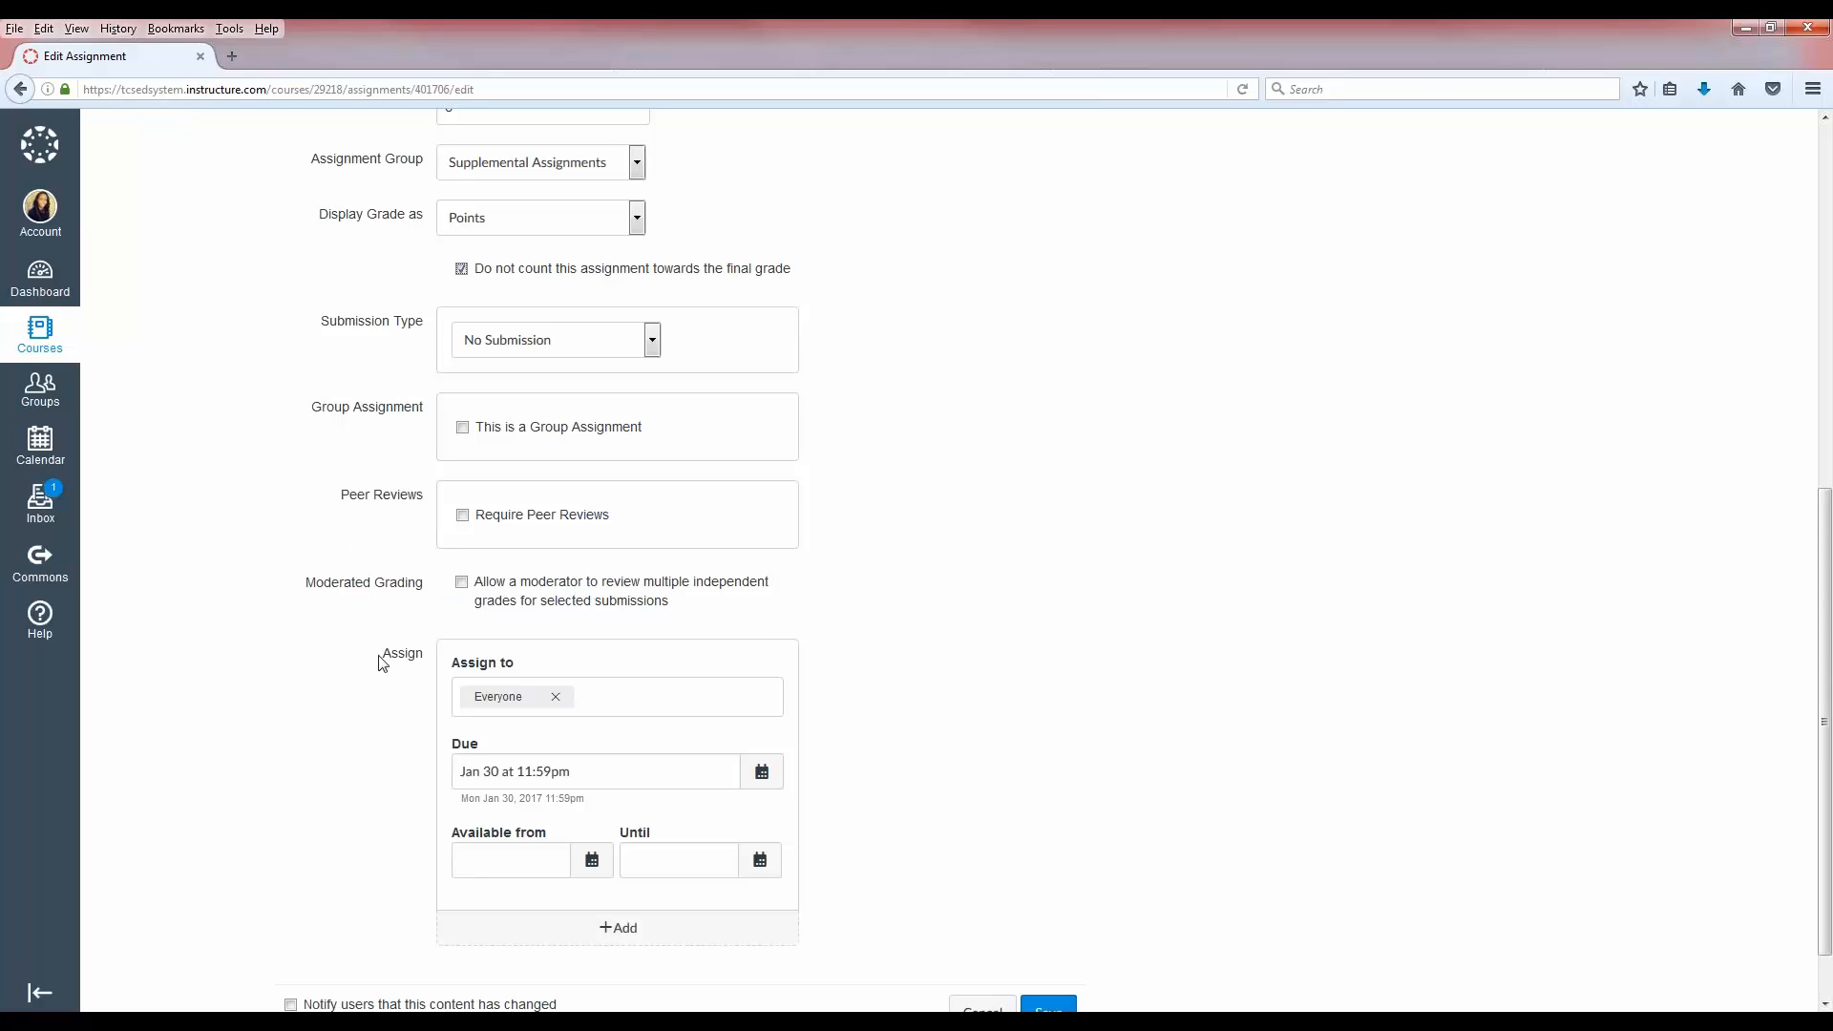
left_click_drag(381, 655, 425, 659)
left_click(594, 646)
left_click(556, 701)
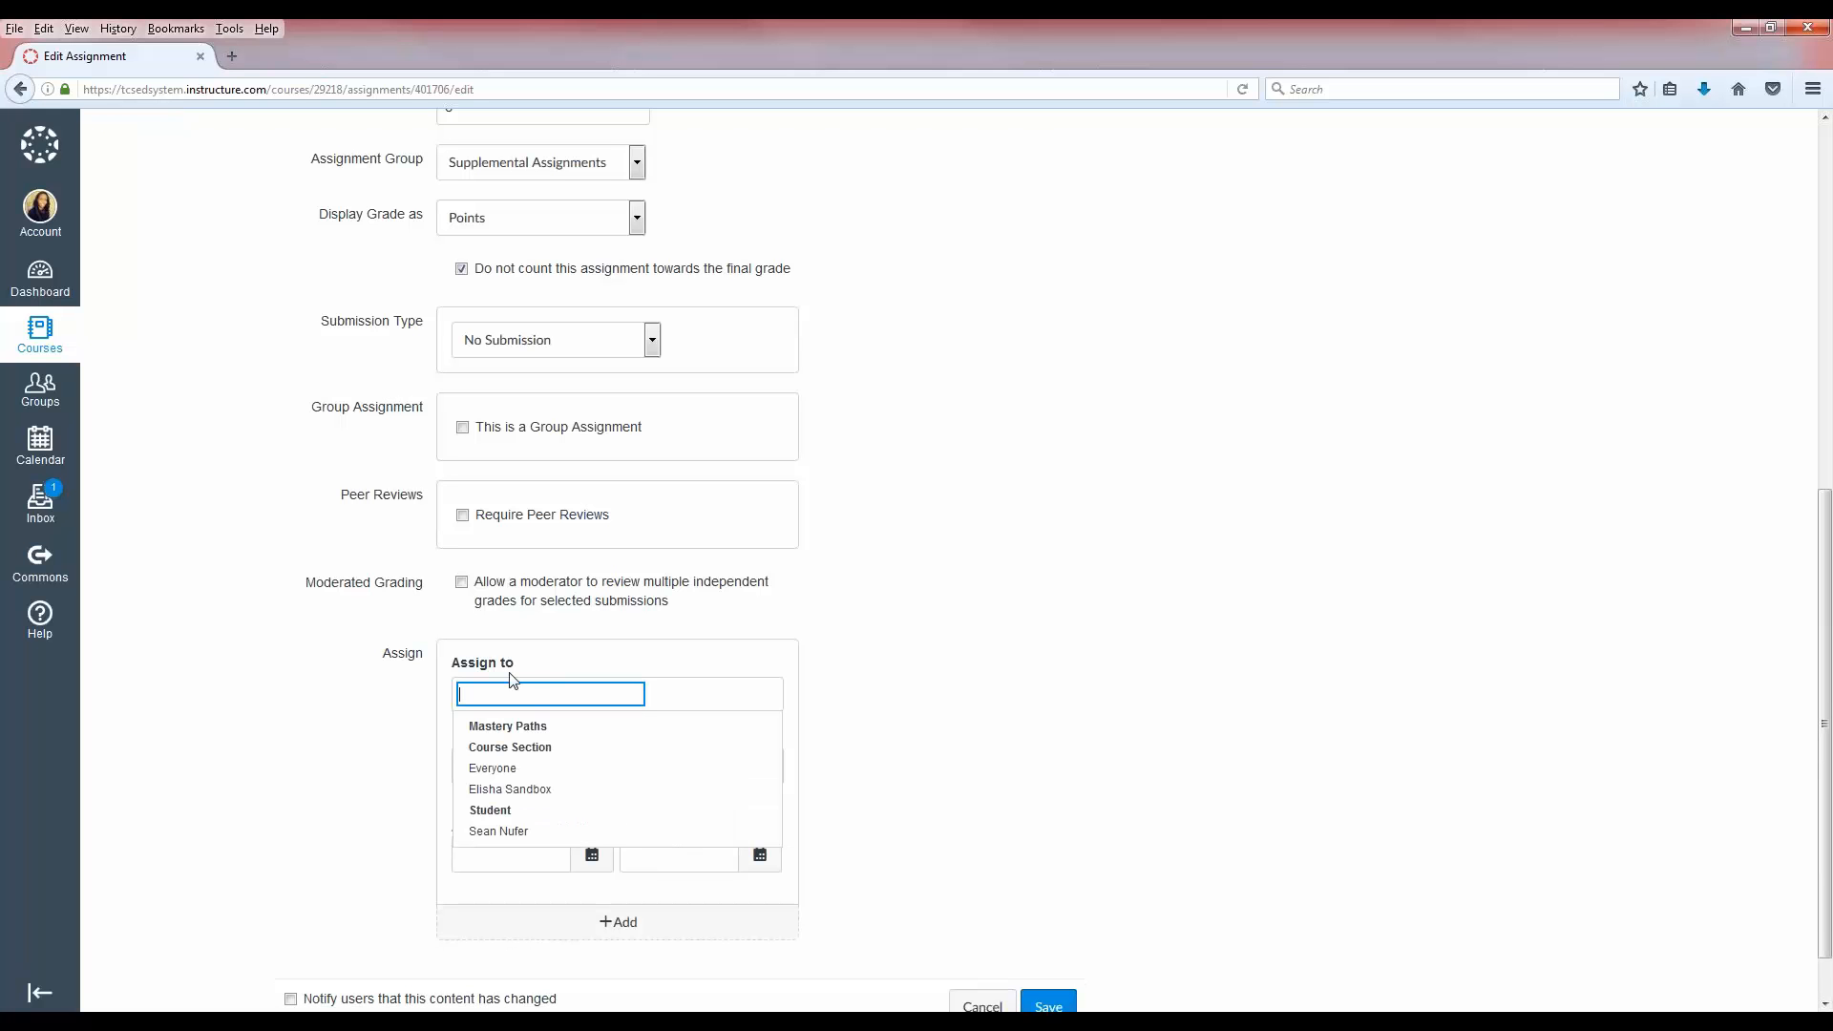
left_click(508, 728)
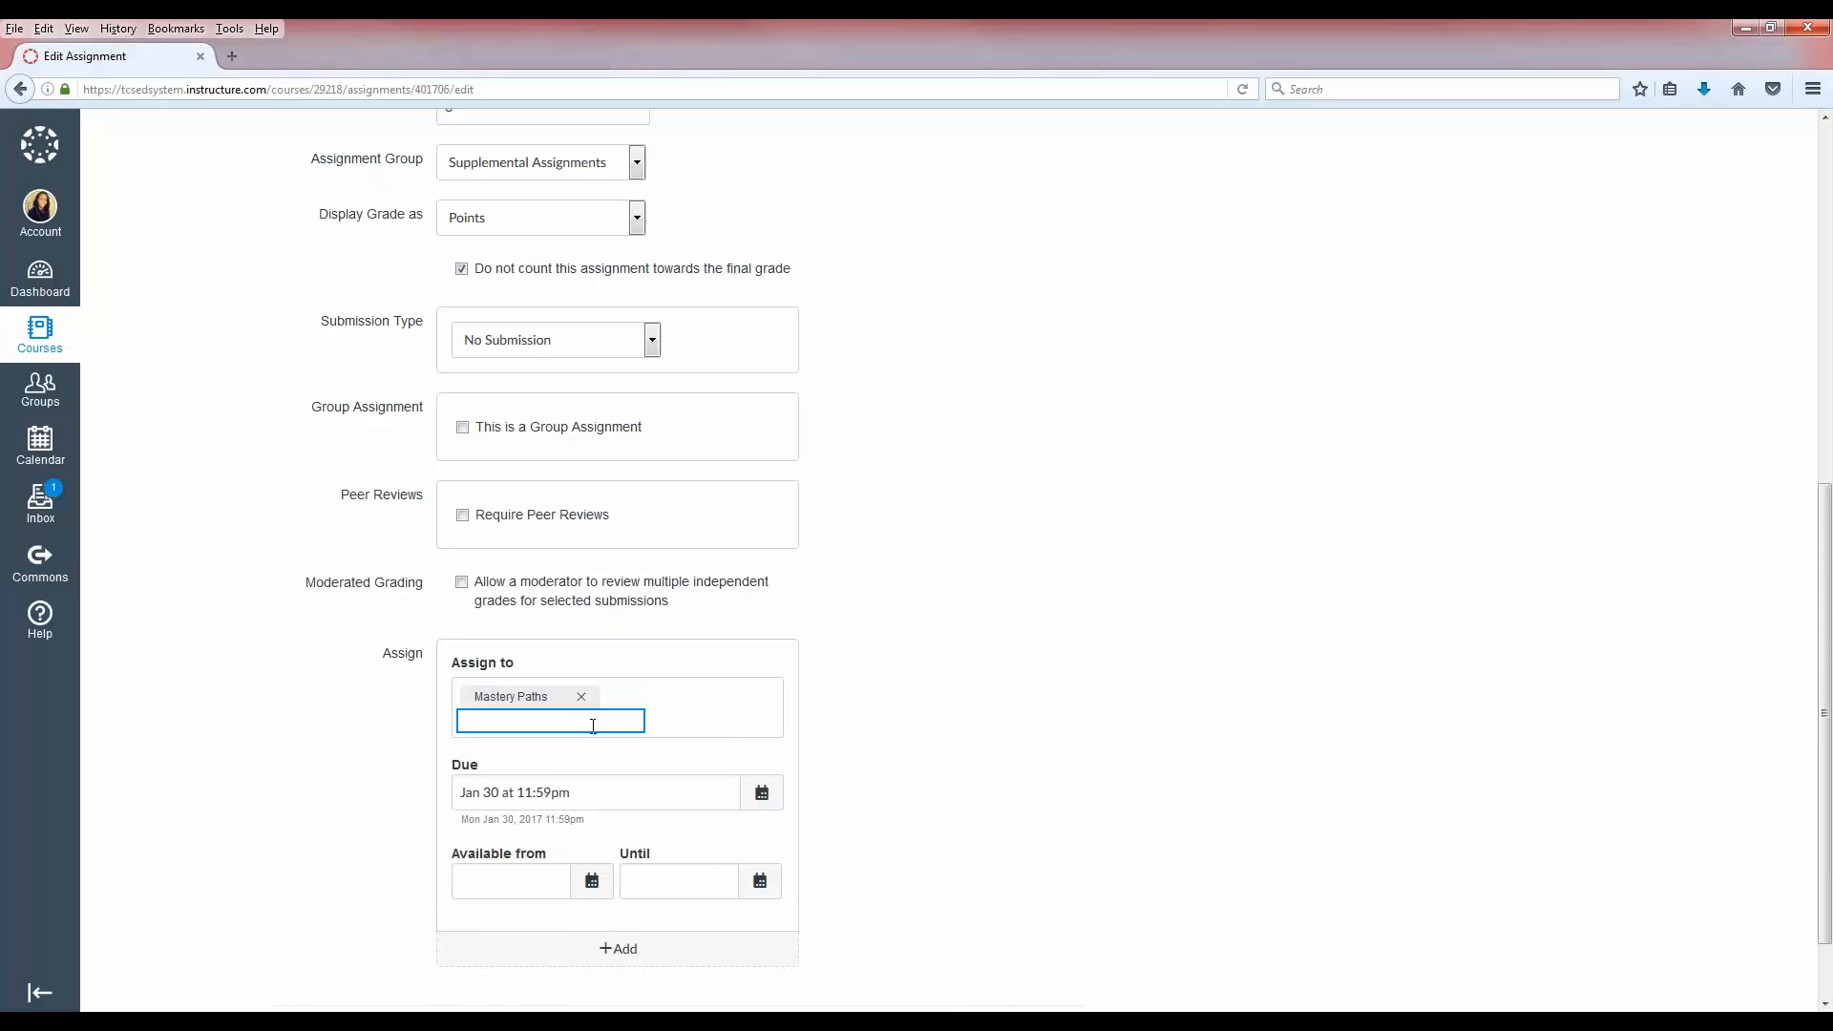
left_click(884, 729)
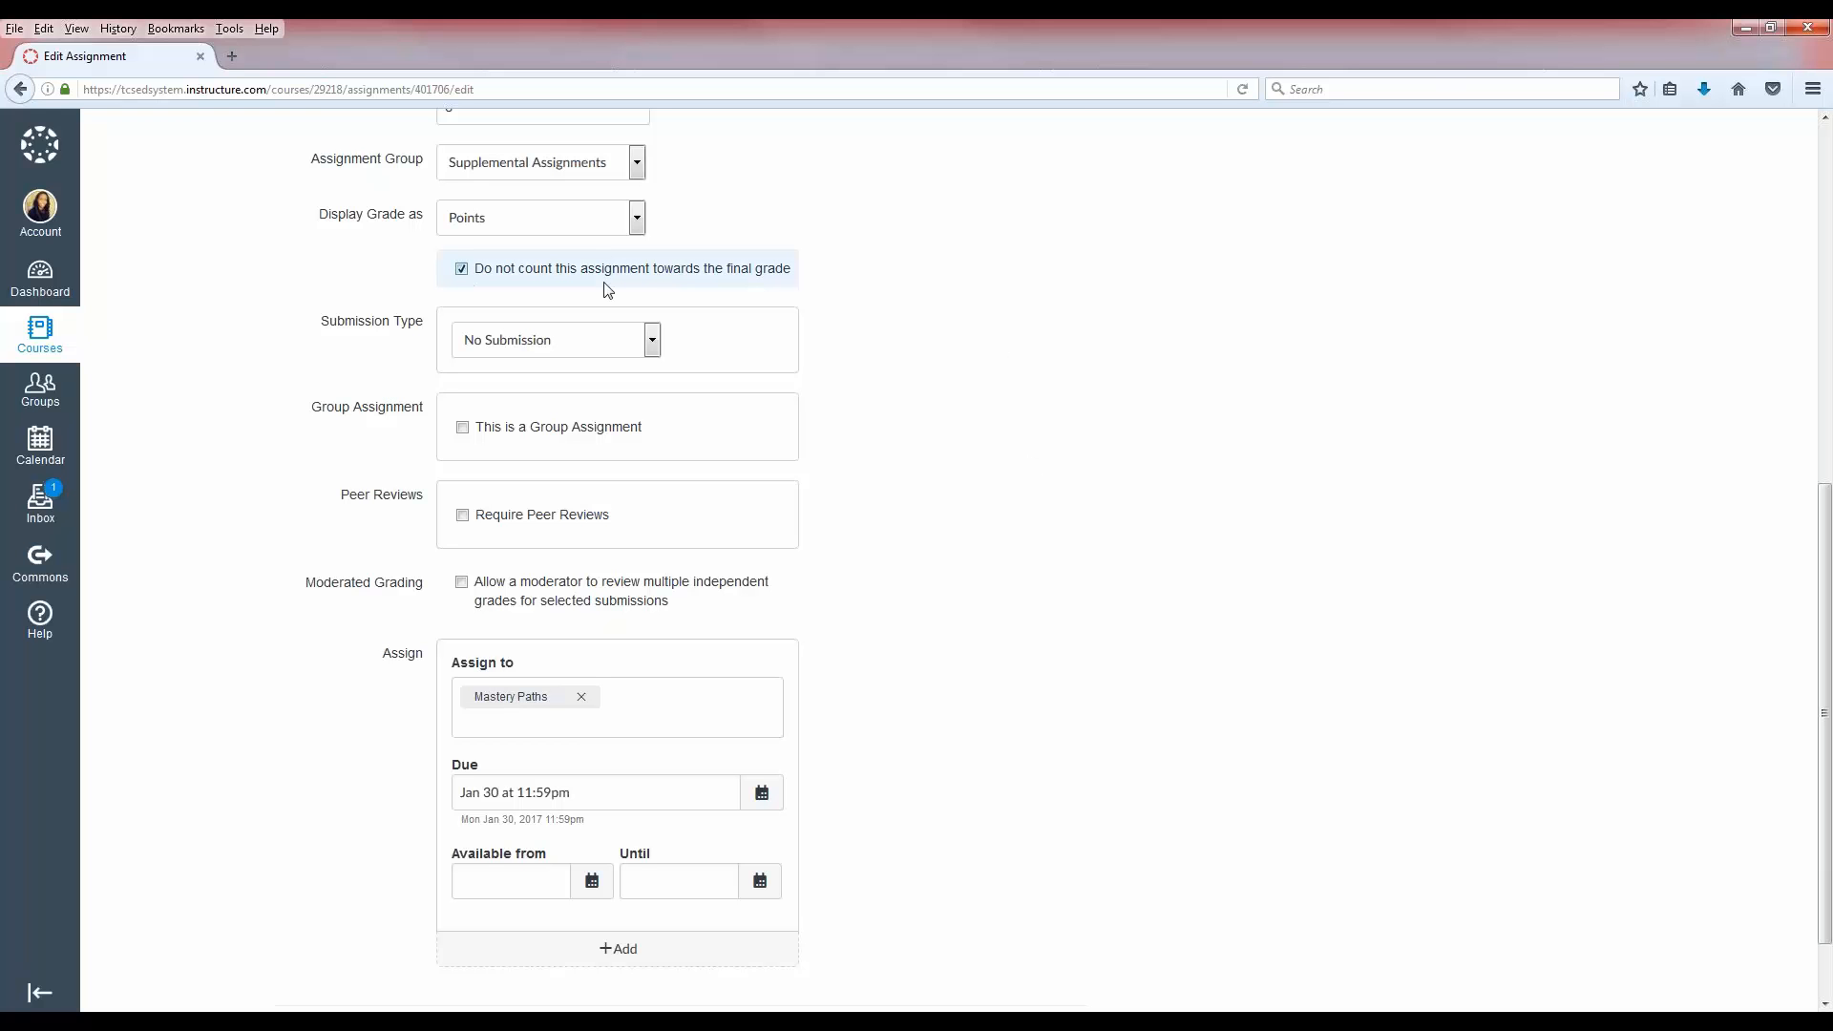
Step: Save Supplemental Assignment-4 and continue without including the unassigned section
scroll(989, 317, "up", 4)
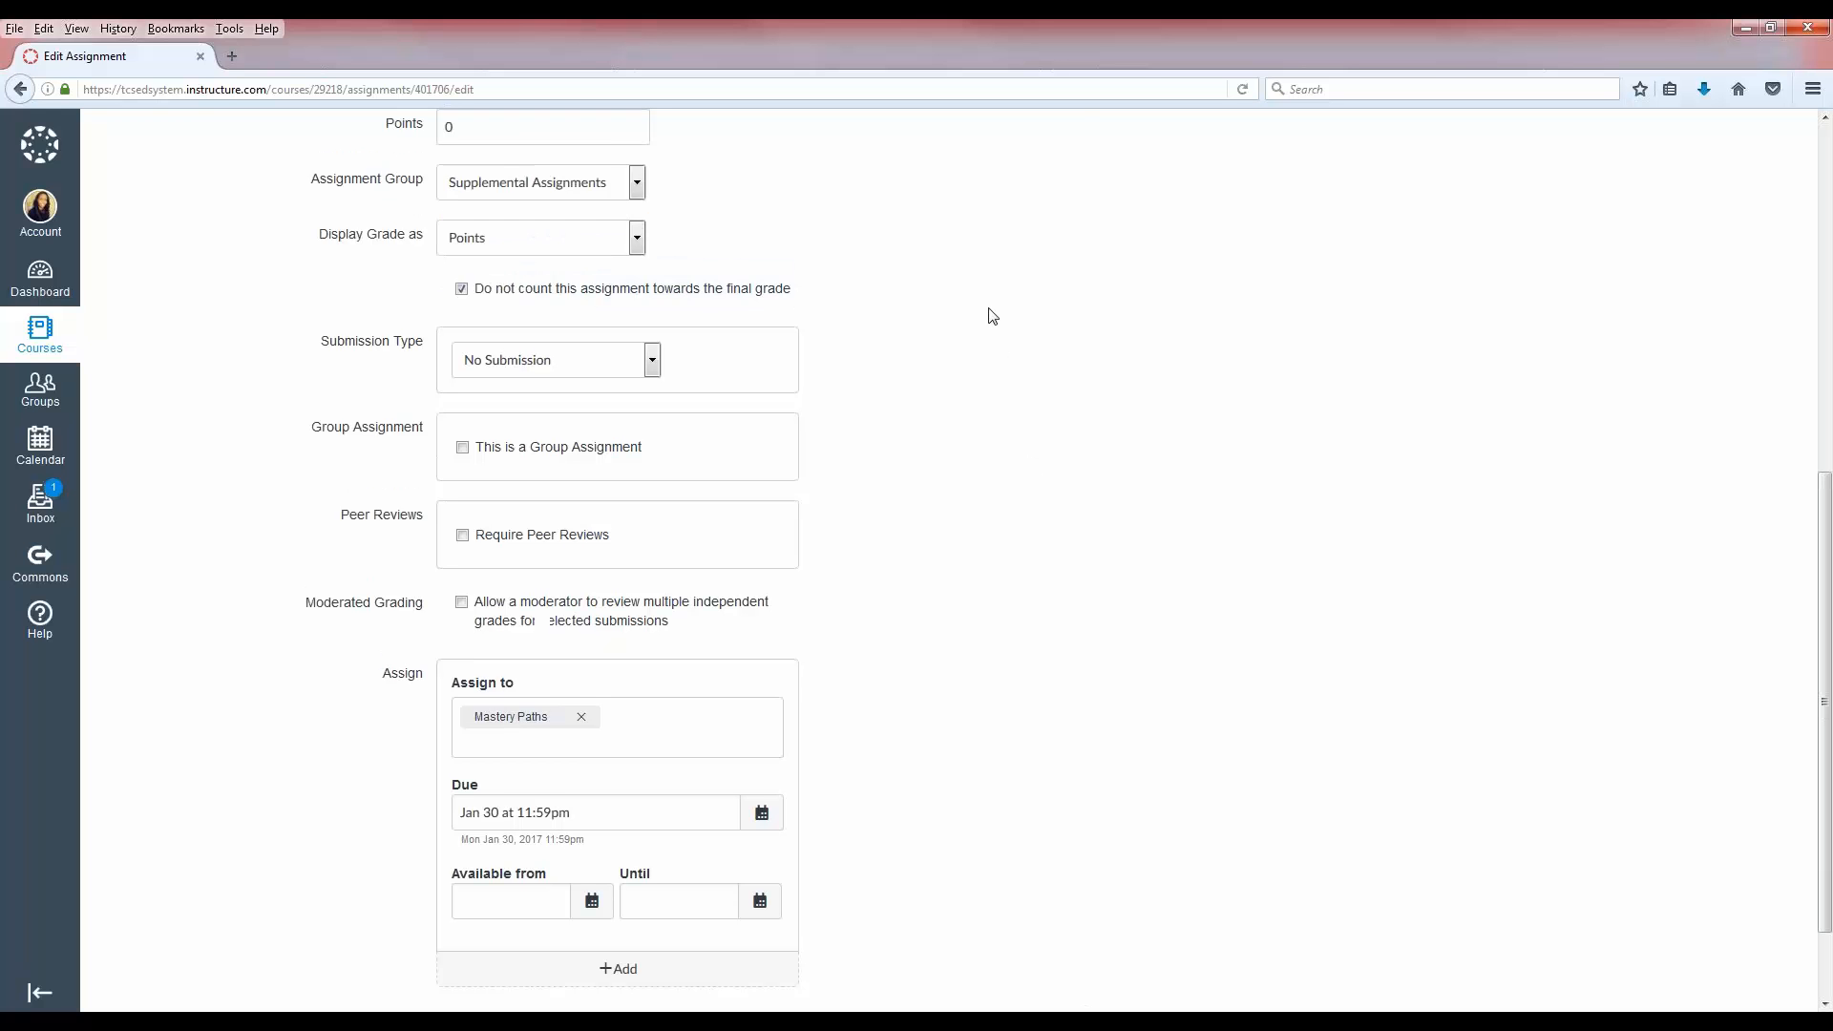
scroll(994, 333, "down", 5)
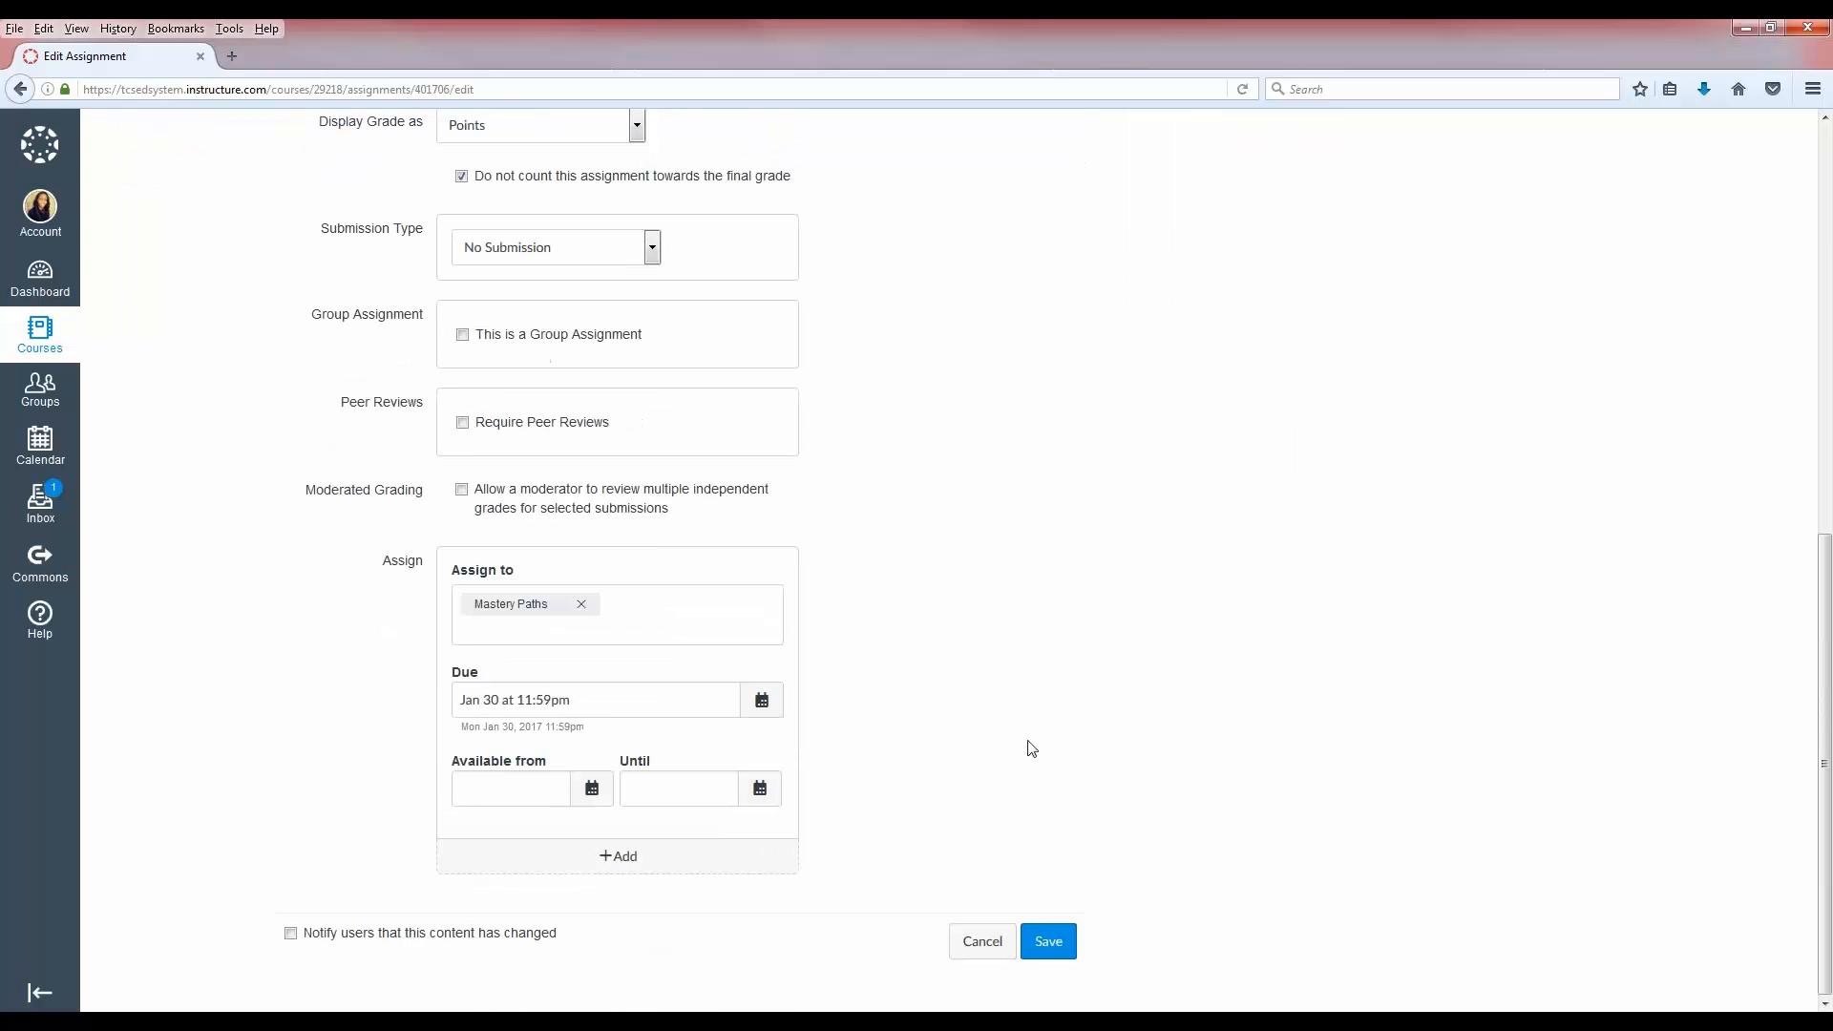
left_click(1050, 955)
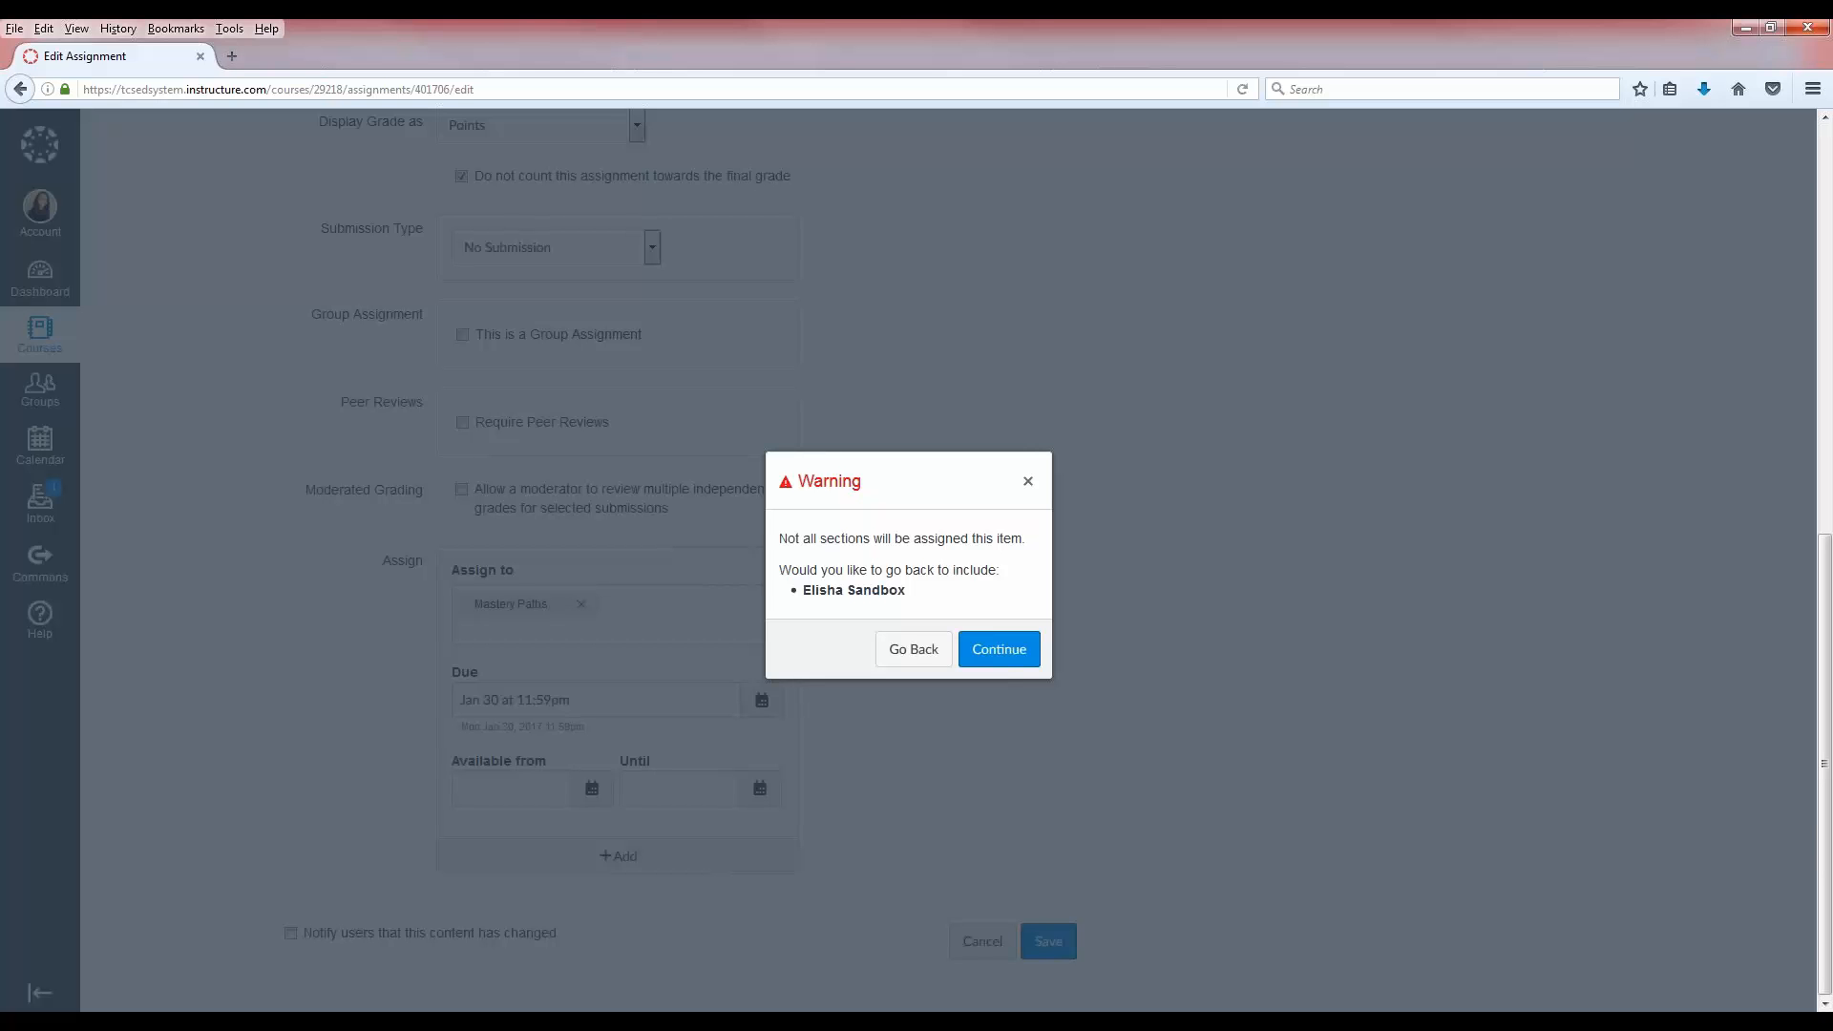
left_click(993, 659)
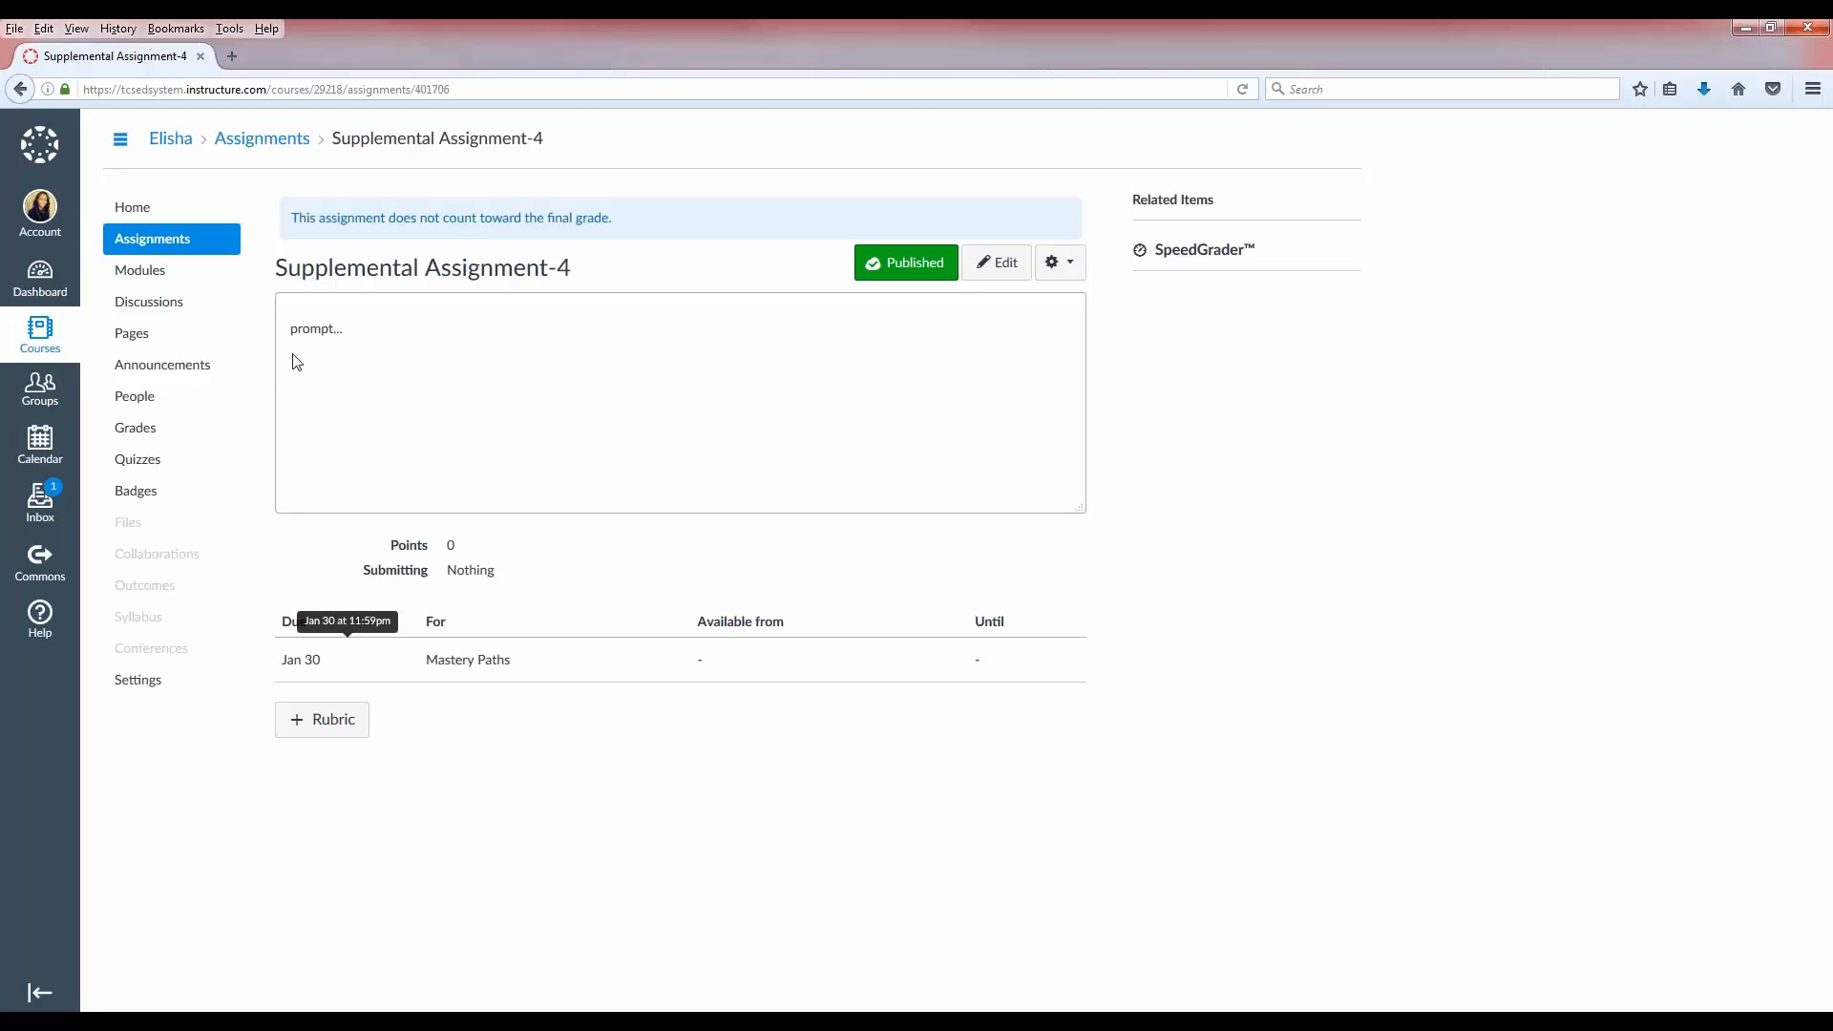
Step: Open the Essay Quiz from Module Two (Mastery Path Example) for editing
left_click(150, 275)
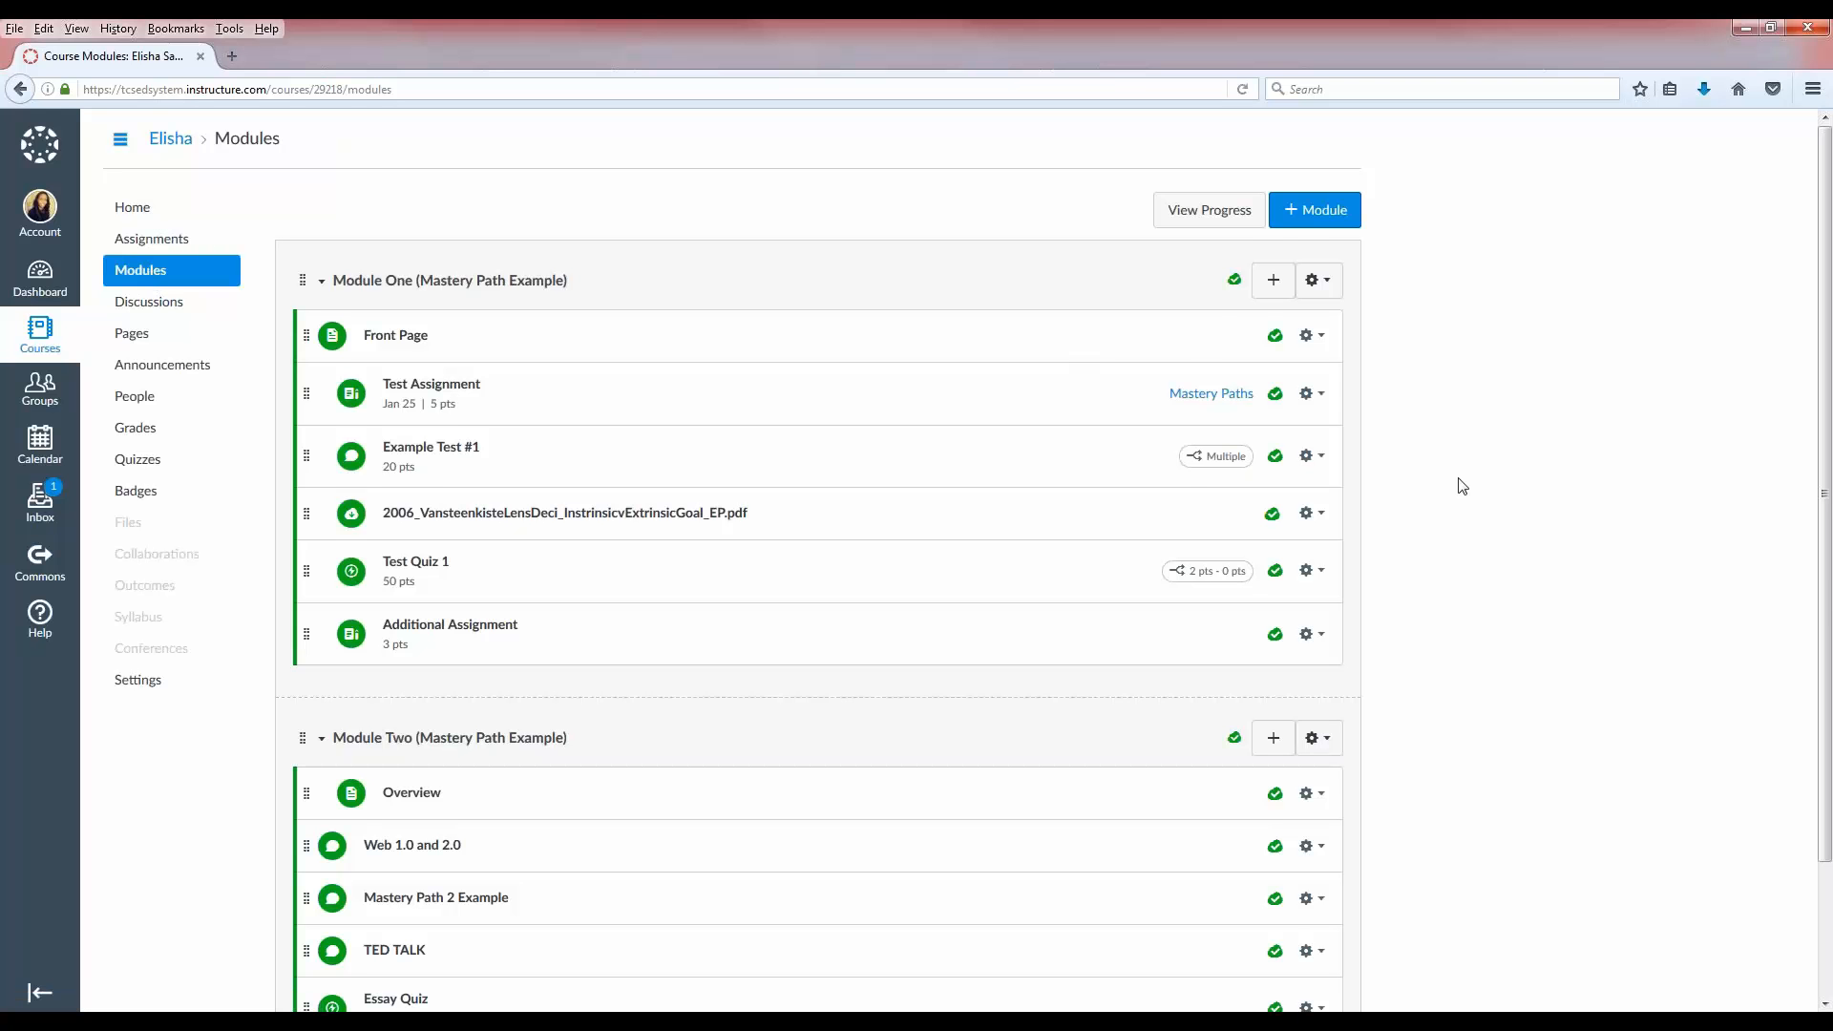
scroll(1453, 484, "down", 2)
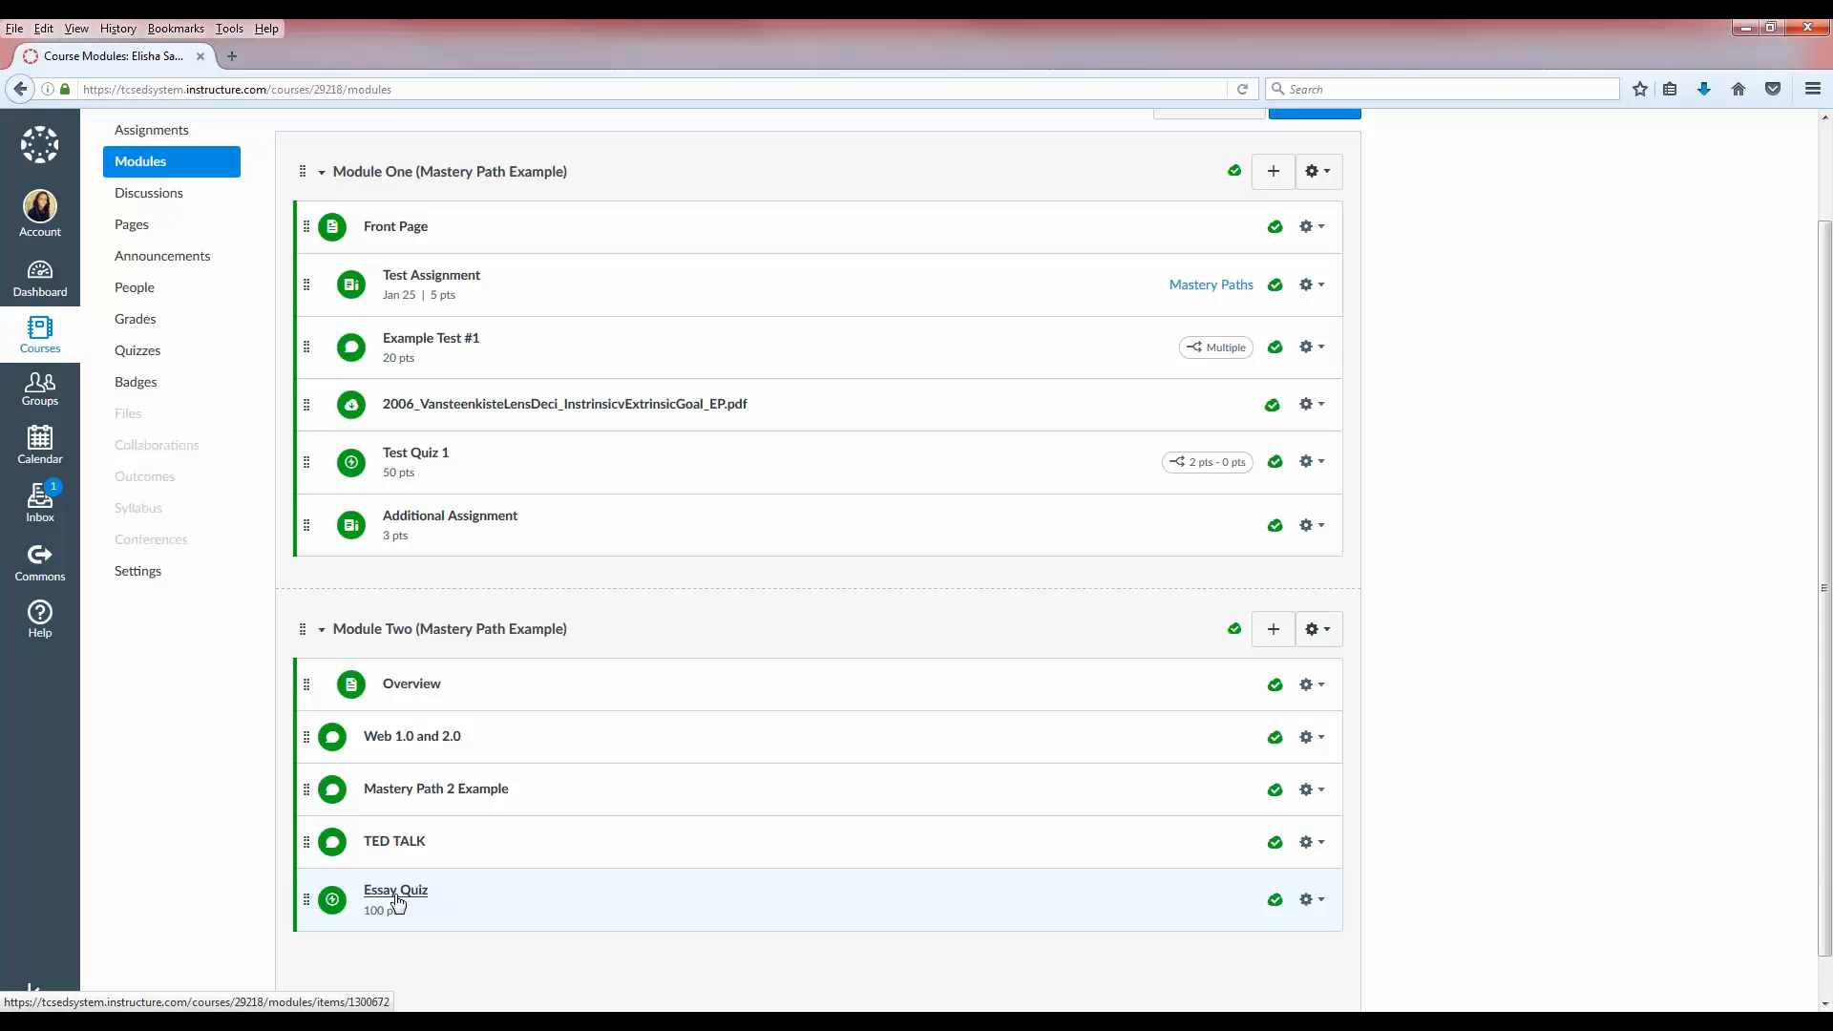
left_click(400, 906)
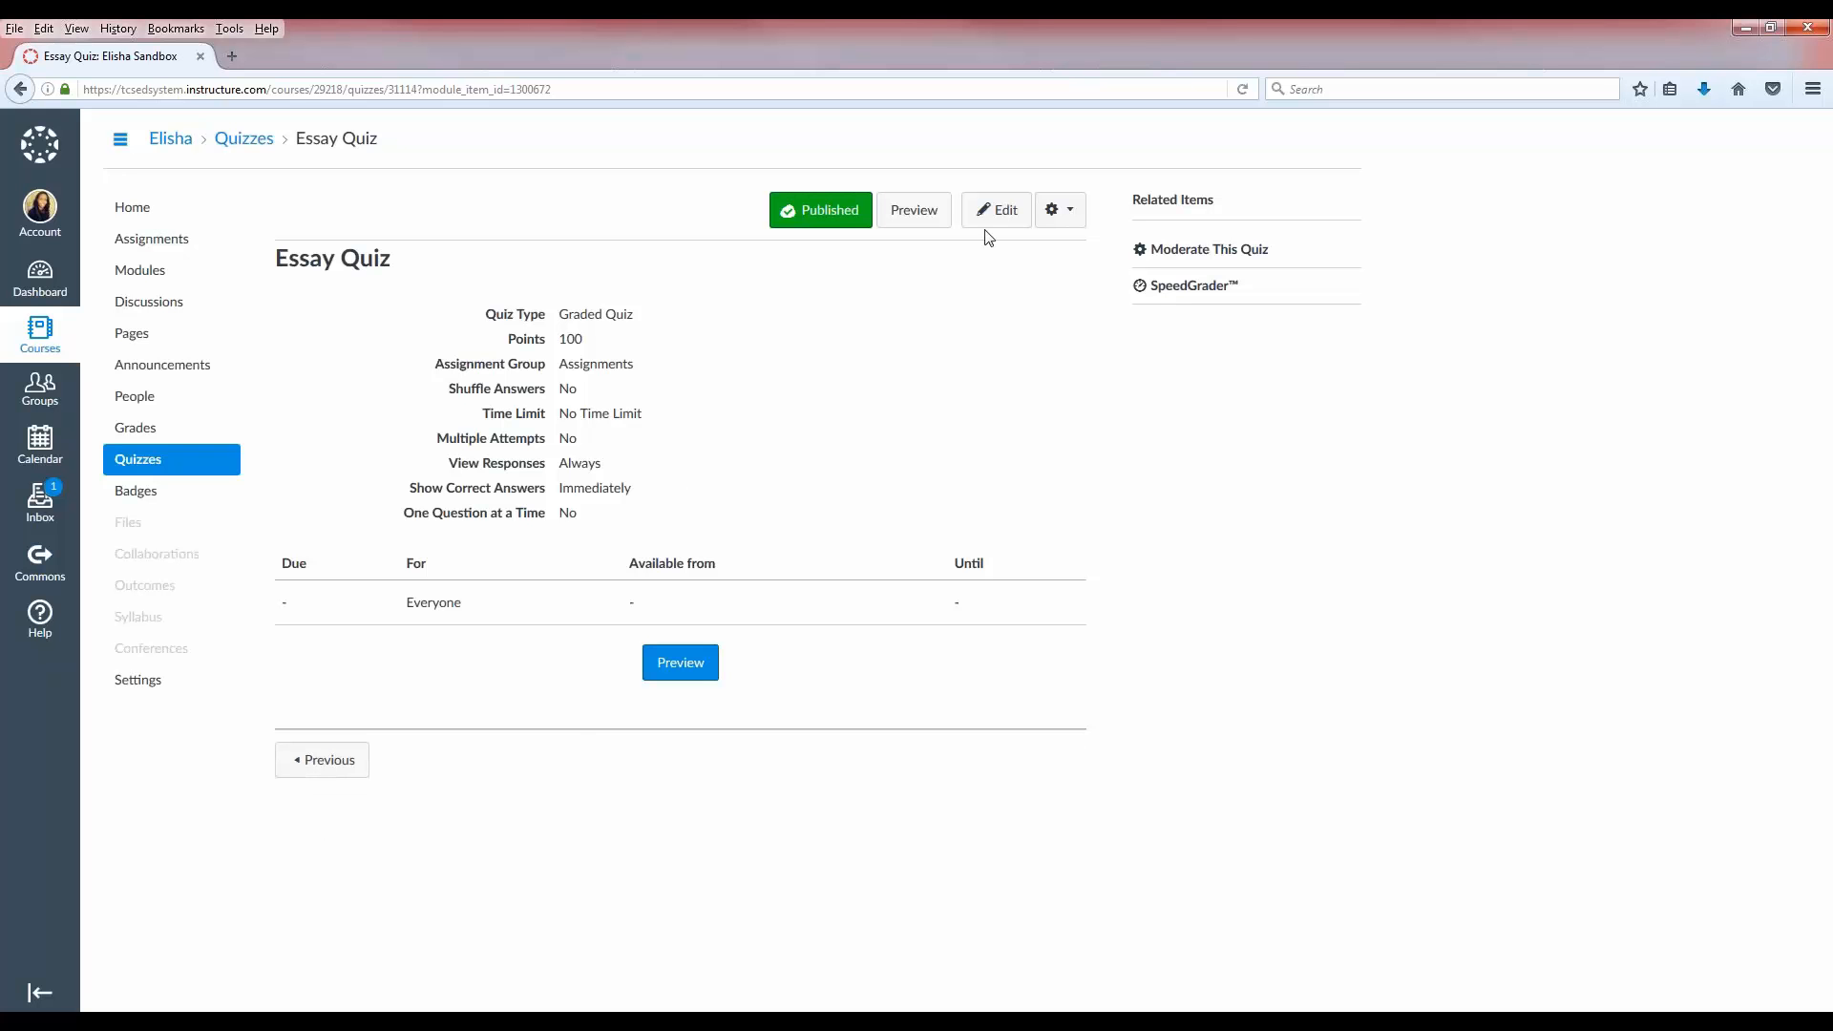
left_click(997, 219)
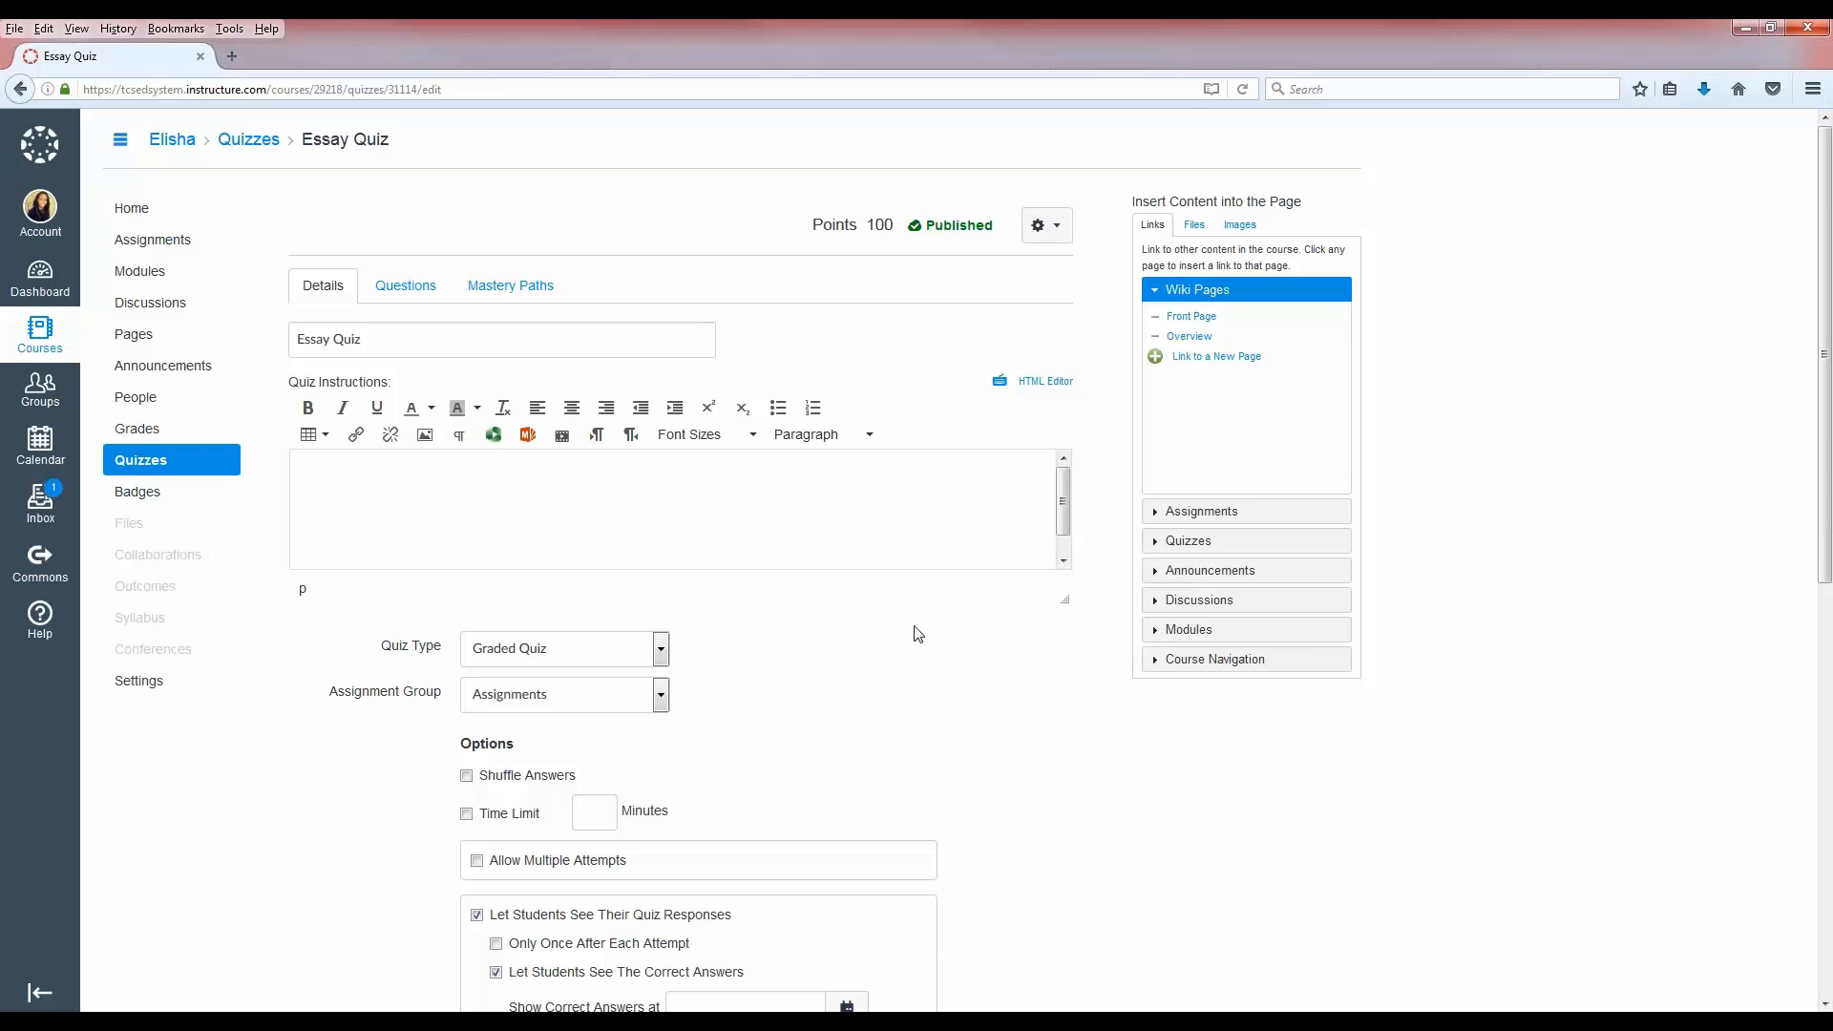
Step: Review the Essay Quiz's detail settings, its question and point value, and the default Mastery Paths scoring ranges
scroll(923, 632, "down", 3)
scroll(931, 635, "down", 7)
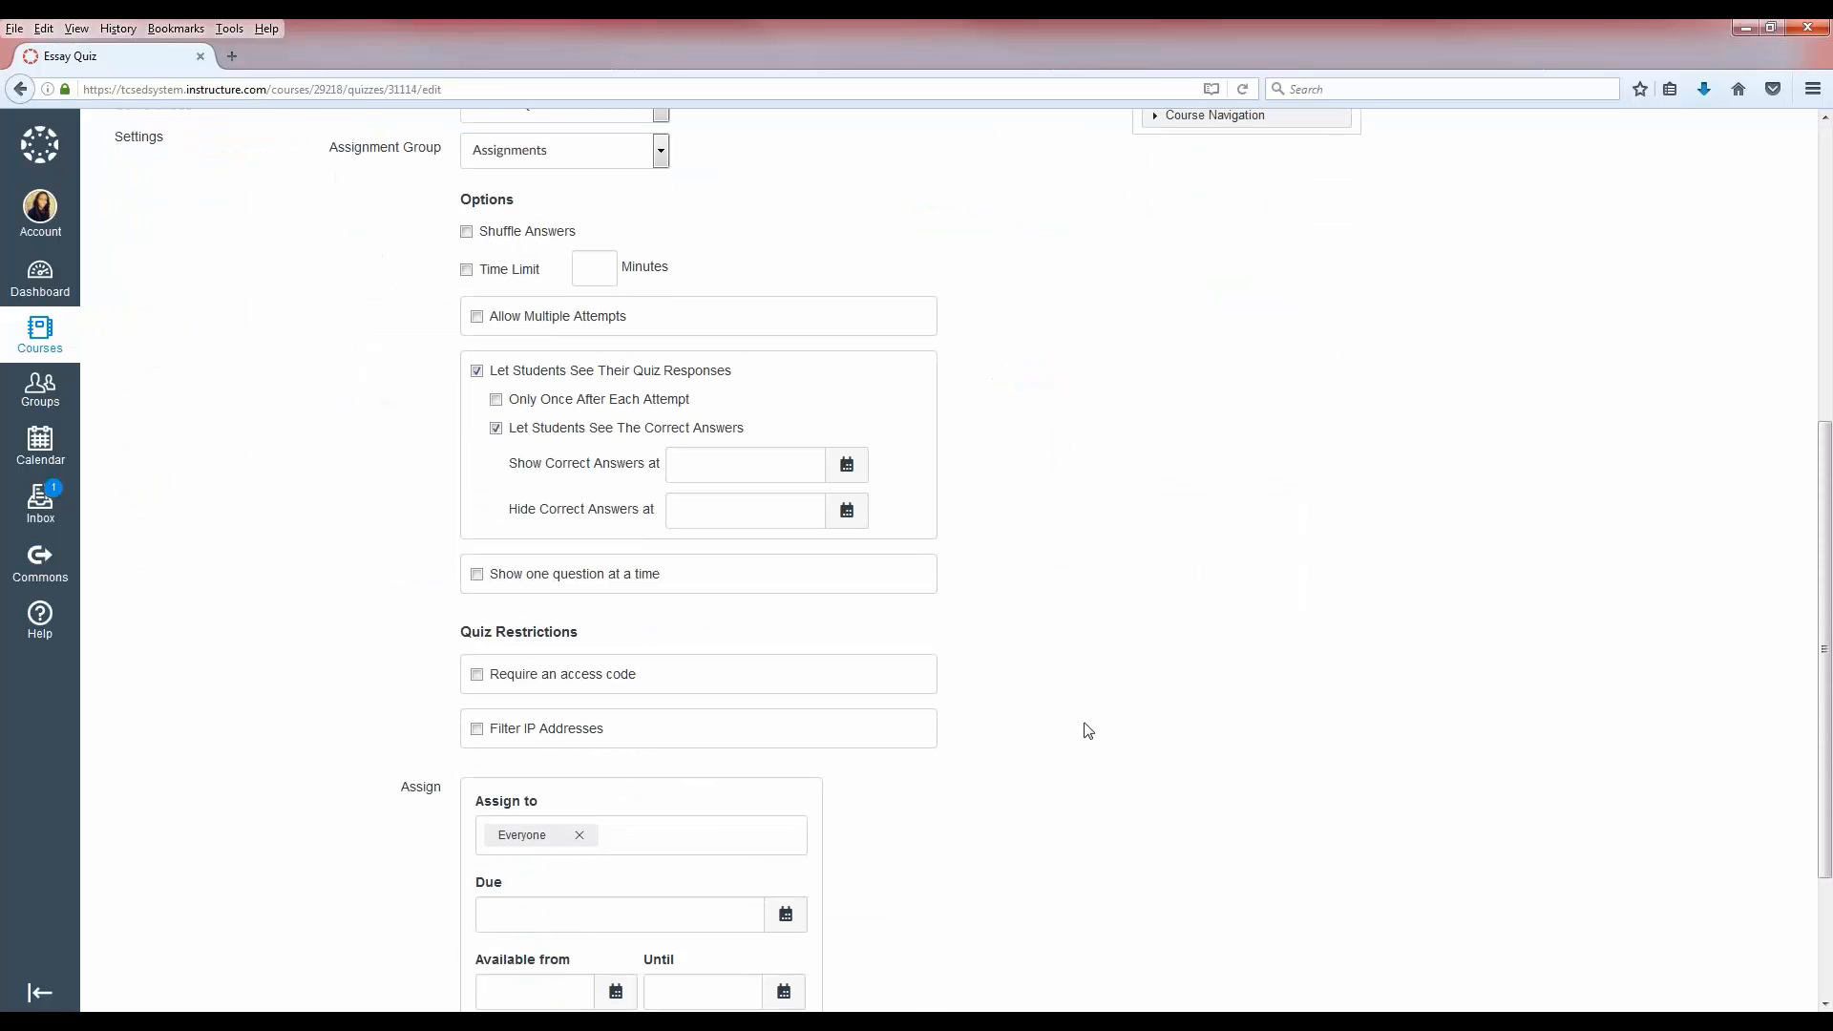
scroll(1087, 730, "down", 5)
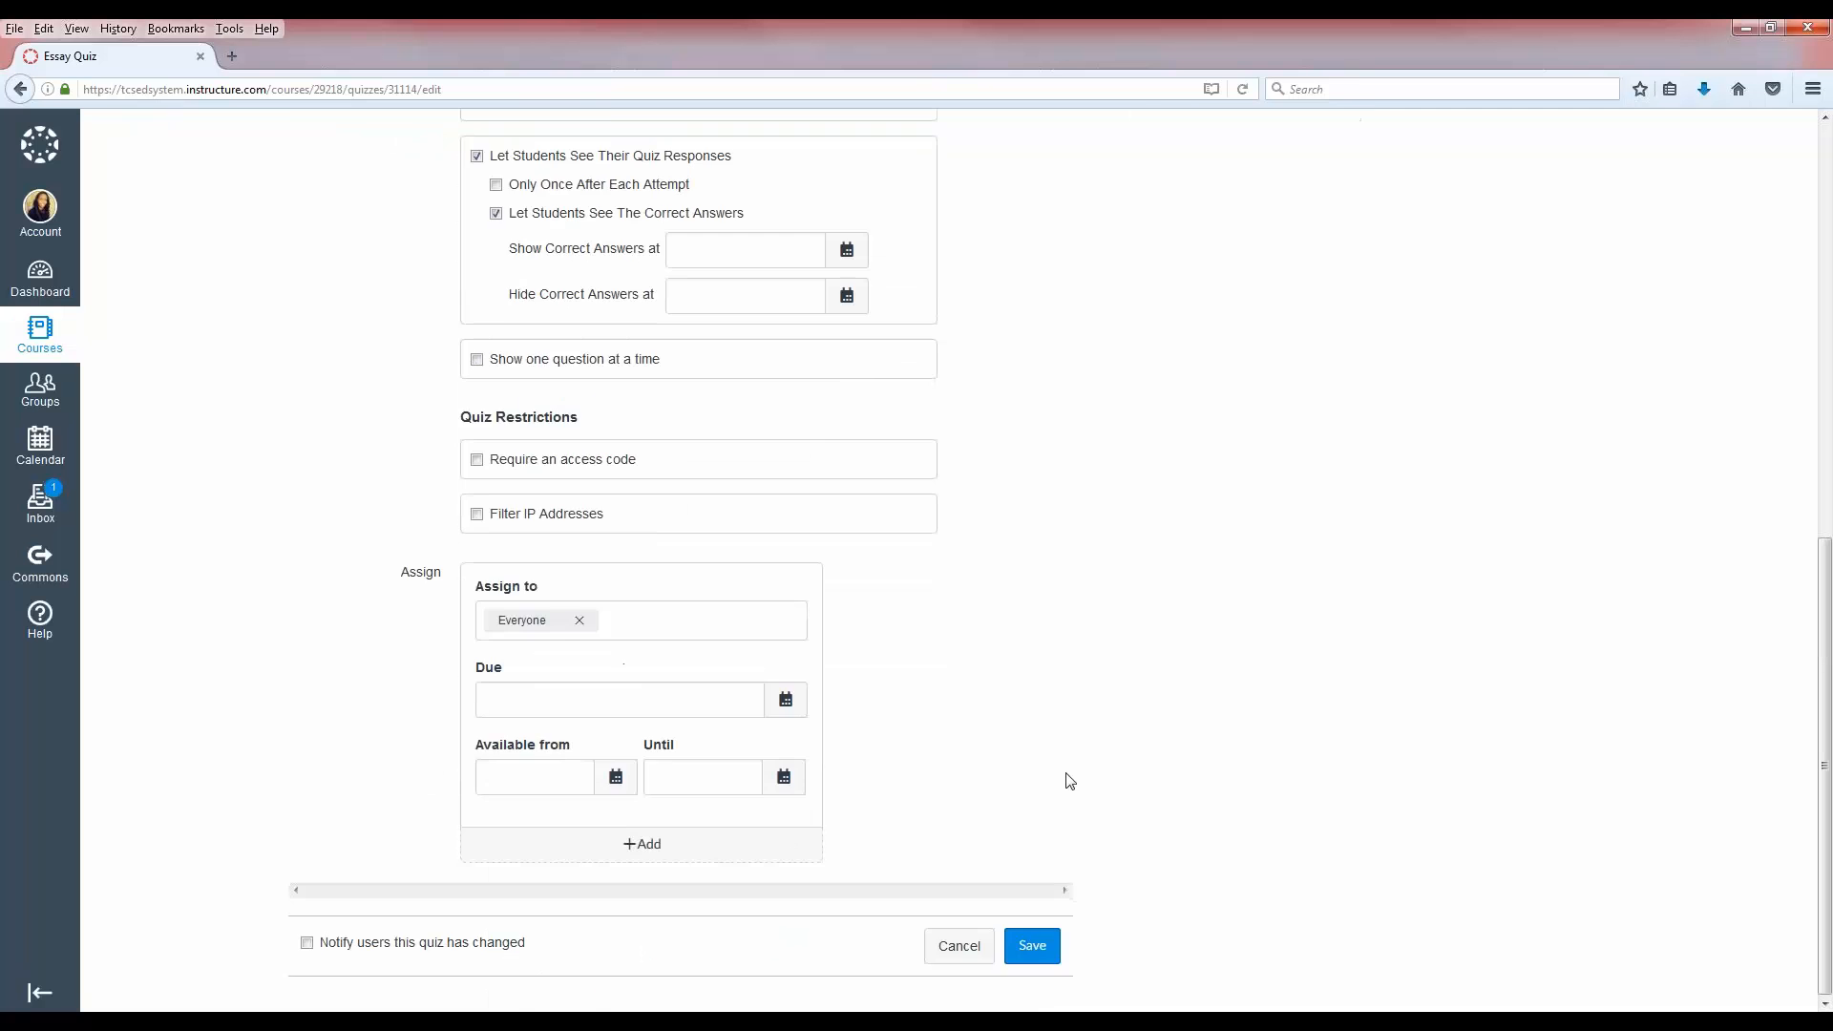
scroll(1069, 774, "up", 11)
scroll(1069, 768, "up", 1)
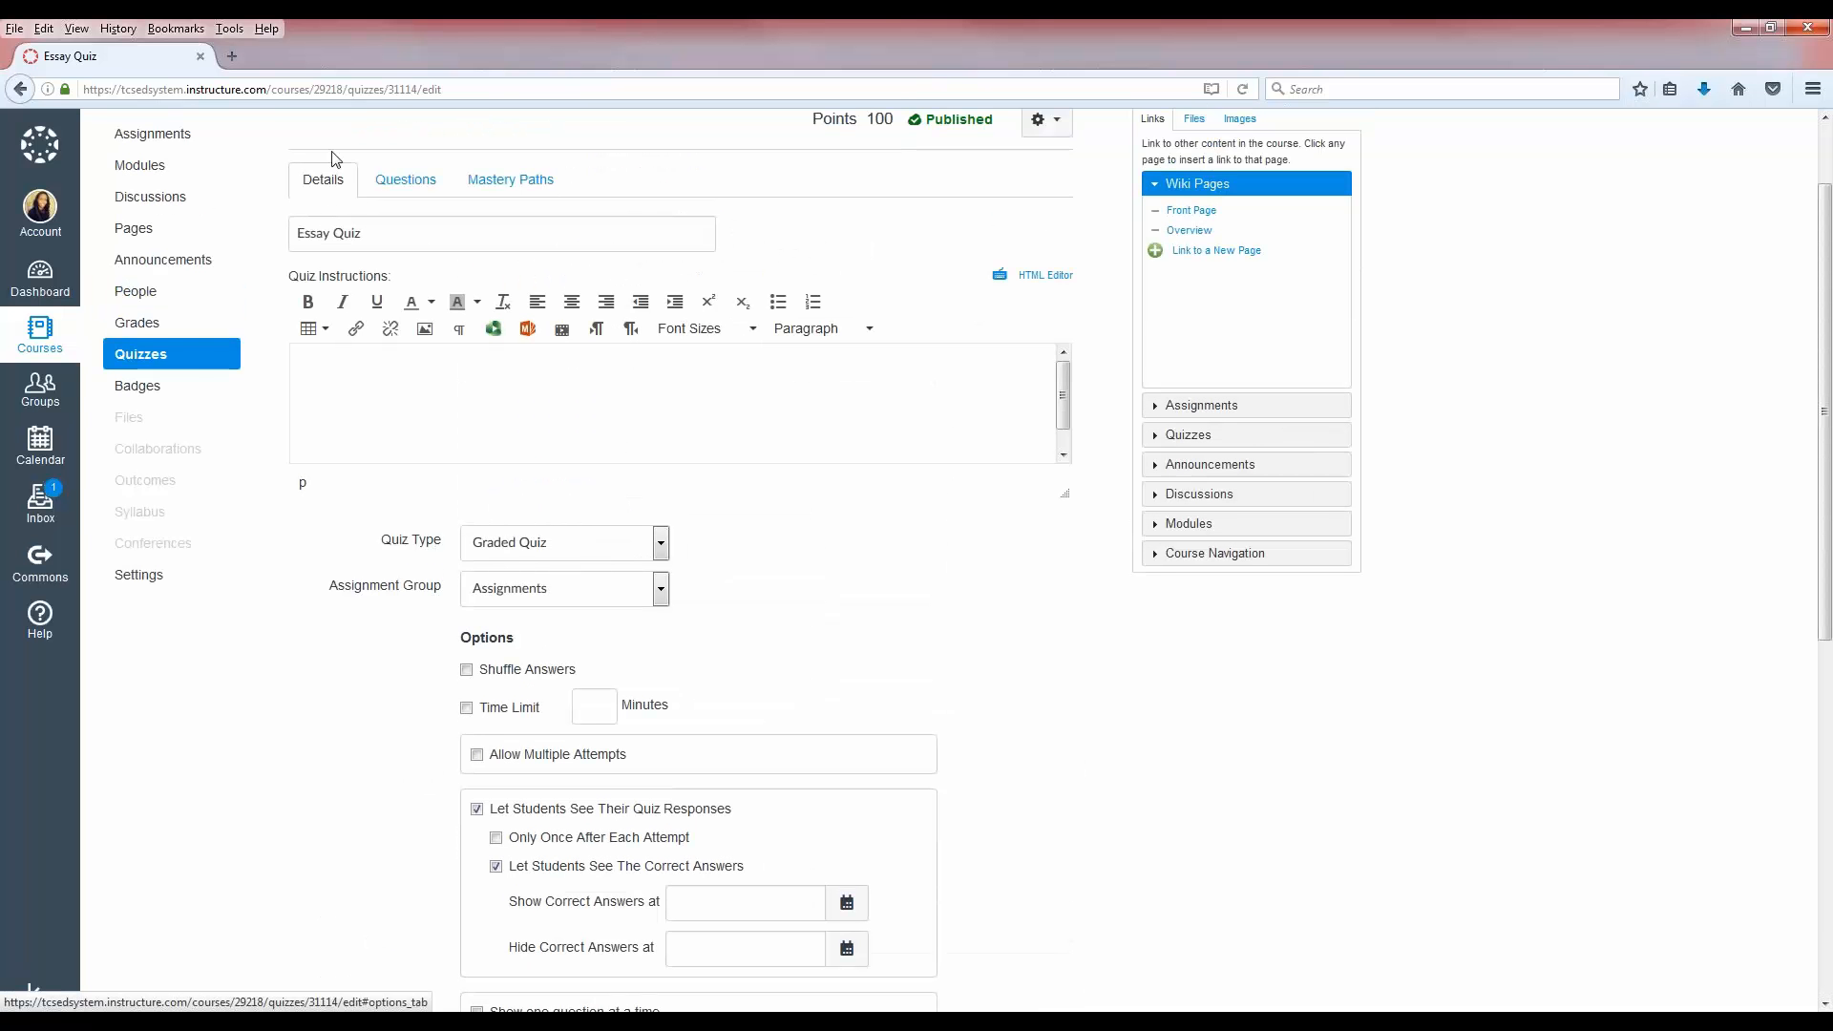
left_click(412, 188)
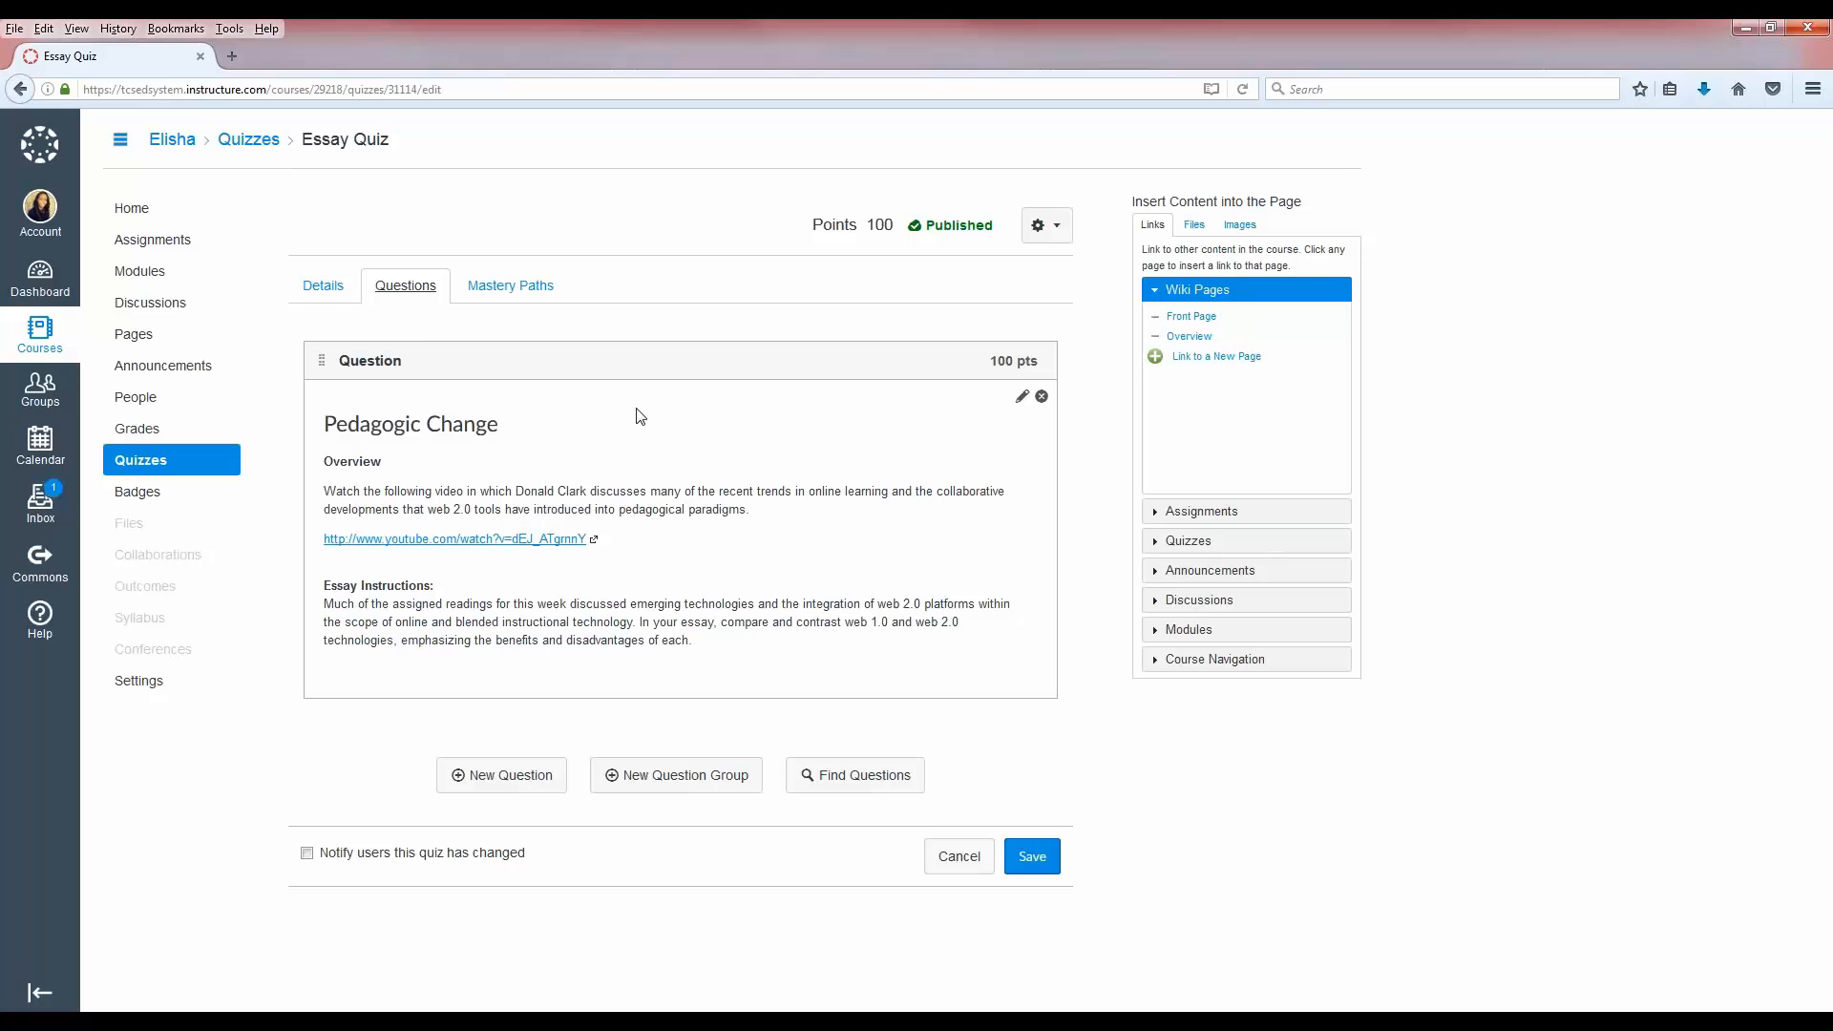
left_click(535, 291)
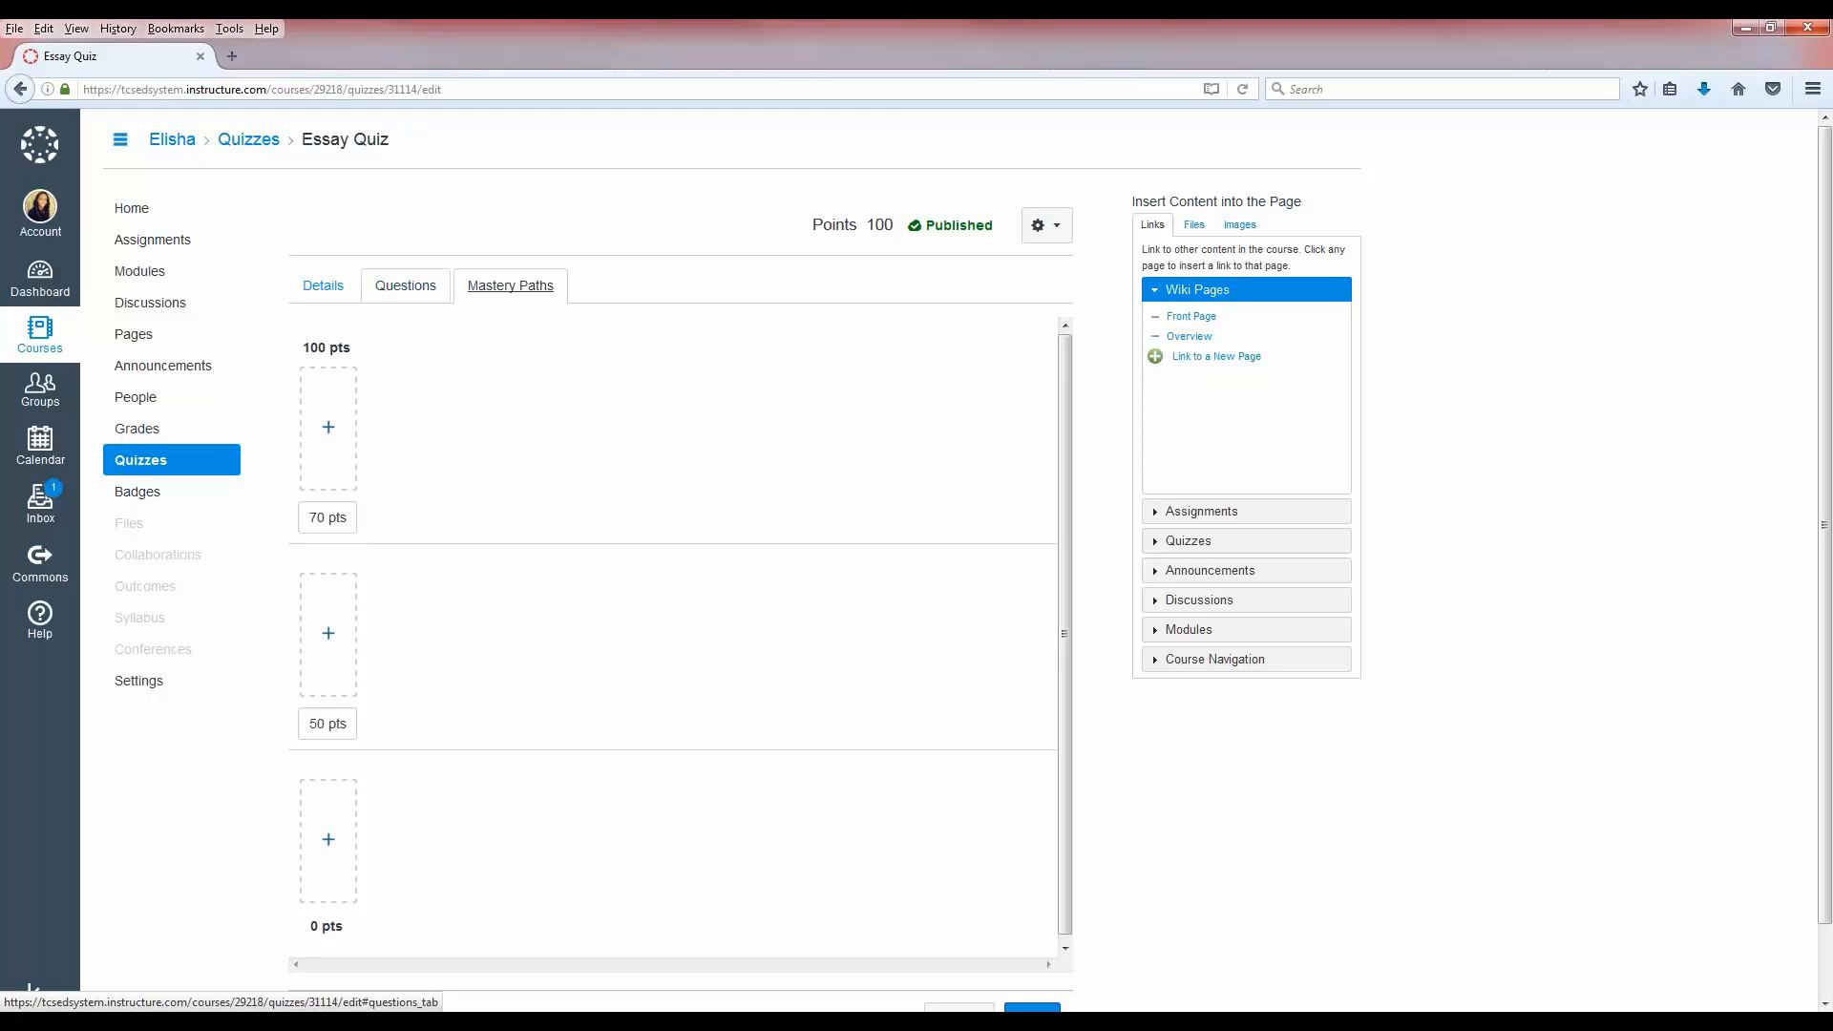
double_click(322, 347)
left_click(345, 350)
left_click(407, 287)
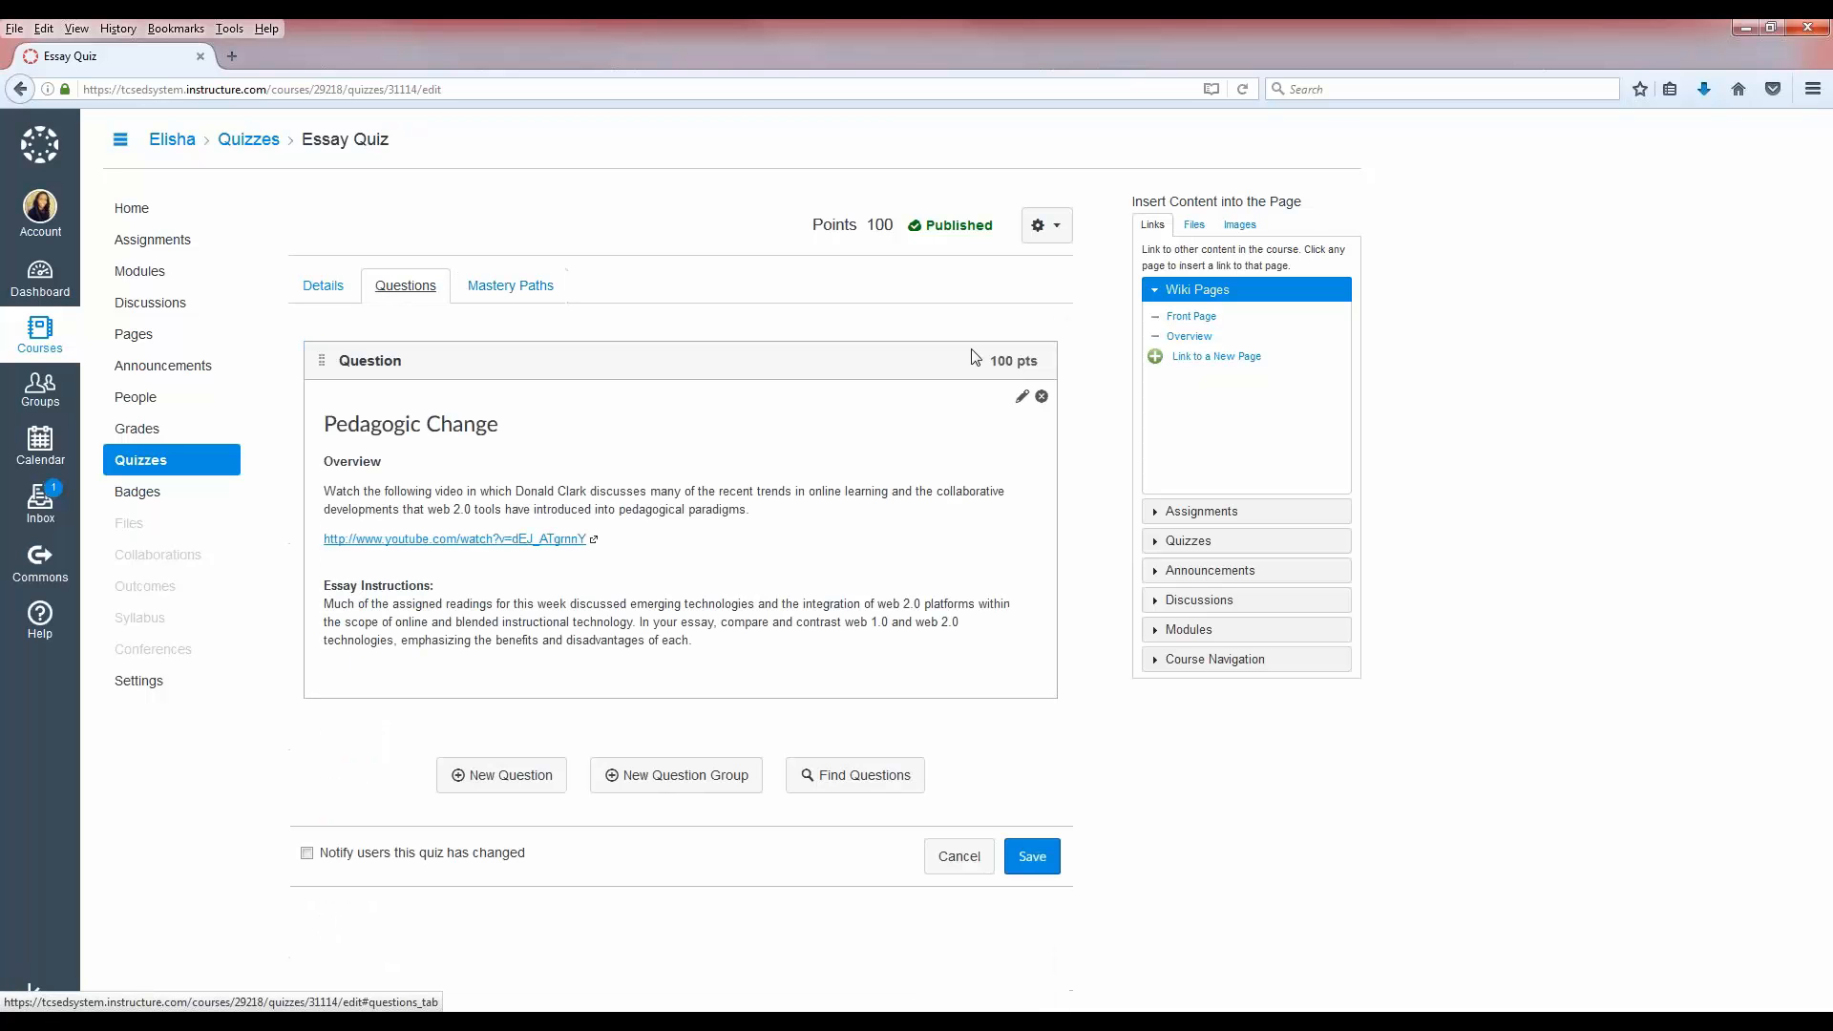
Step: Set the cutoff between the highest and middle Mastery Paths ranges of the Essay Quiz to 89 pts
left_click(516, 300)
left_click(778, 267)
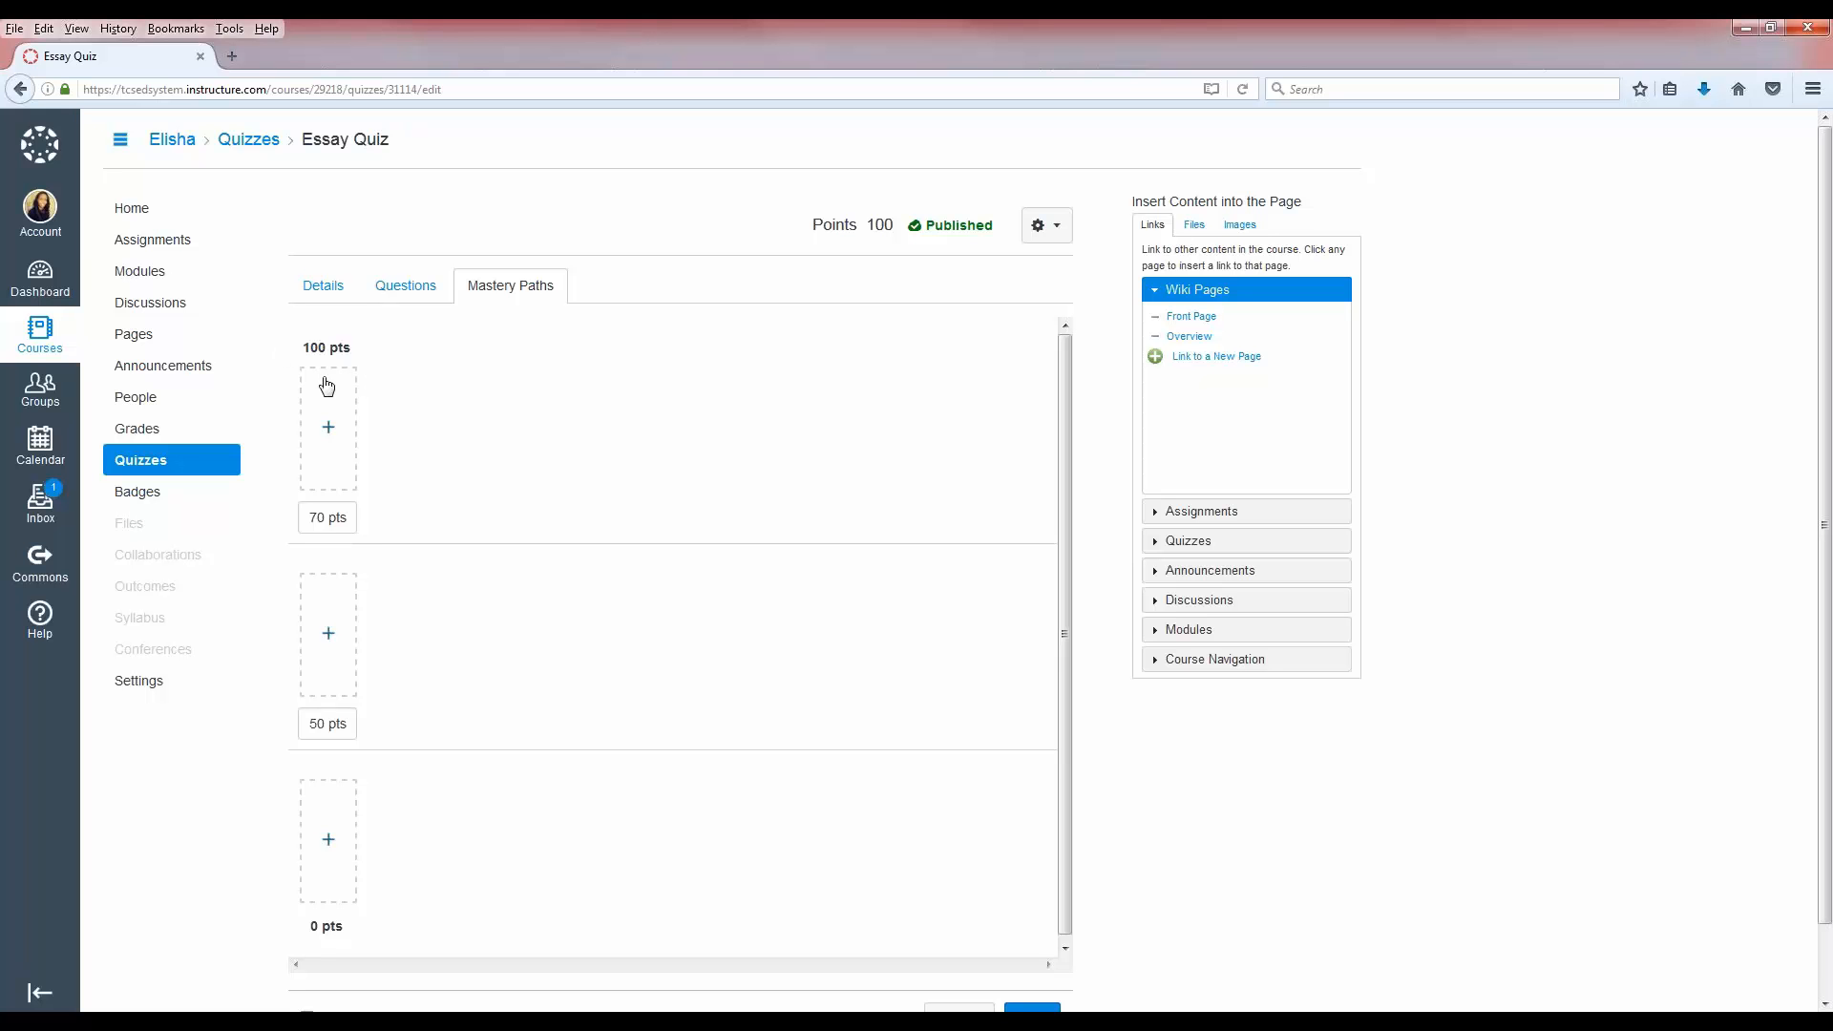
left_click(322, 518)
key("BackSpace")
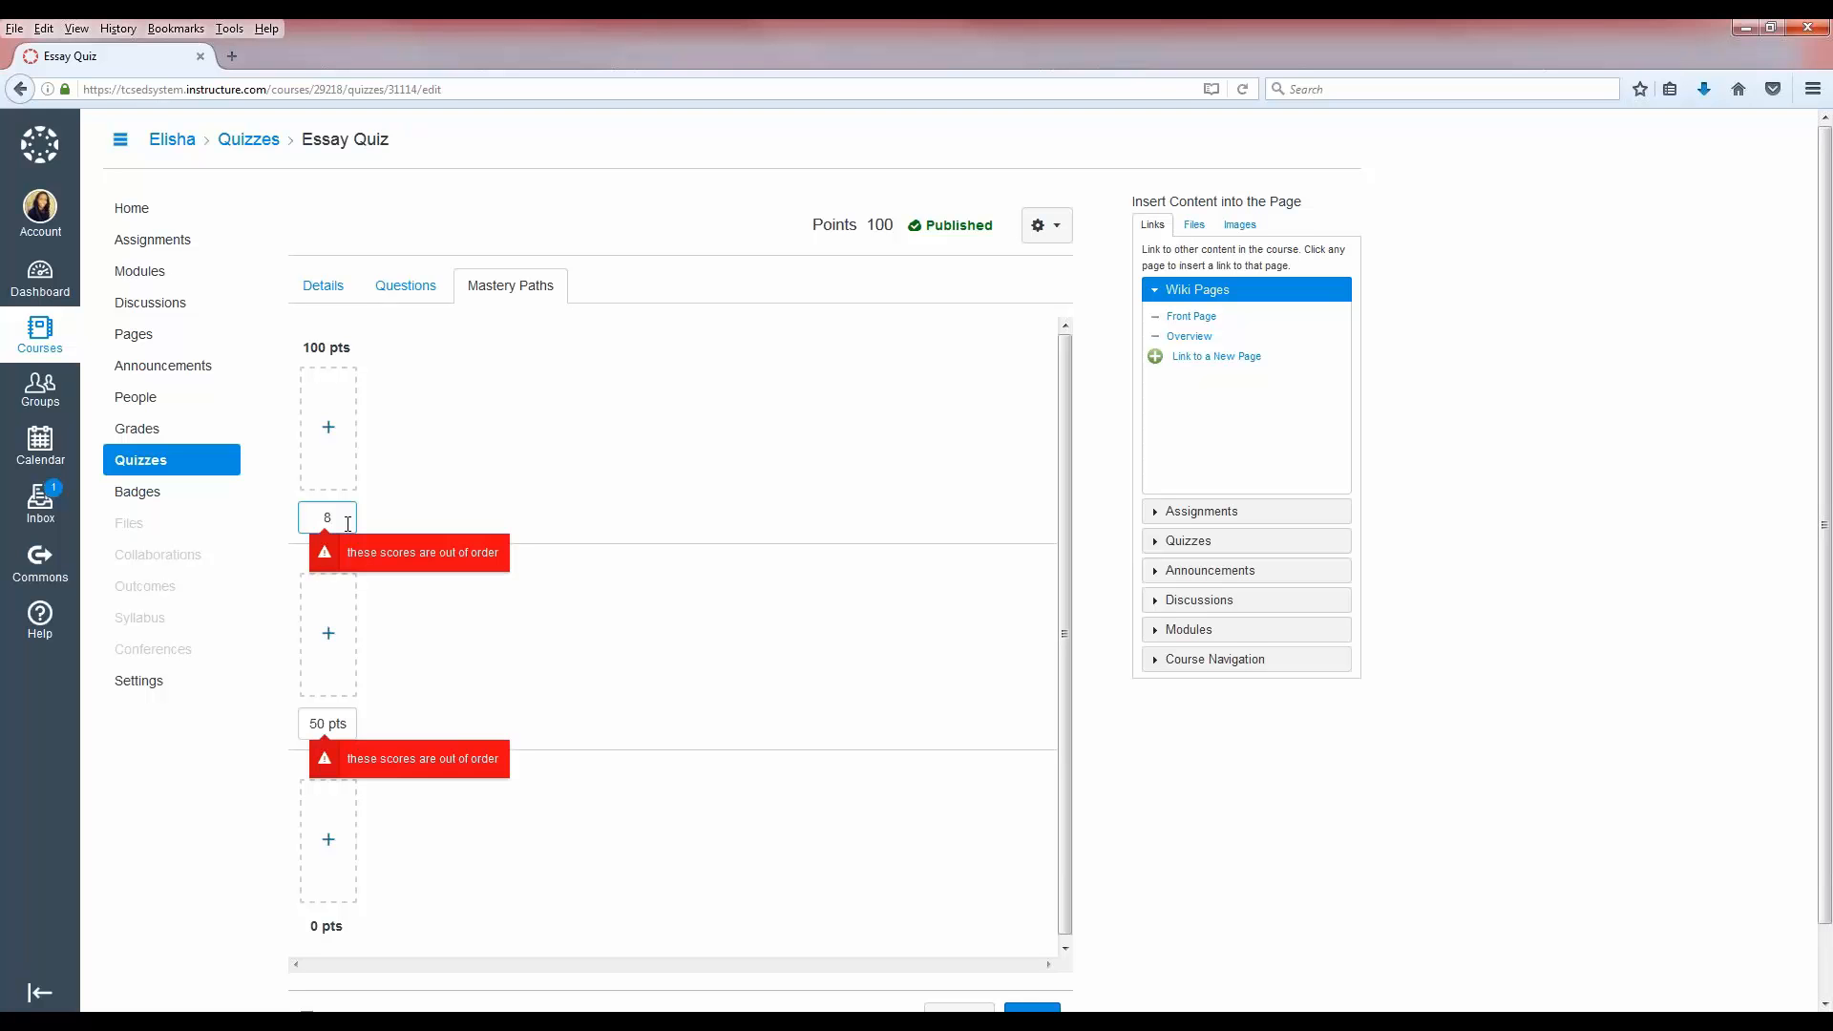
type("8")
key("BackSpace")
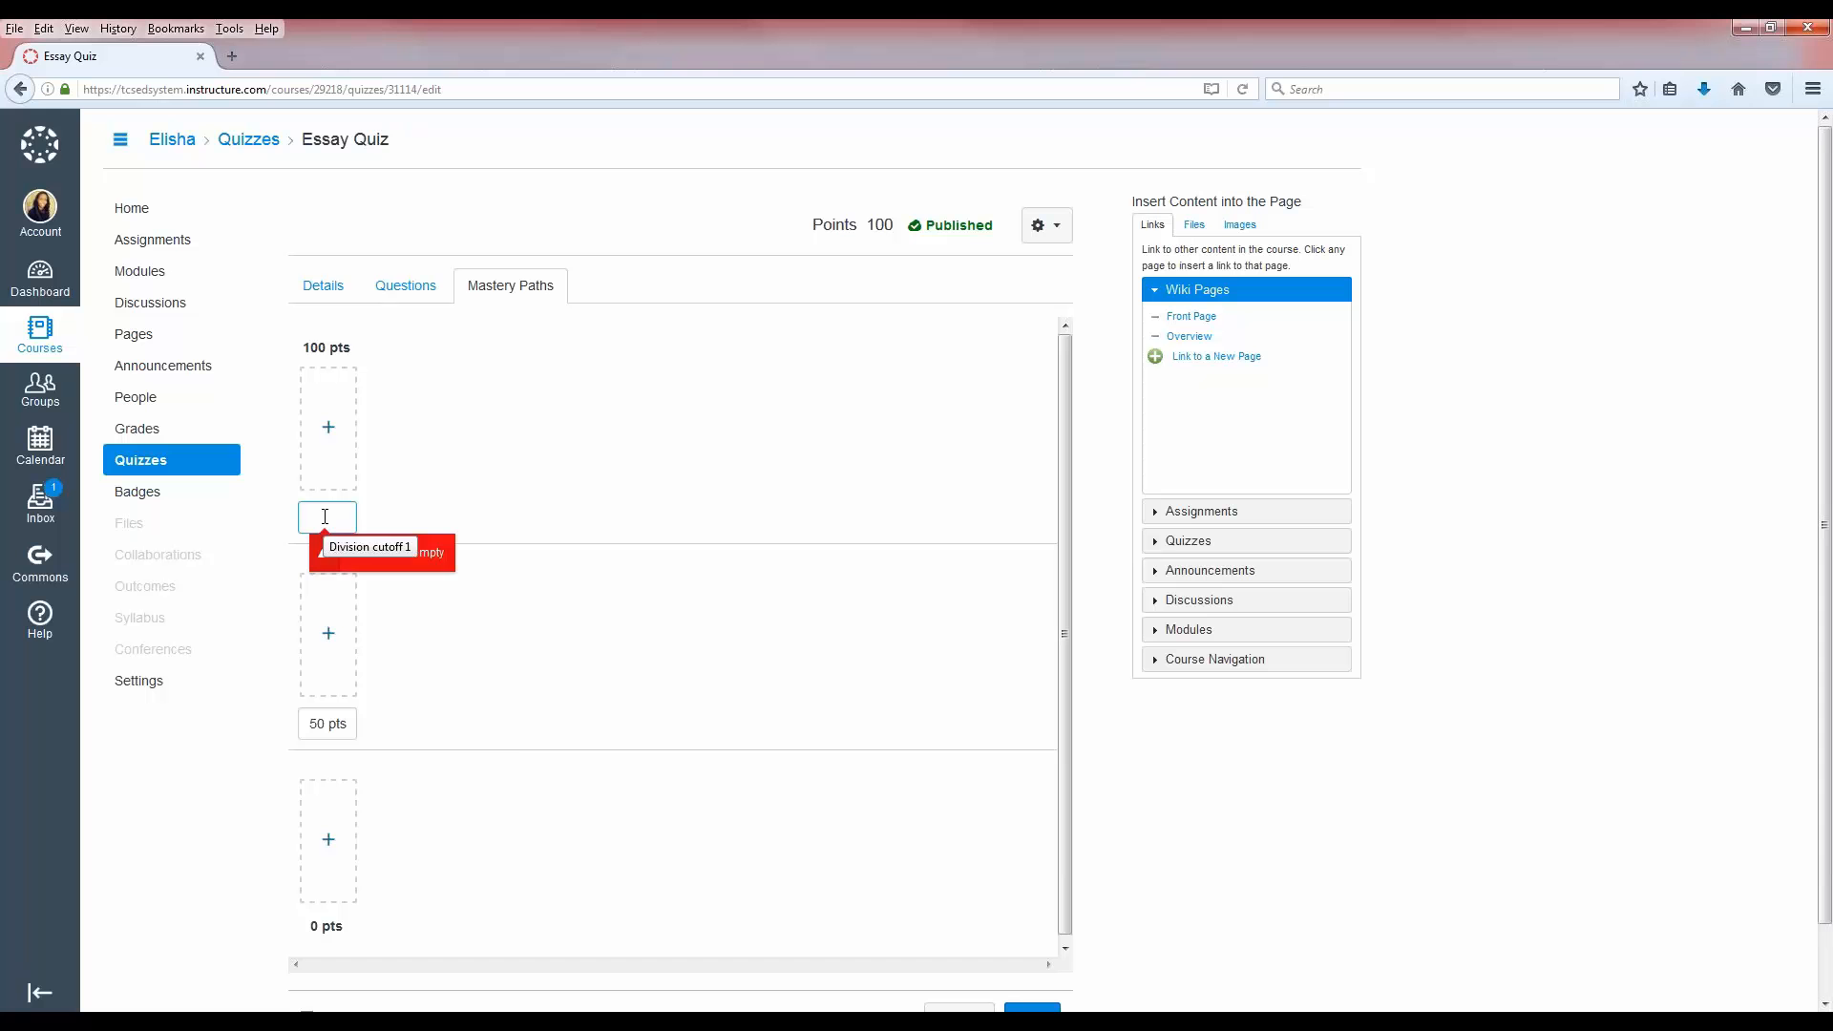
type("89")
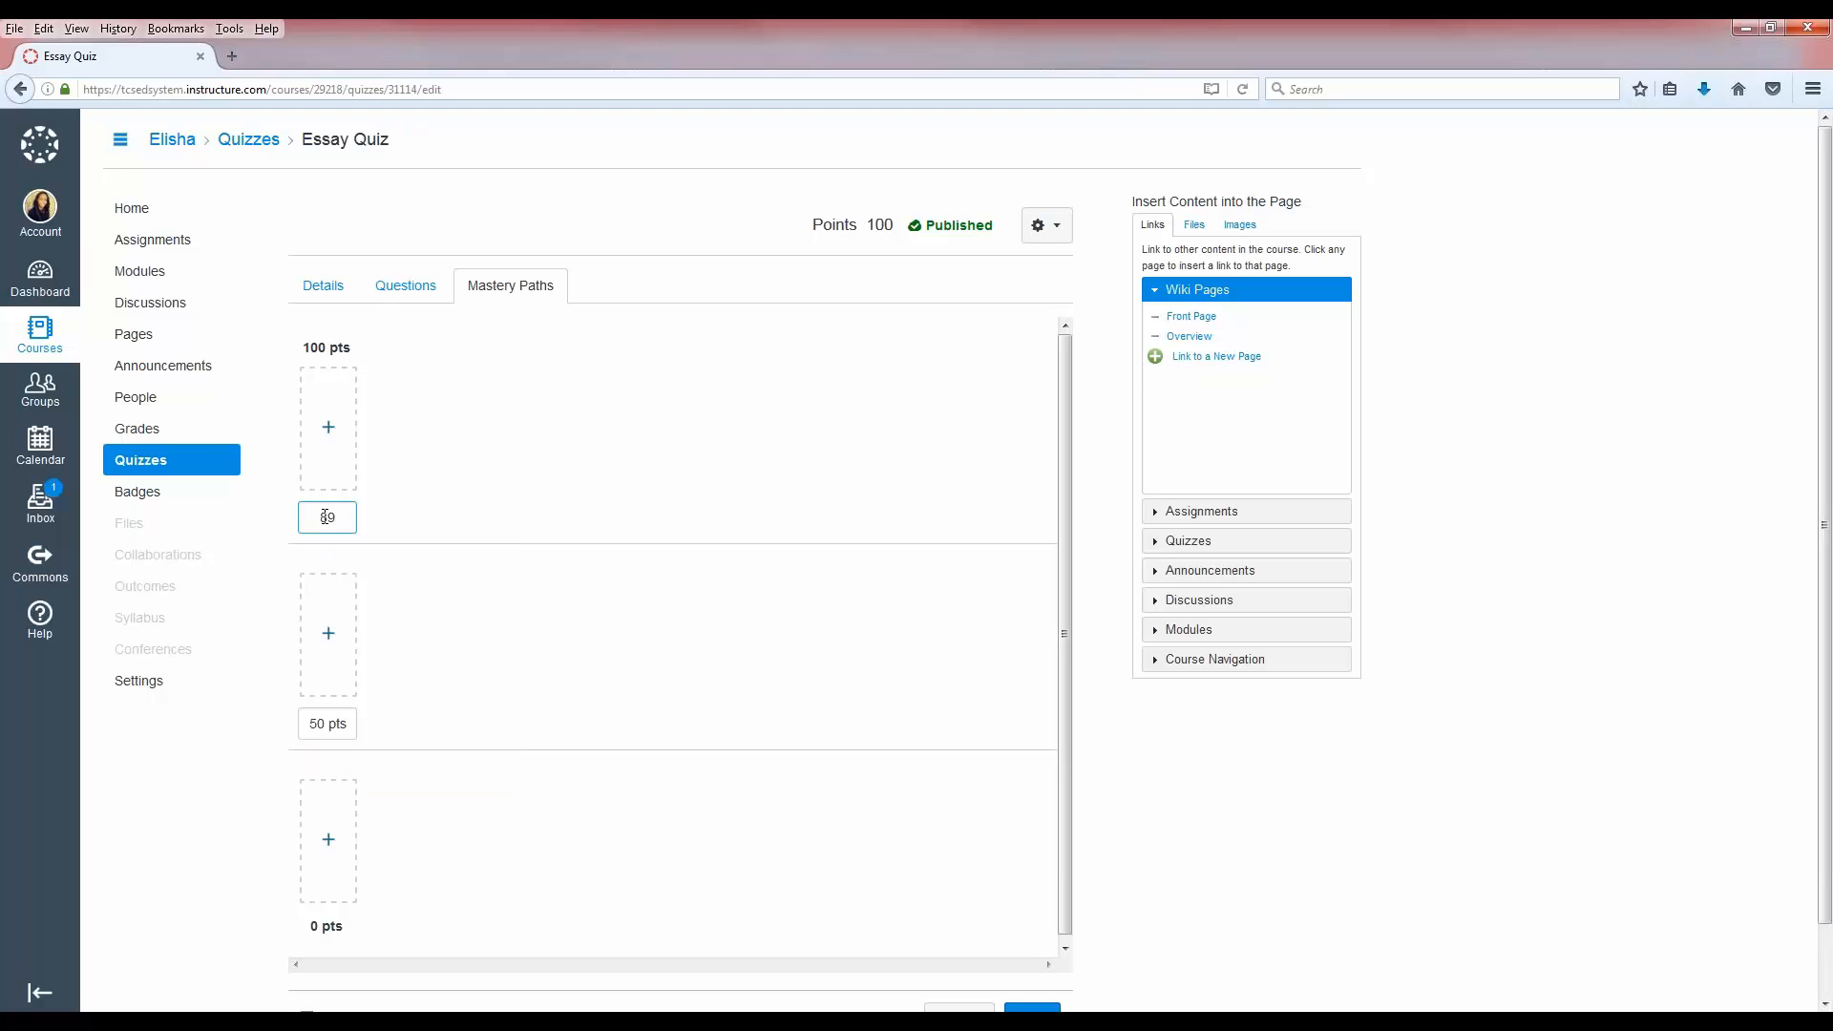
left_click(264, 601)
Step: Add Supplemental Assignment-4 and TED TALK to the 89 pts to 50 pts range
left_click(331, 637)
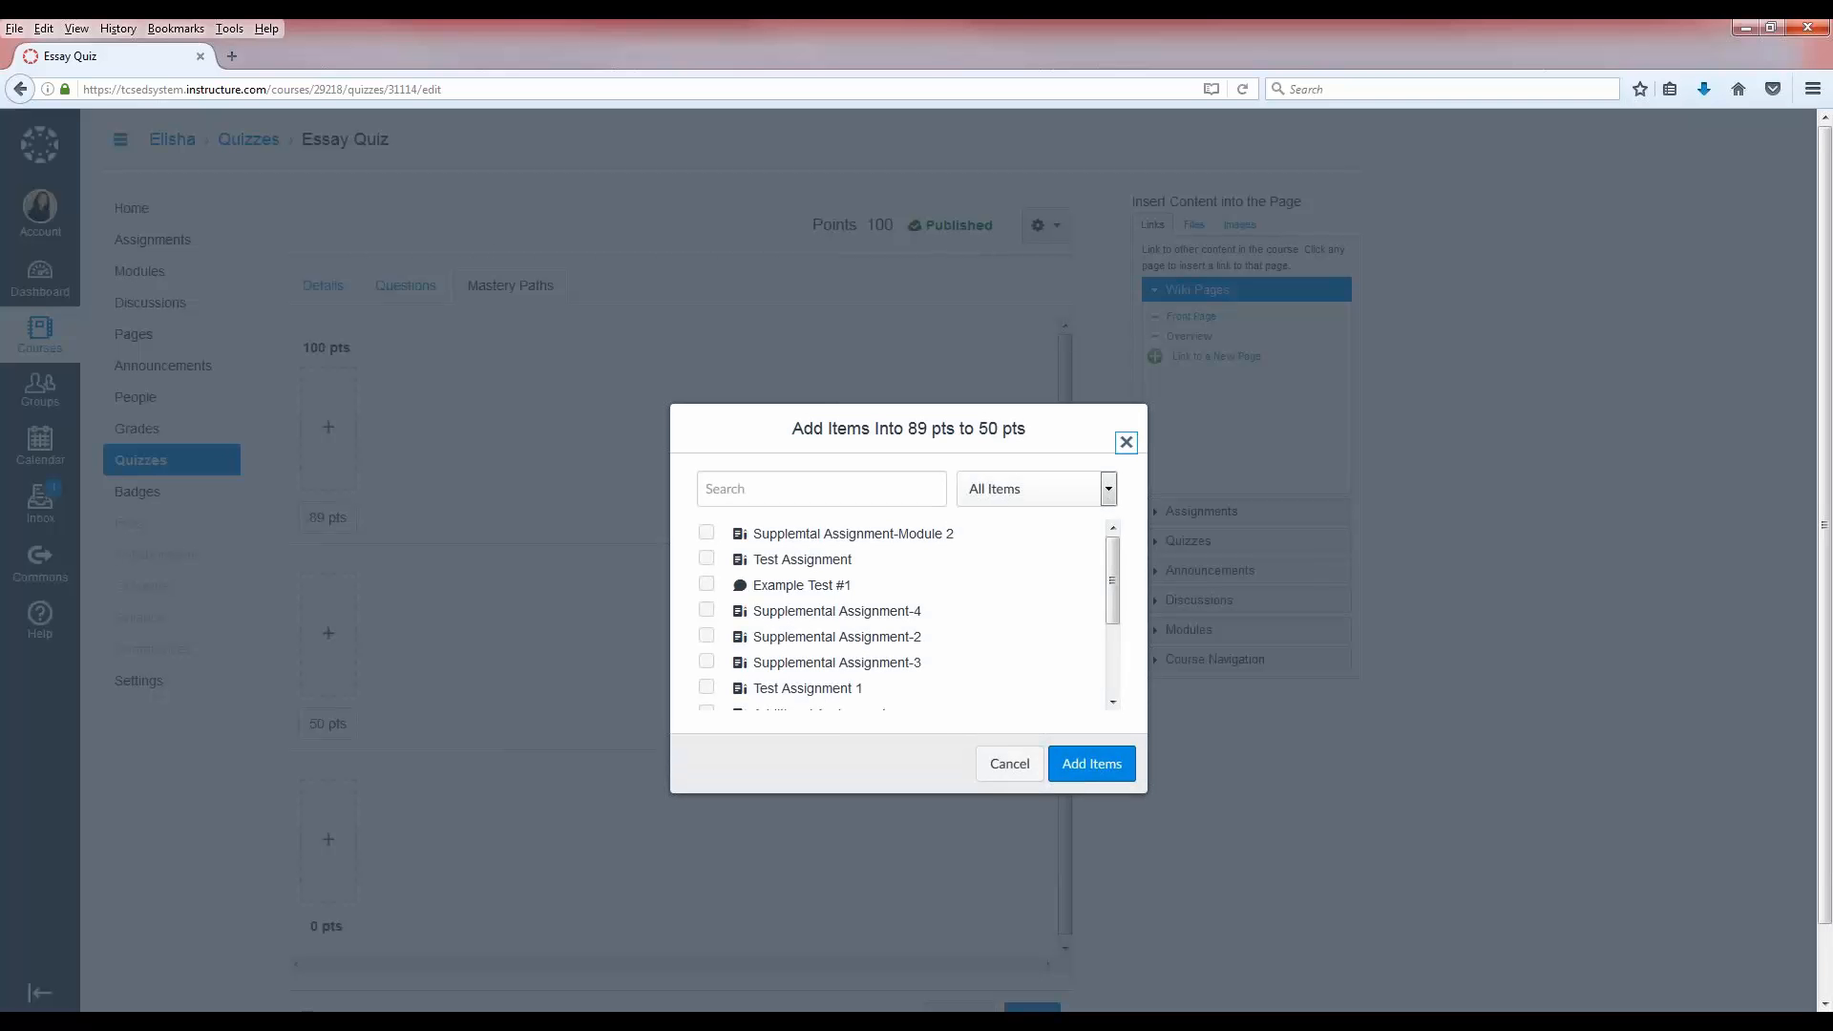
left_click_drag(779, 613, 921, 621)
left_click(897, 622)
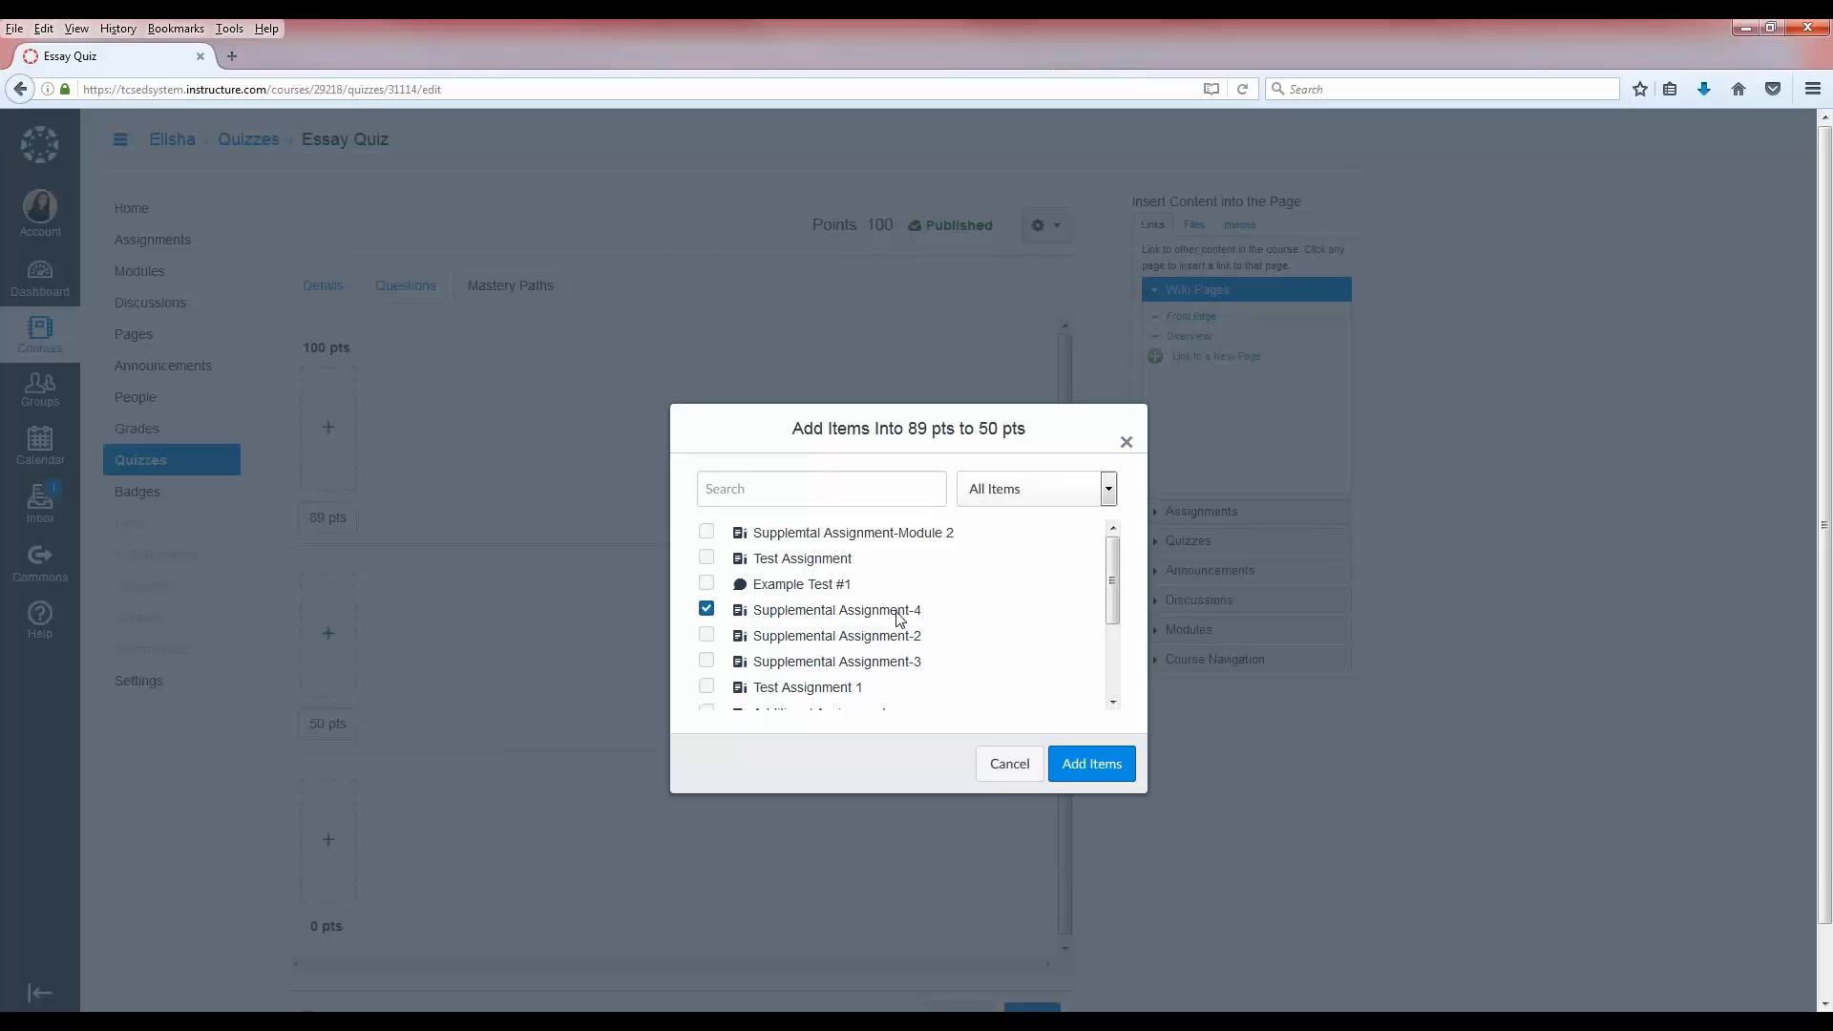
scroll(899, 621, "down", 3)
left_click(708, 673)
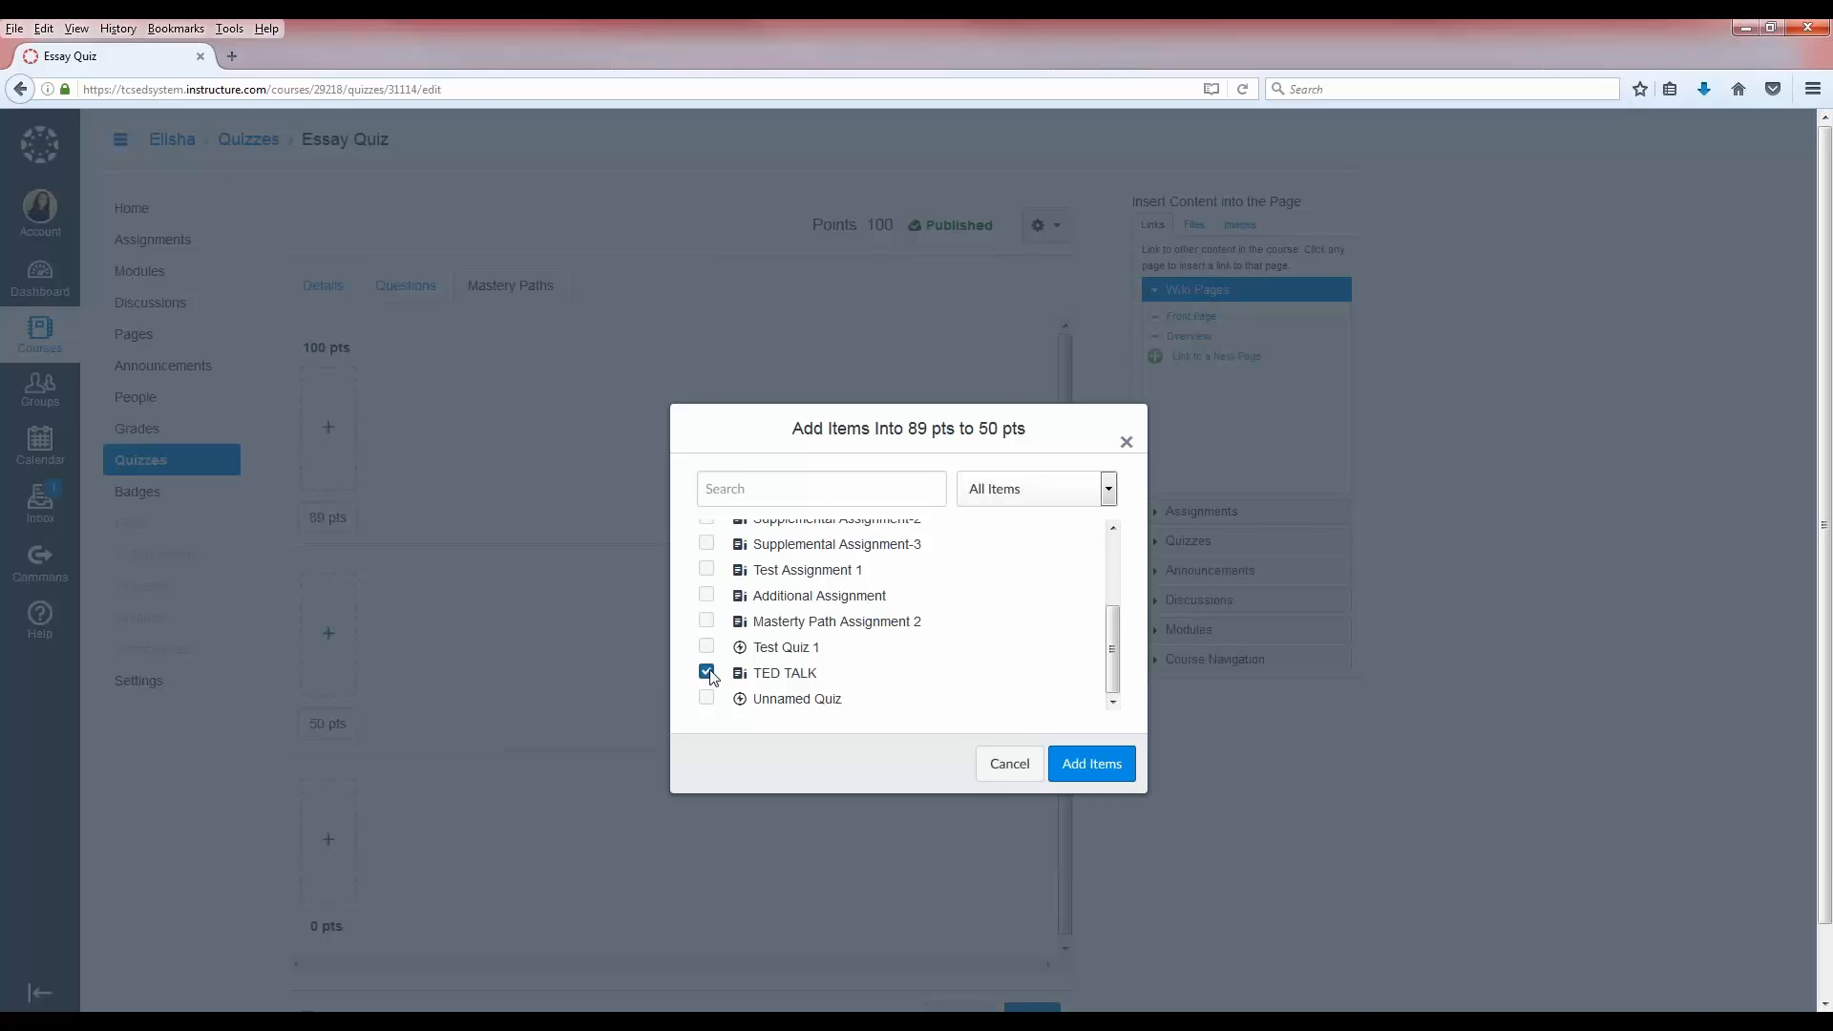
left_click(1091, 763)
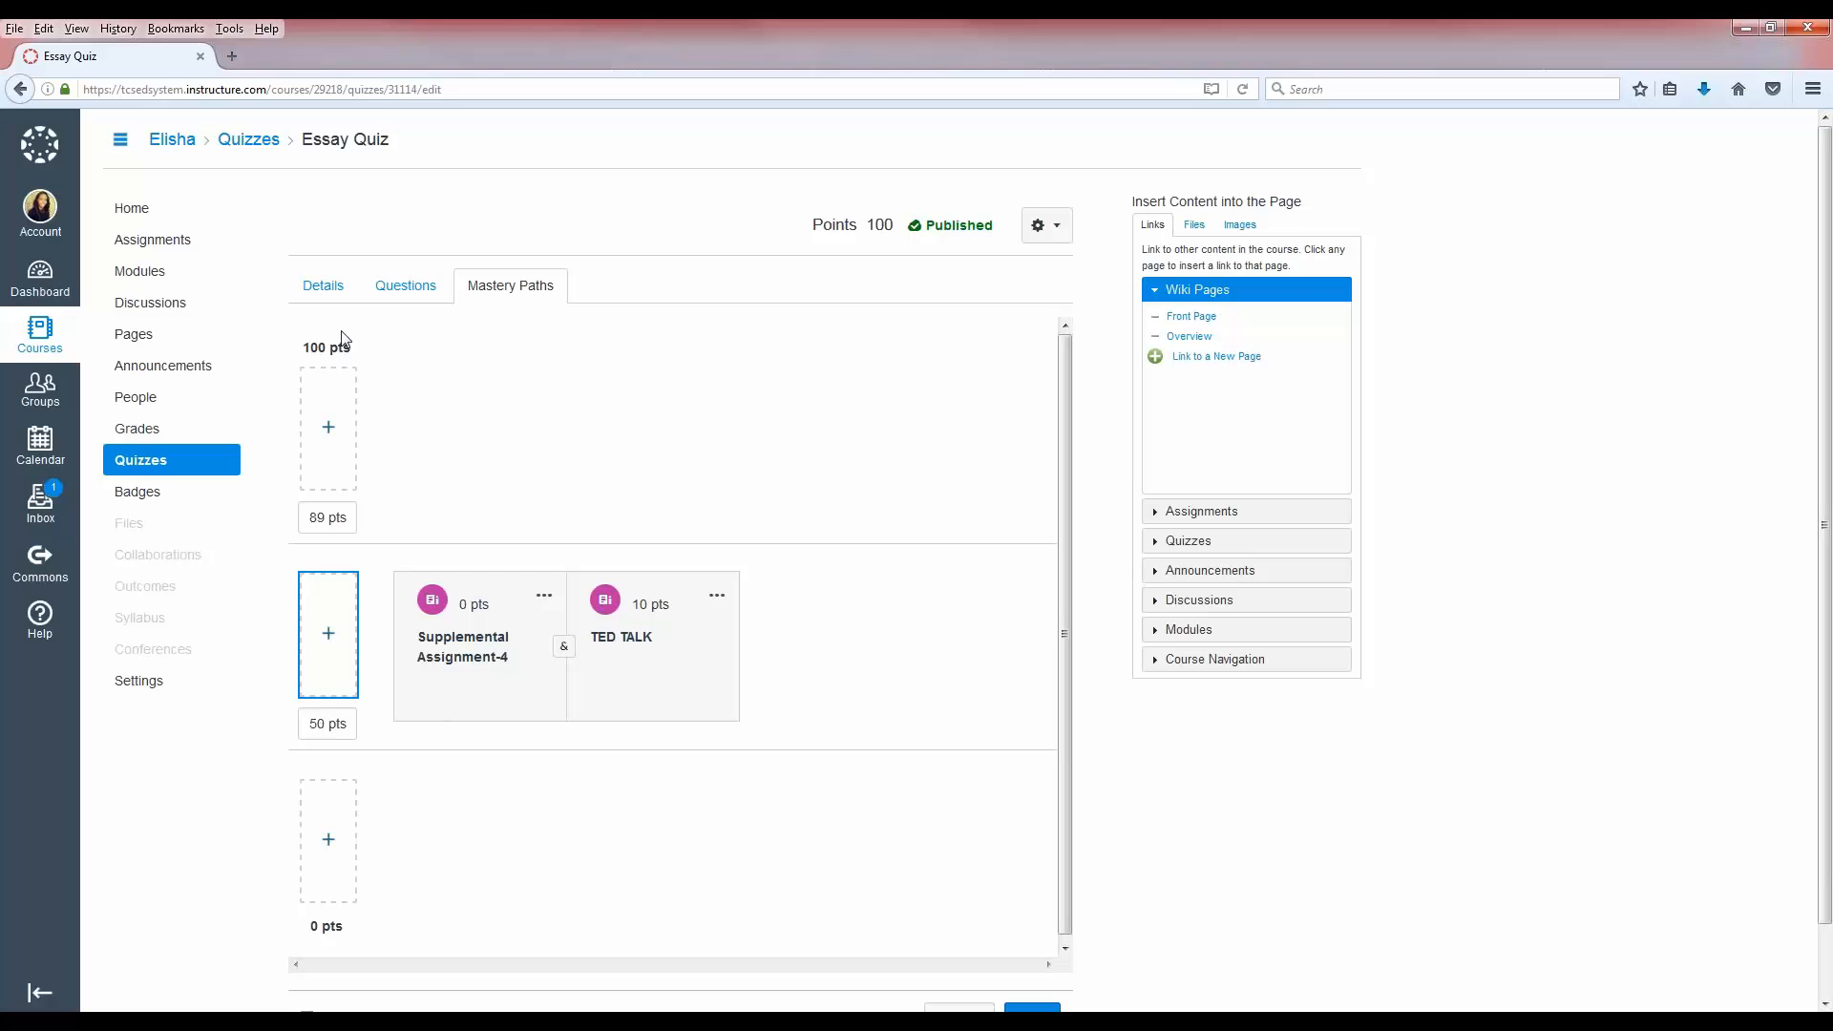
Step: Make Supplemental Assignment-4 and TED TALK "or" alternatives in the 89 pts to 50 pts range
mouse_move(518, 682)
mouse_move(657, 679)
left_click(565, 650)
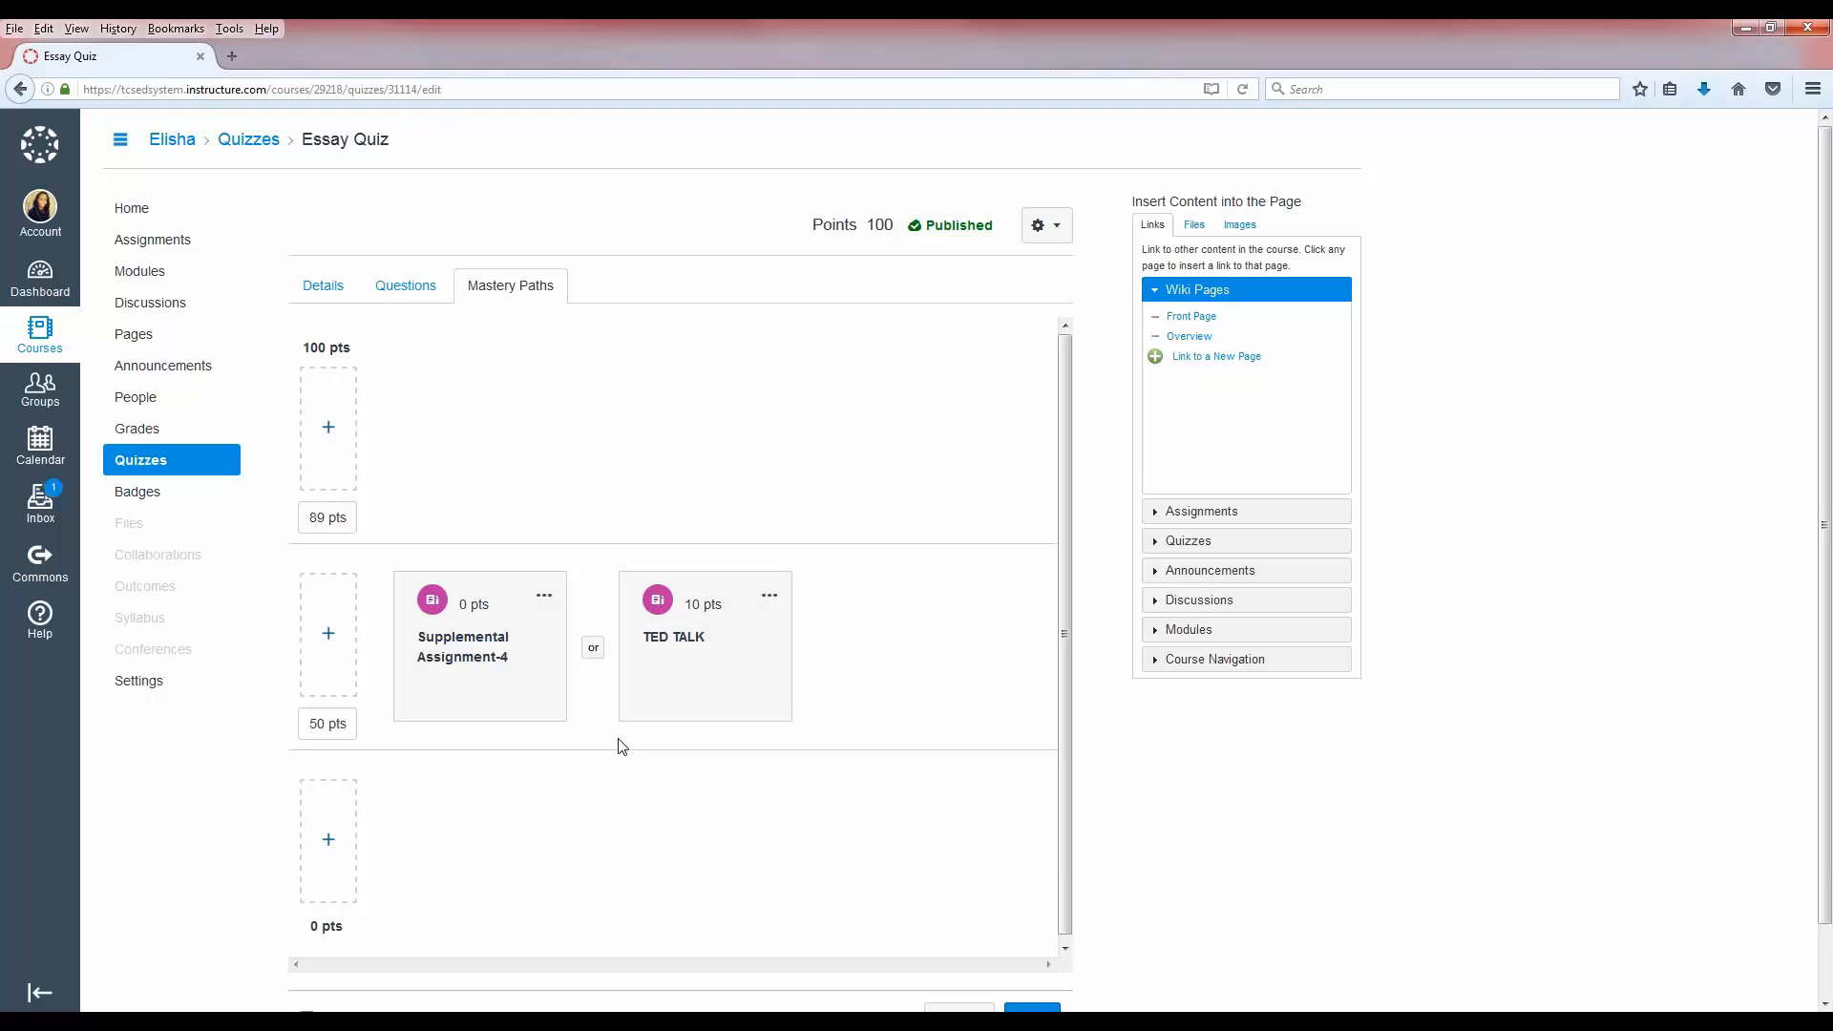
Step: Add TED TALK to the 100 pts to 89 pts range
left_click(330, 431)
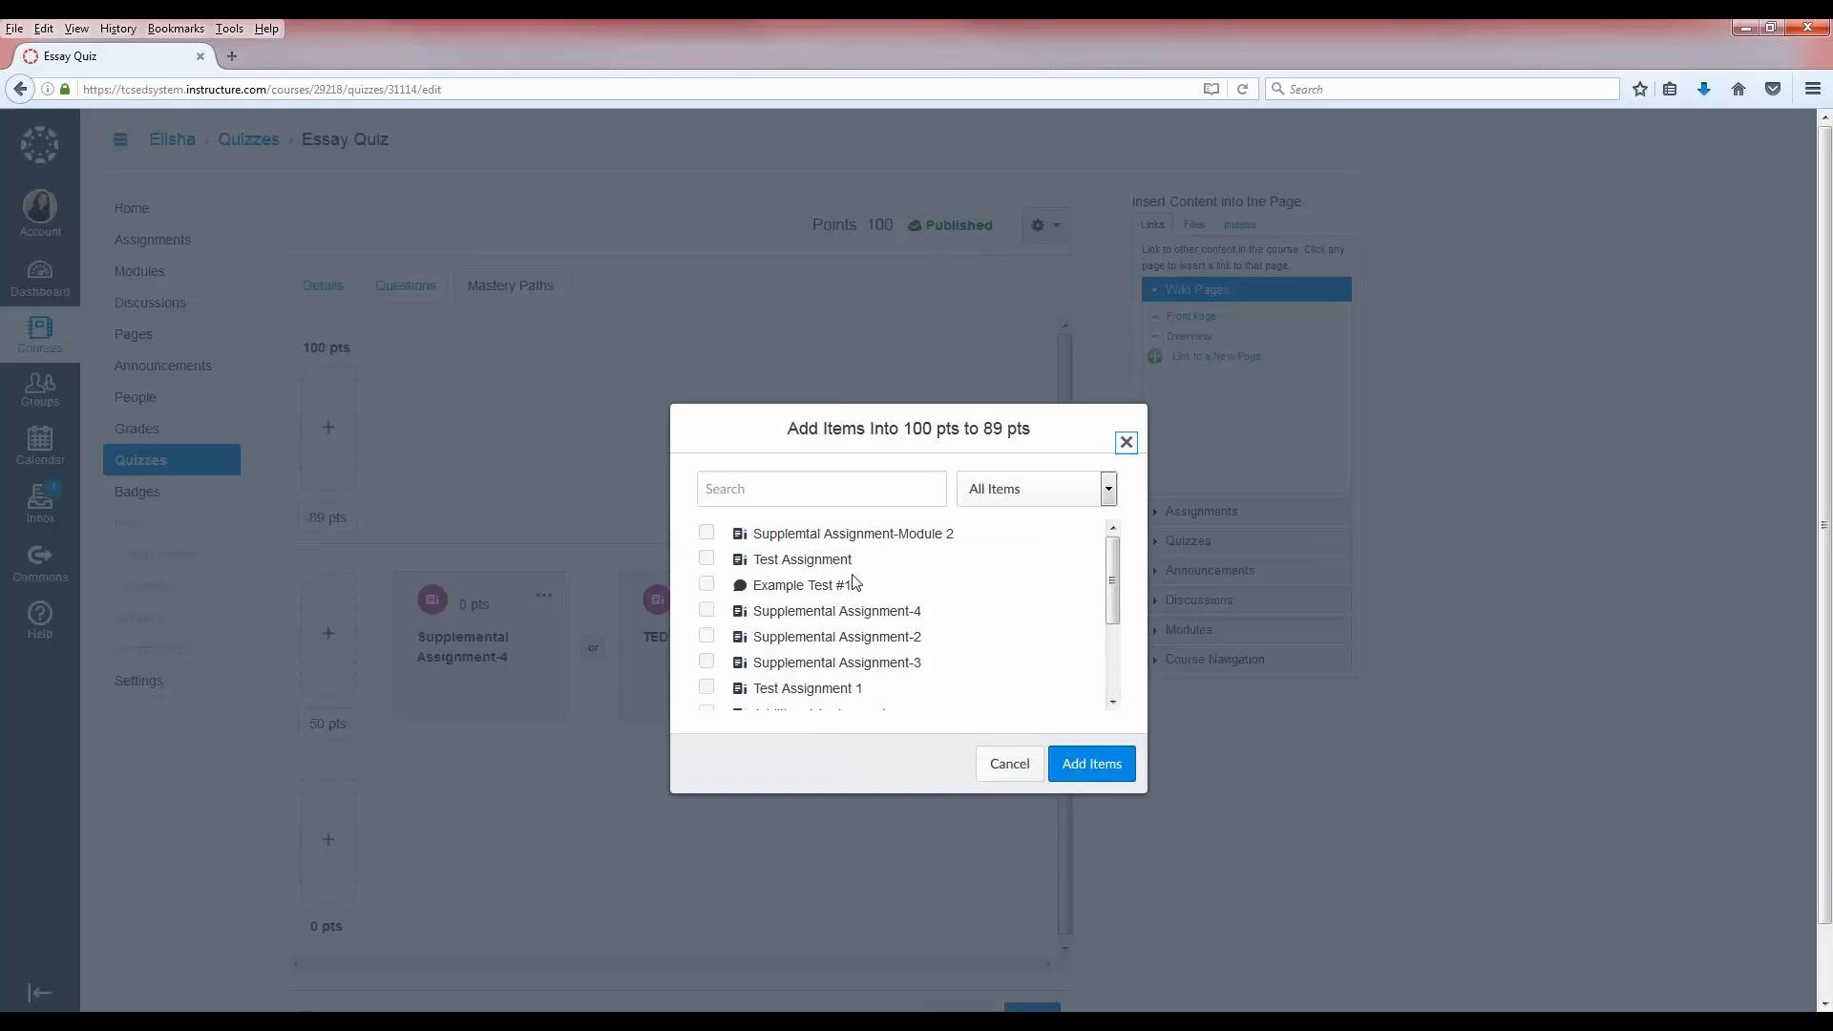
scroll(1113, 668, "down", 3)
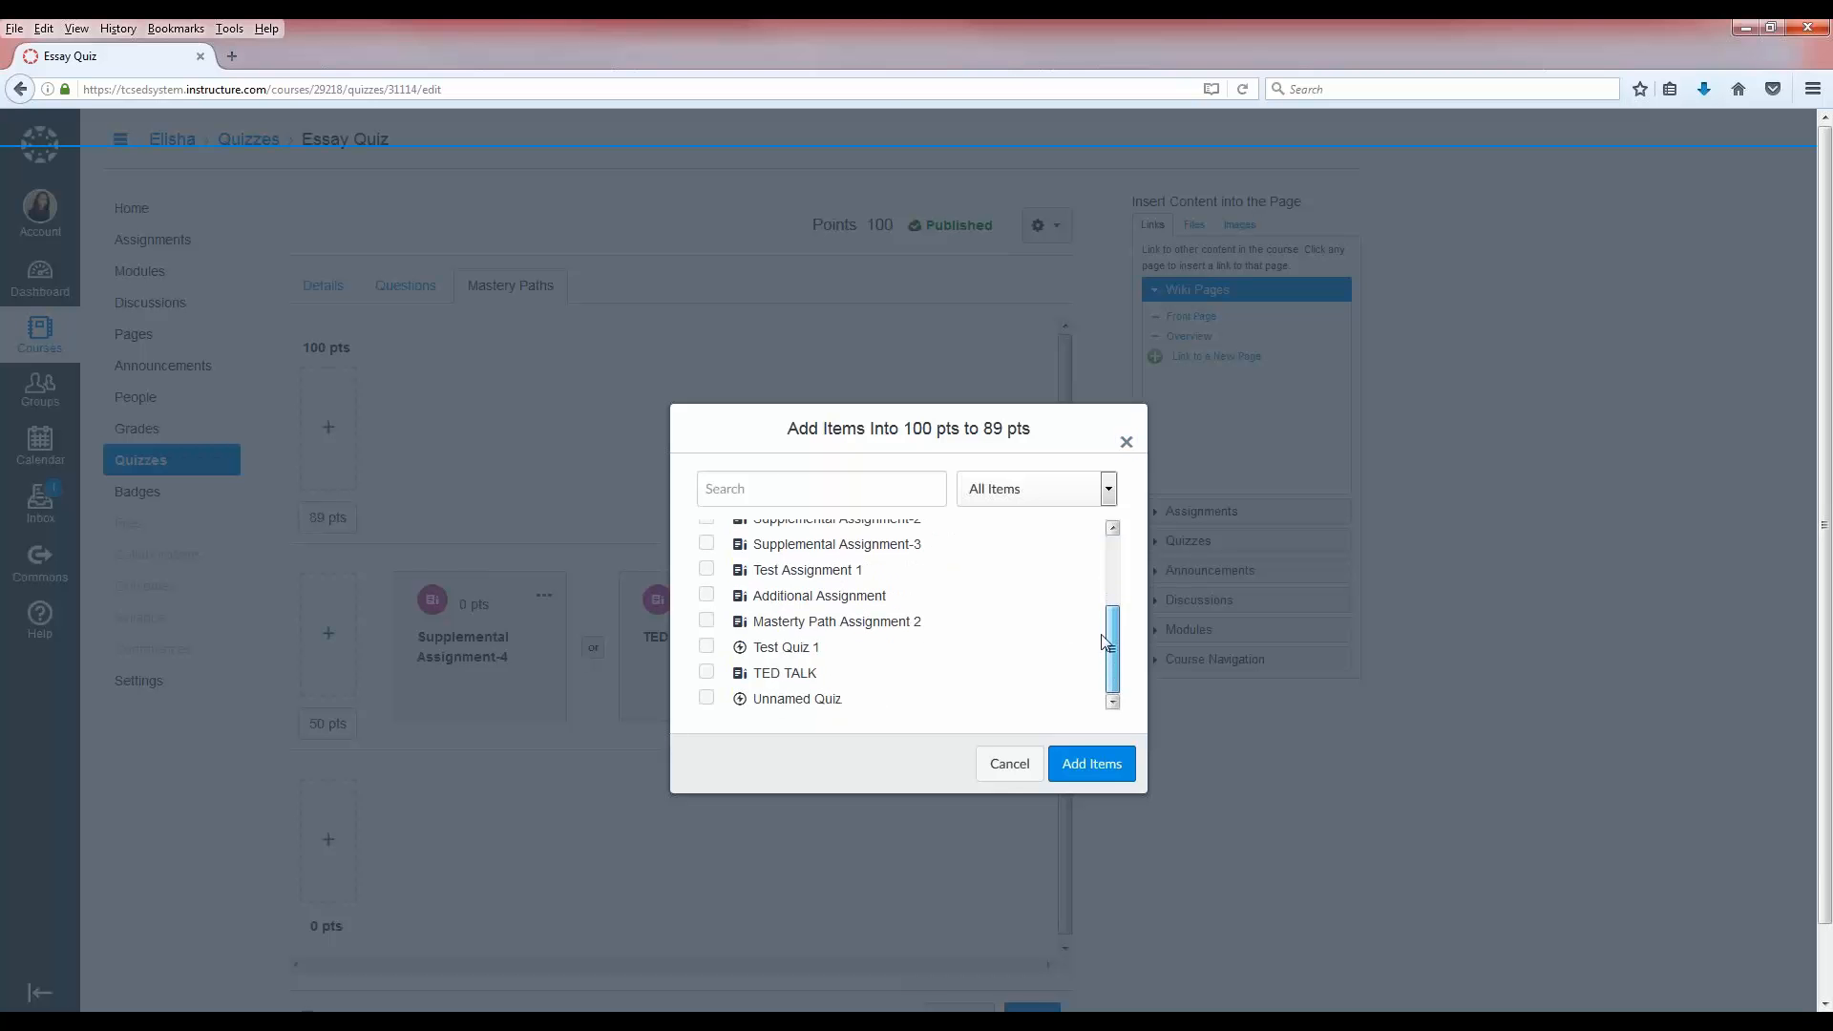
left_click(707, 674)
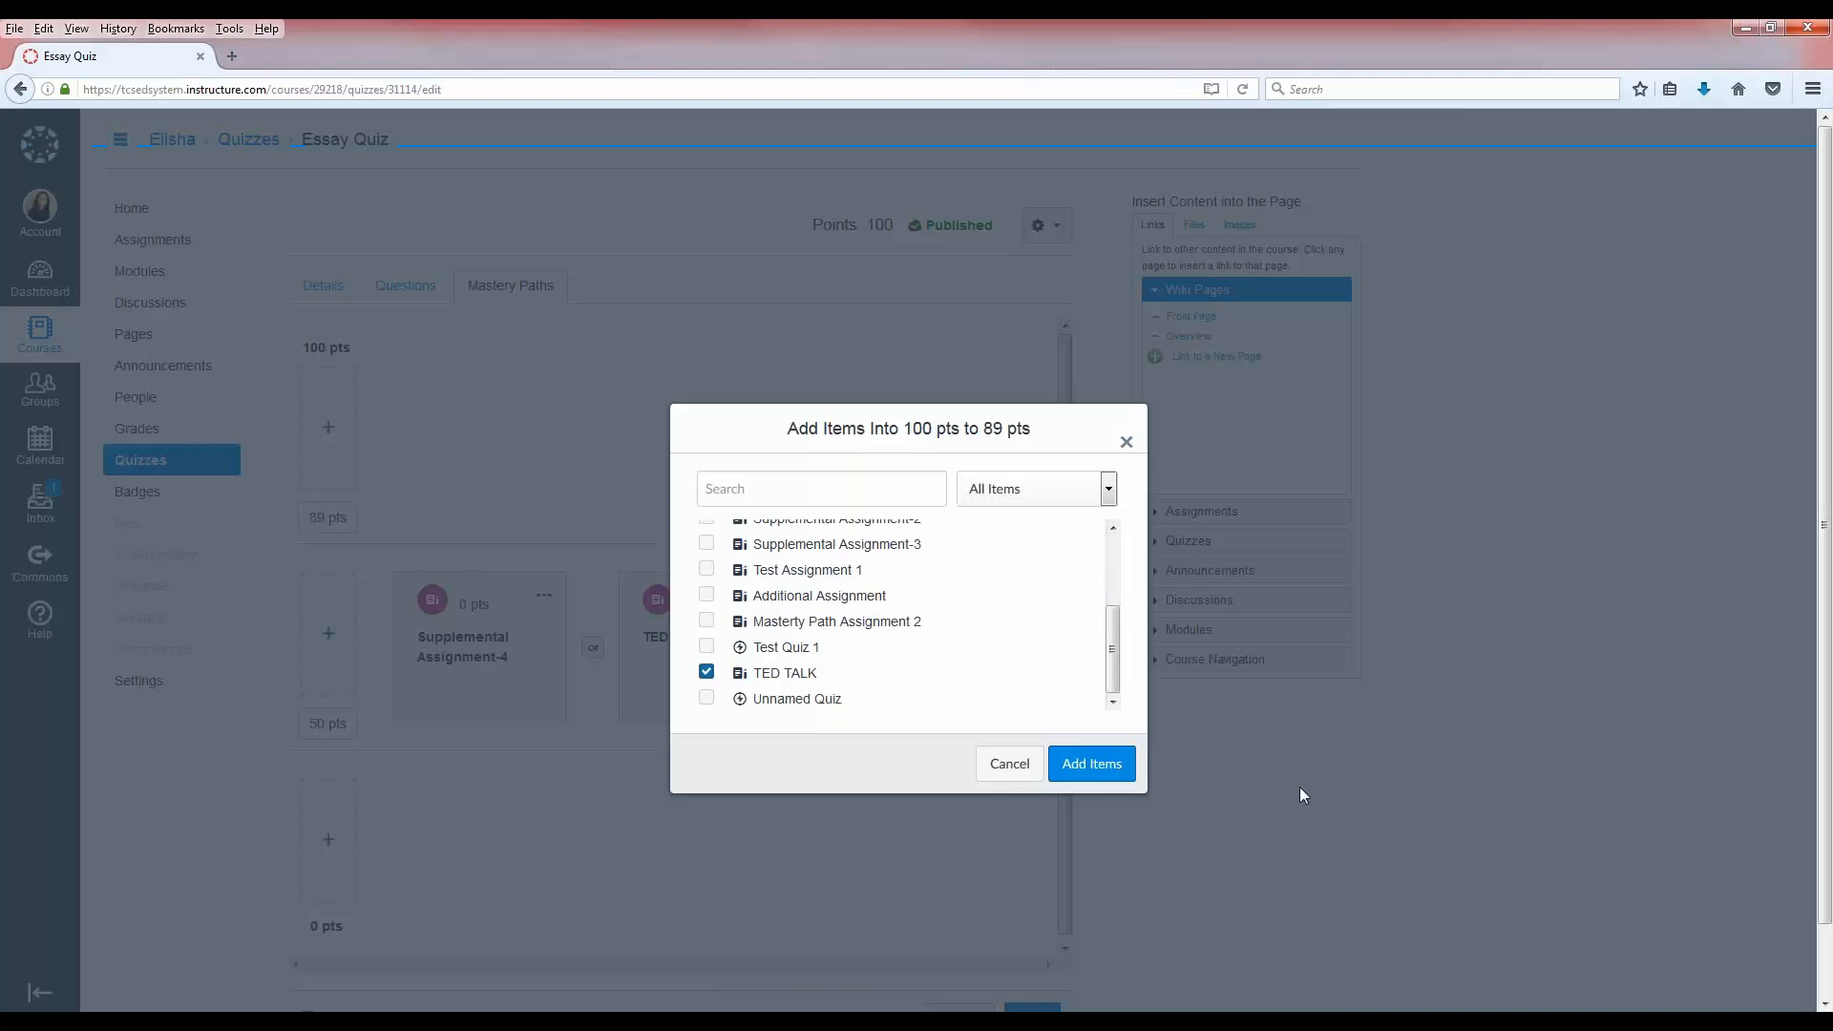
left_click(1092, 765)
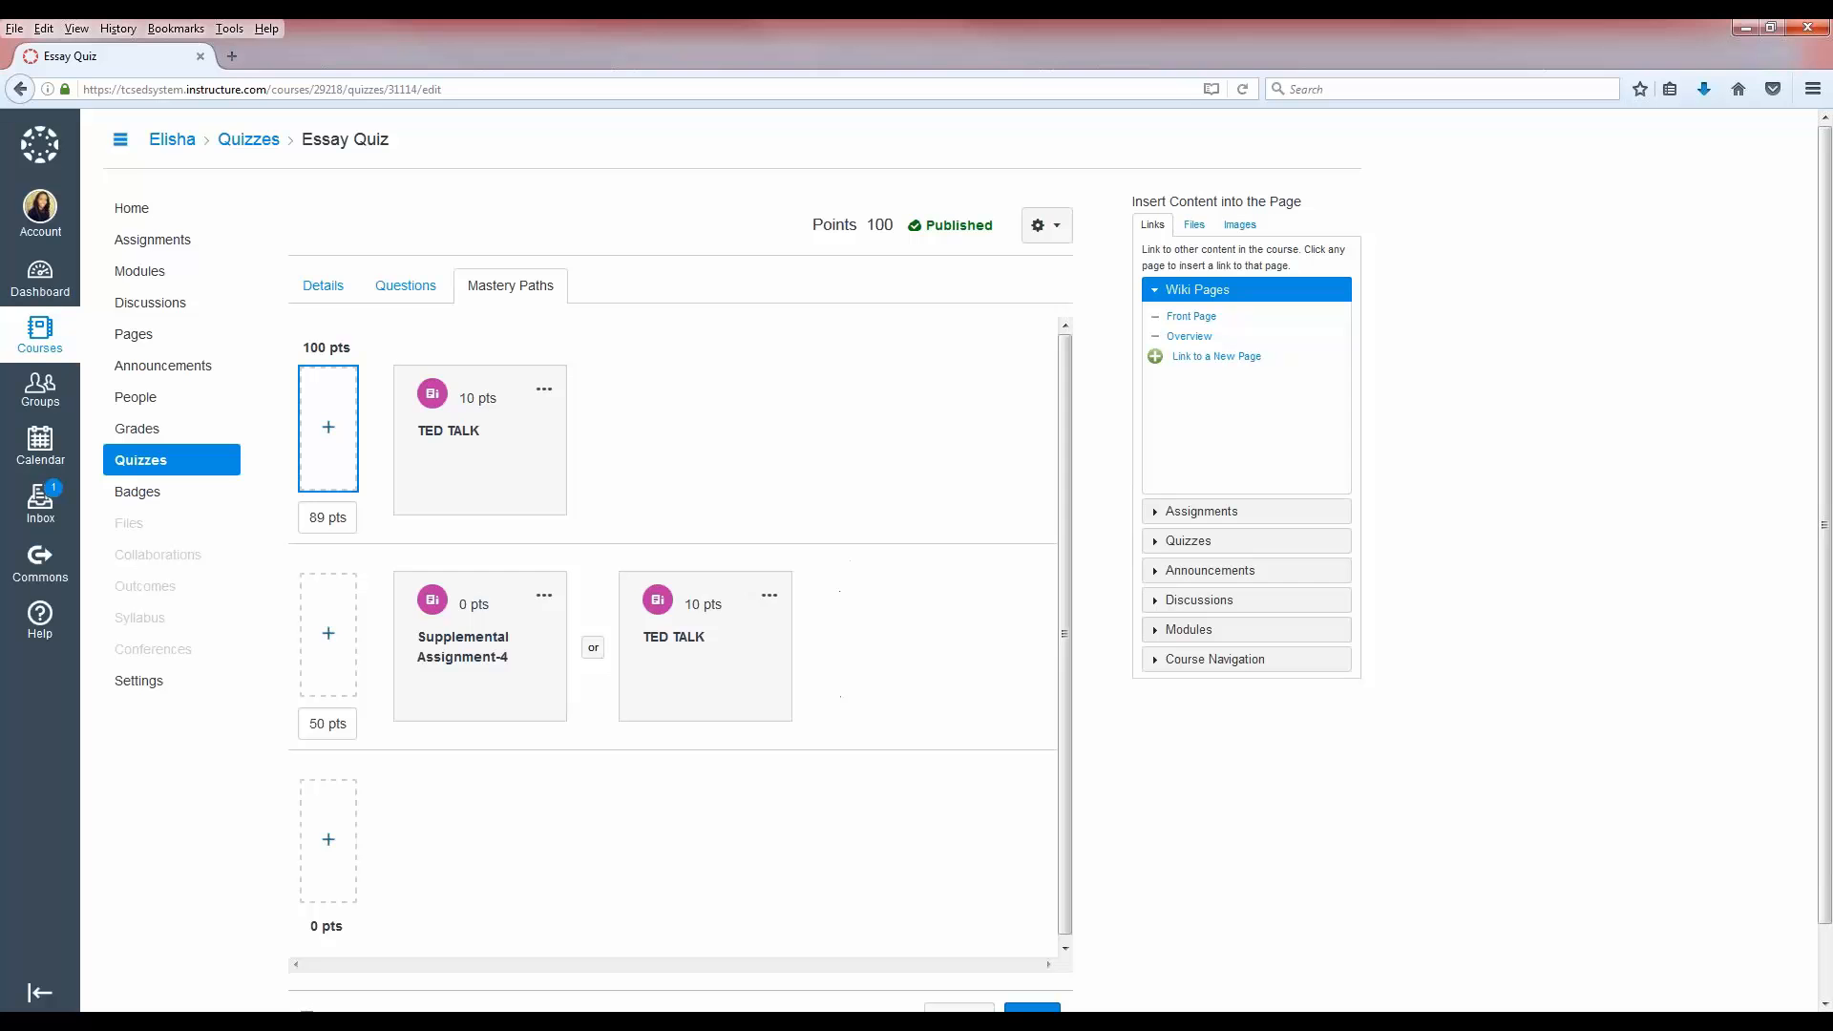
Step: Add Supplemental Assignment-4 and TED TALK to the 50 pts to 0 pts range
left_click(331, 849)
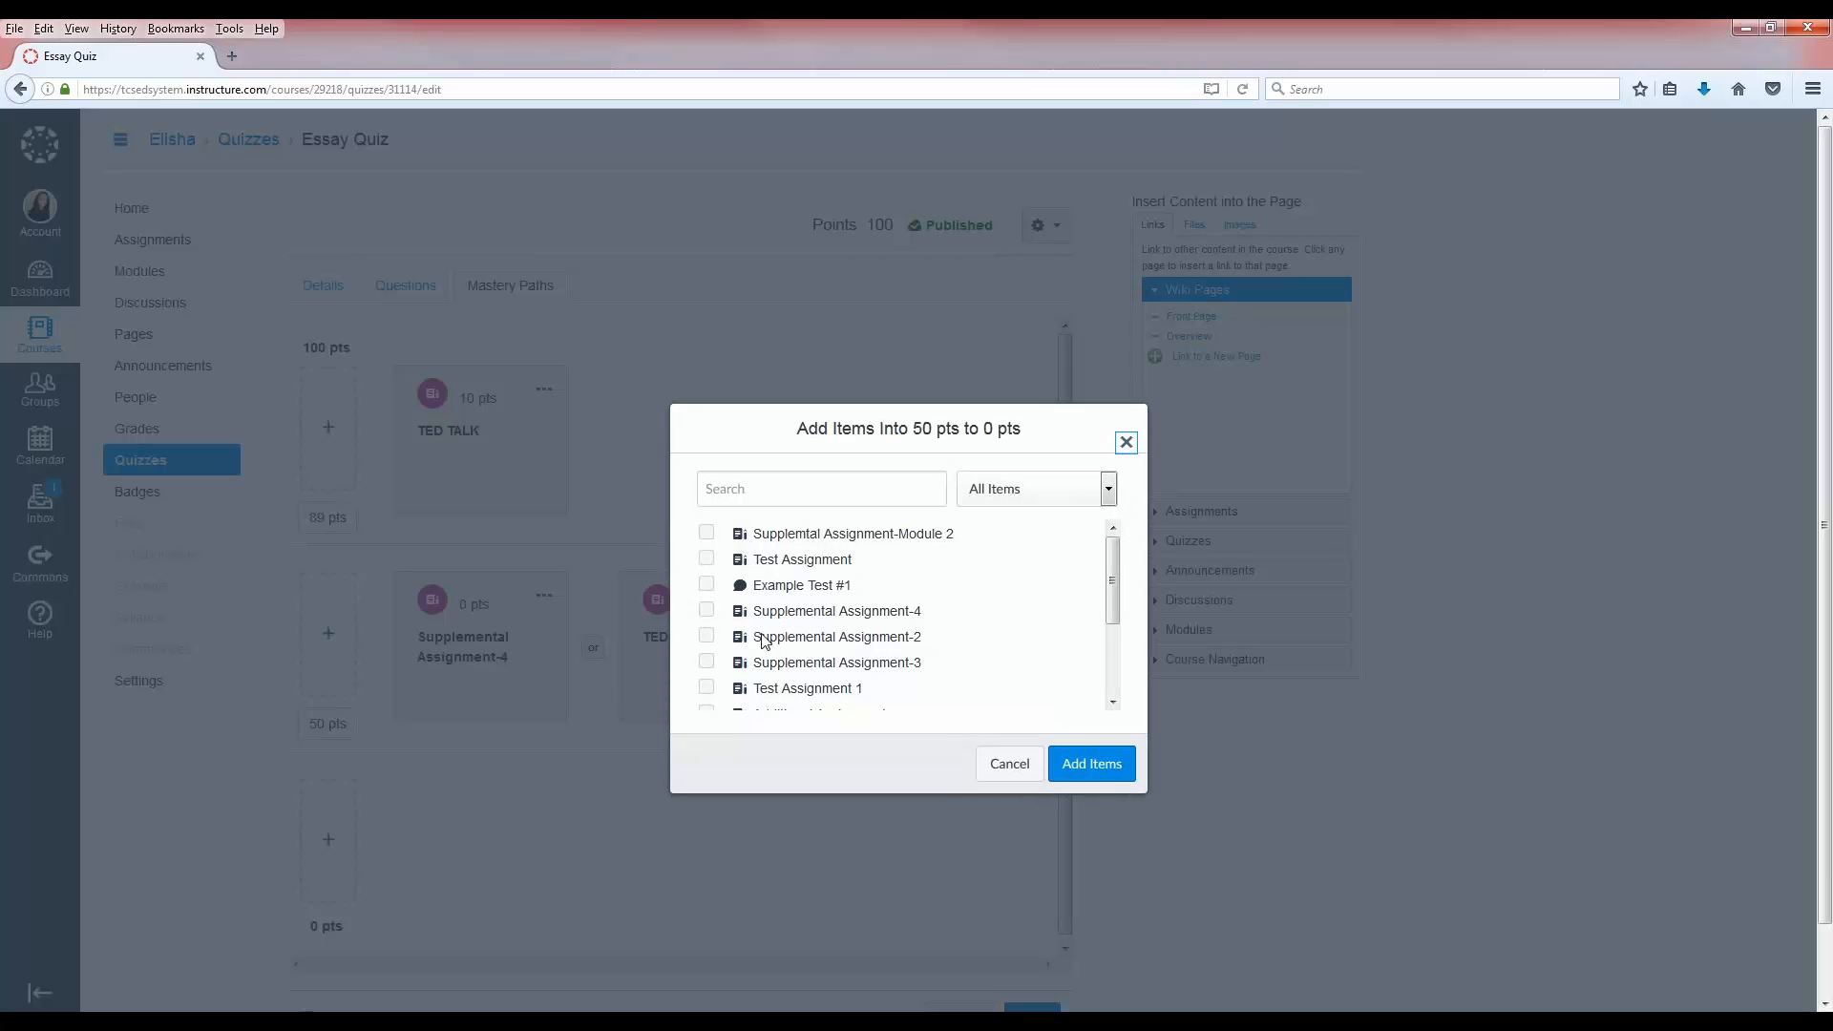
left_click(706, 611)
scroll(1114, 706, "down", 3)
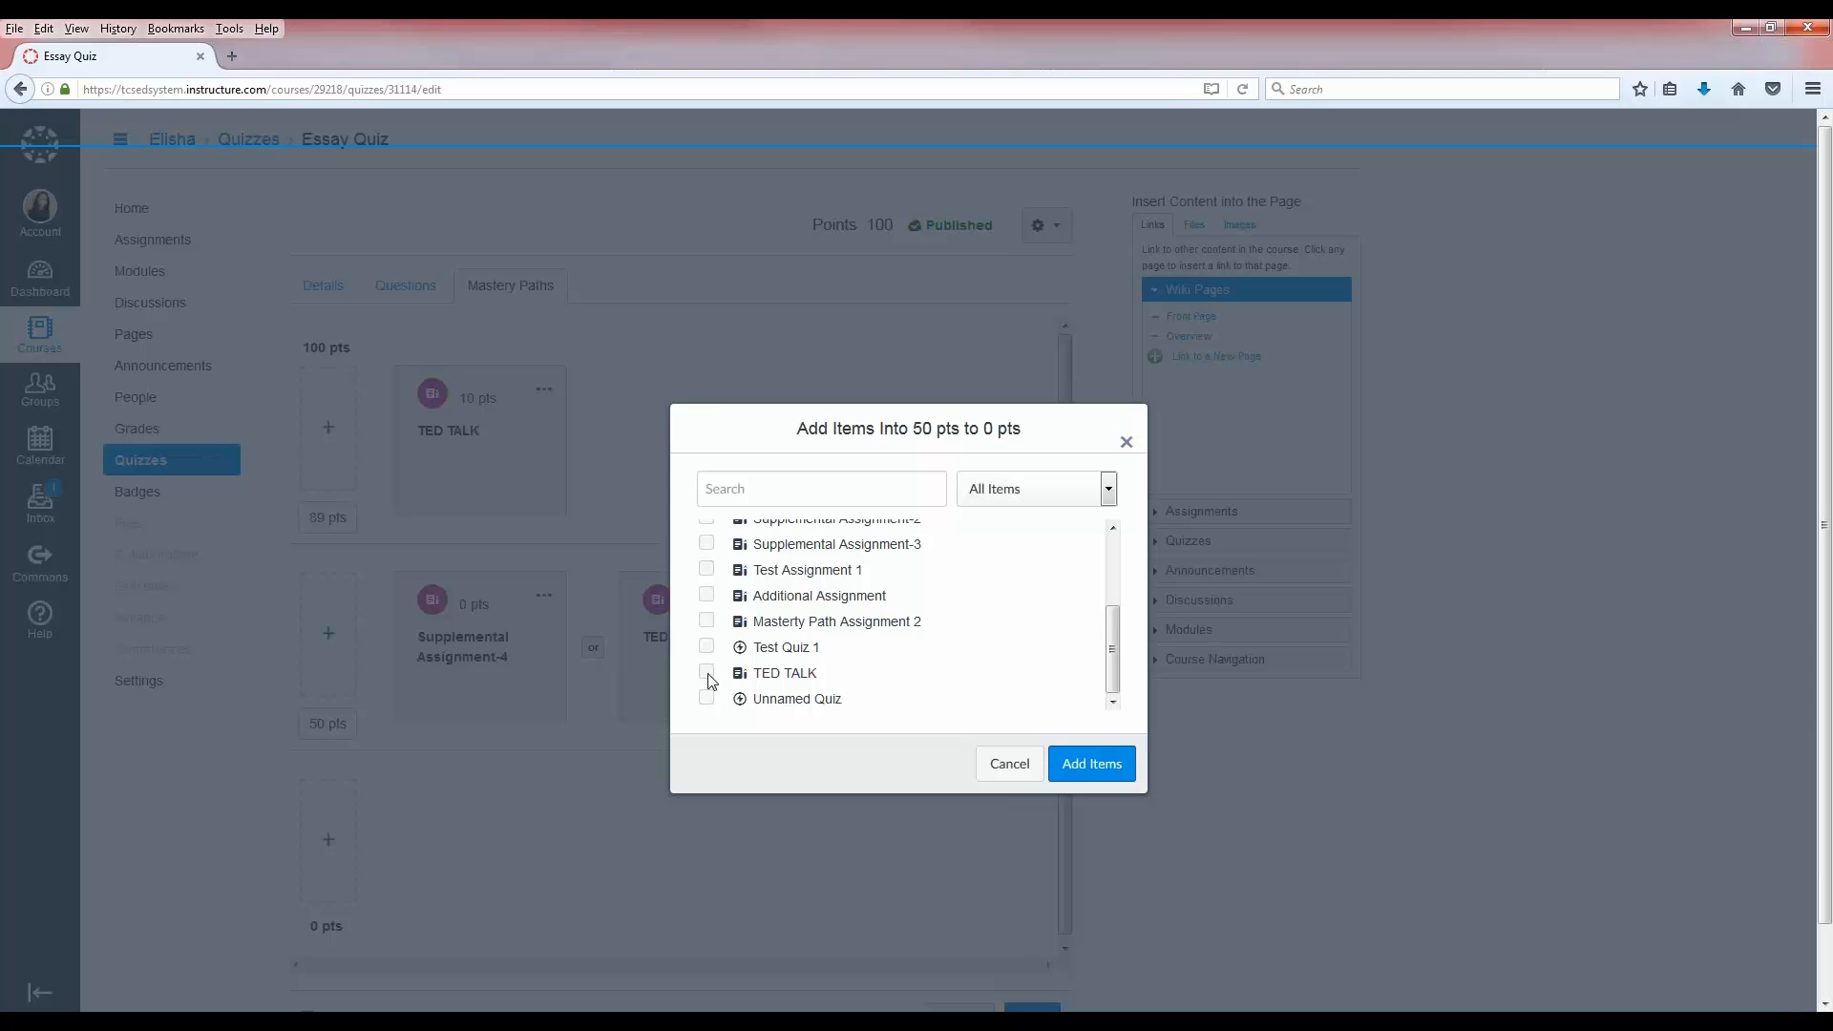
left_click(707, 673)
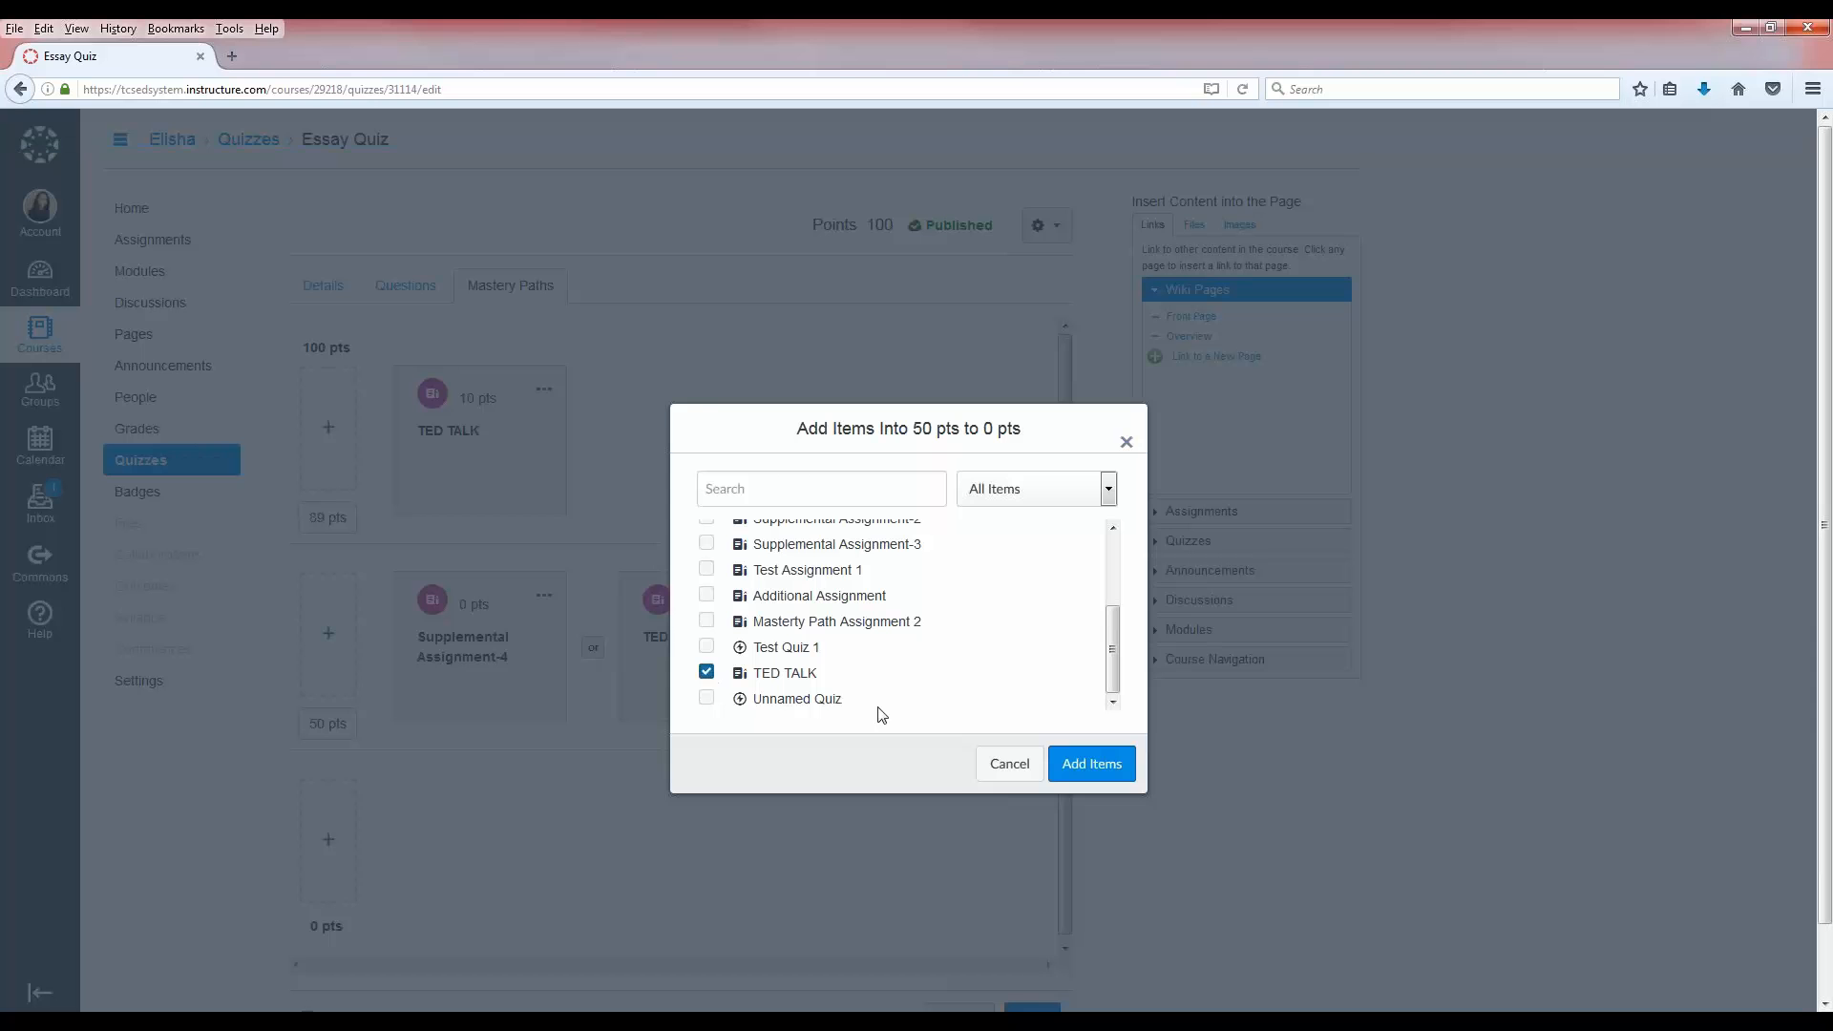
left_click(1080, 767)
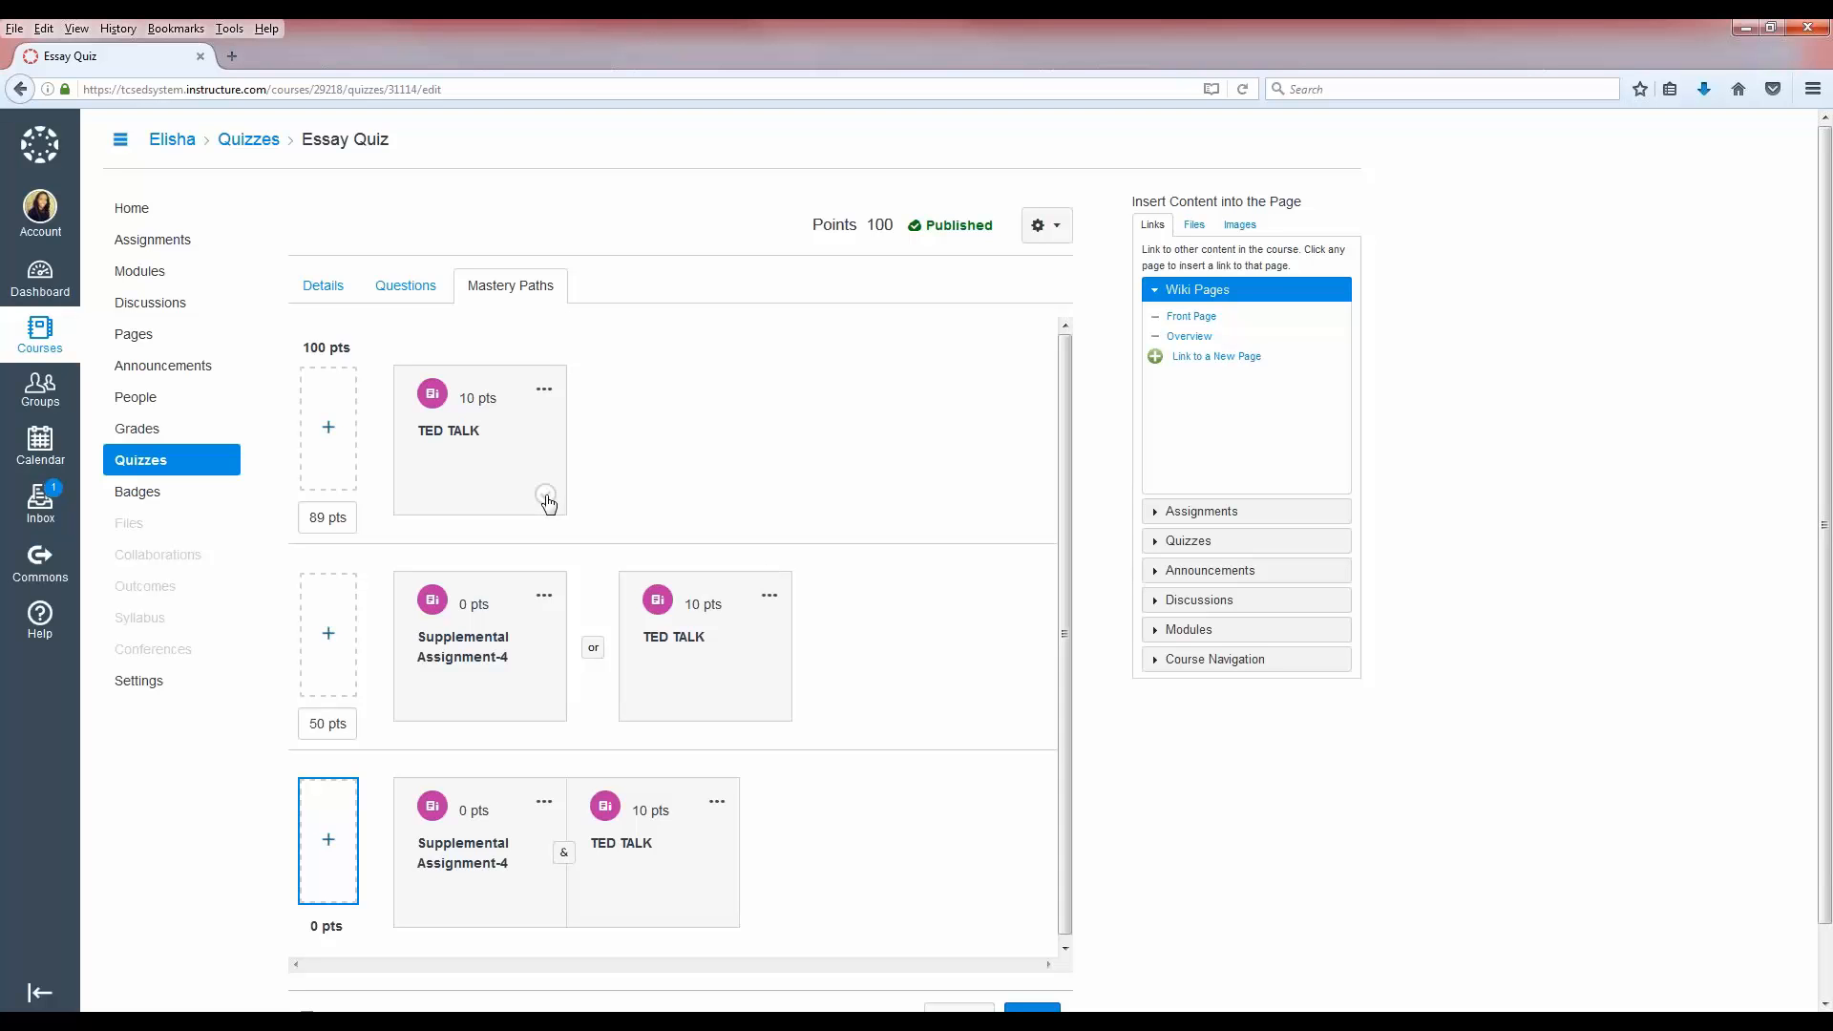
Step: Mark every TED TALK and Supplemental Assignment-4 item as selected in all three score ranges and save the Essay Quiz
left_click(546, 495)
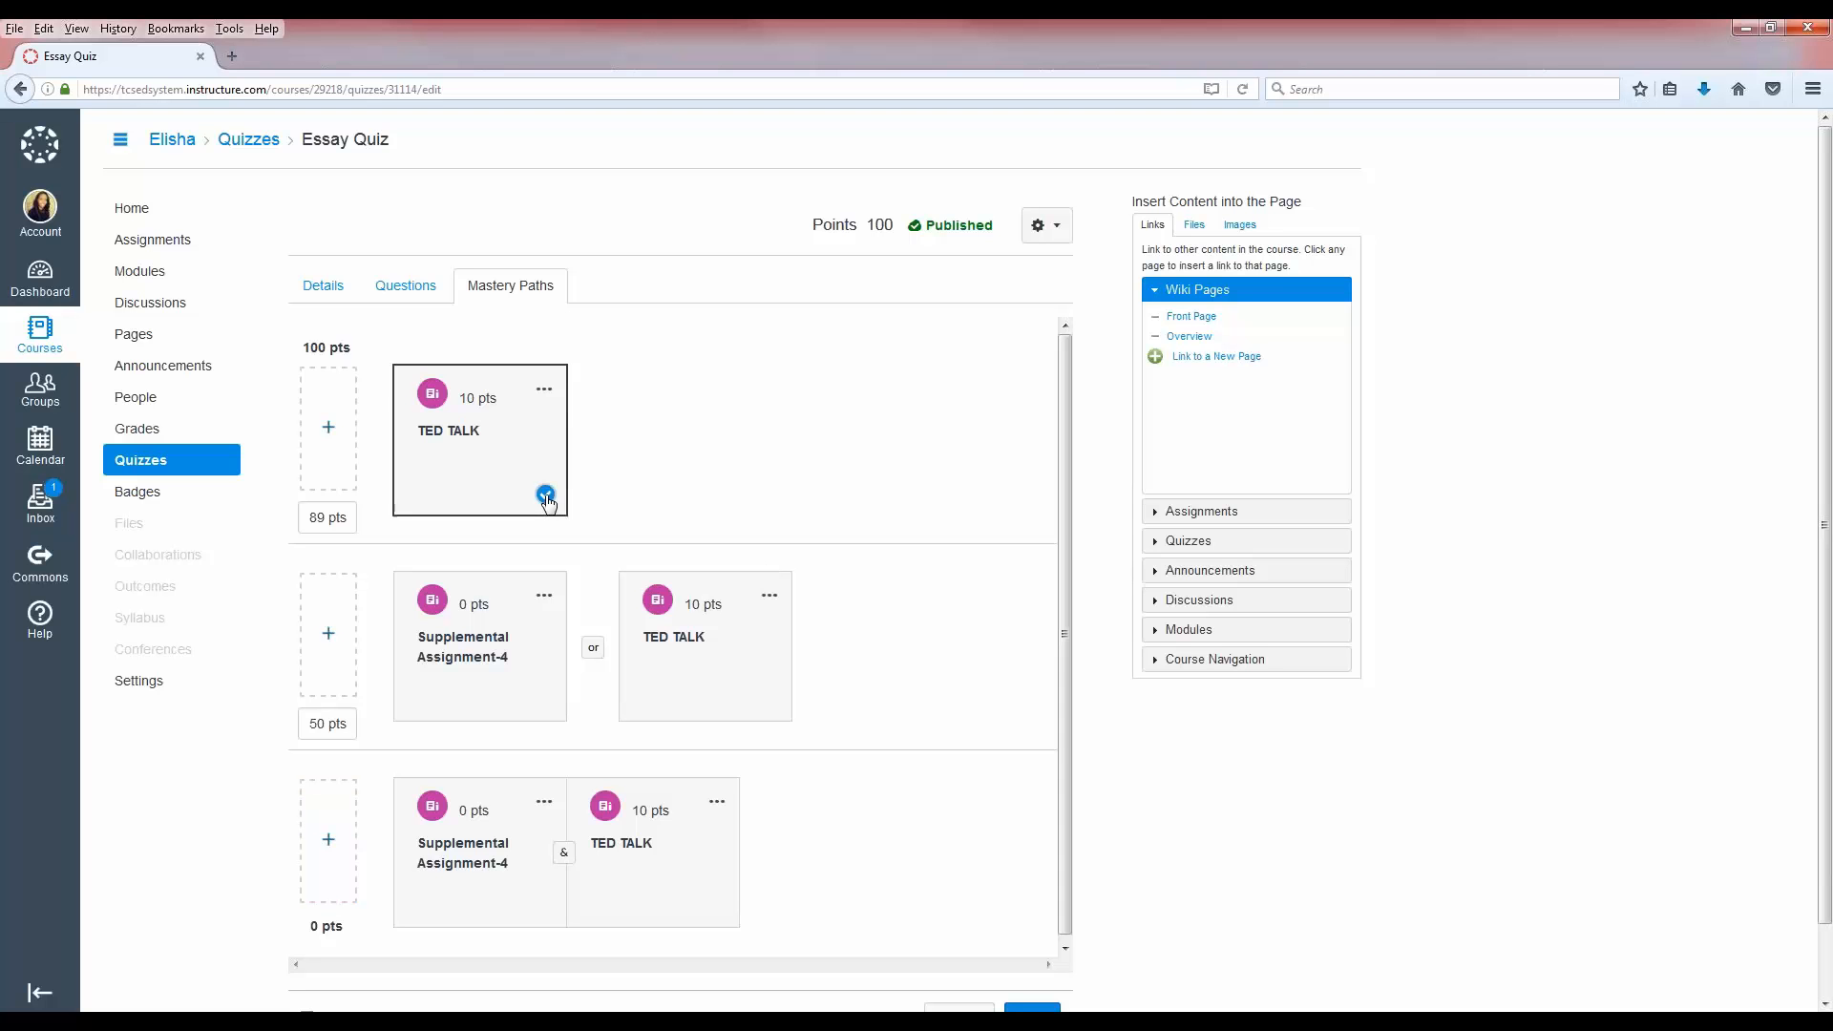
left_click(547, 702)
left_click(772, 703)
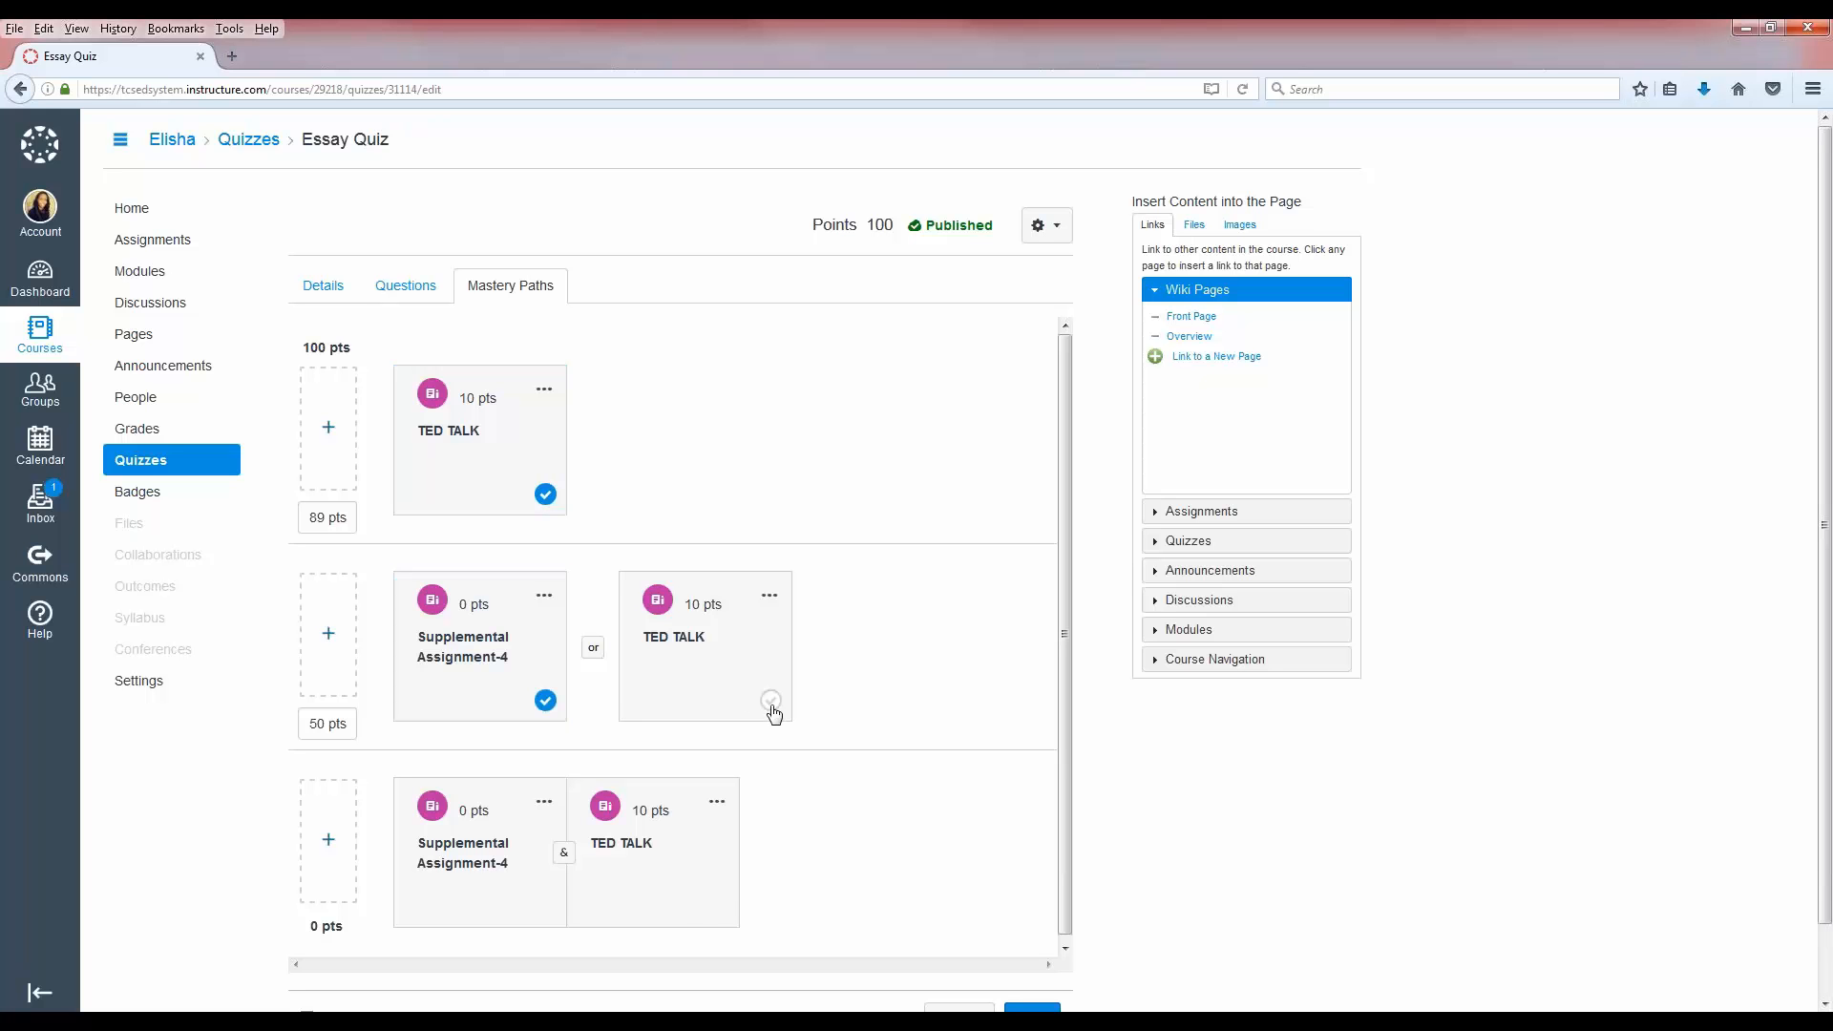
left_click(717, 907)
left_click(549, 911)
scroll(1182, 869, "down", 2)
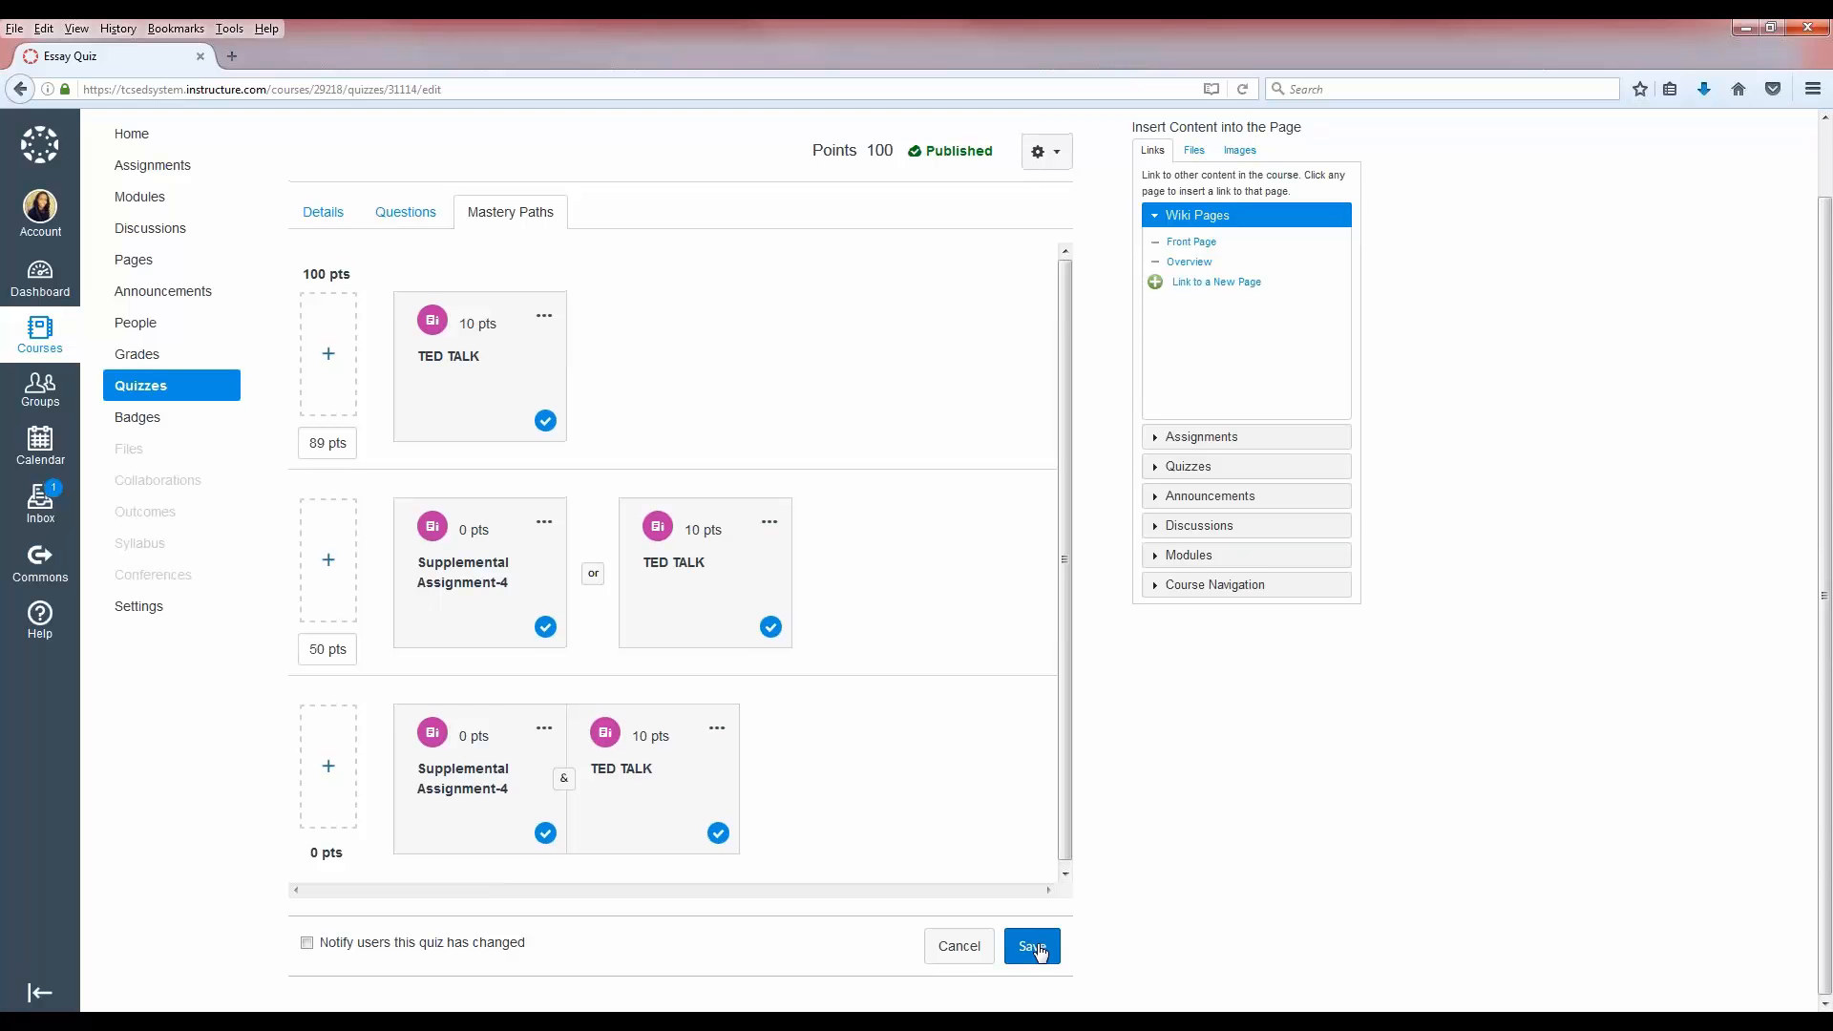
left_click(1033, 947)
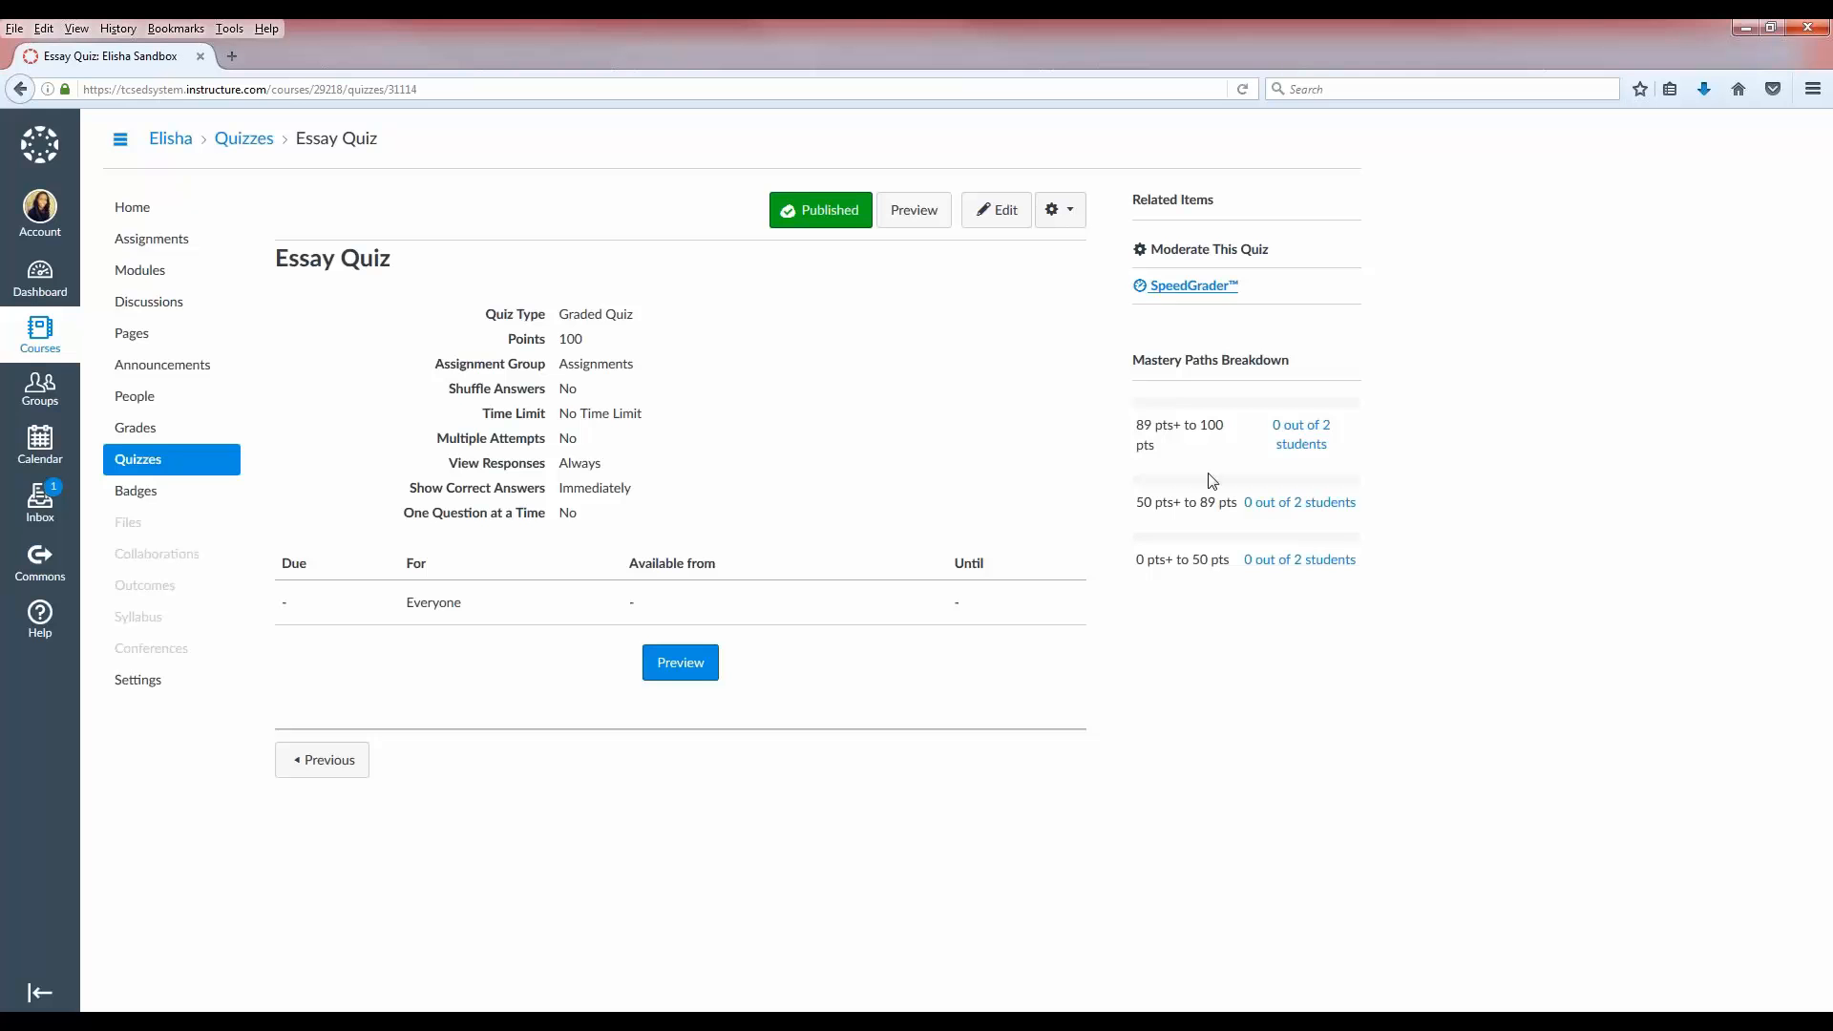
left_click_drag(1130, 374, 1294, 363)
left_click(1308, 372)
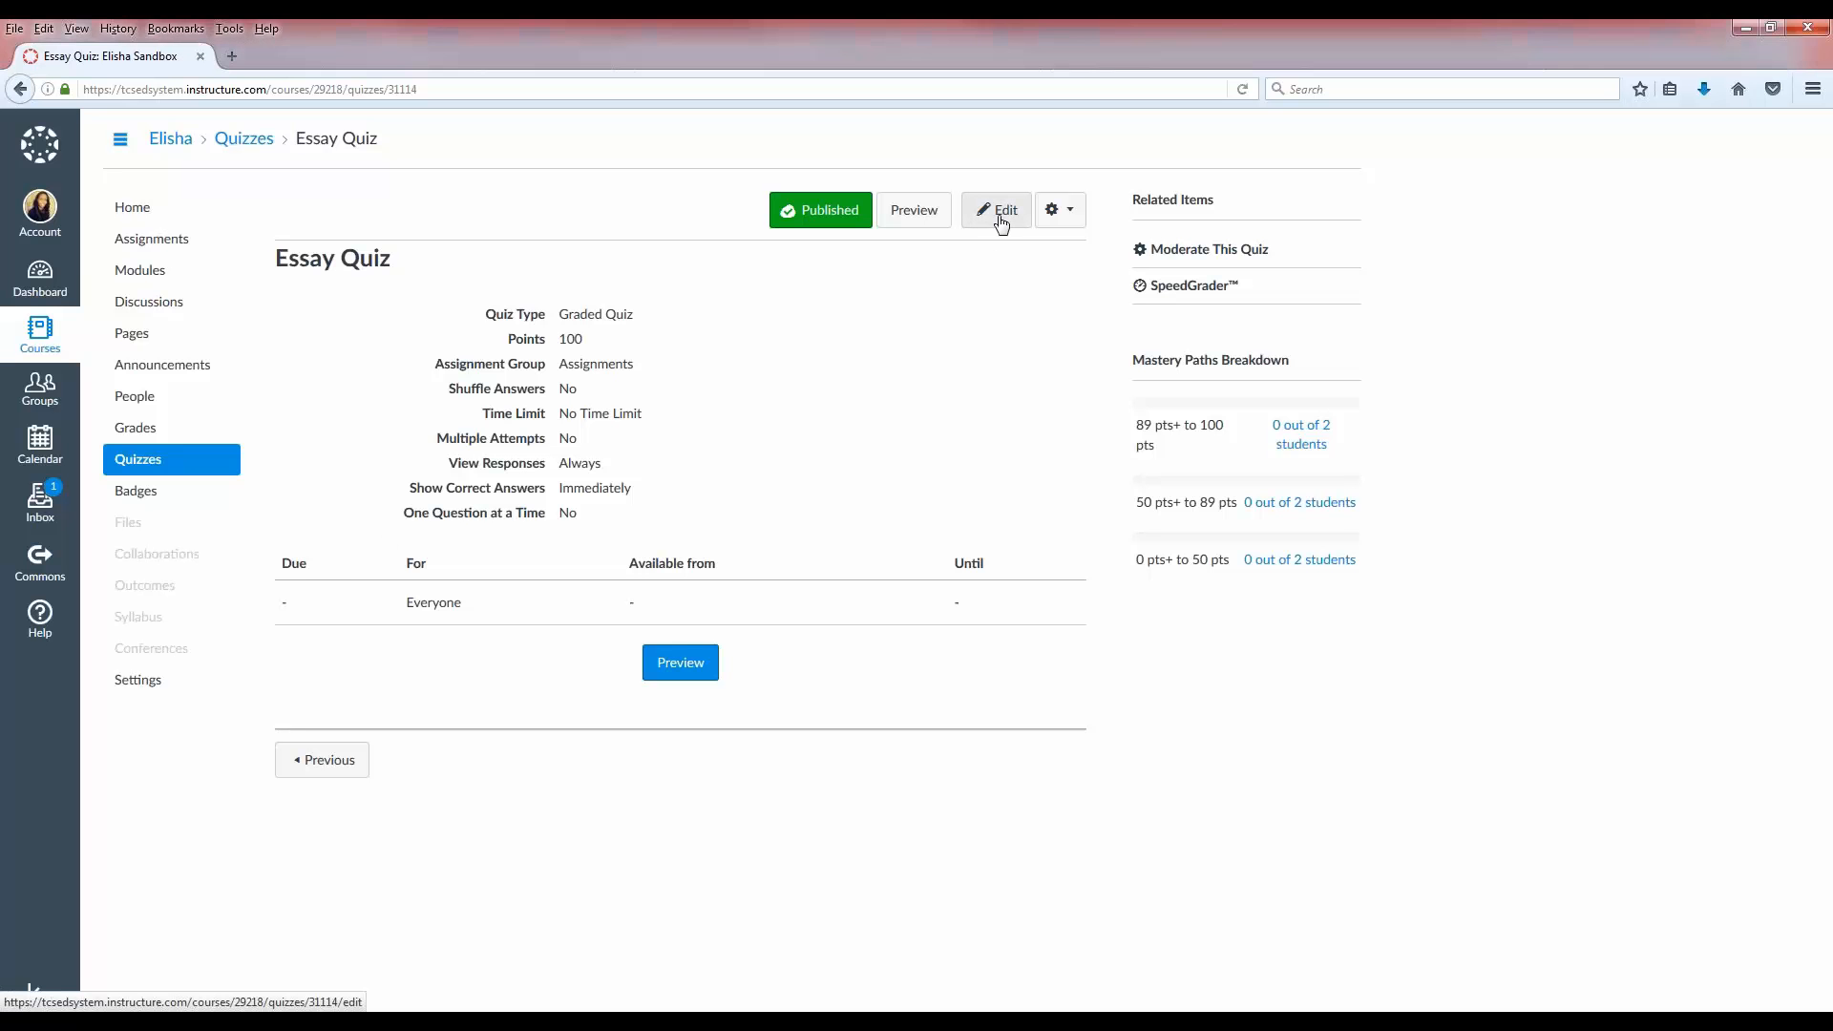
Step: Open the Essay Quiz's Mastery Paths for editing and check the options offered for TED TALK in the 100 pts to 89 pts range
left_click(1001, 223)
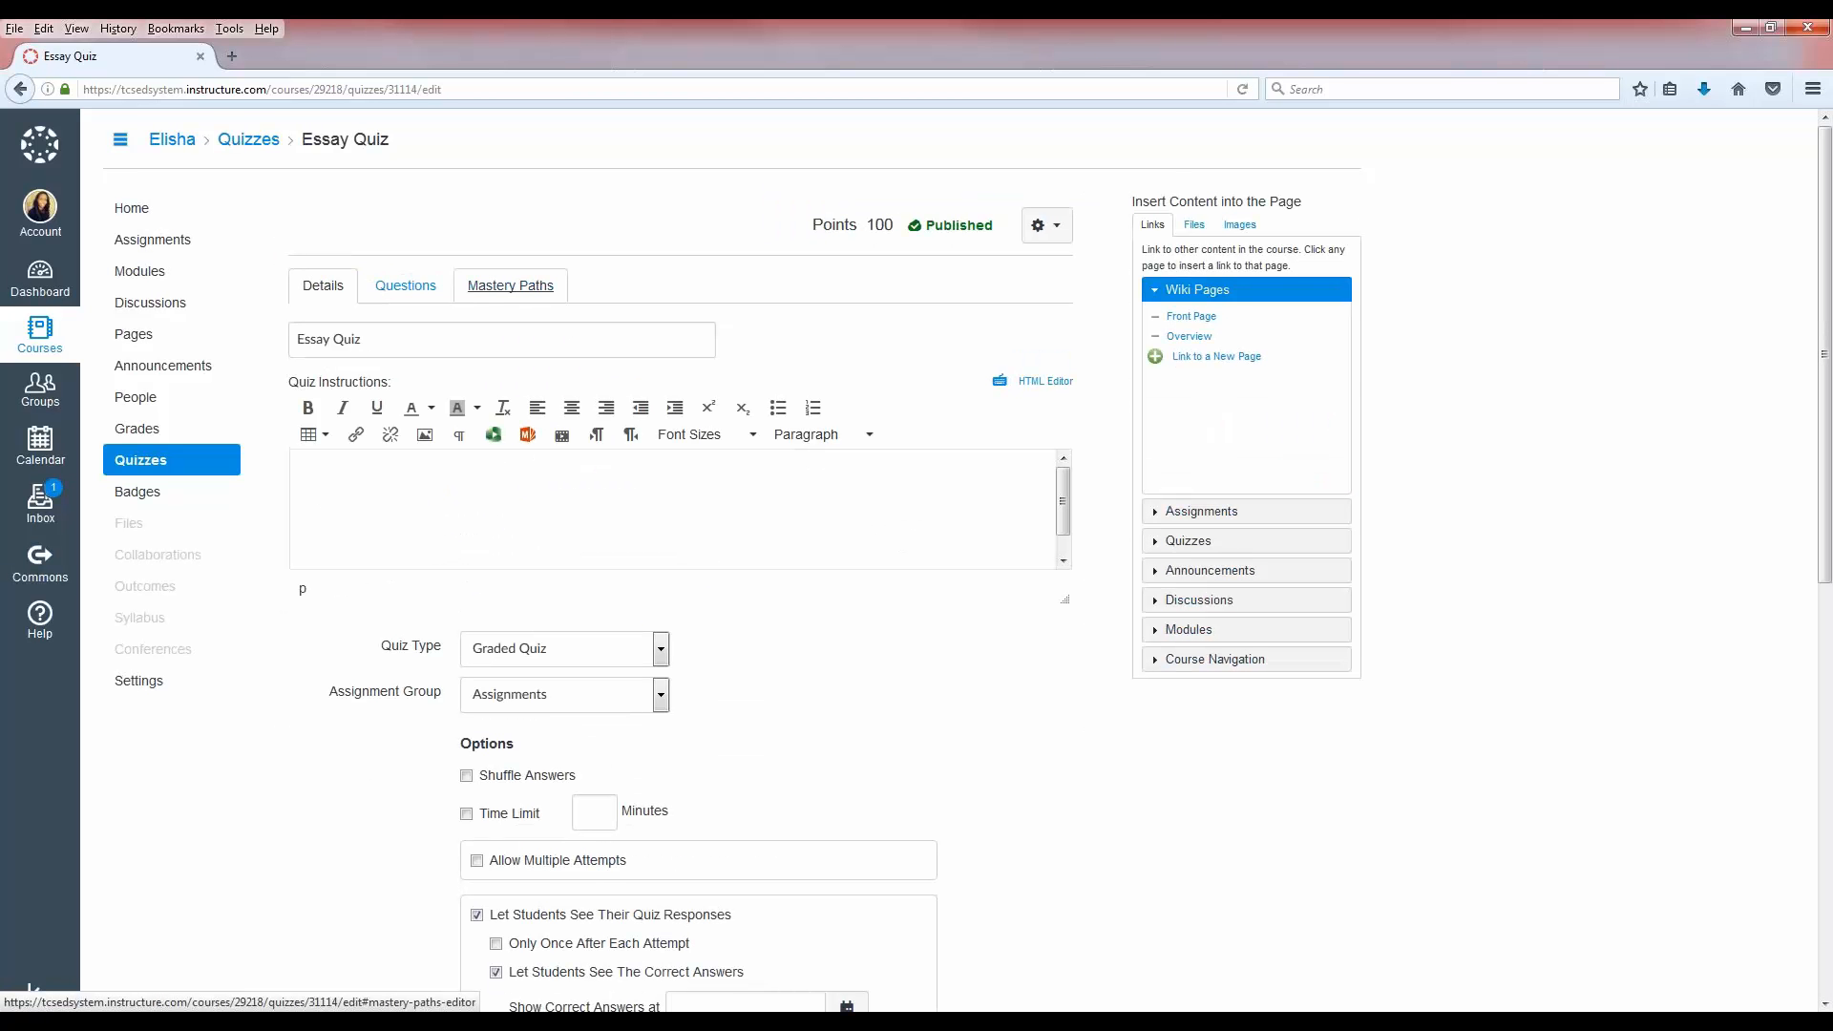
left_click(542, 287)
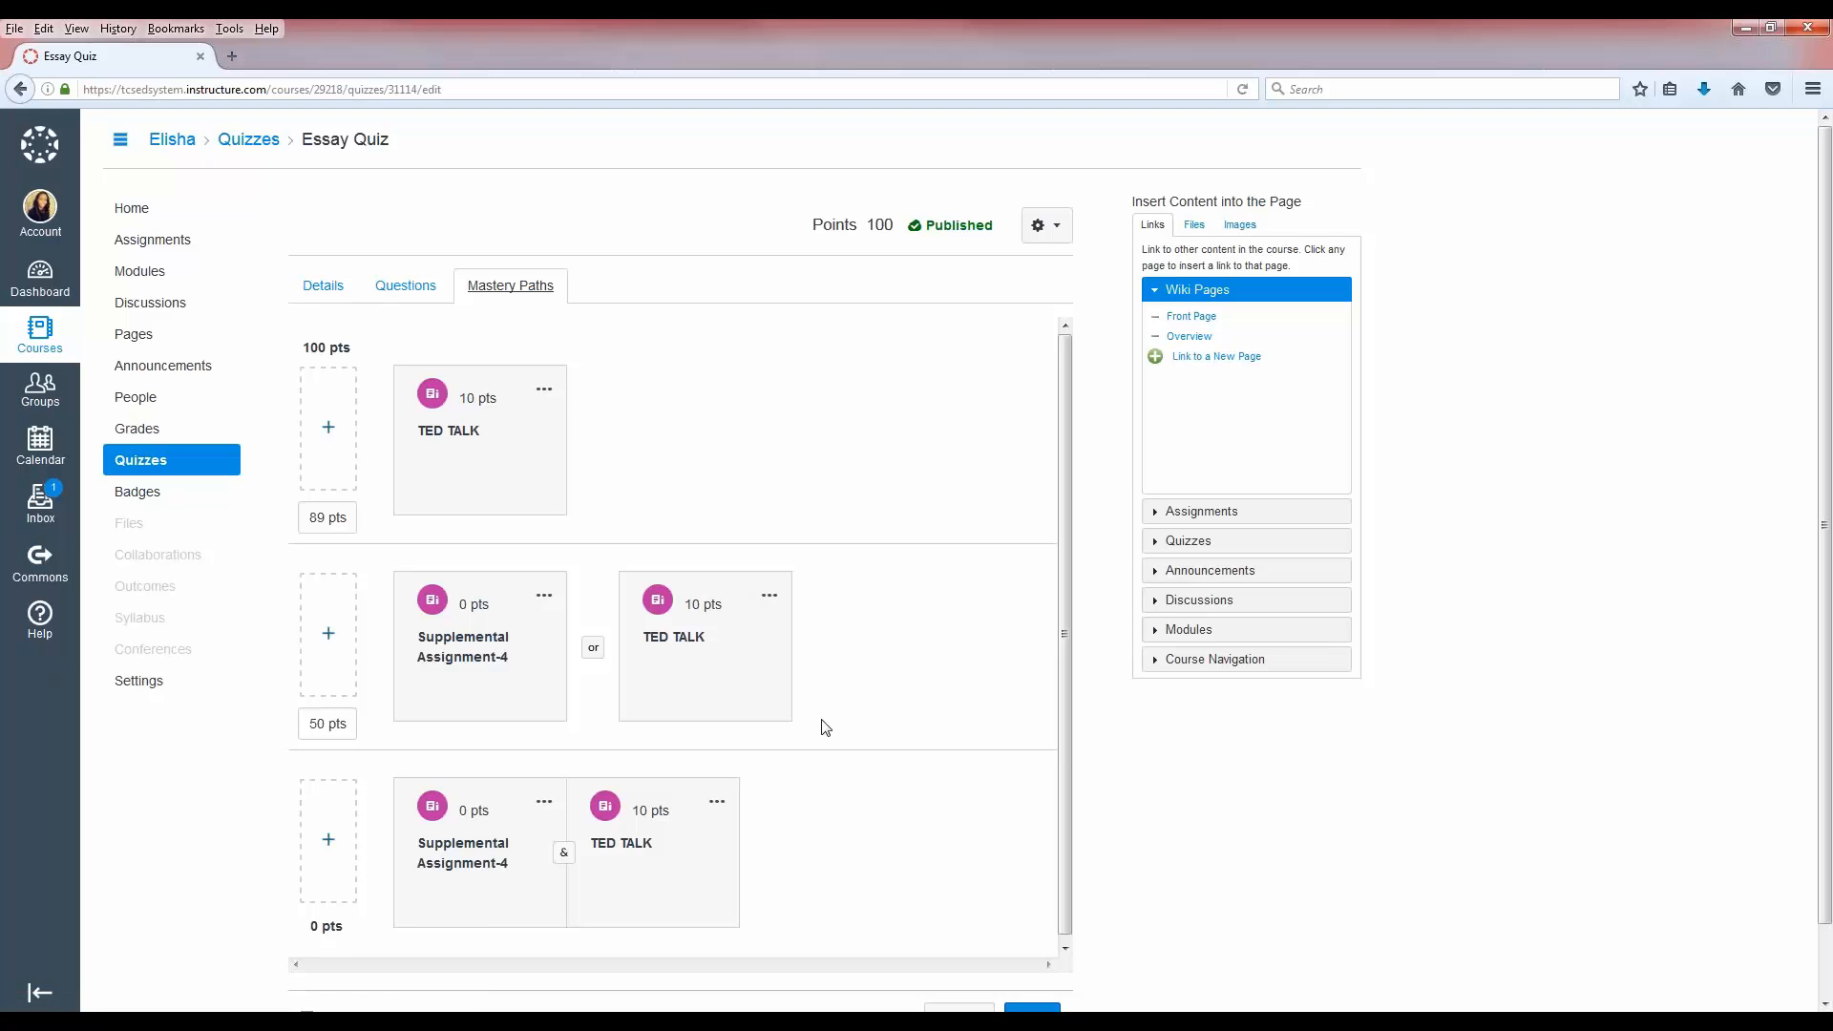
left_click(546, 393)
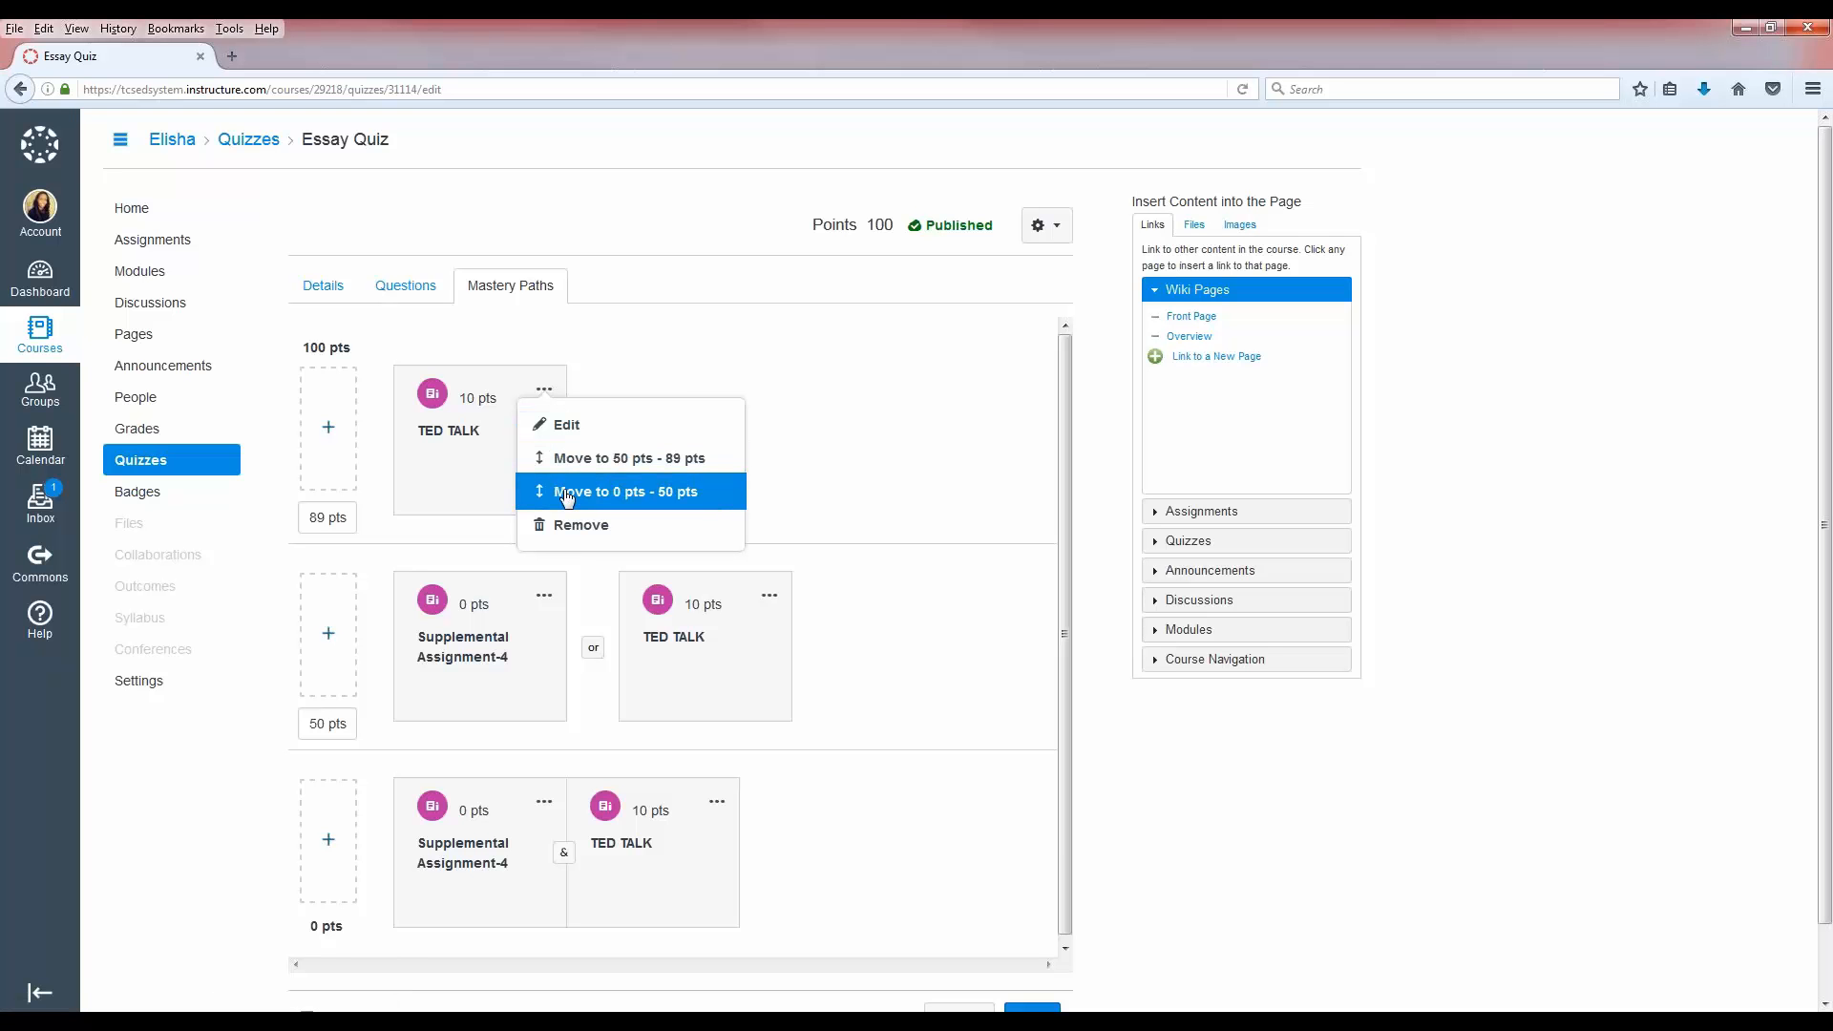
left_click(879, 456)
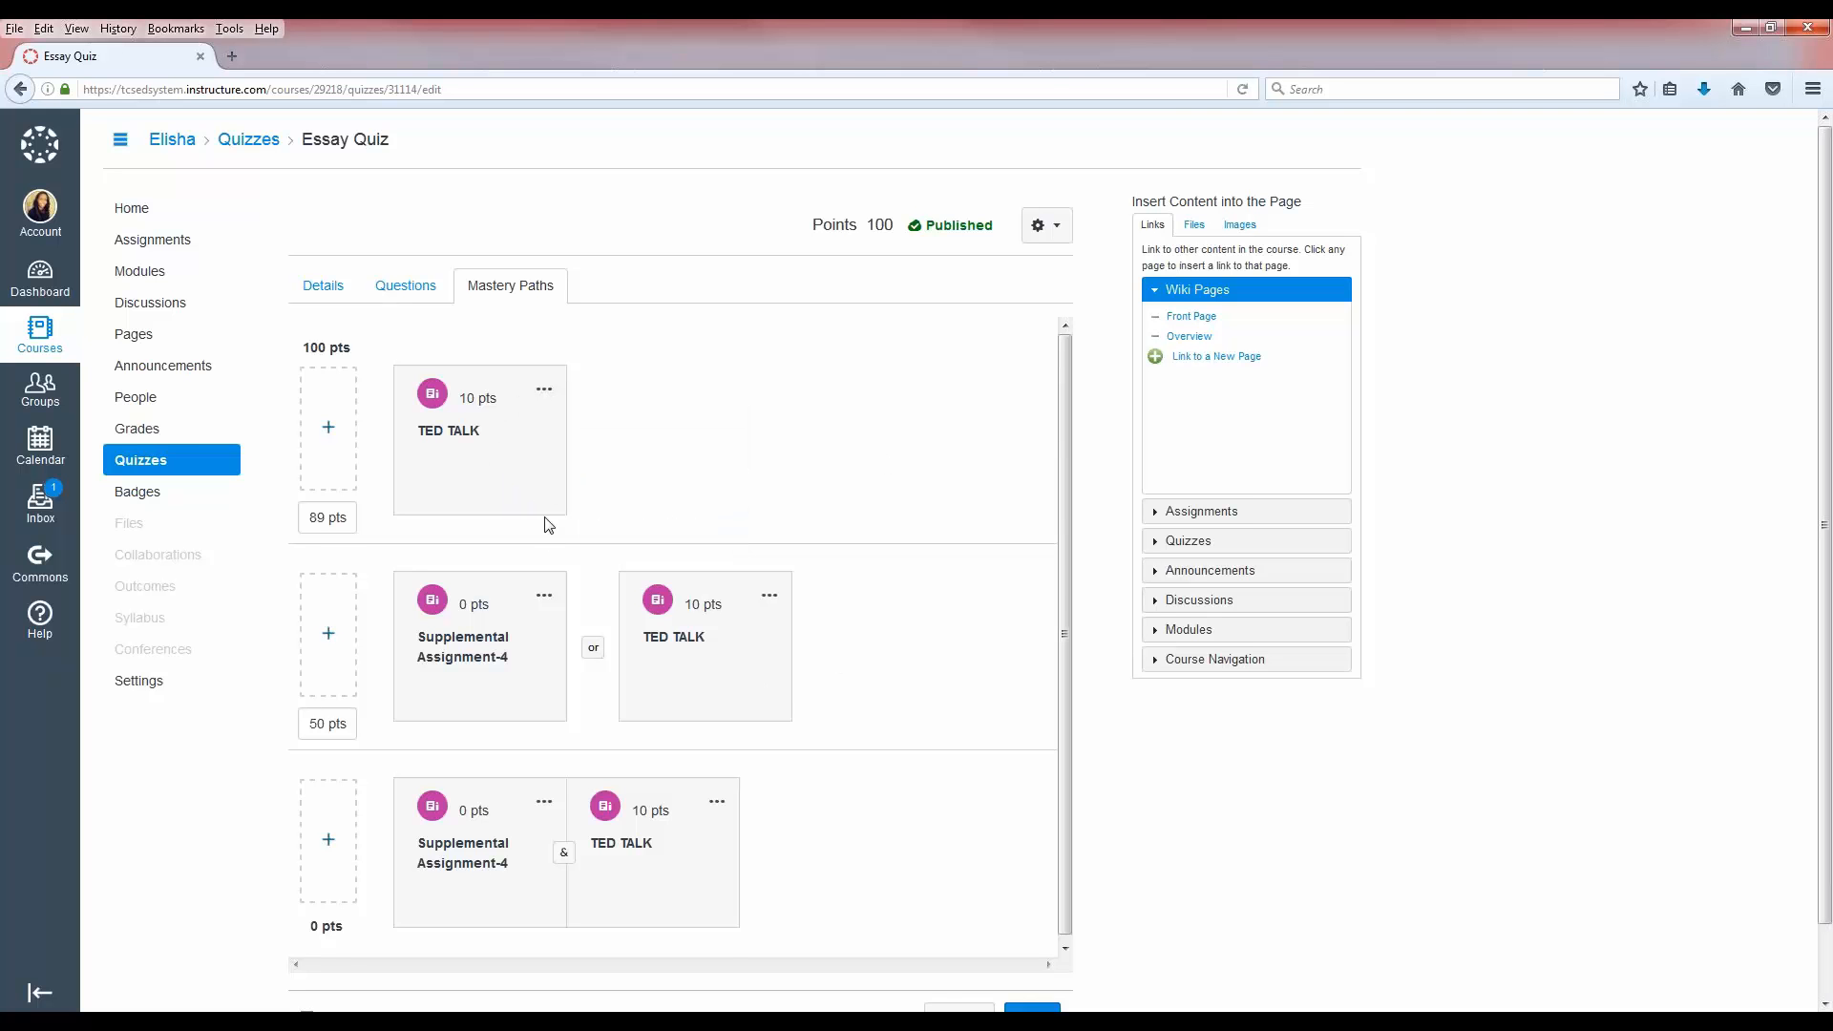
Step: Reselect the check marks of all assignments in the three Mastery Path ranges and save the quiz again
scroll(611, 515, "down", 1)
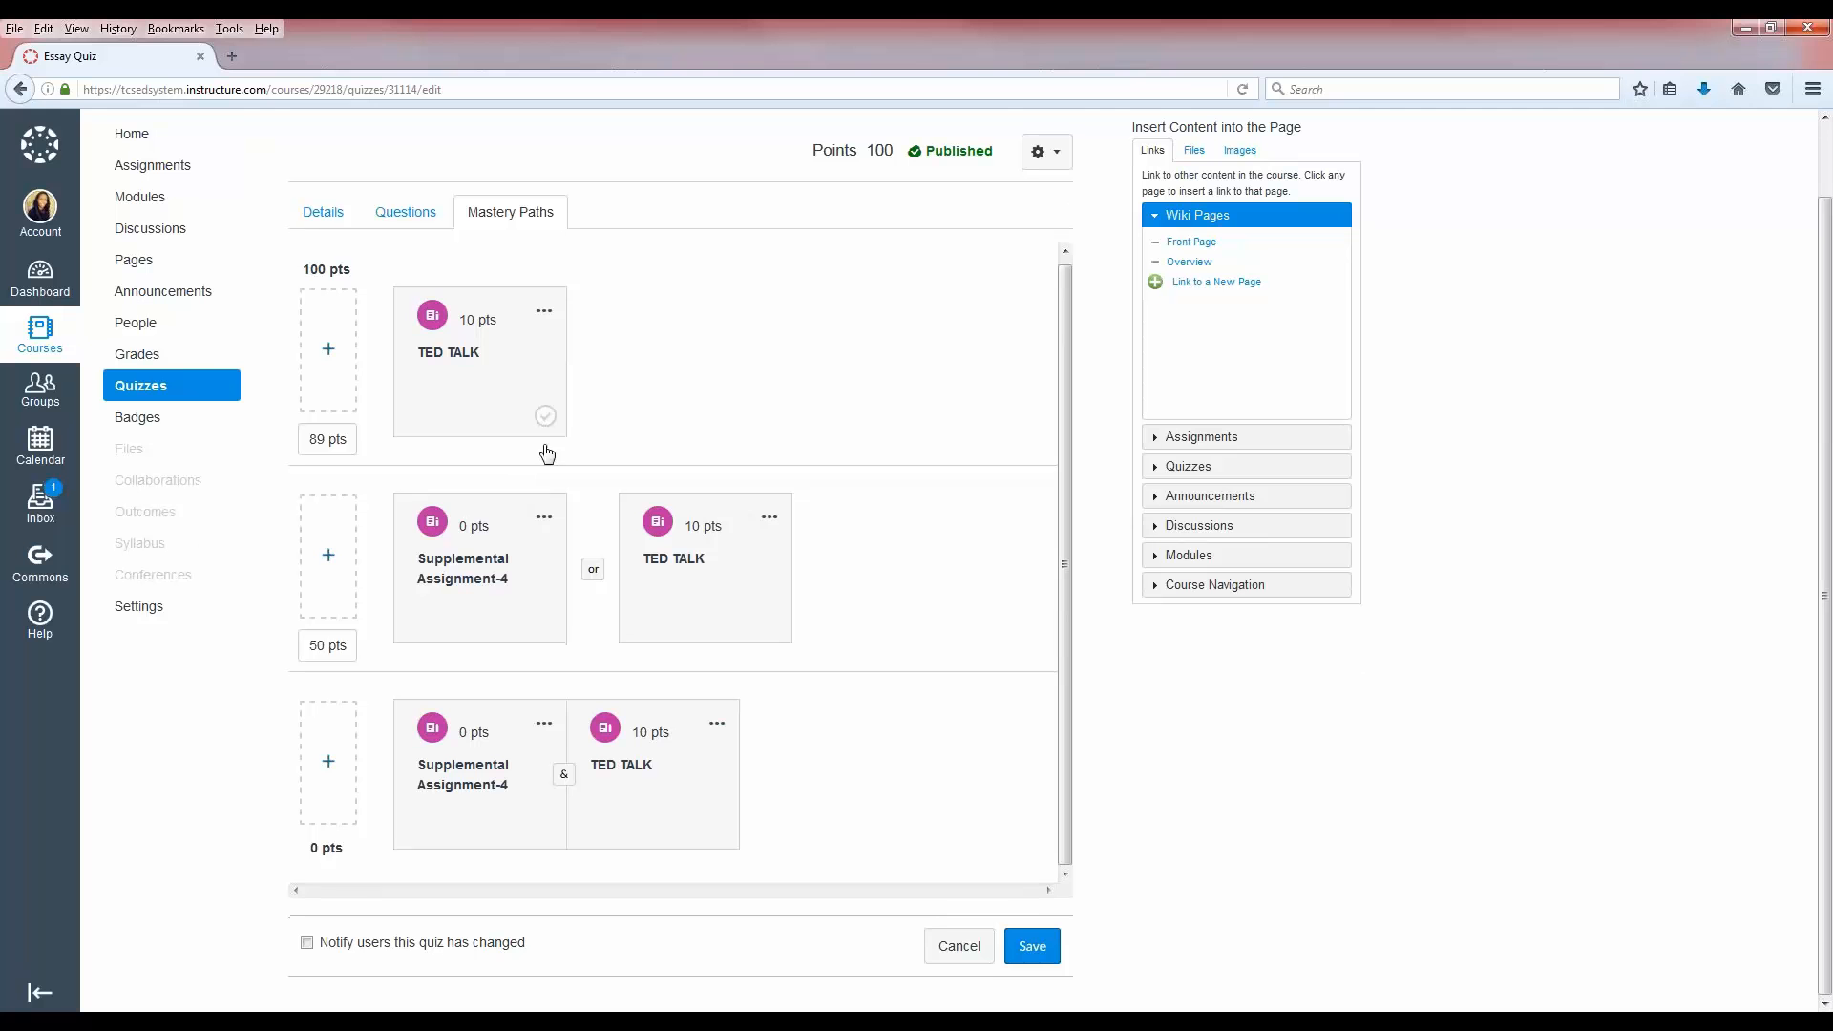
left_click(545, 417)
left_click(545, 623)
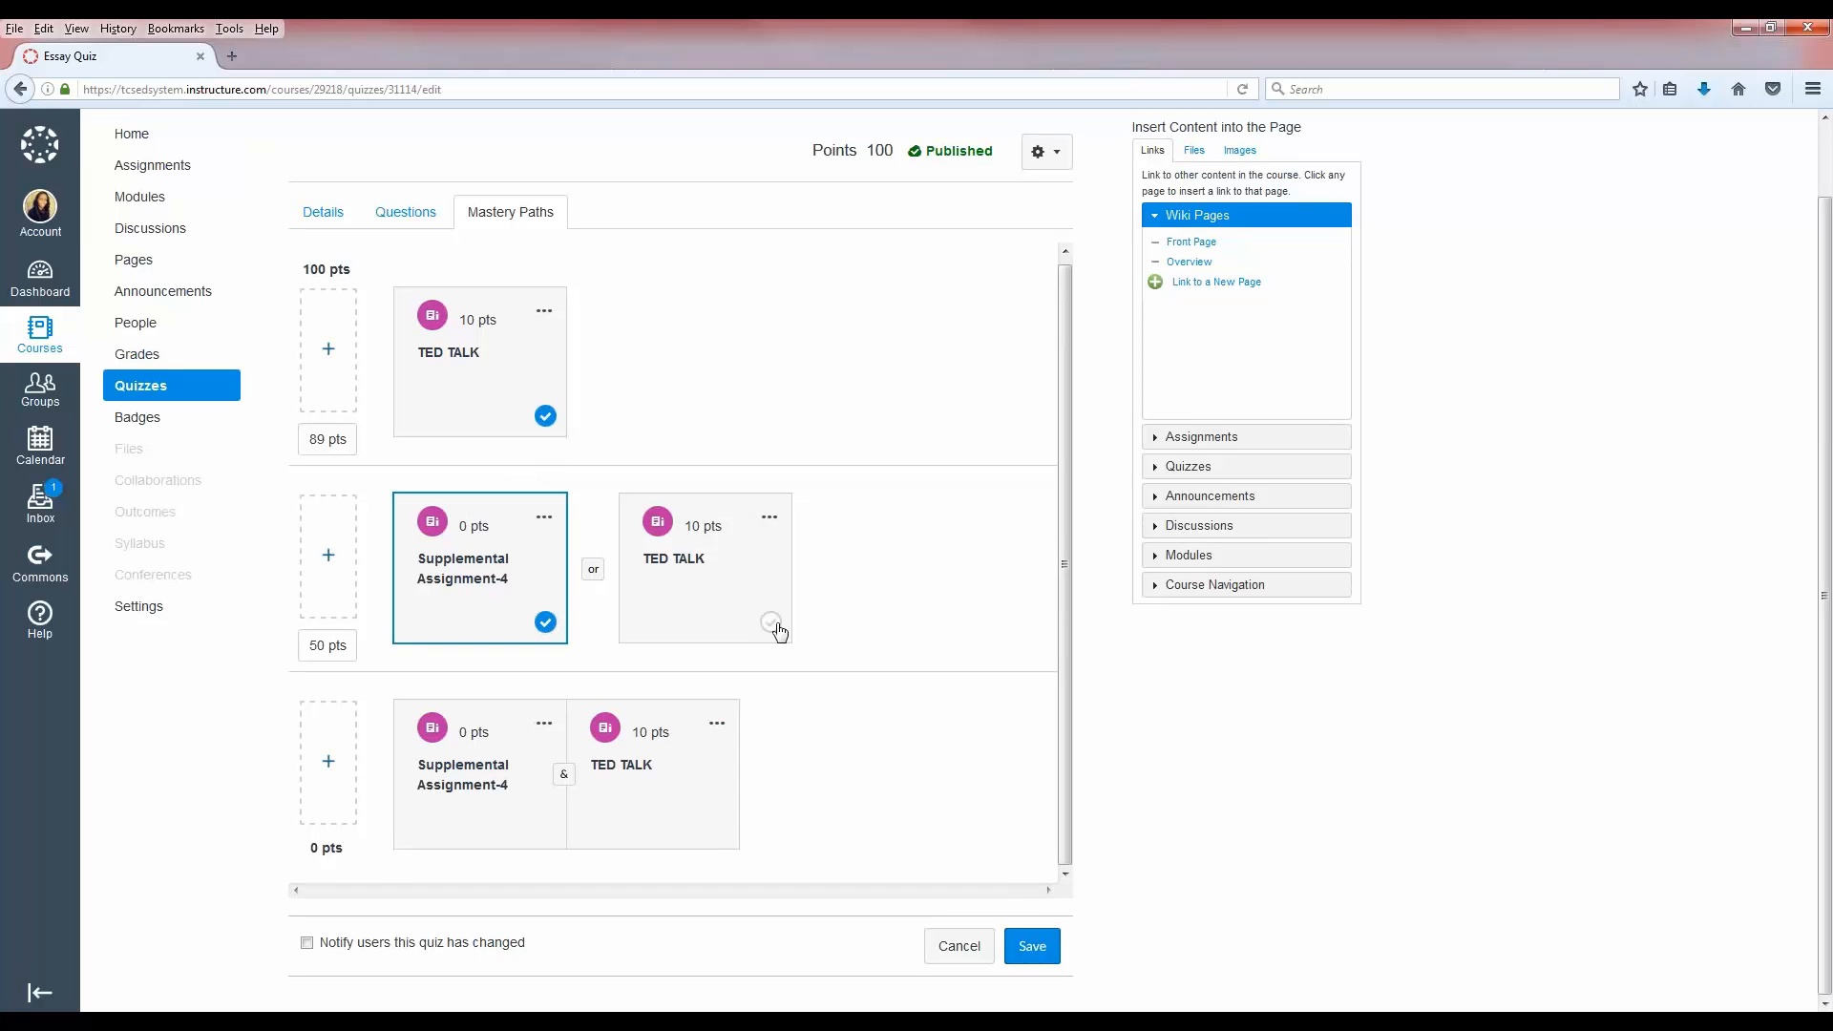
left_click(771, 624)
left_click(718, 829)
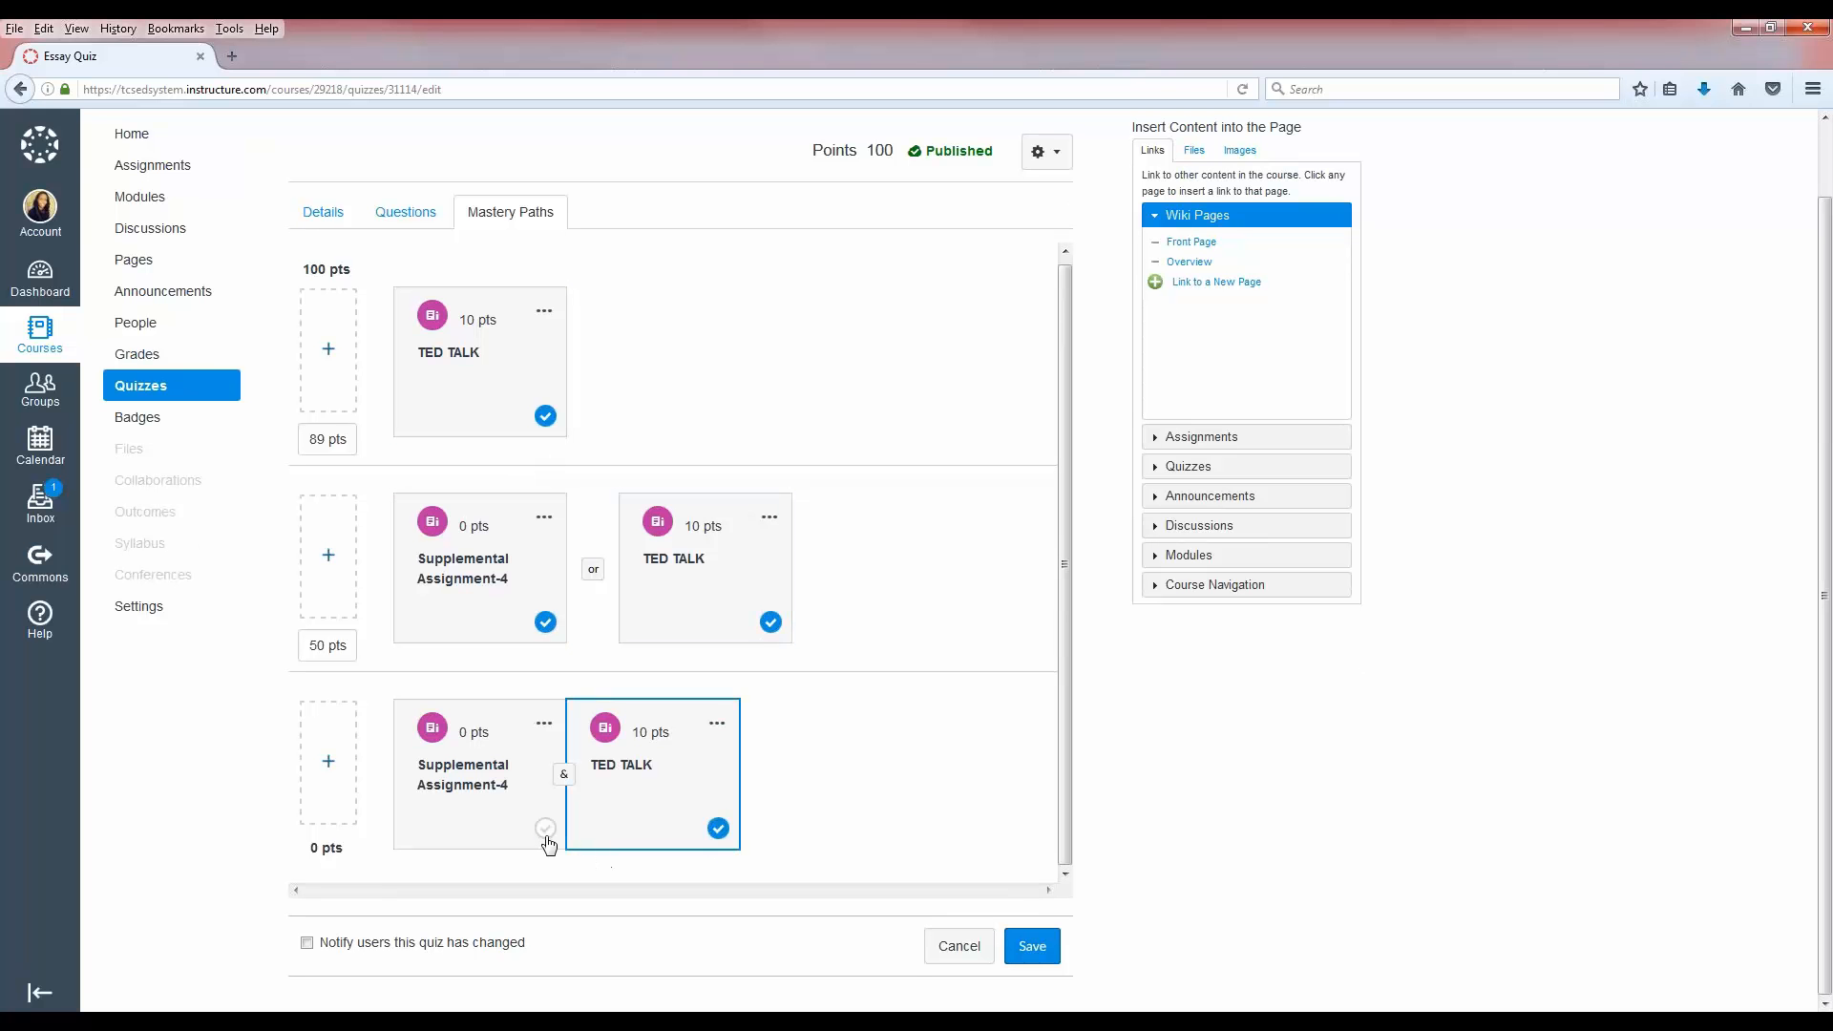
left_click(545, 829)
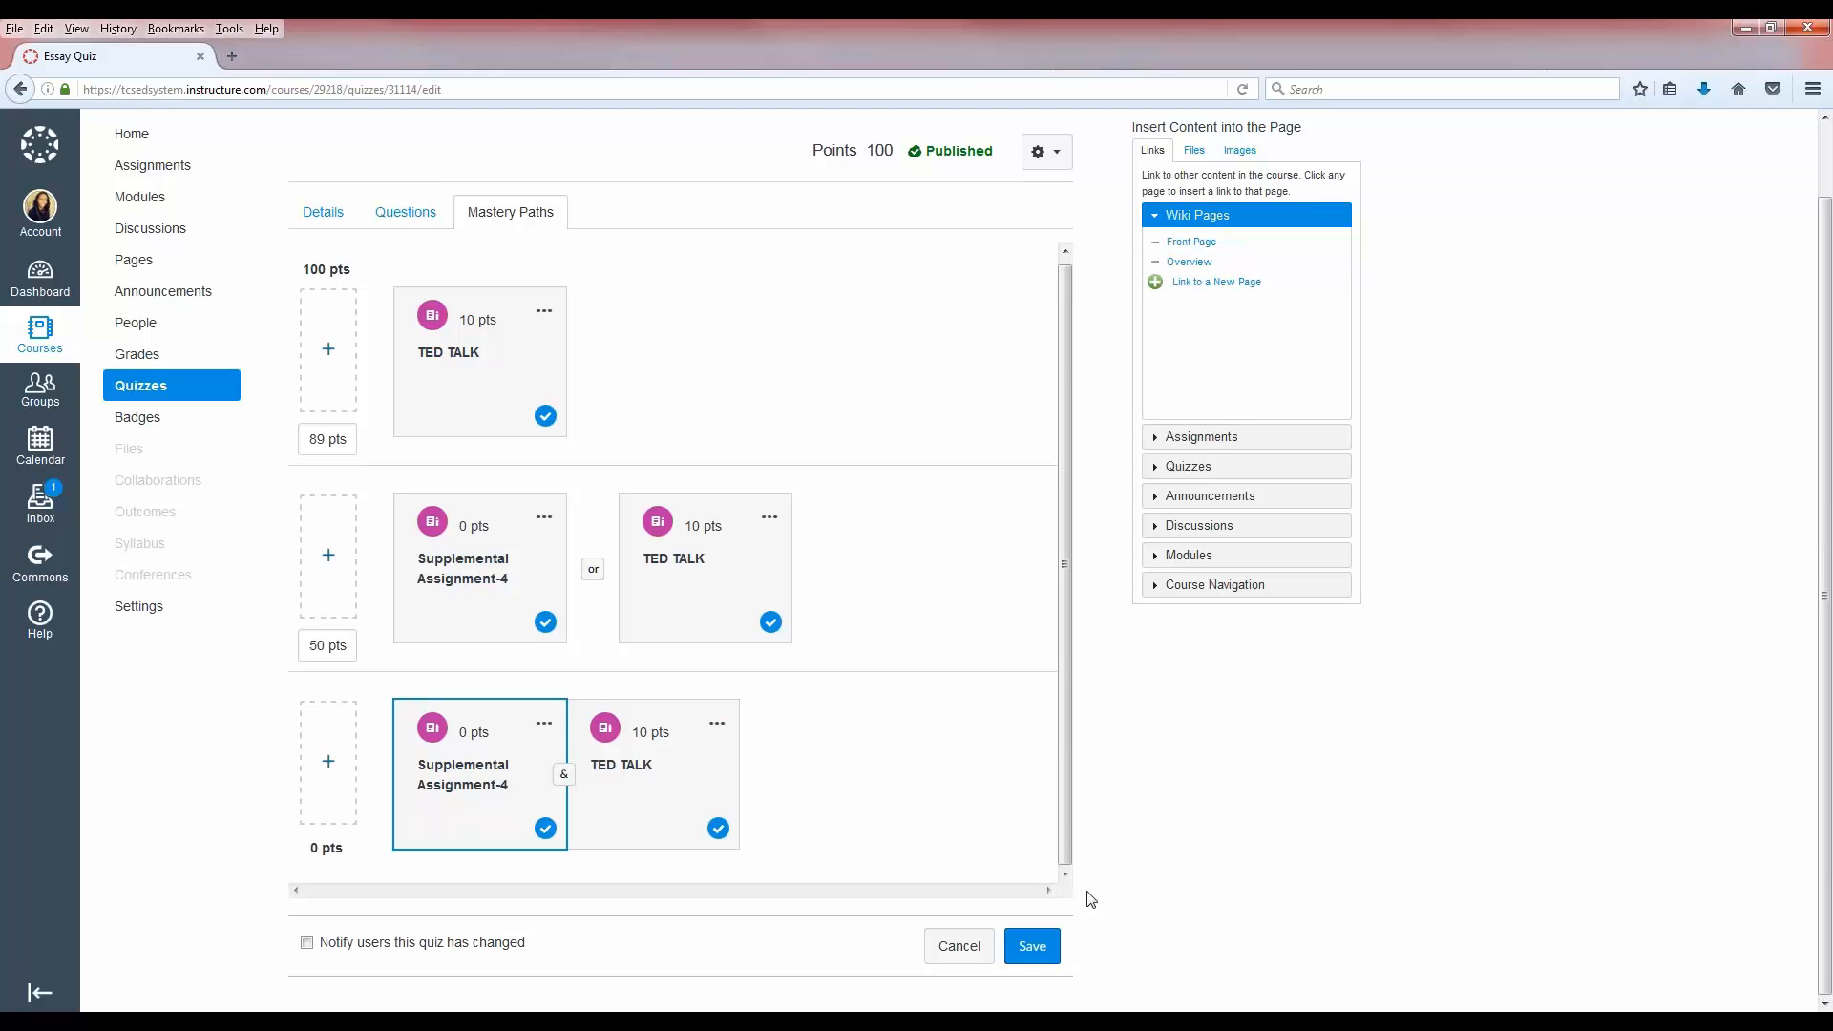
left_click(1035, 948)
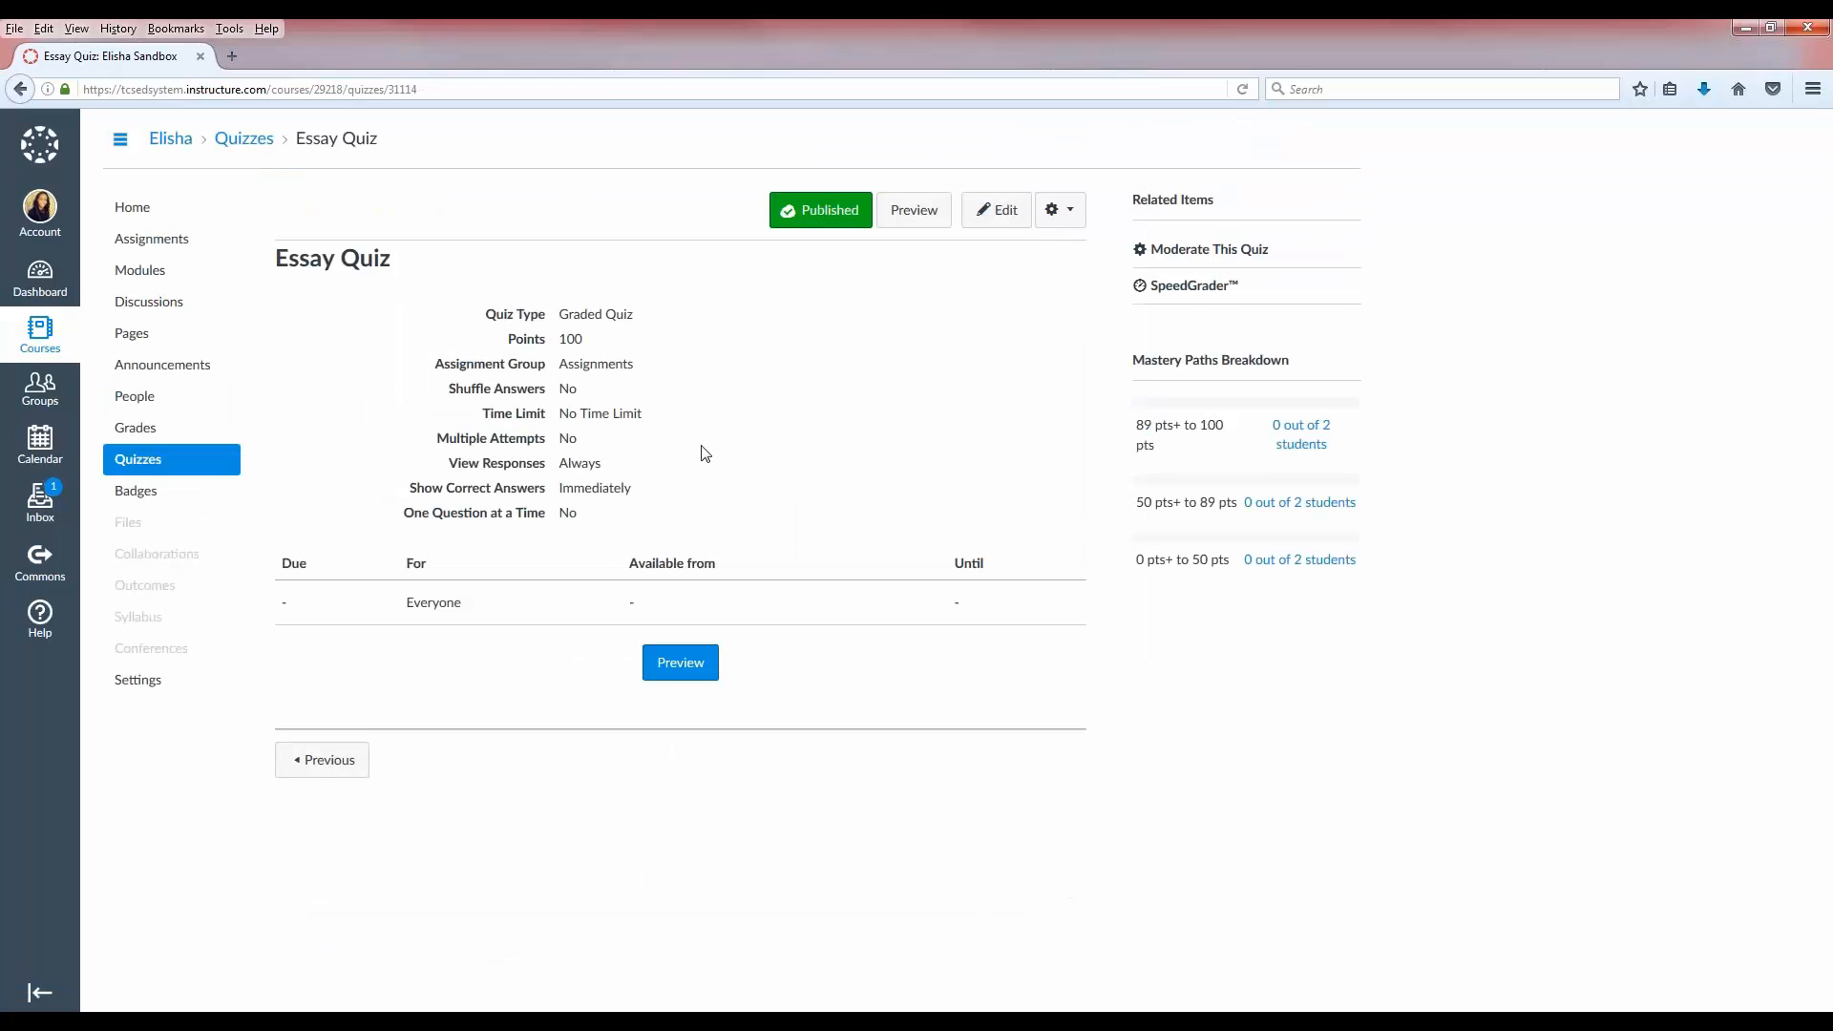
Step: Review the items and Mastery Paths labels in Module One and Module Two on the course's modules page
left_click(157, 277)
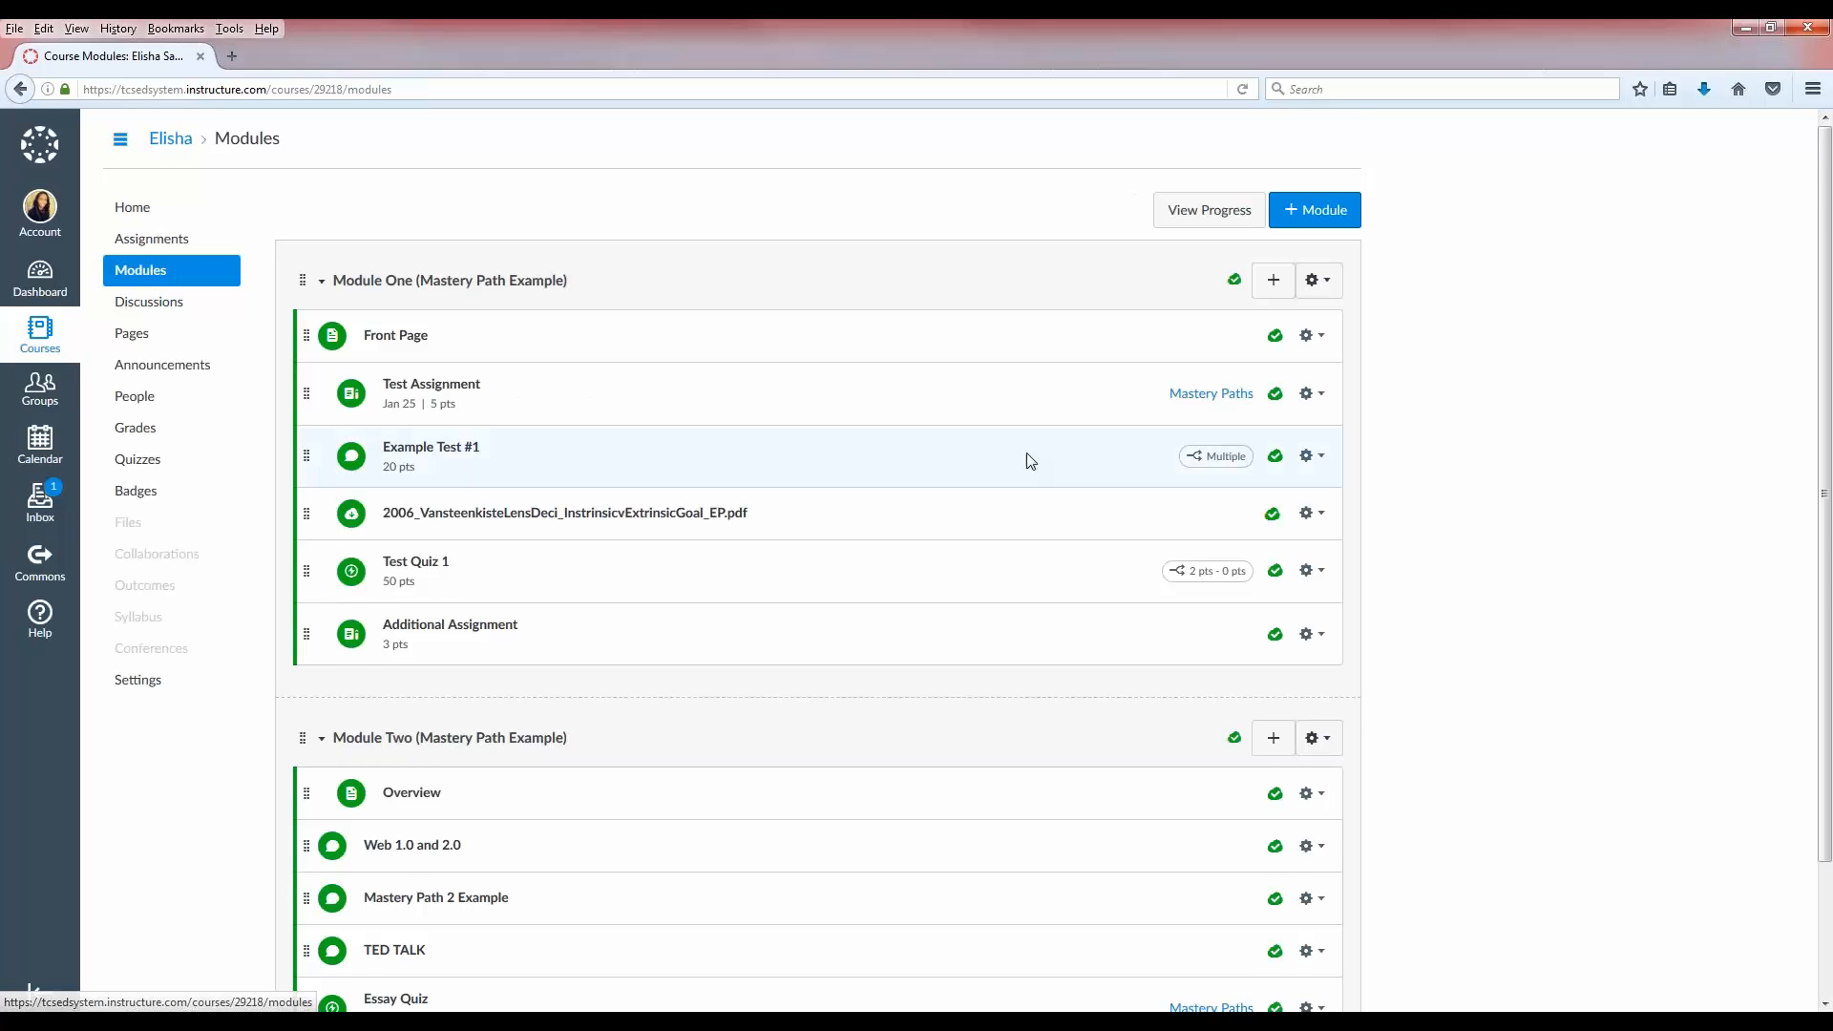
scroll(1041, 506, "down", 2)
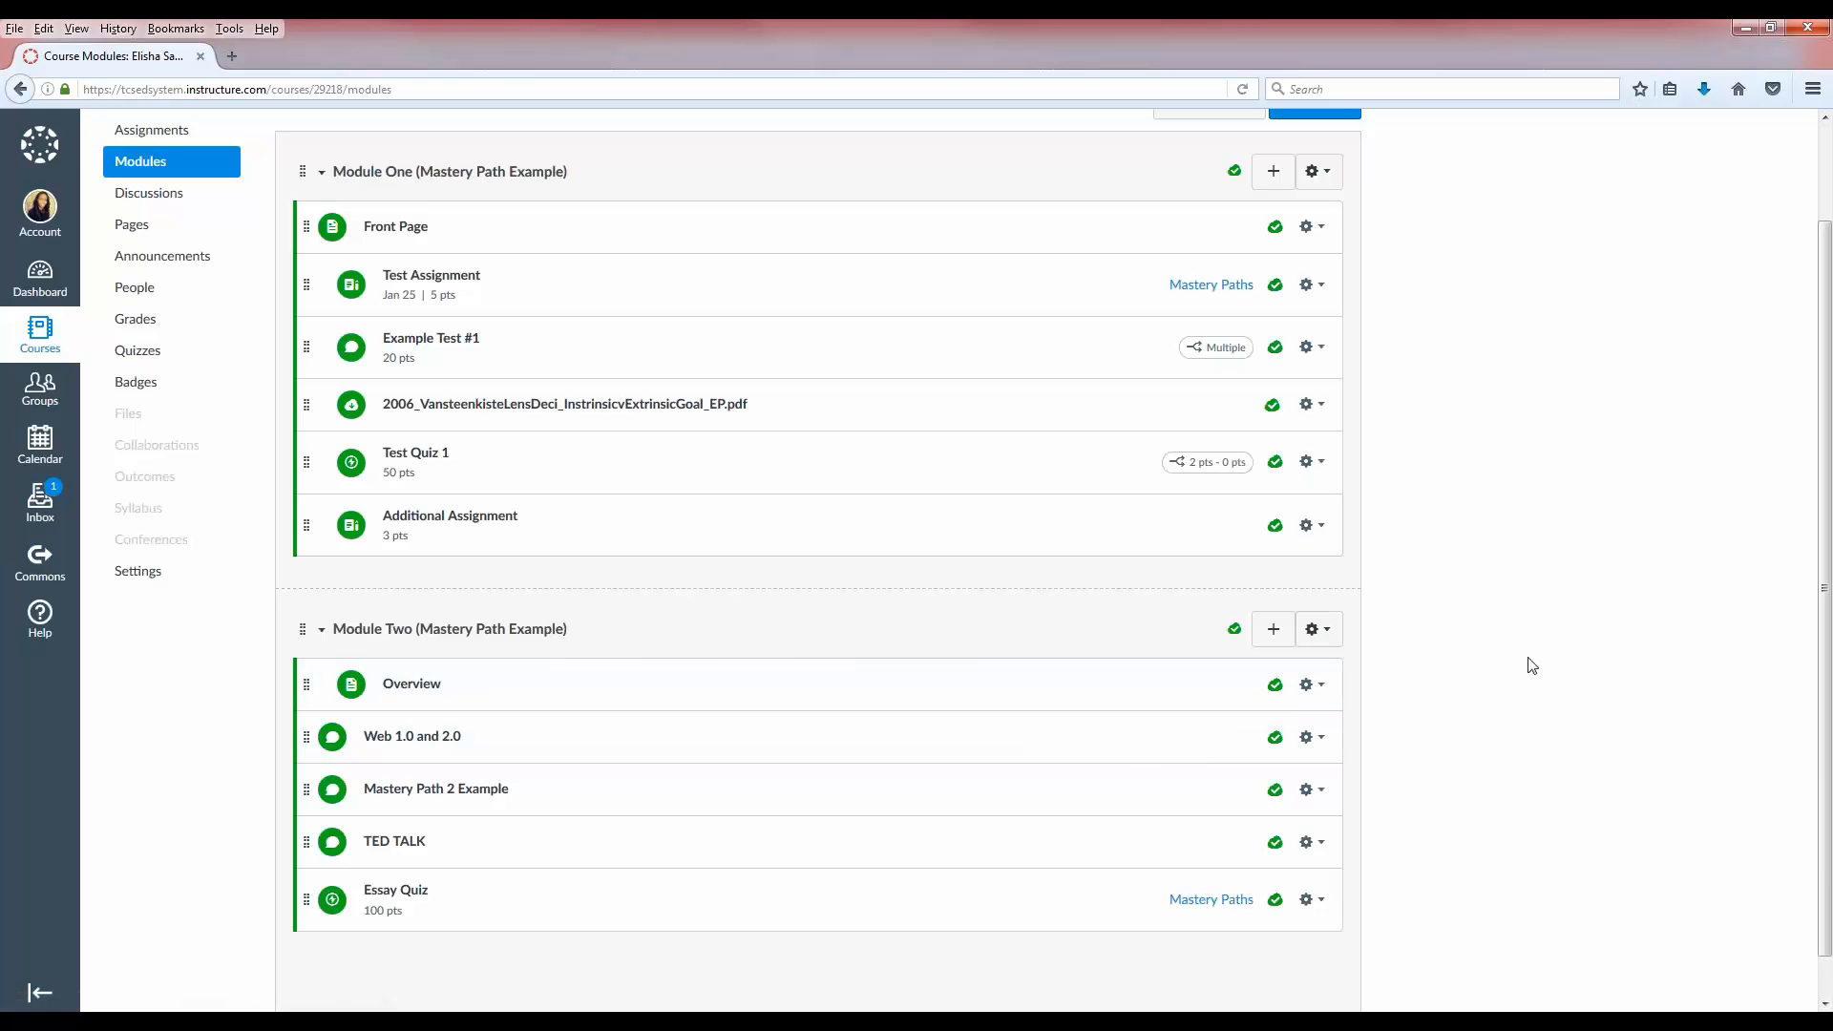
scroll(1528, 668, "up", 2)
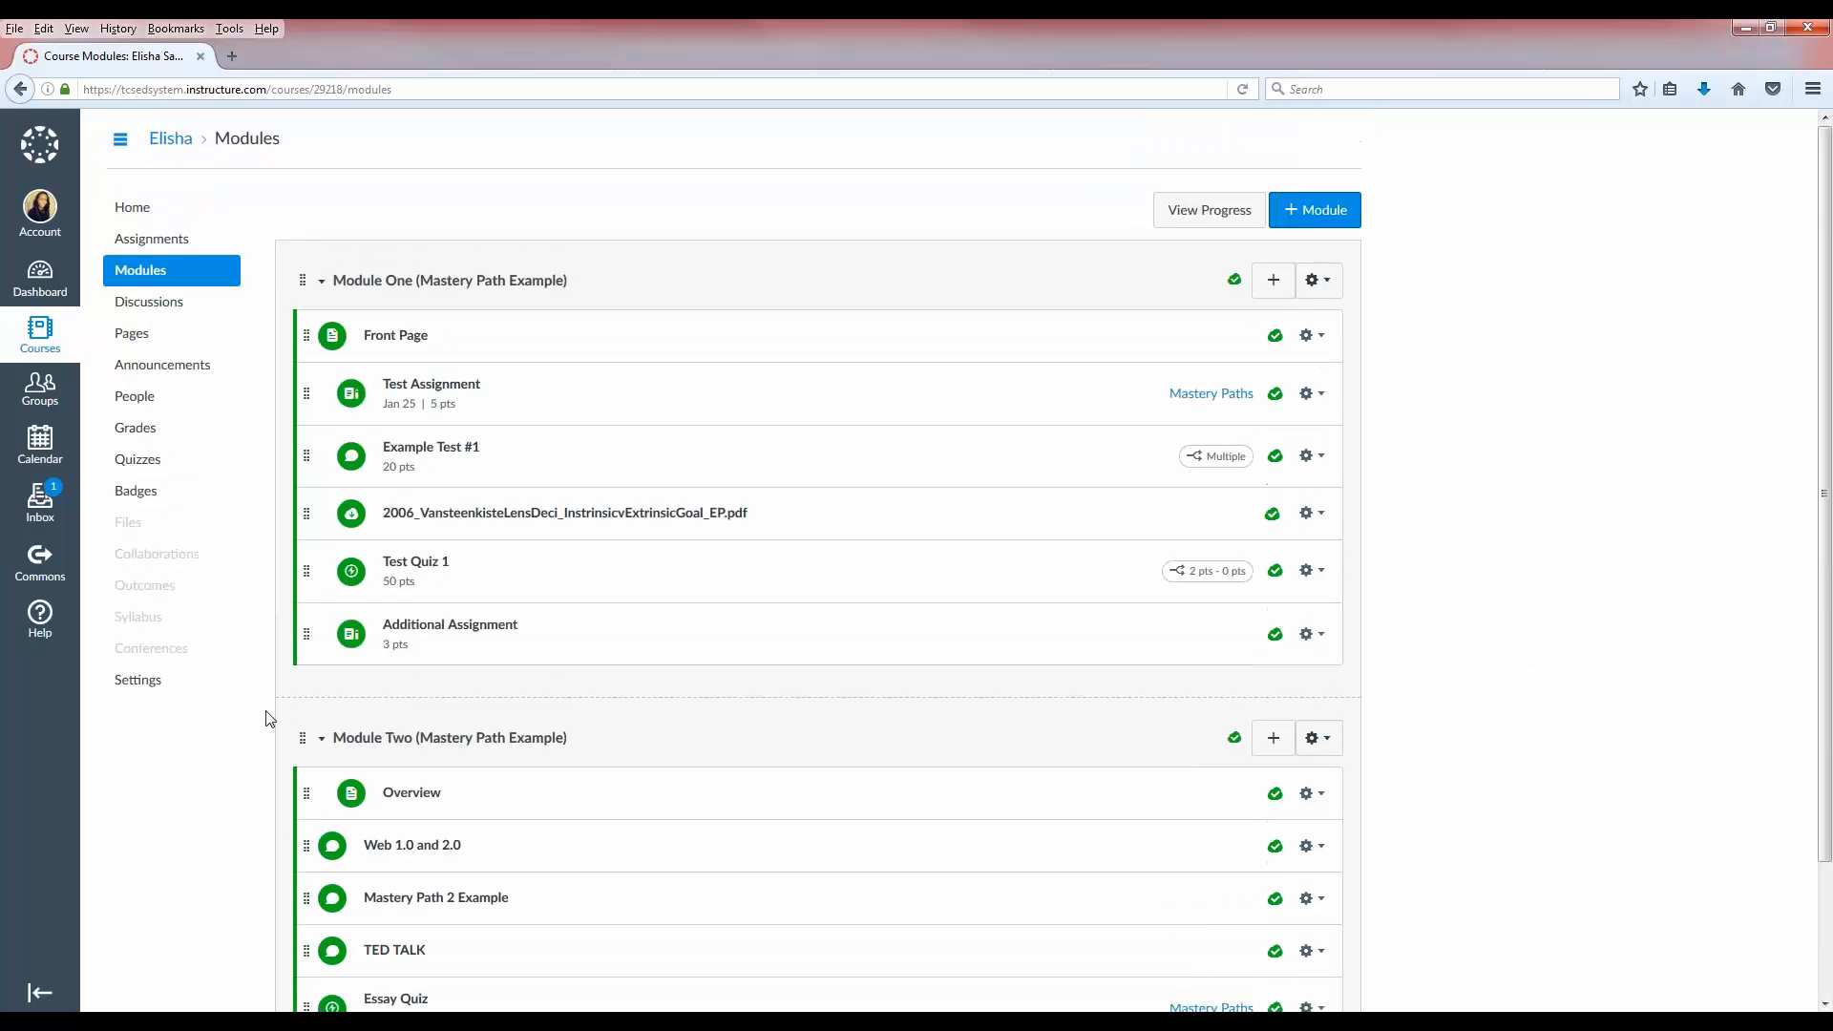
Step: Enter Student View from the course settings and open the course modules as the test student
left_click(153, 682)
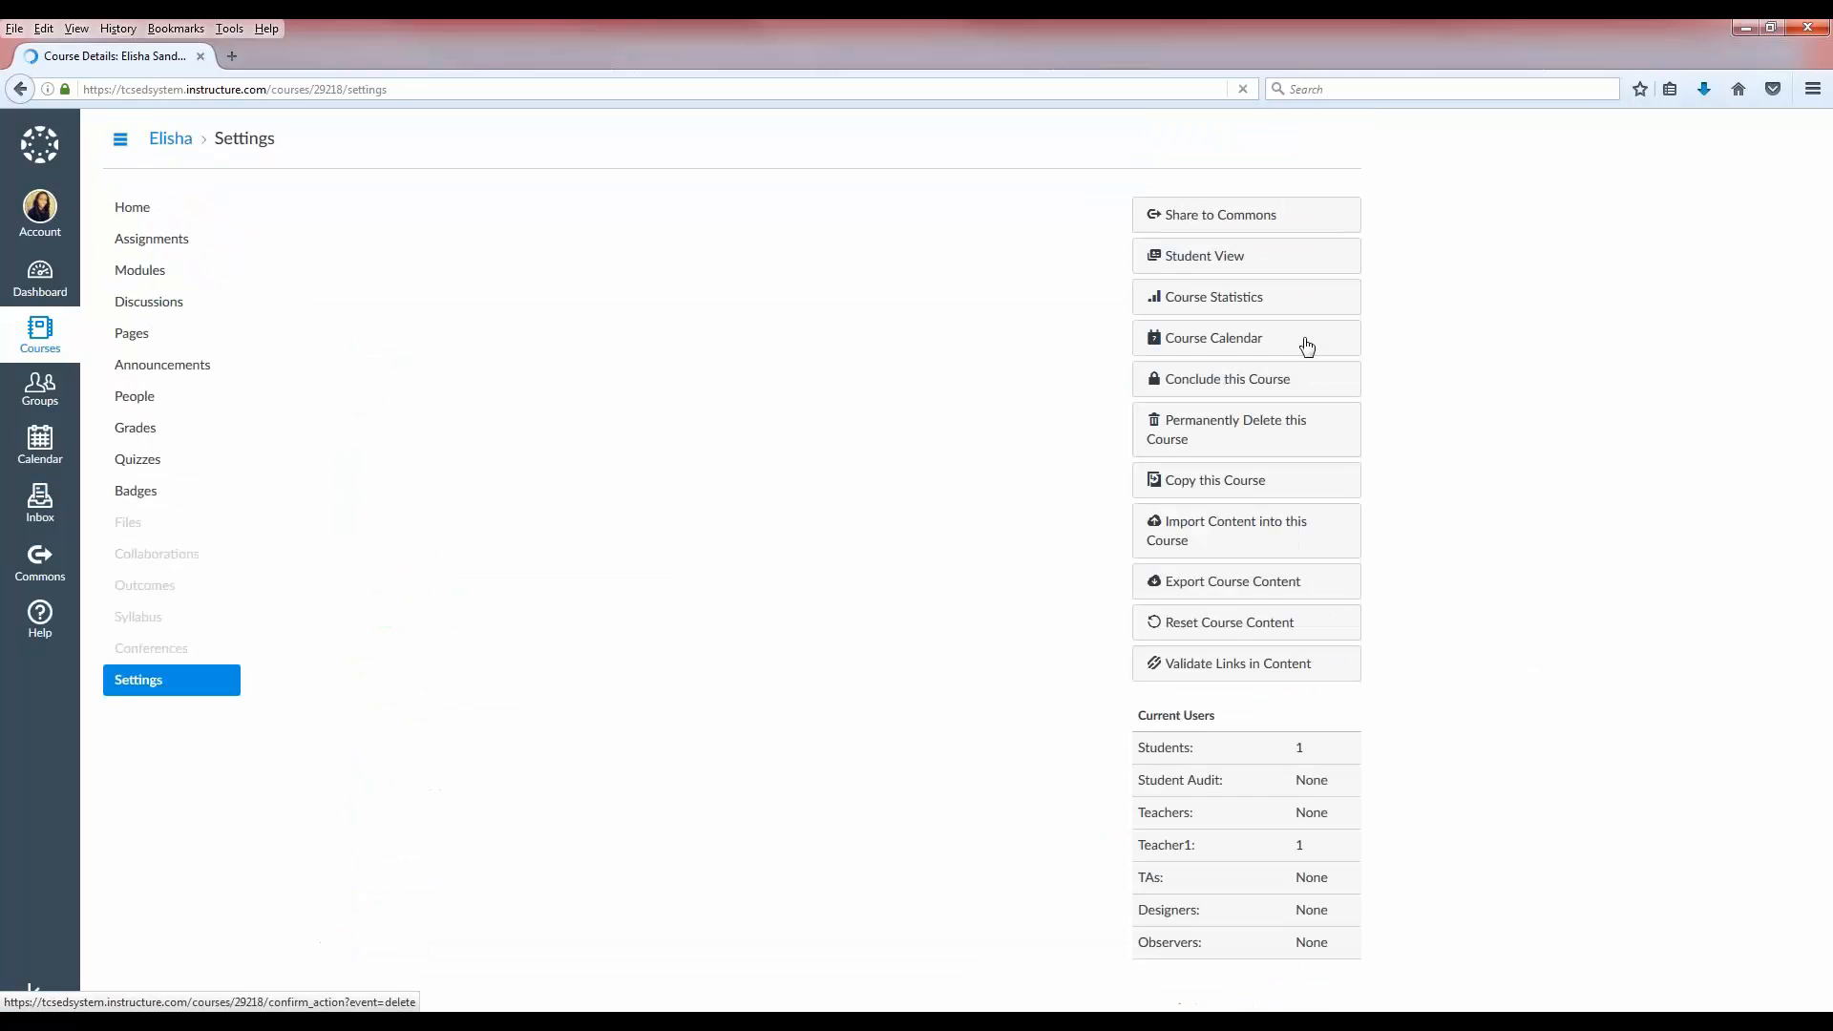
left_click(1210, 271)
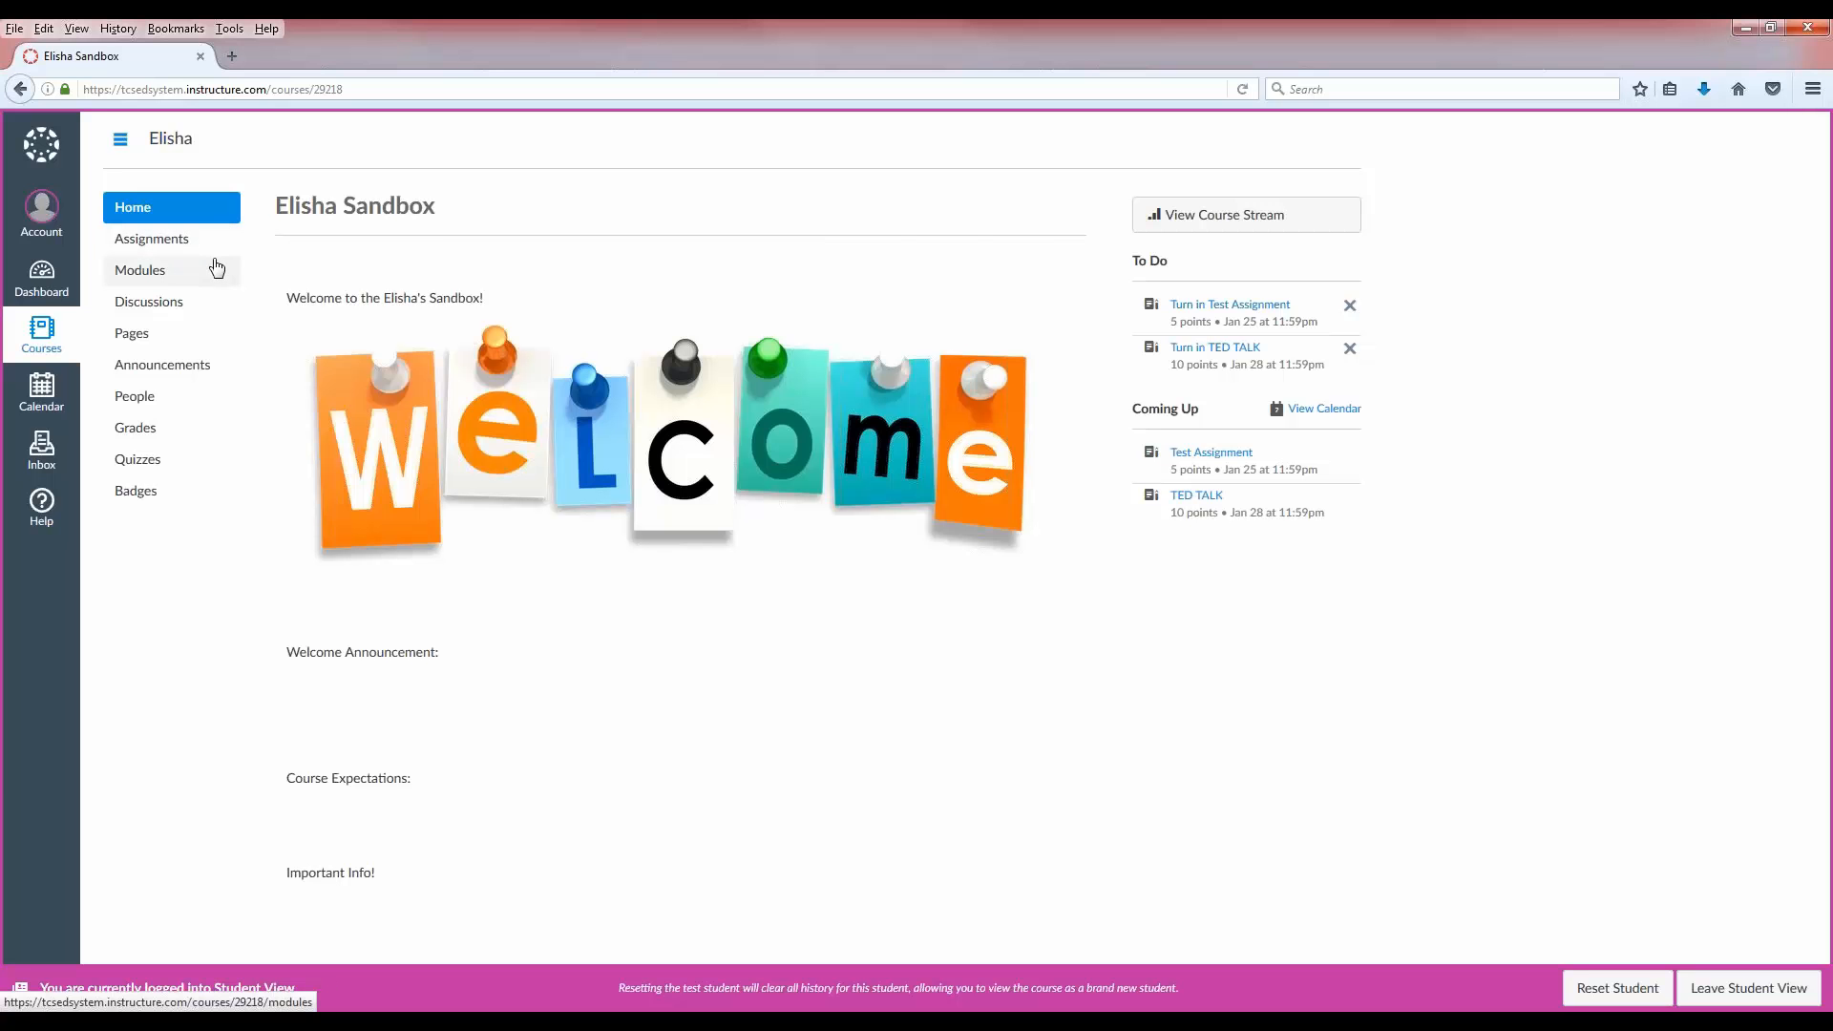
left_click(150, 274)
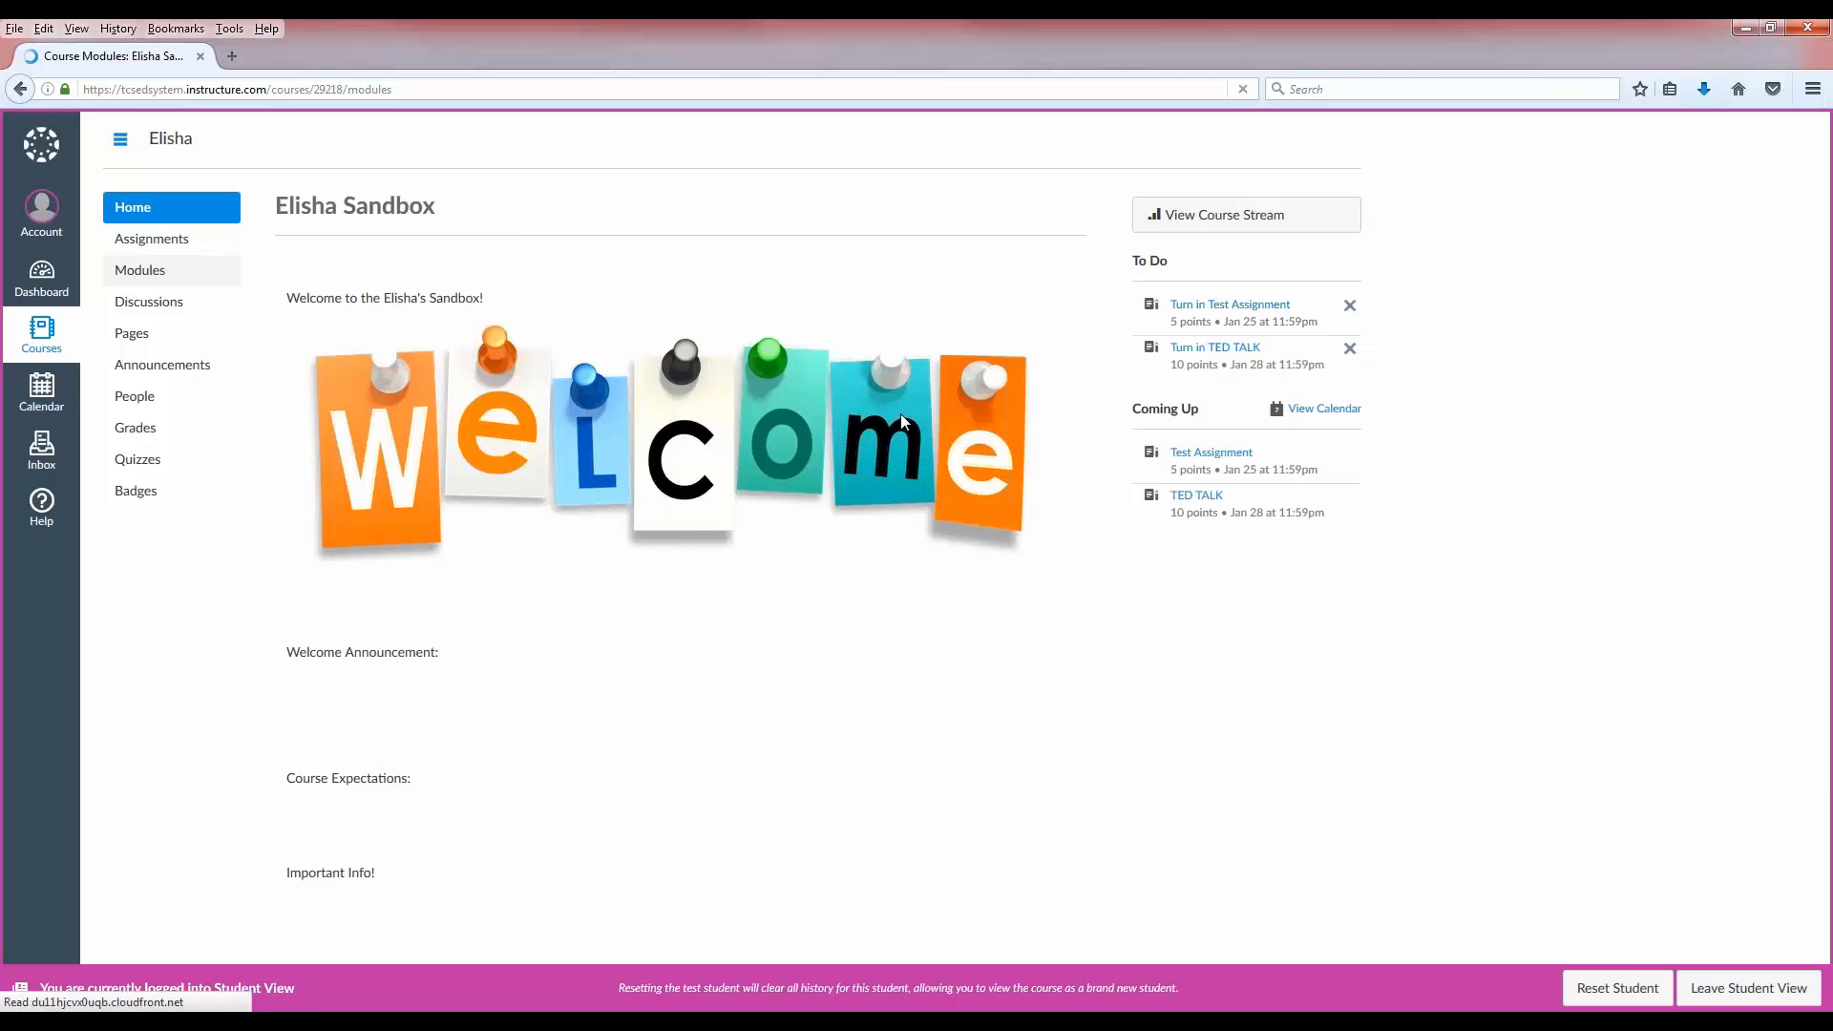
Step: Examine the locked Mastery Path items in Module One and Module Two and view the test student's grades
scroll(902, 417, "down", 3)
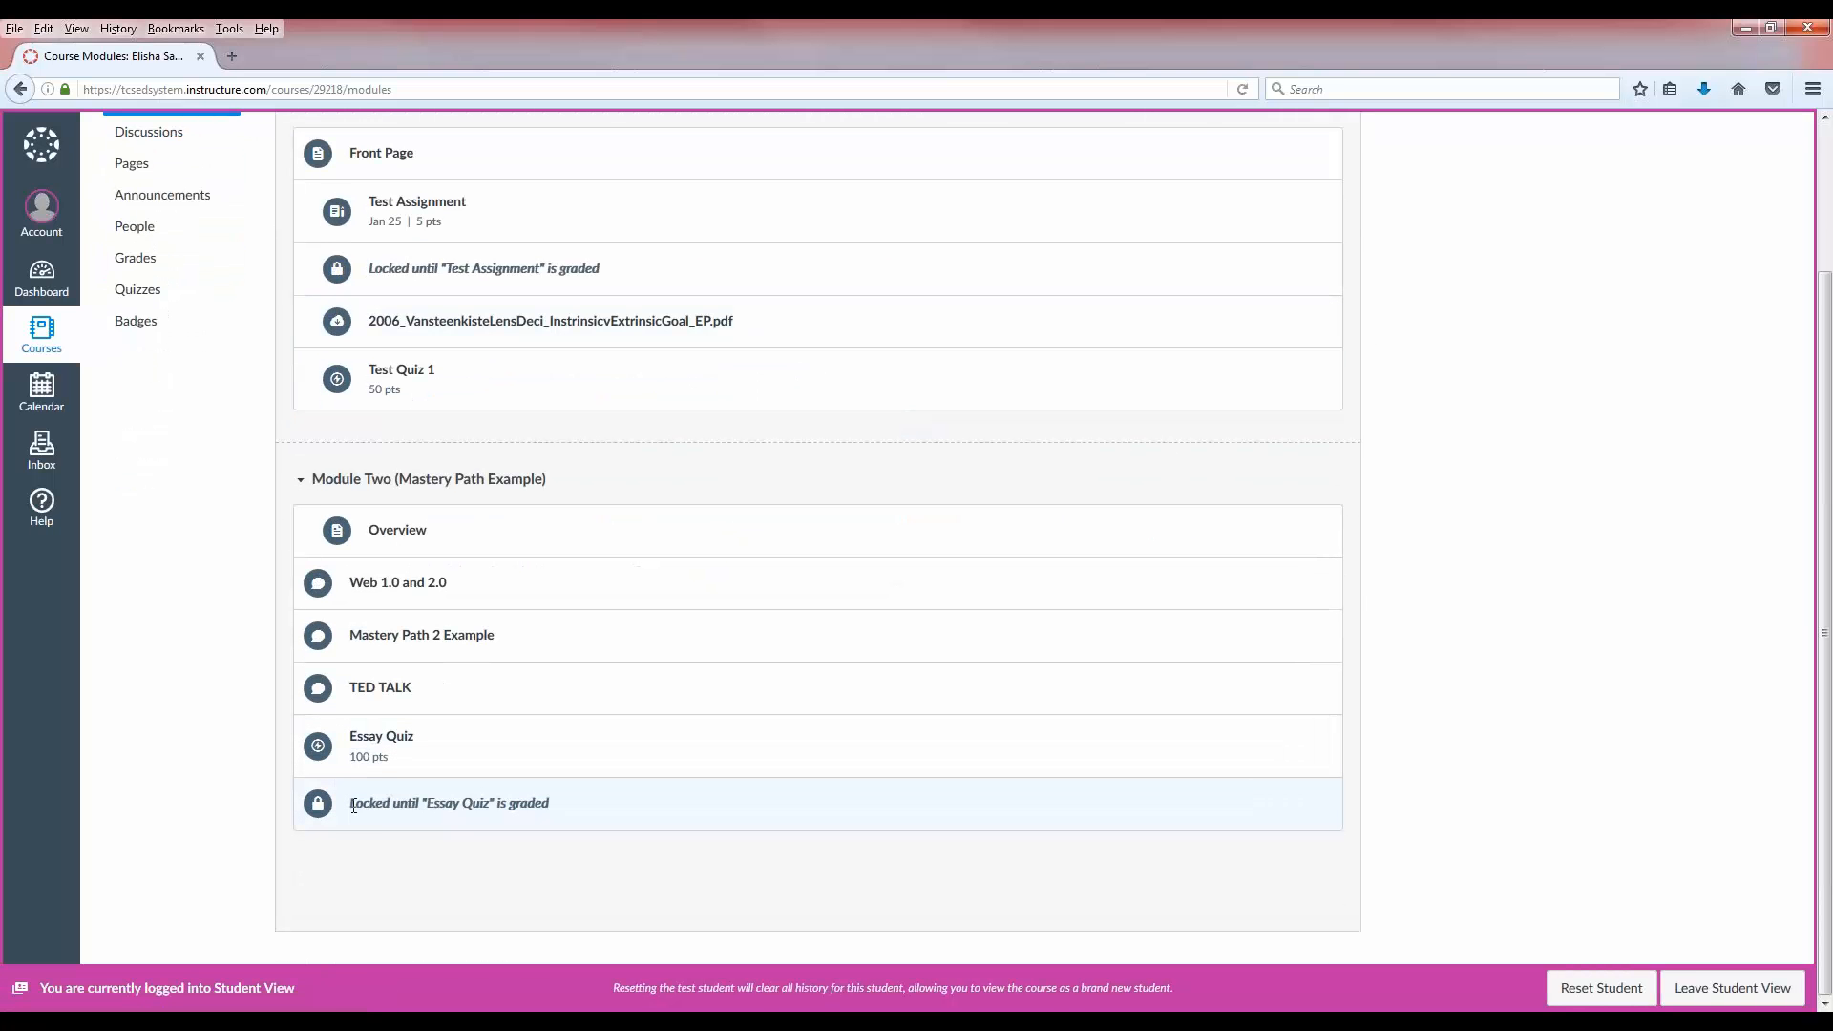
left_click_drag(353, 807, 543, 812)
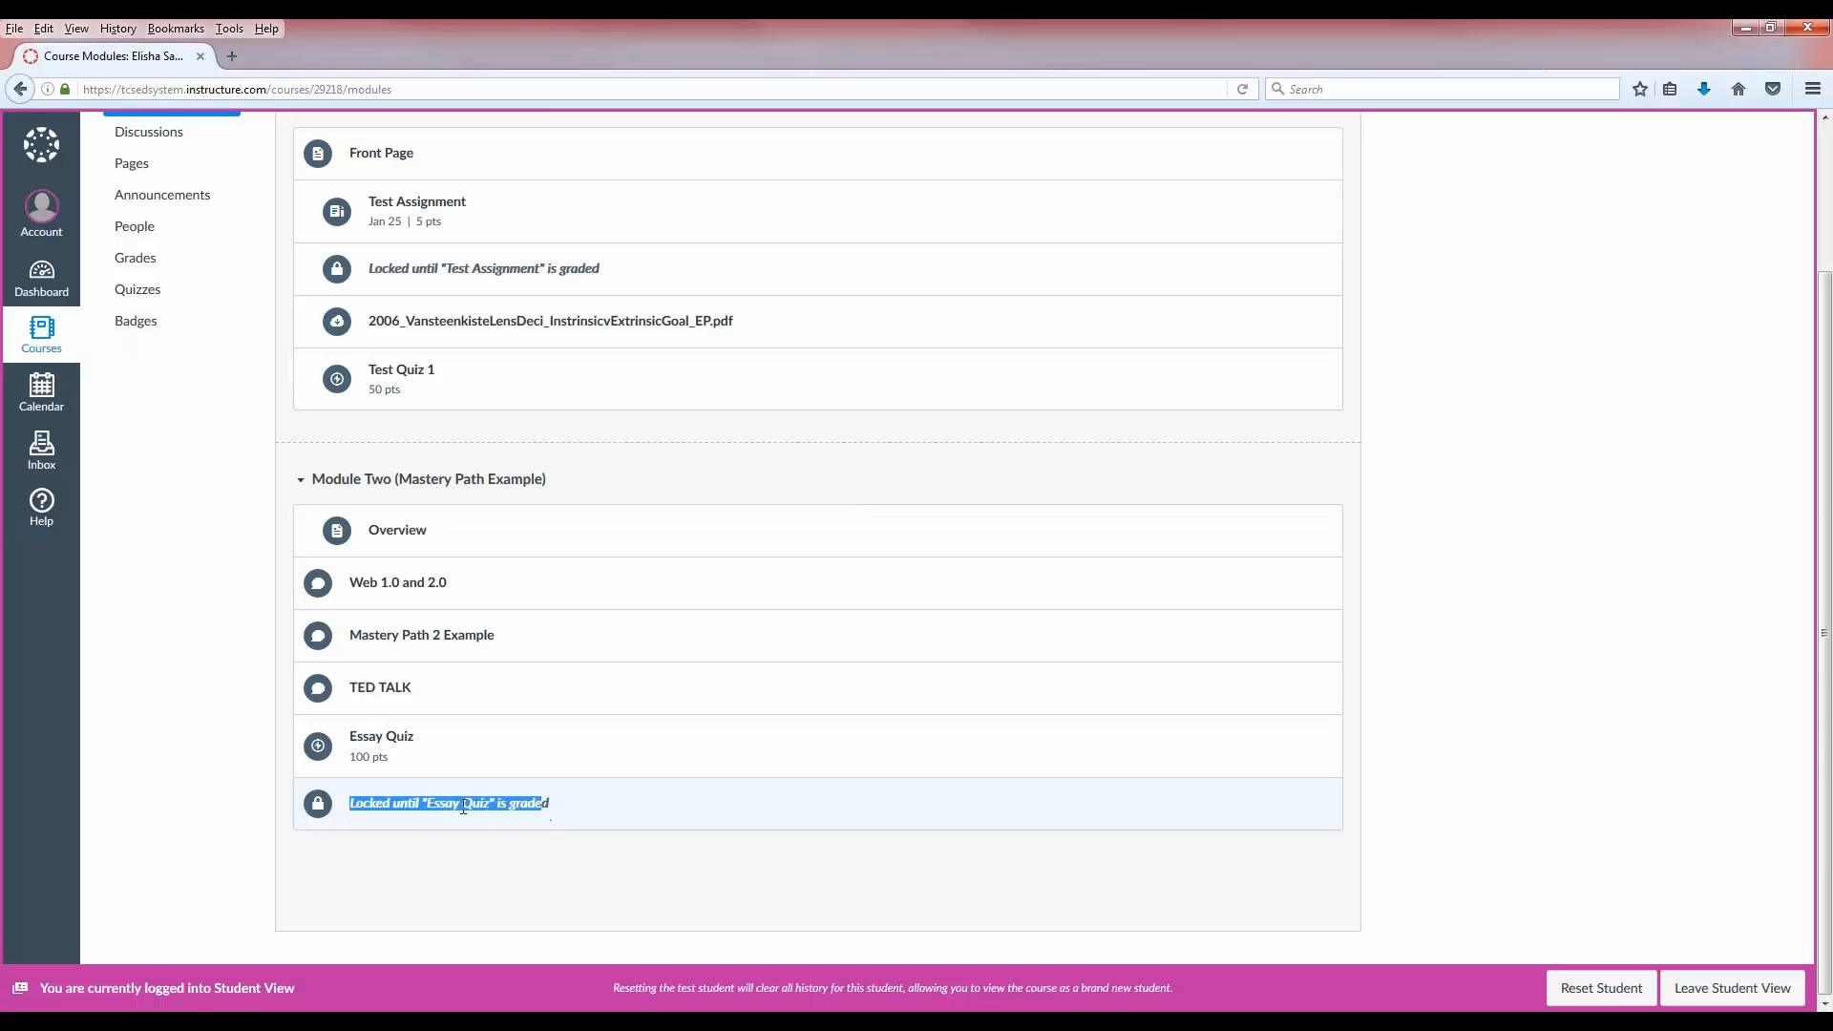
left_click(561, 810)
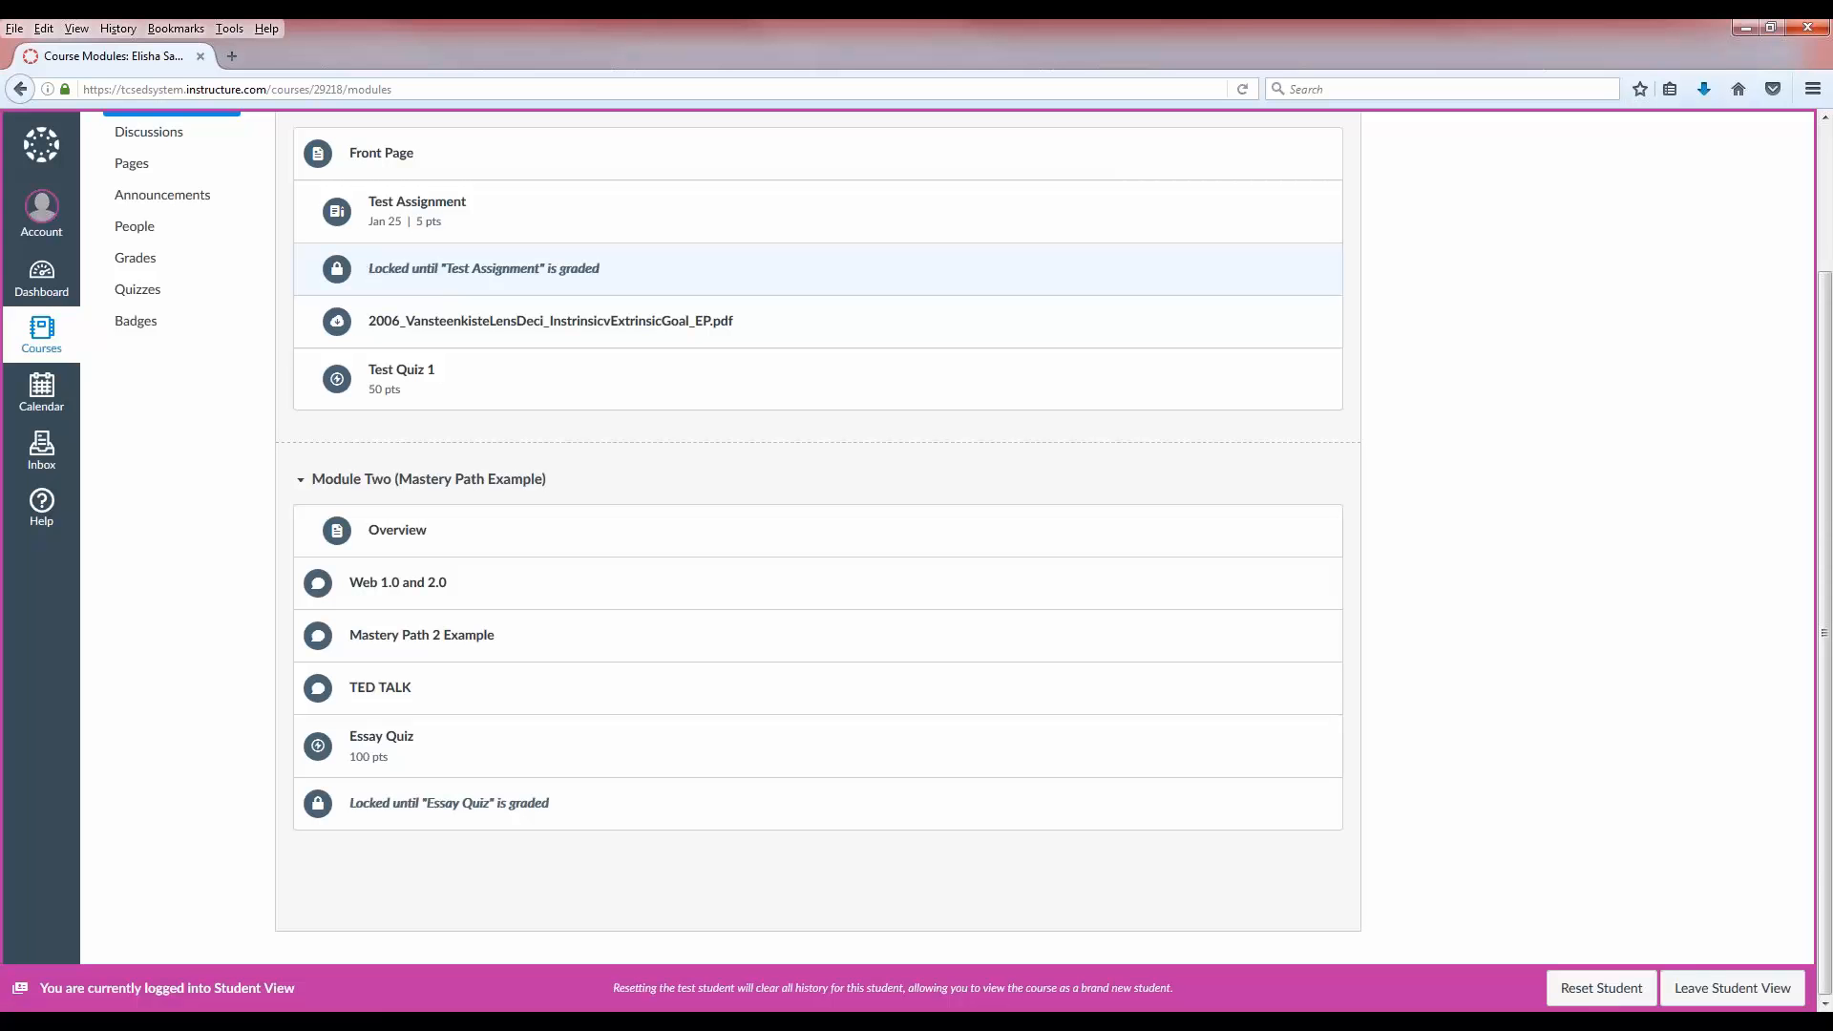
left_click_drag(369, 268, 602, 269)
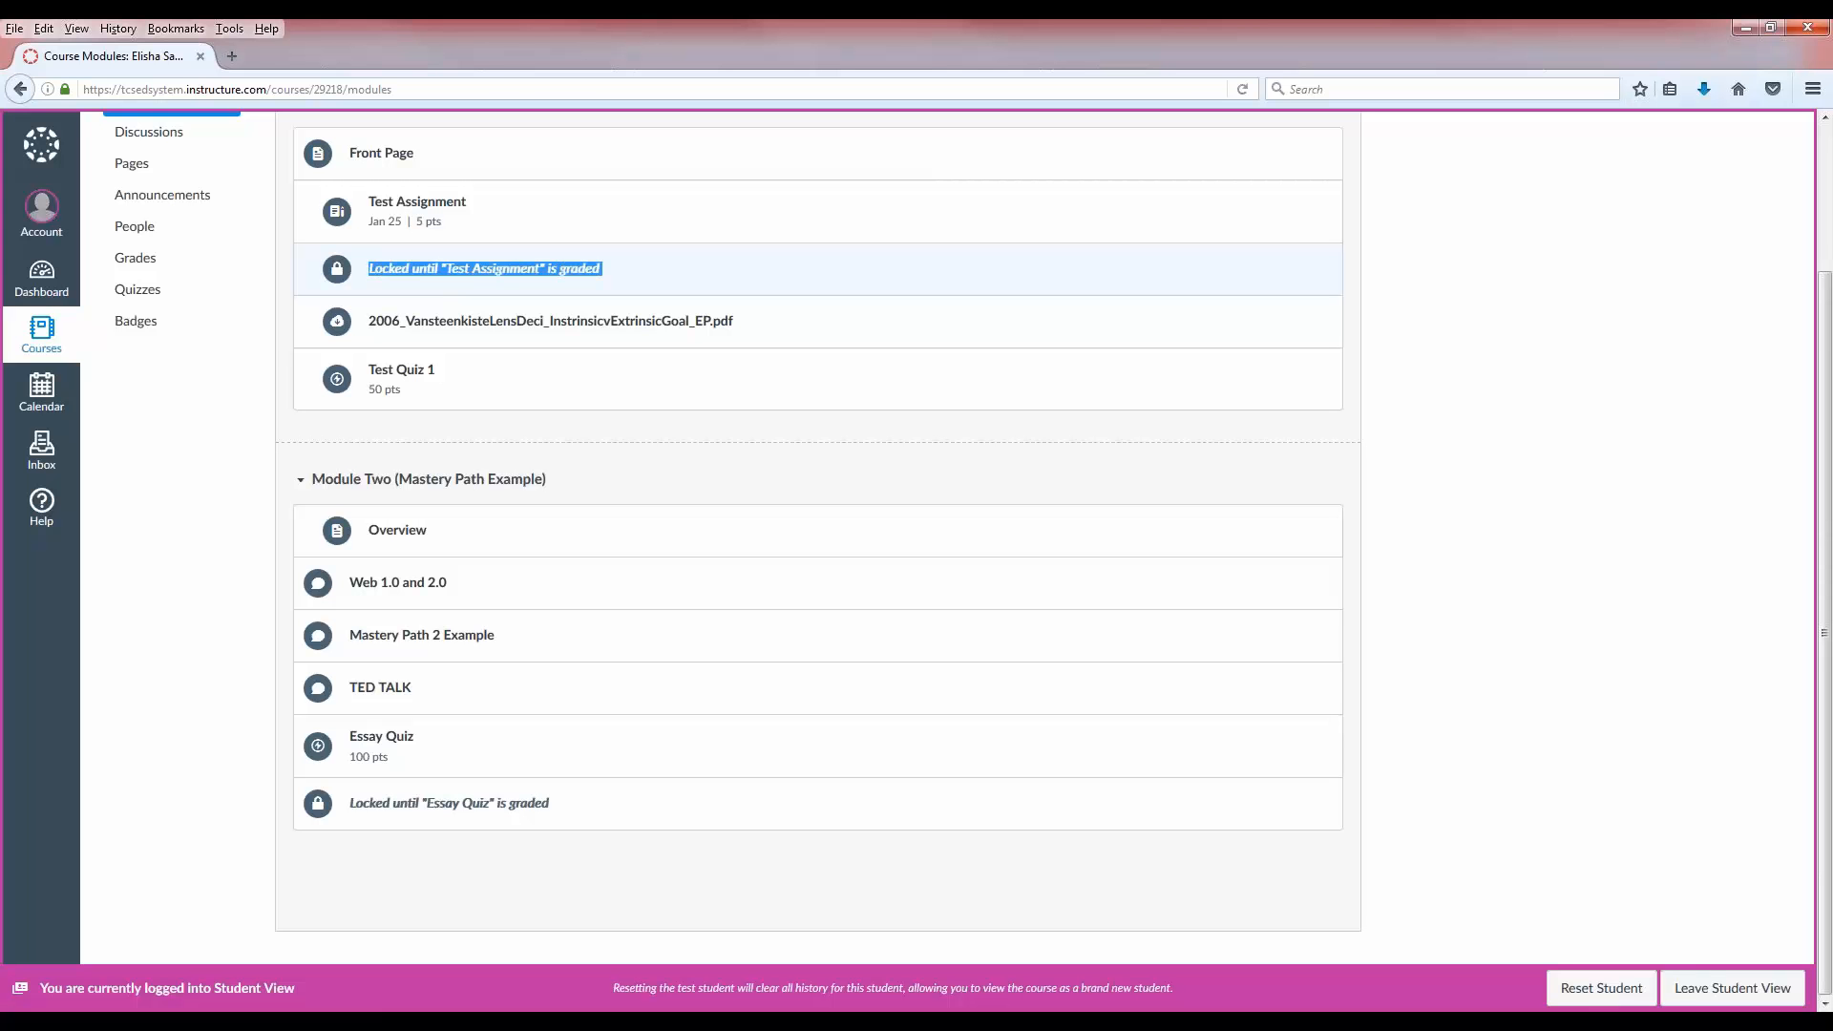
left_click(632, 460)
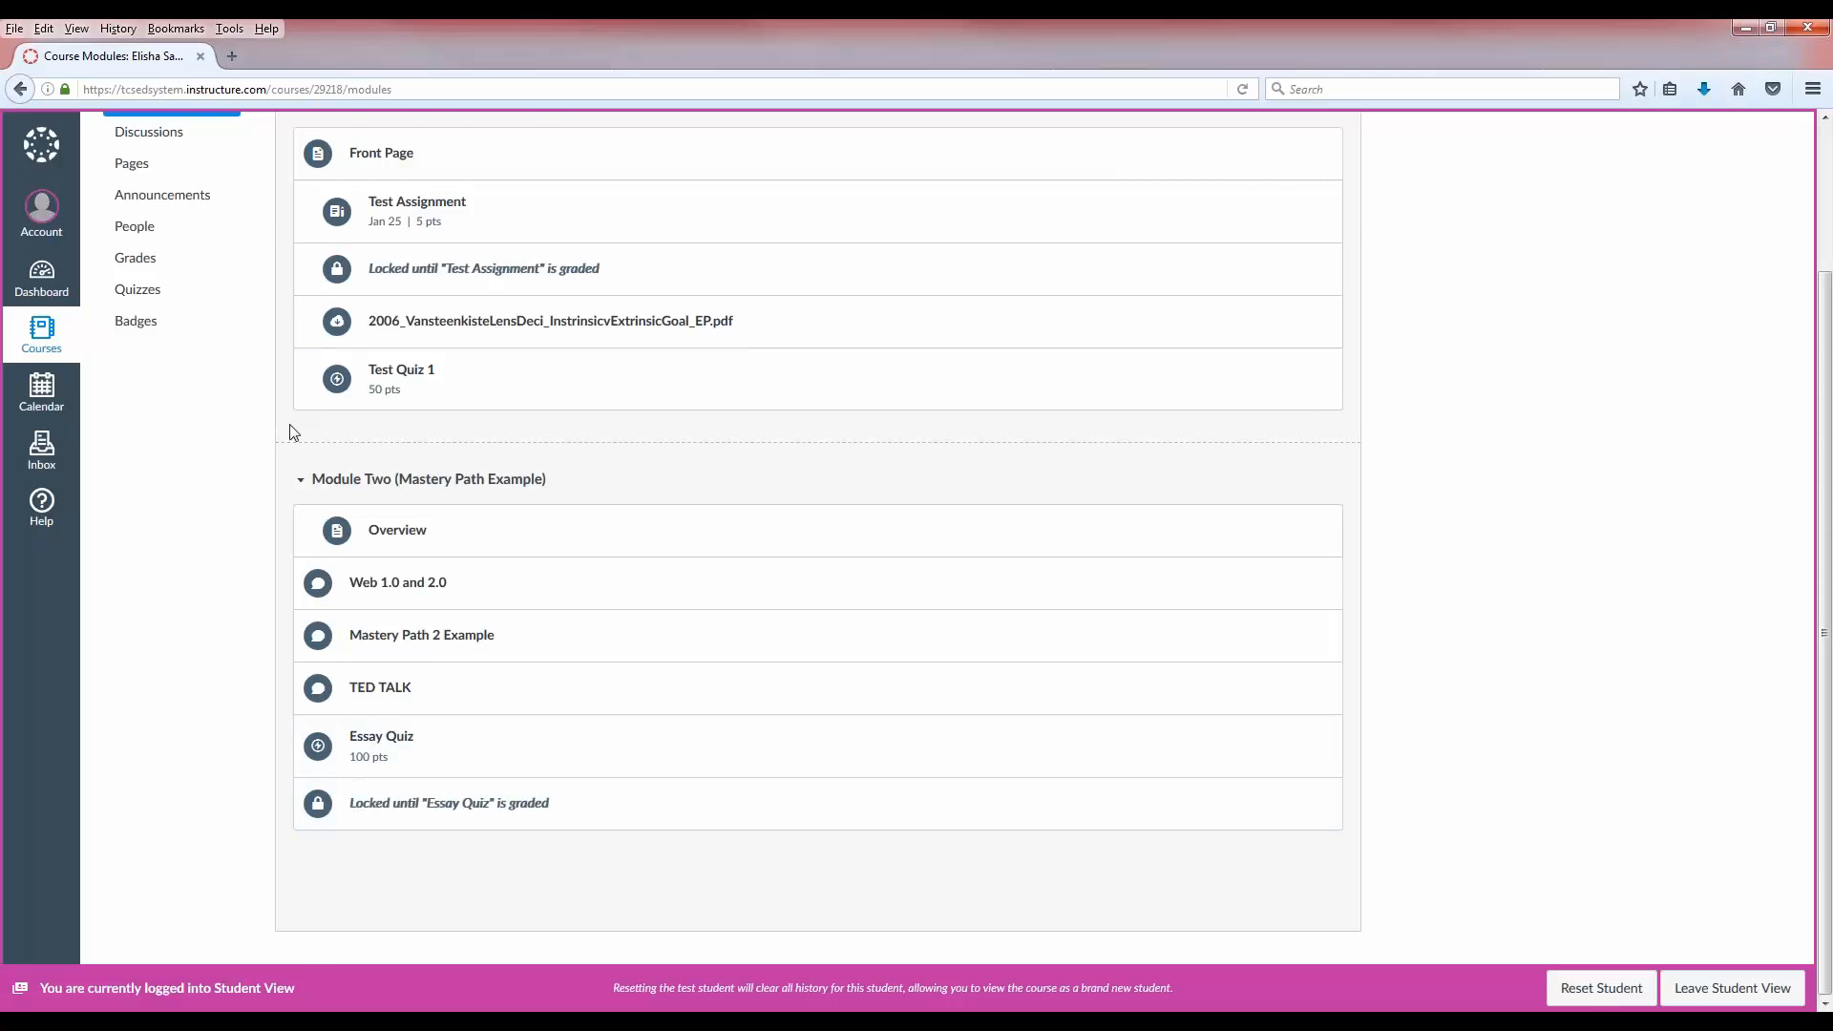
scroll(292, 432, "up", 3)
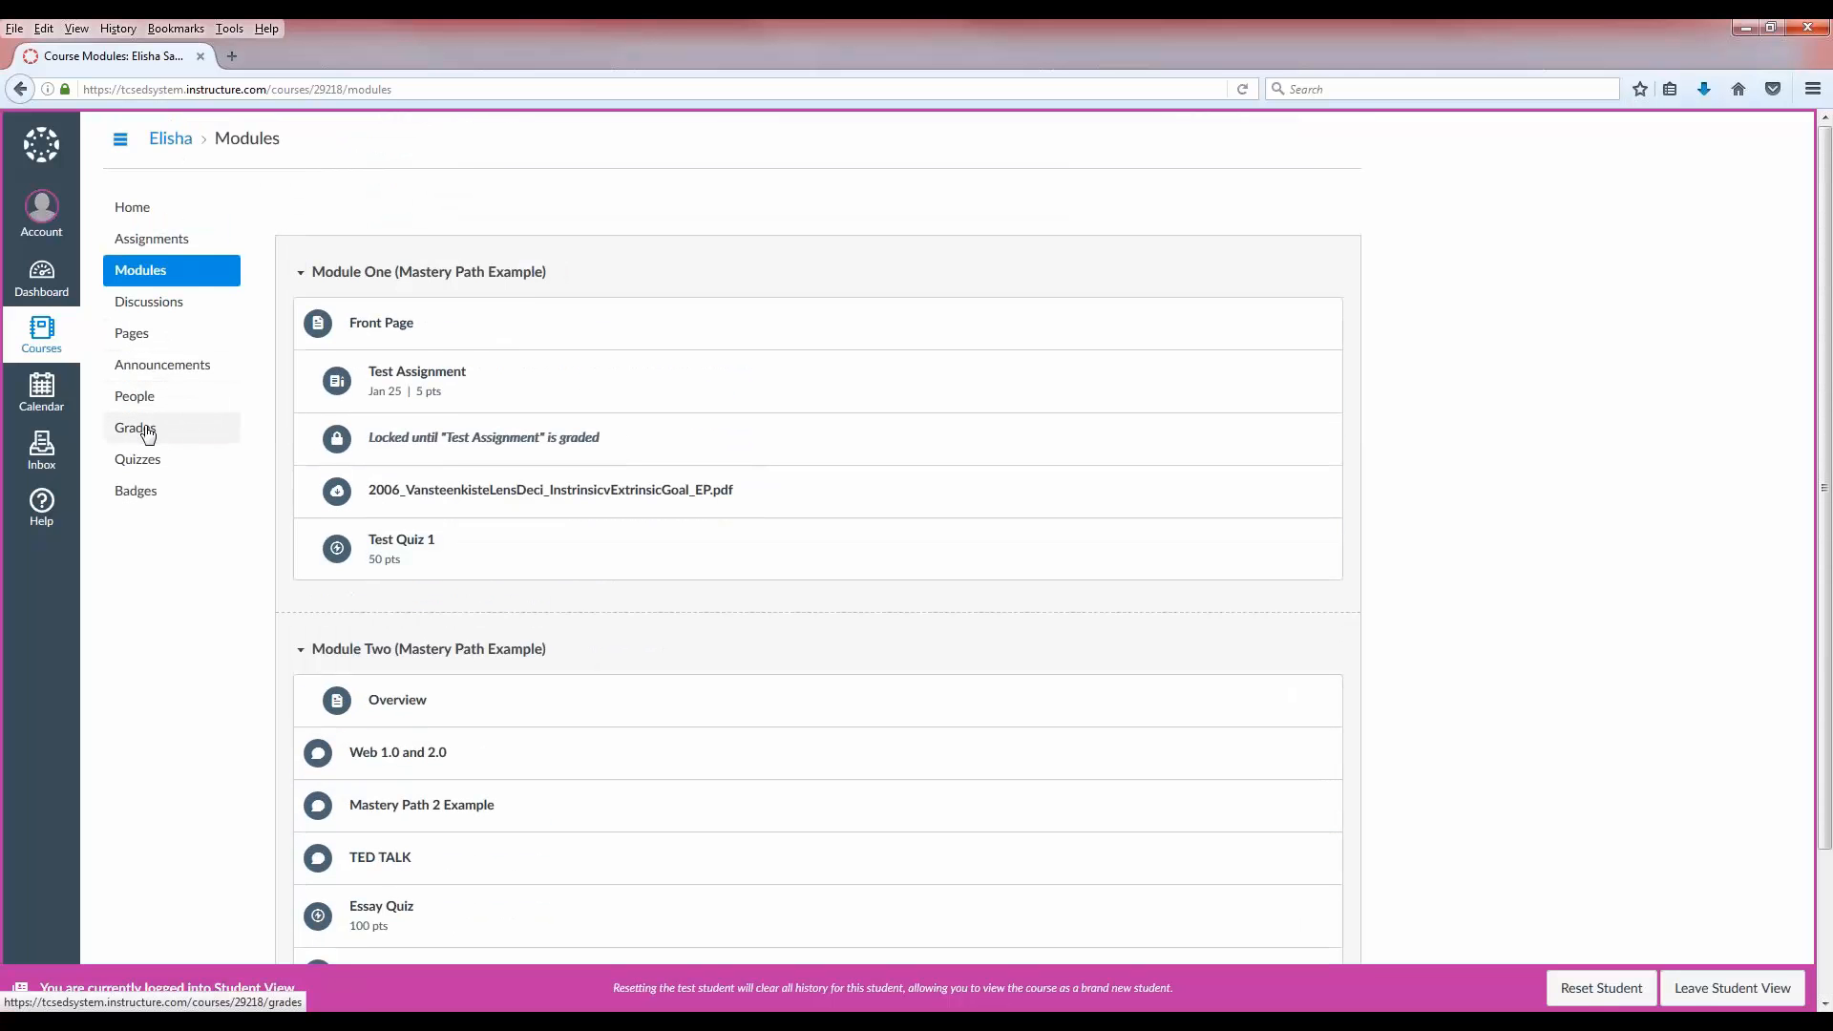
left_click(146, 429)
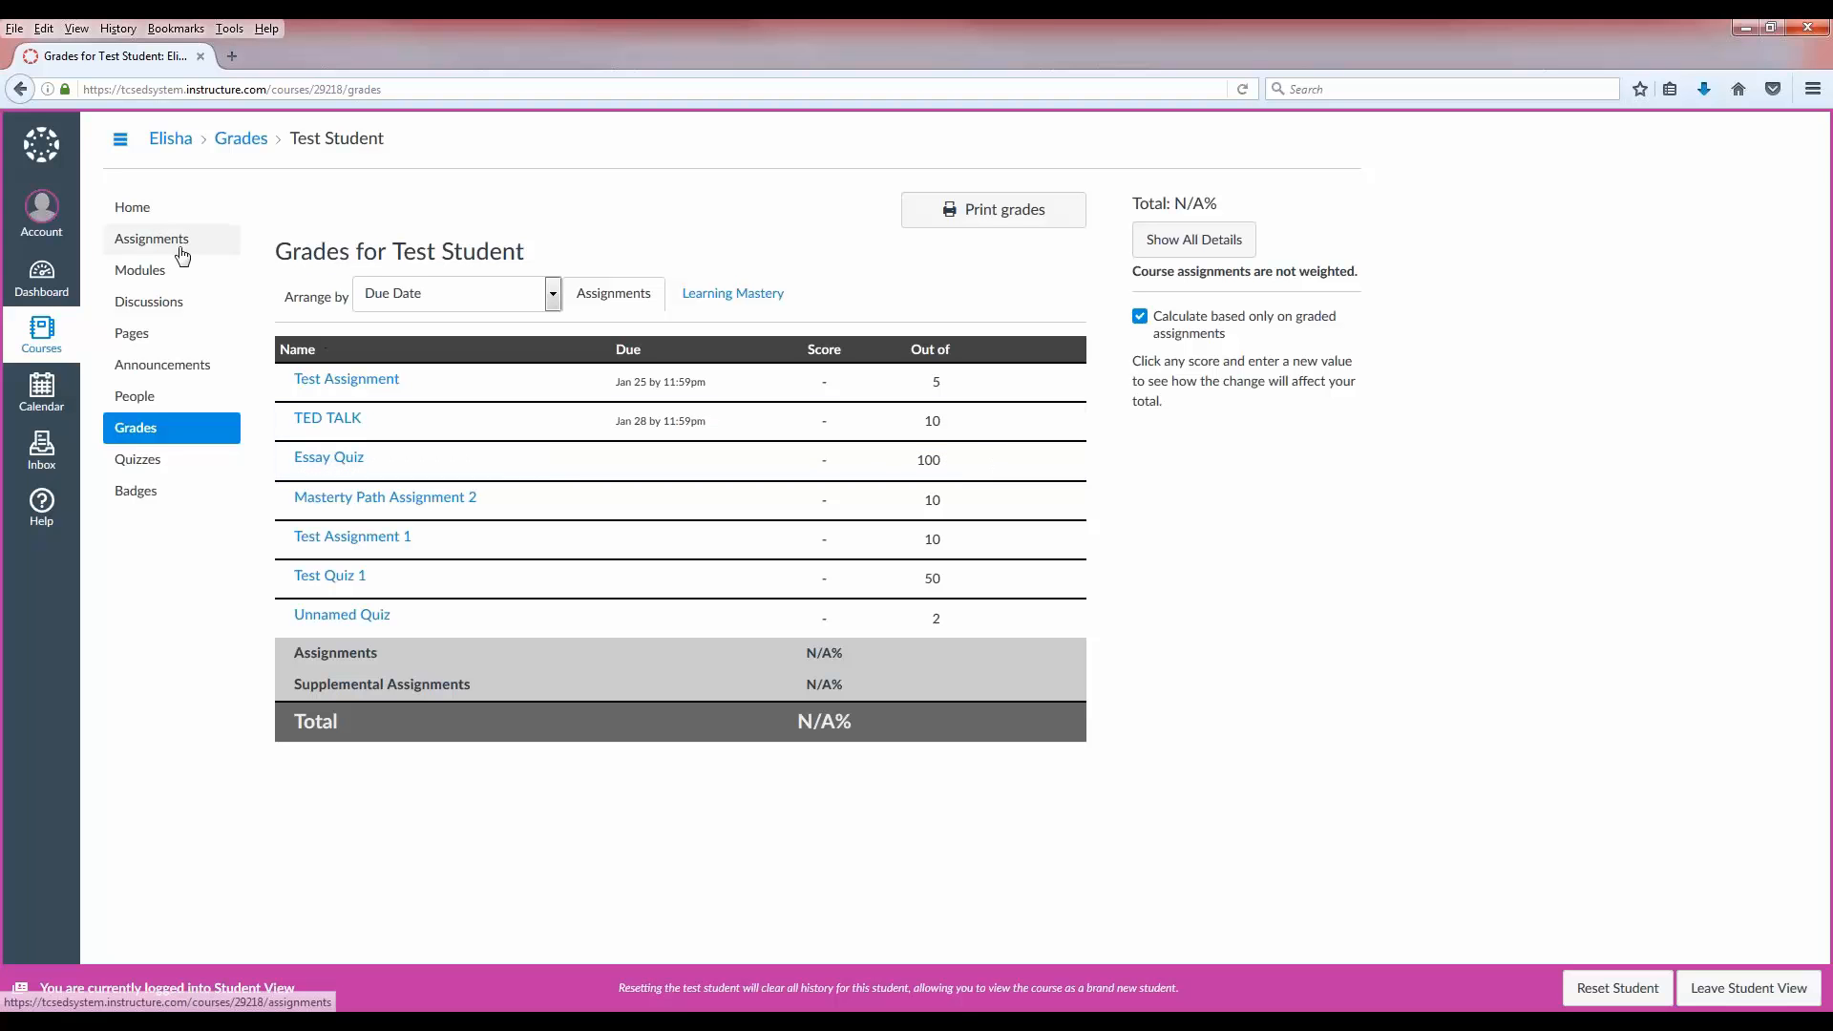
Step: Take the Essay Quiz from Module Two with the response "Answer....", submit it, and leave Student View
left_click(143, 271)
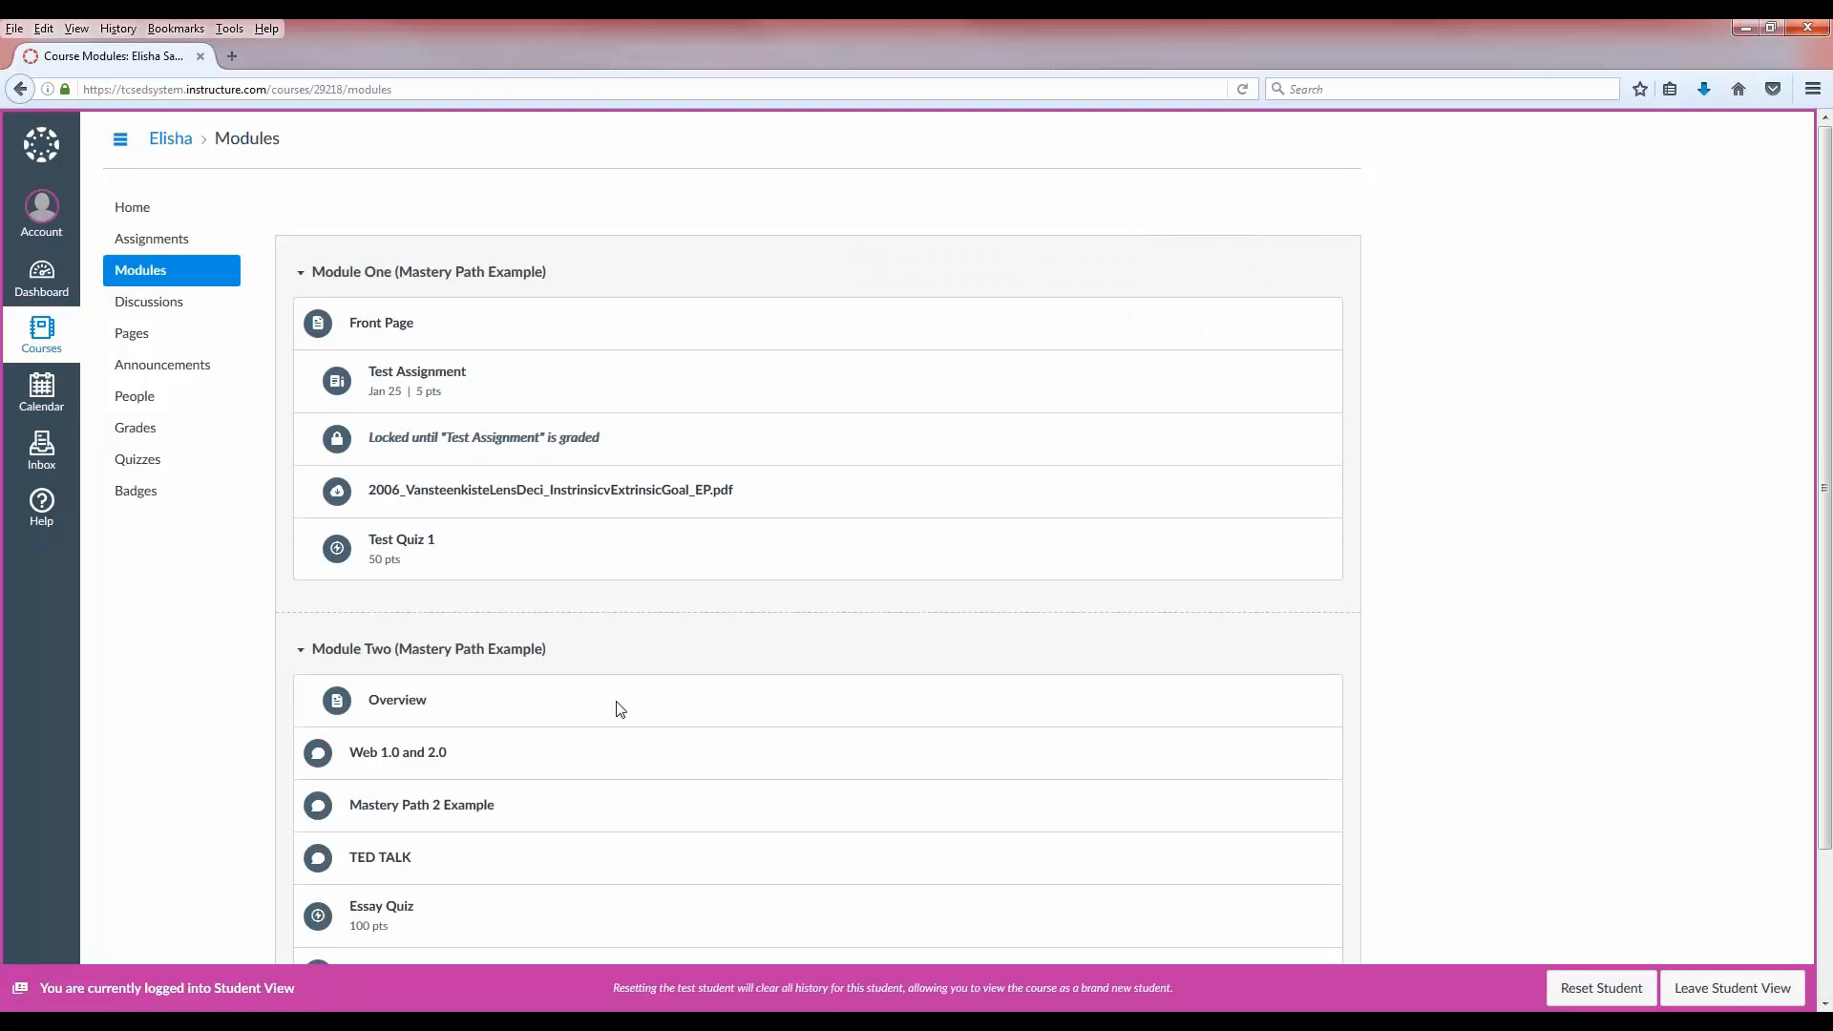
scroll(614, 704, "down", 3)
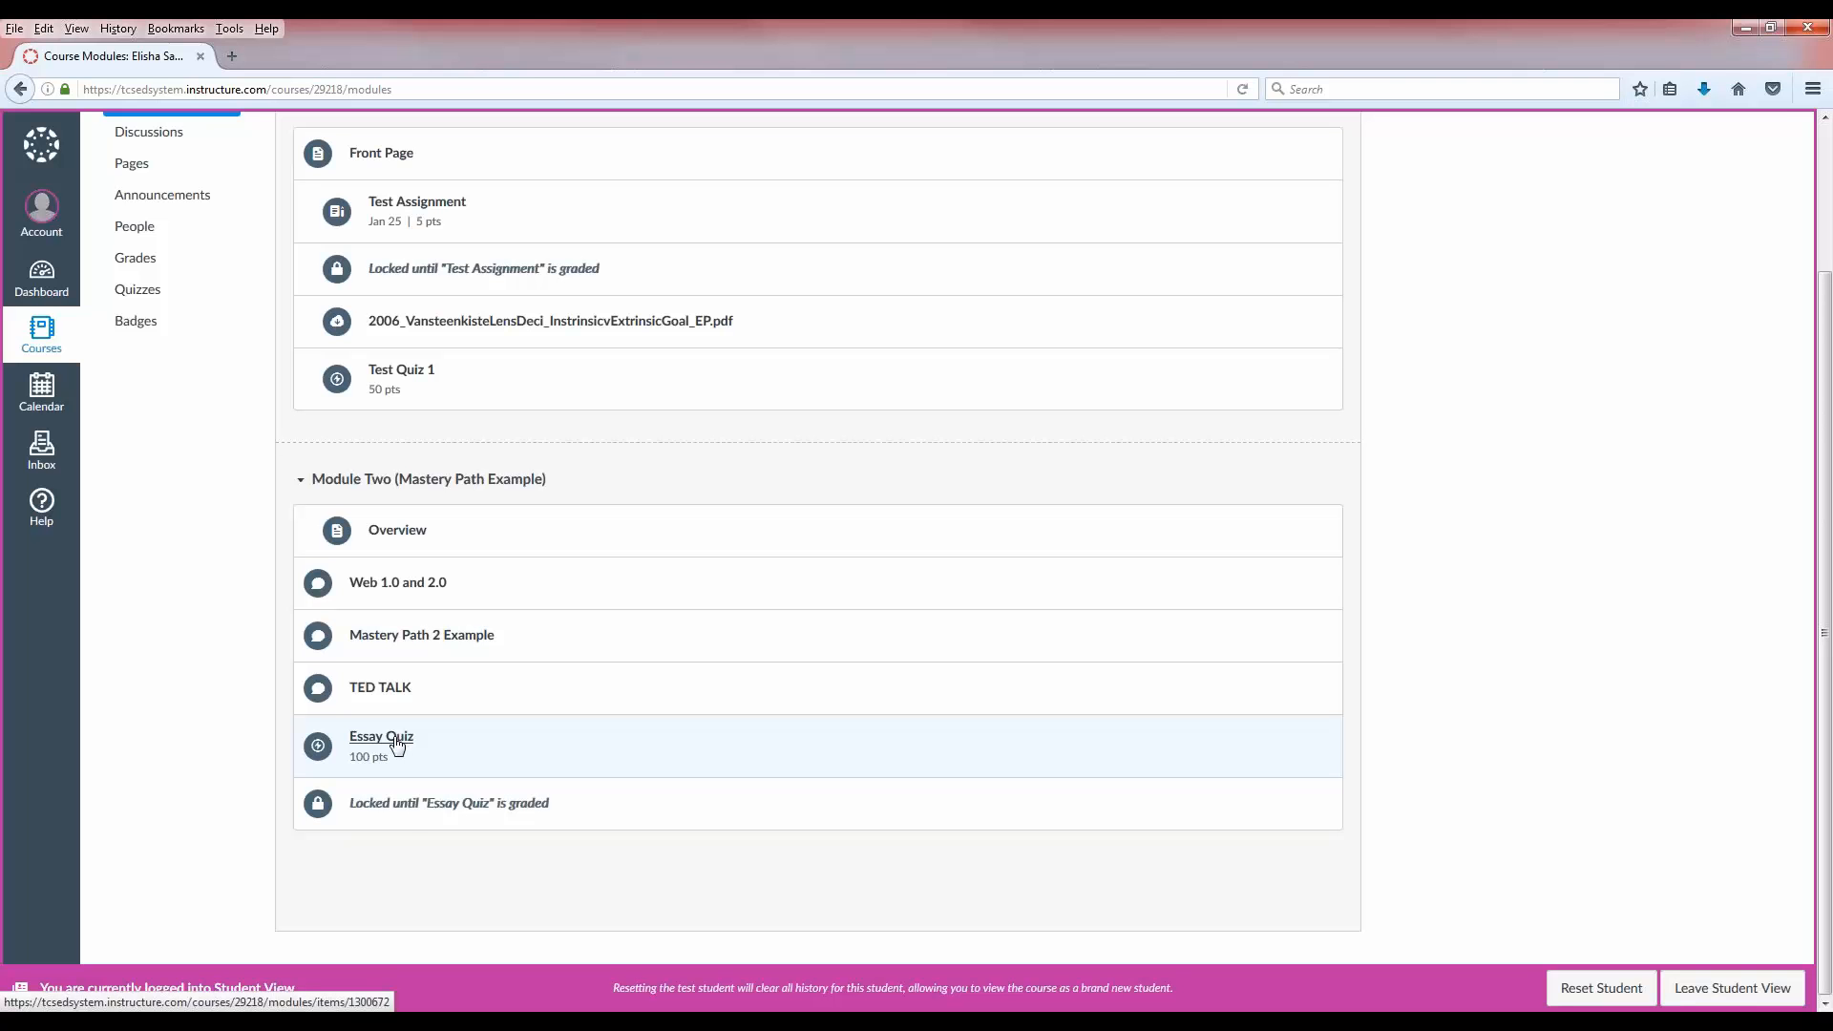
left_click(397, 746)
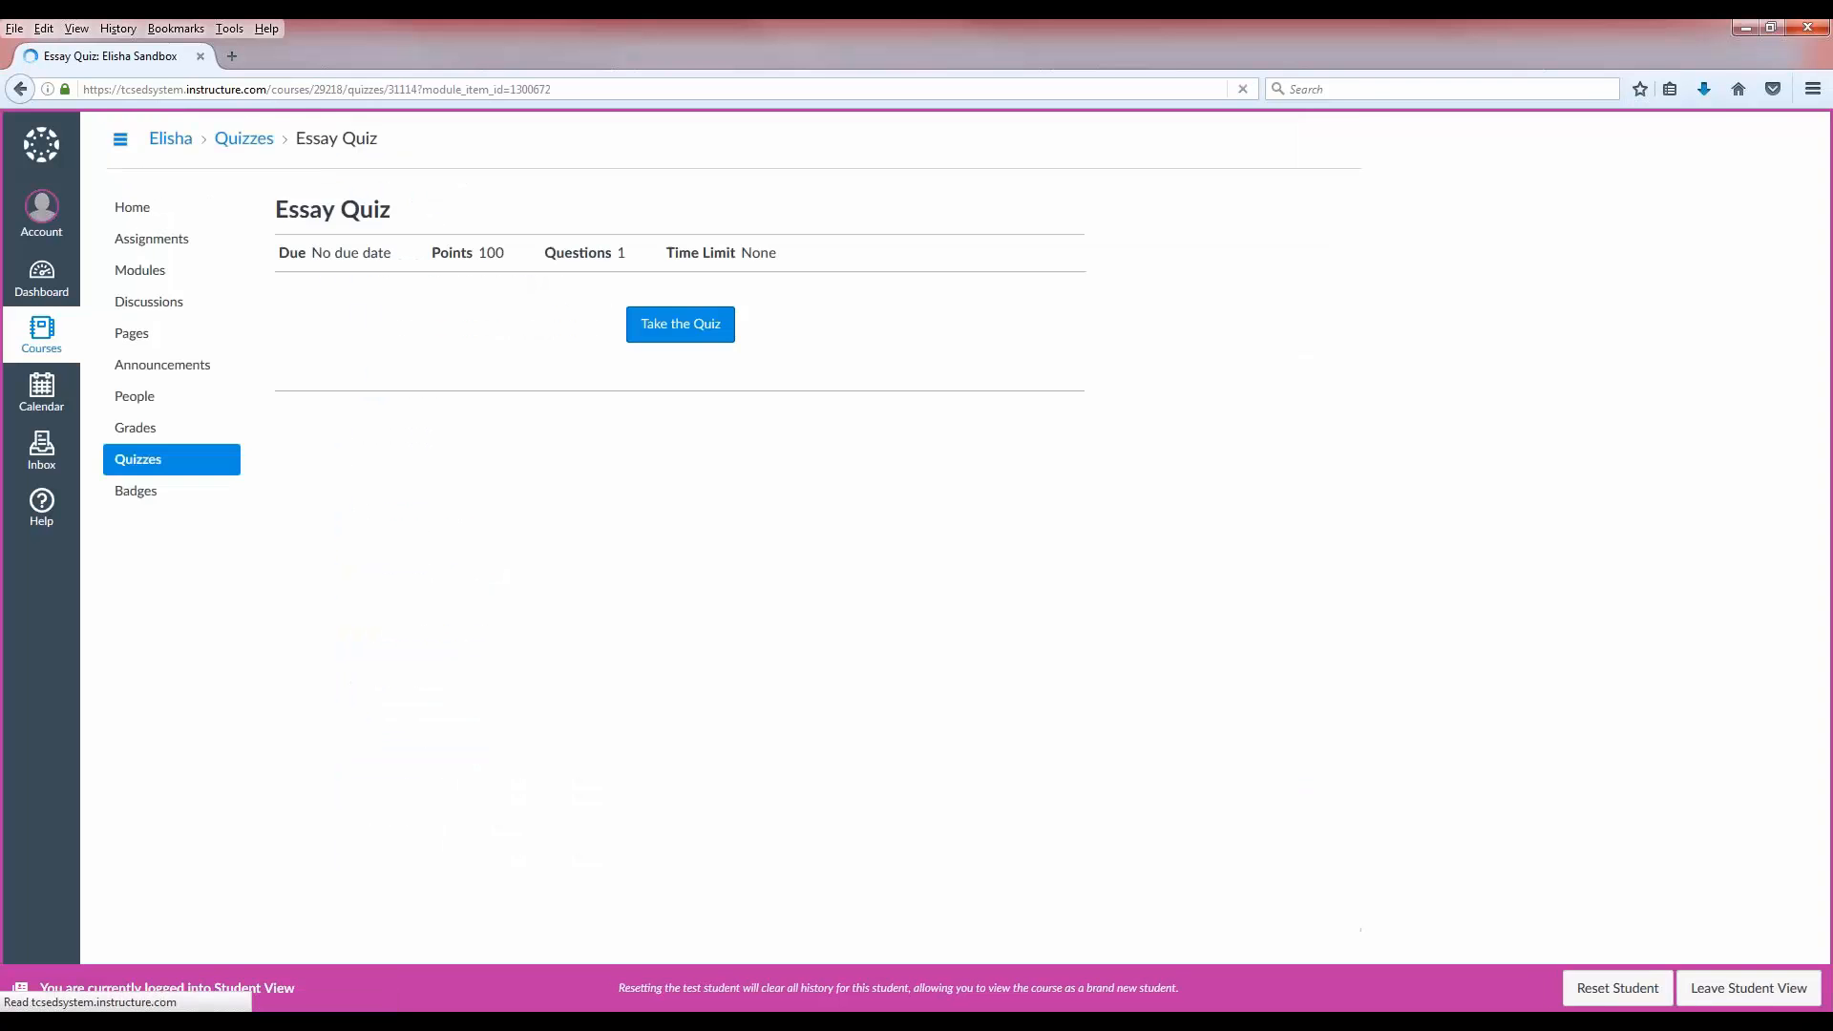
left_click(697, 326)
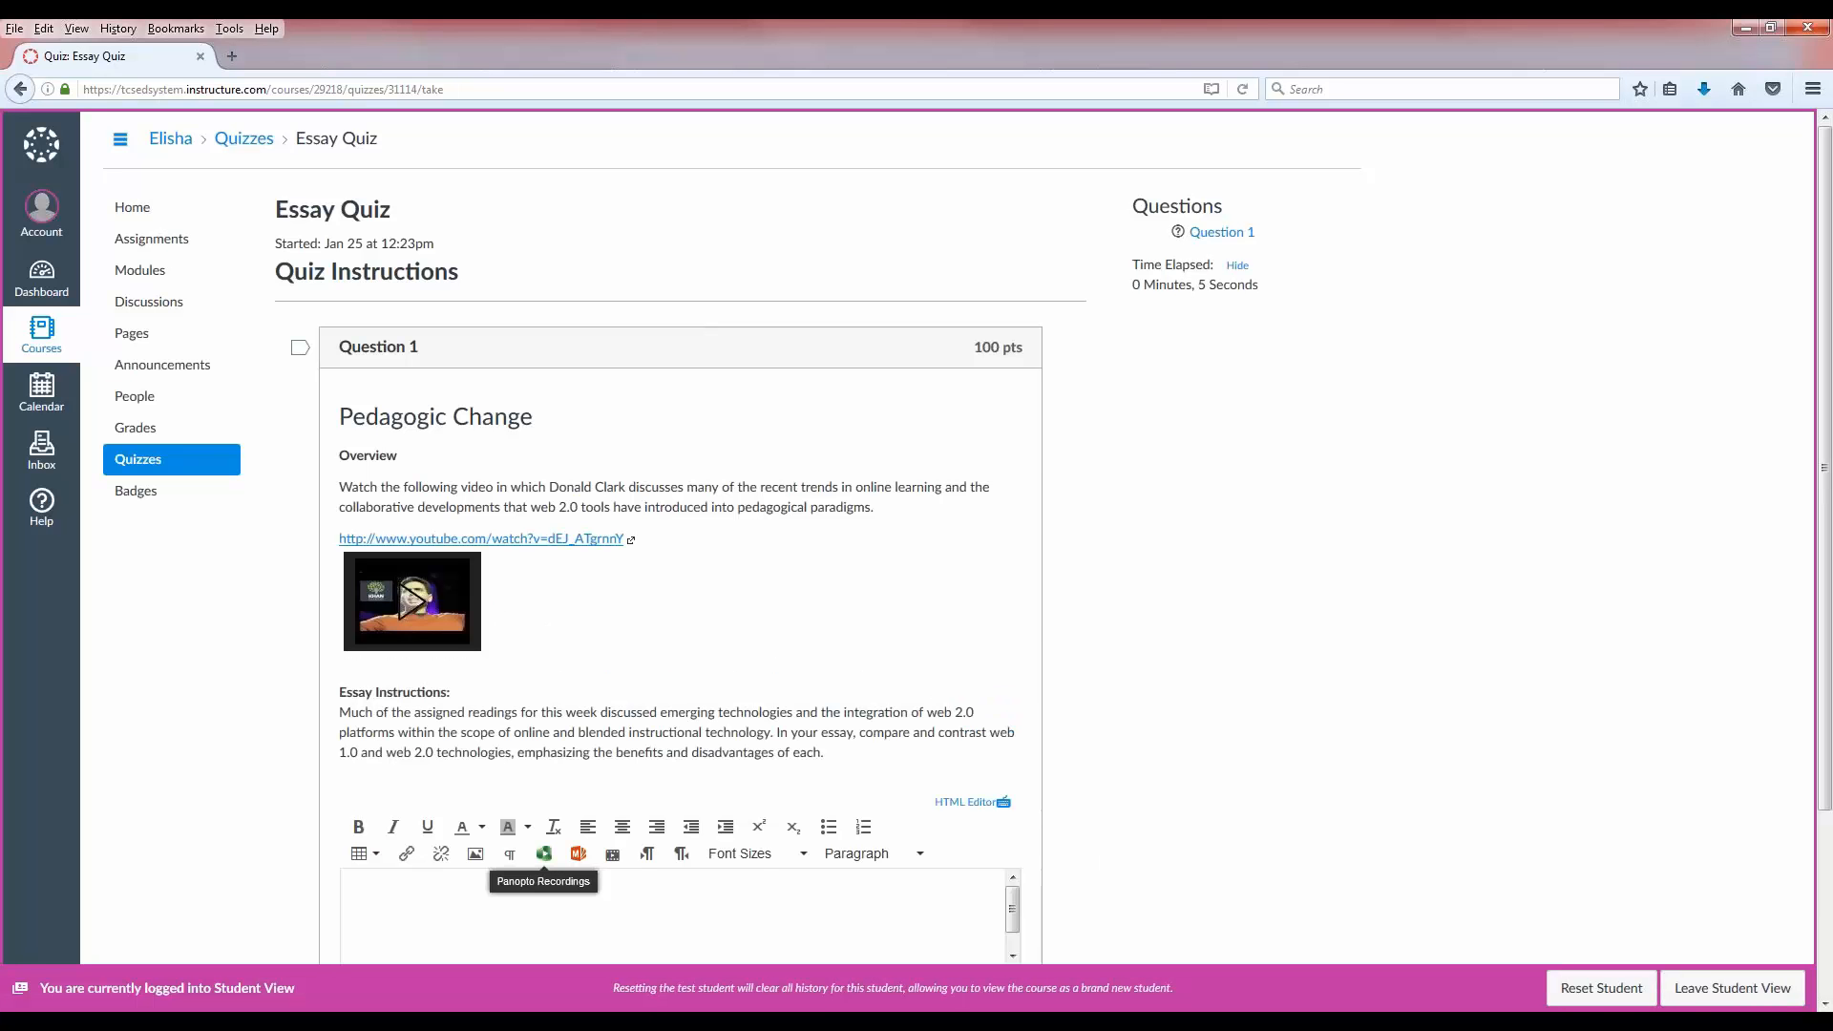
type("Answer....")
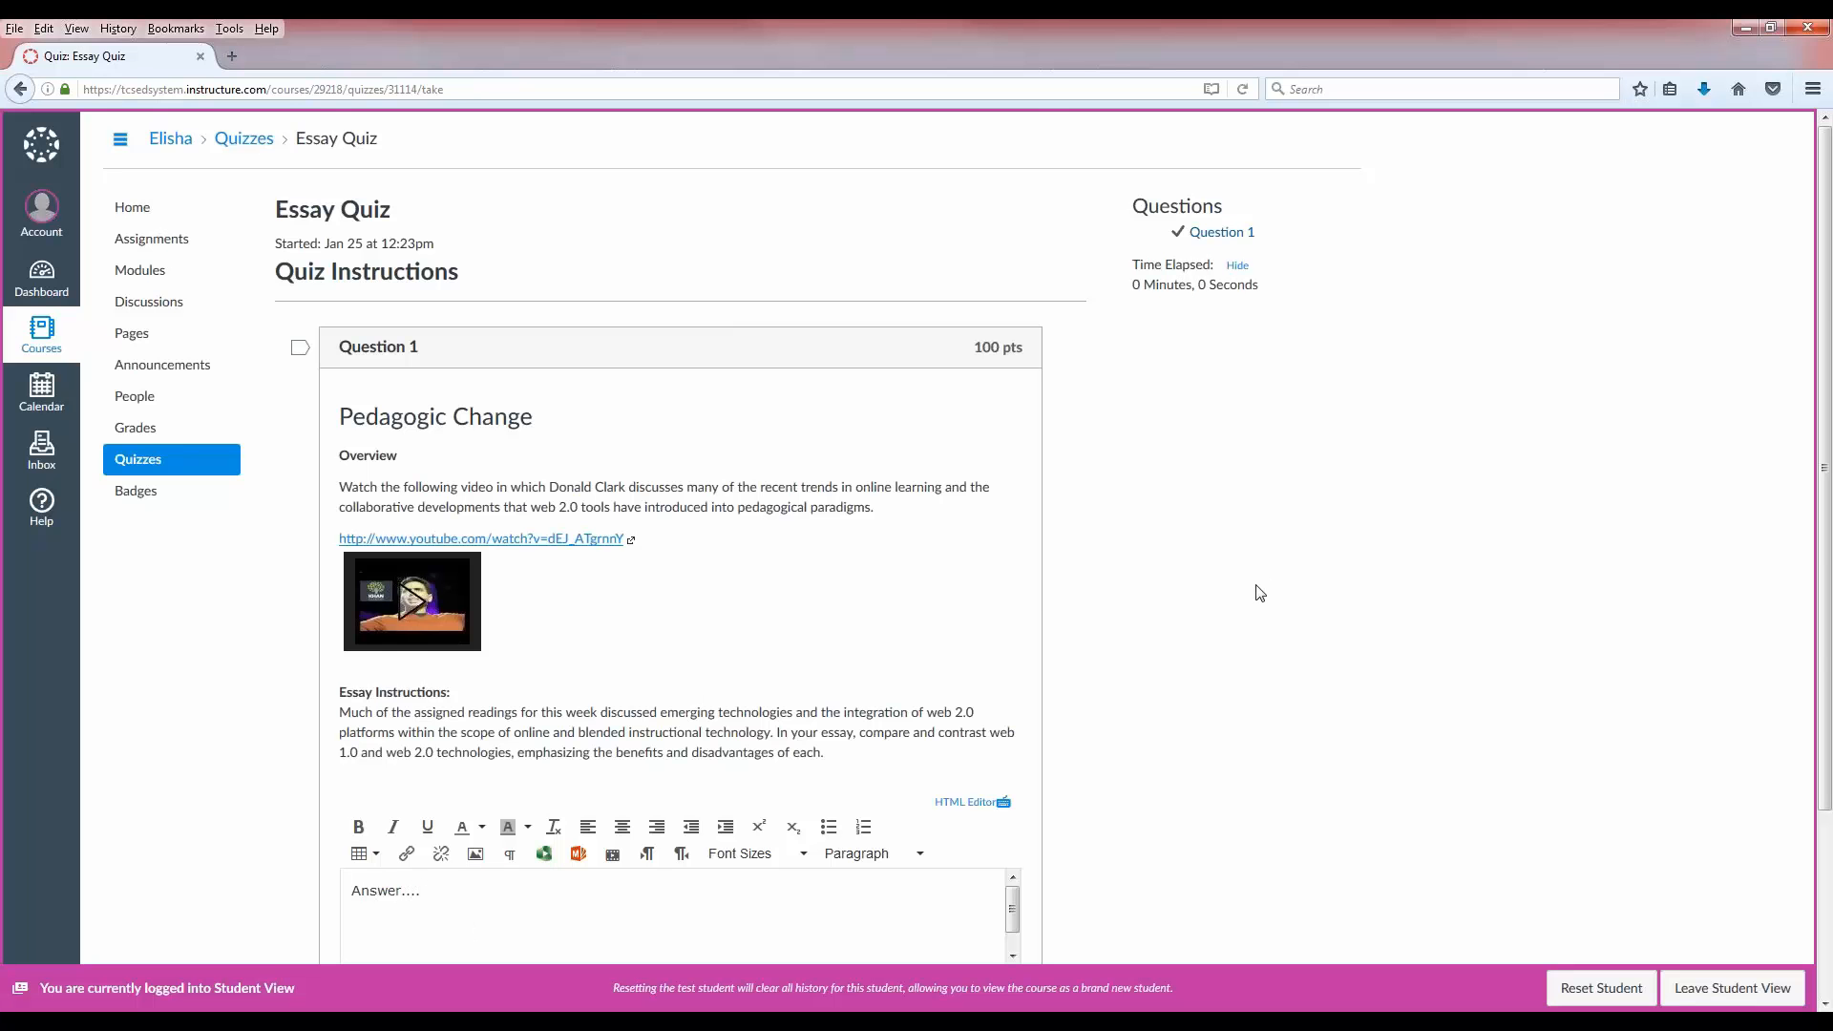
scroll(1259, 593, "down", 4)
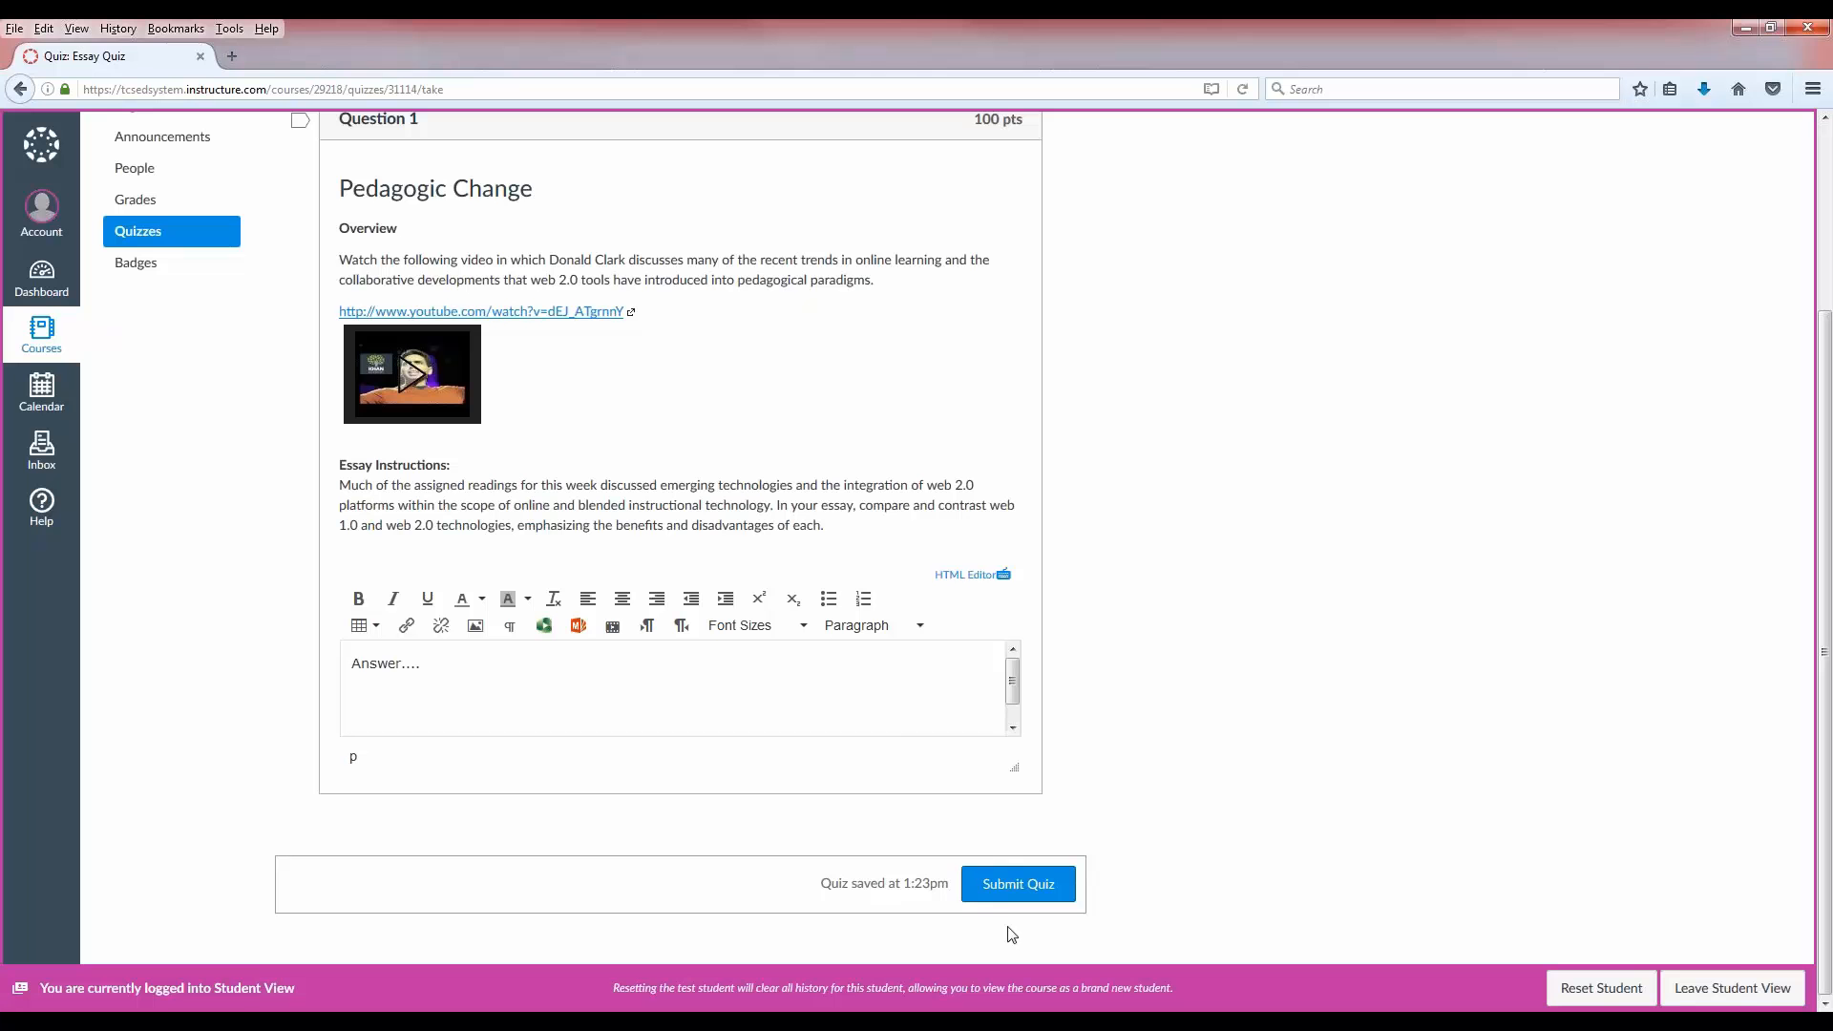
left_click(998, 896)
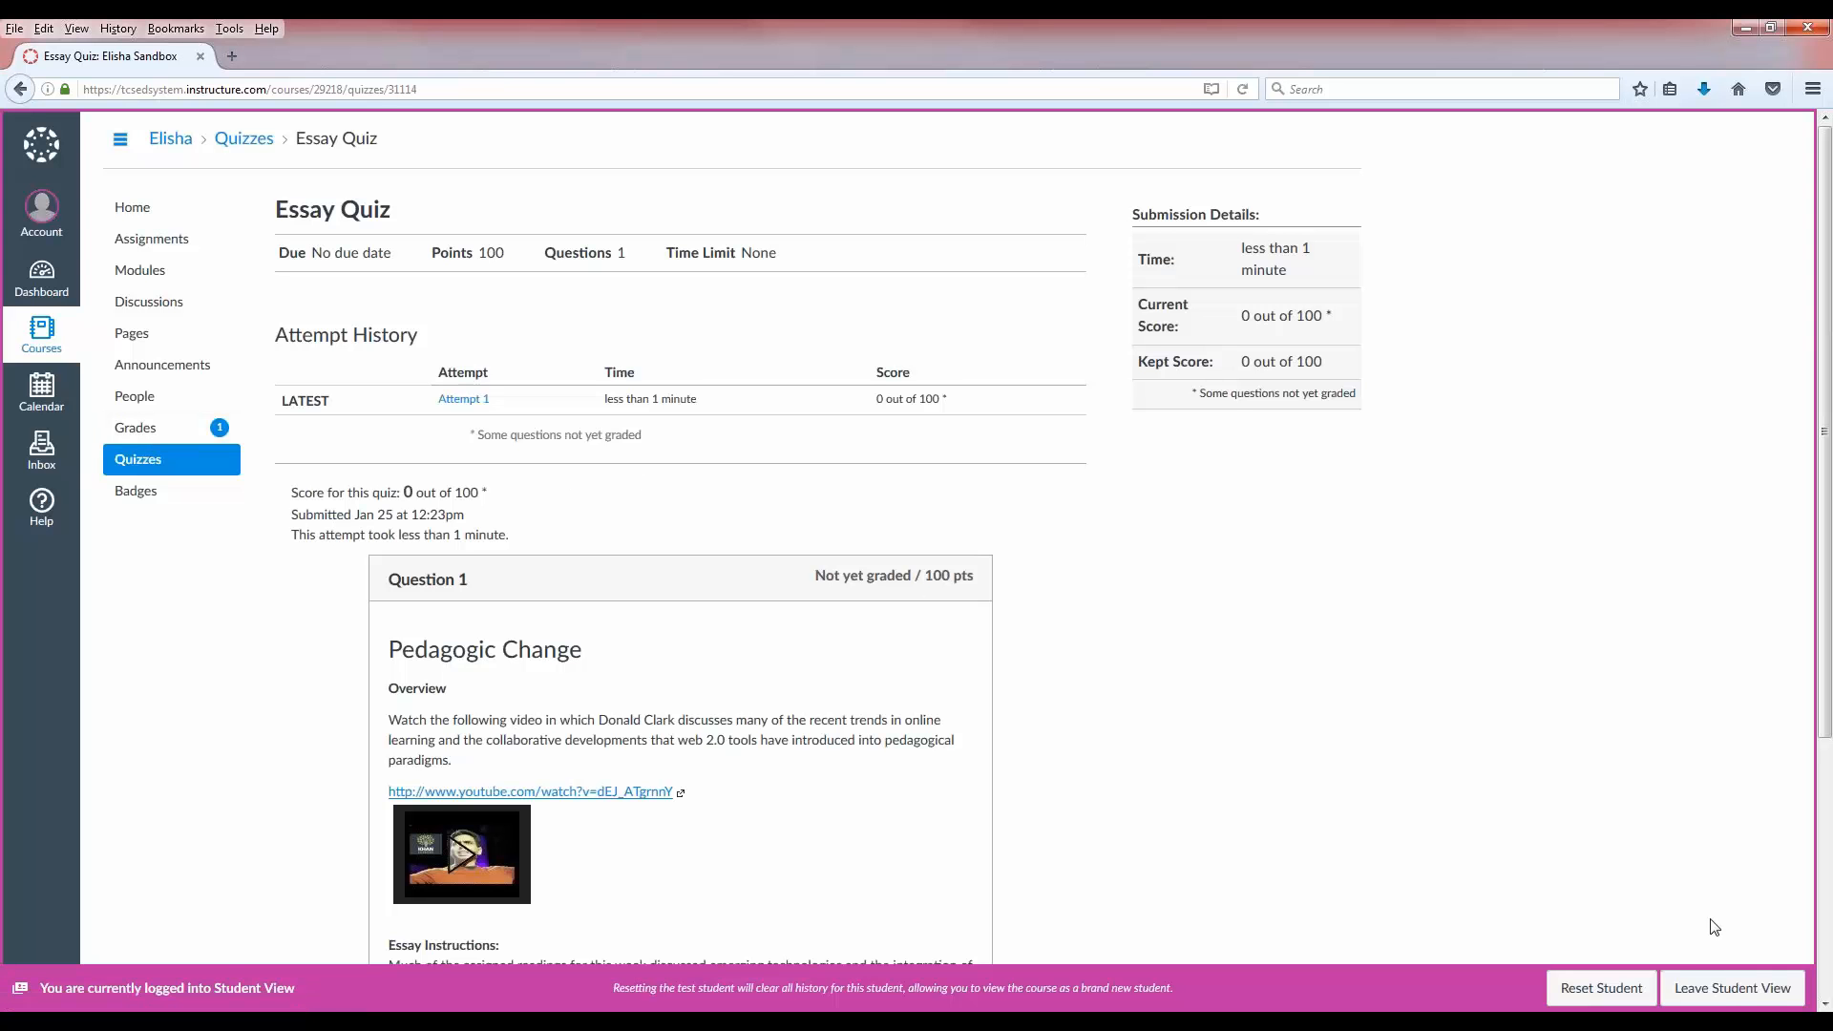
left_click(1696, 1002)
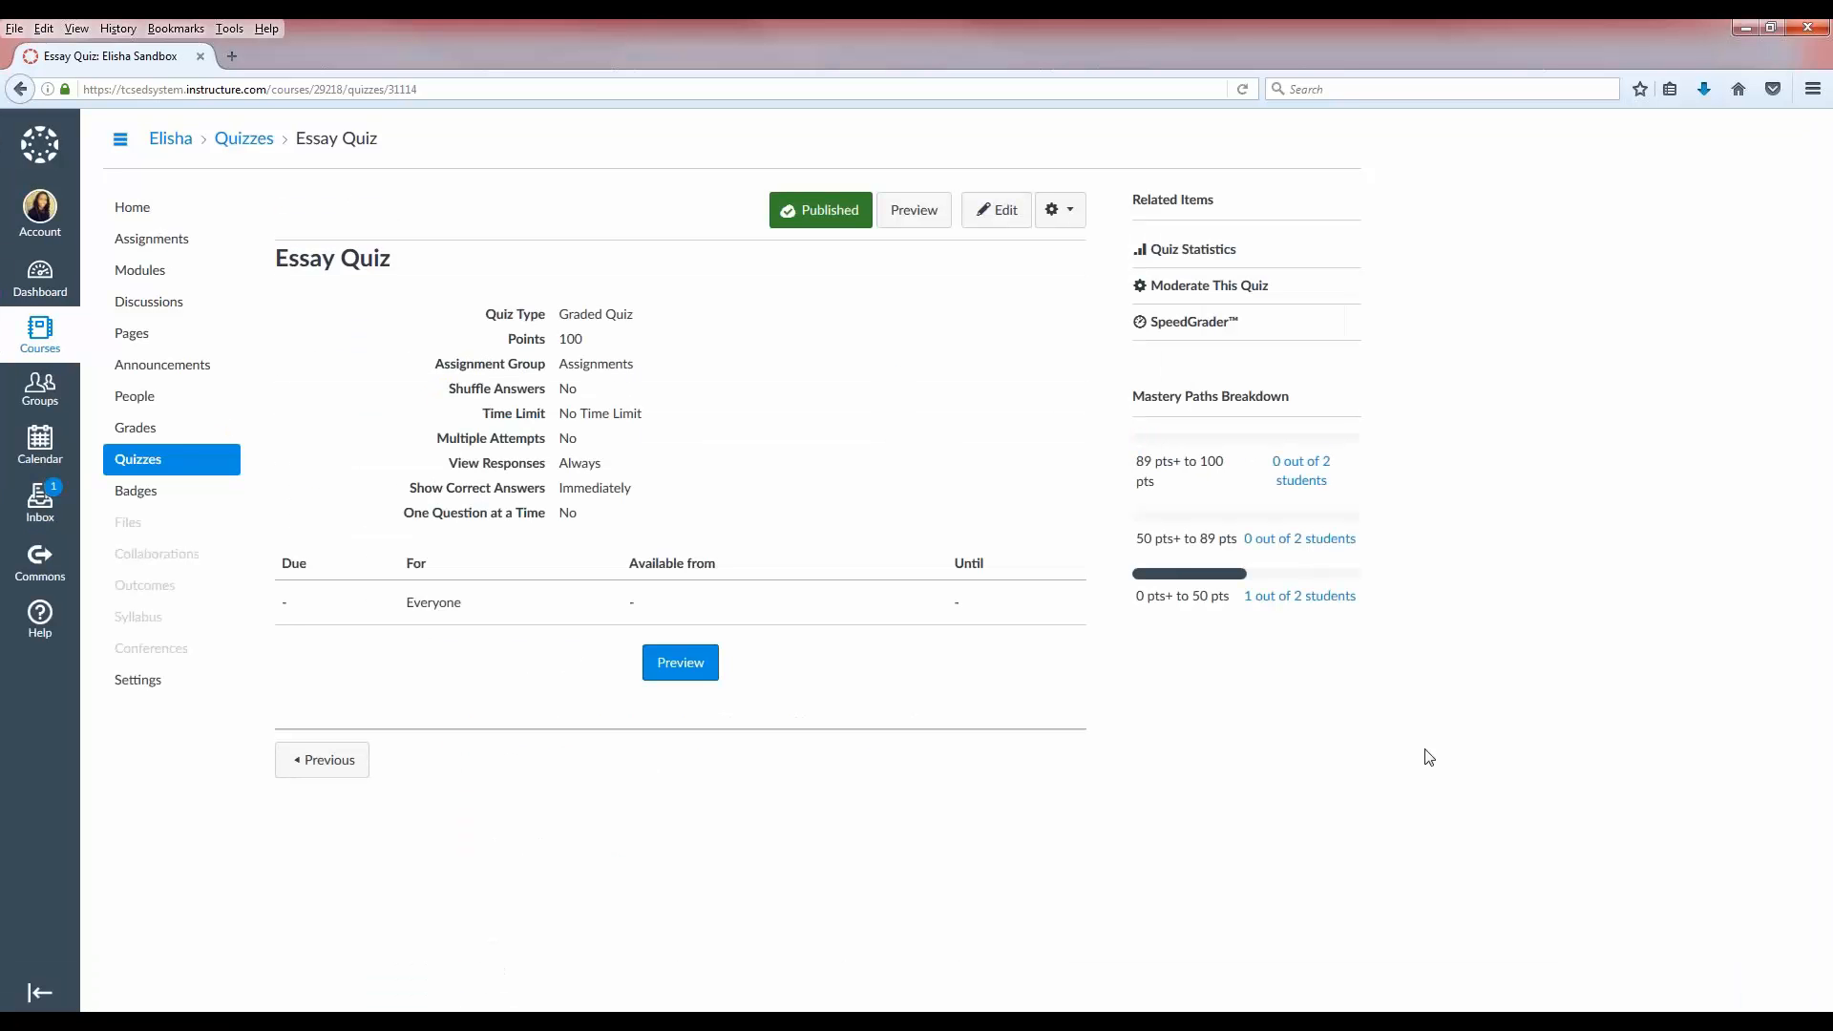
Step: Grade the test student's Essay Quiz submission 50 out of 100 in the course gradebook
left_click(148, 432)
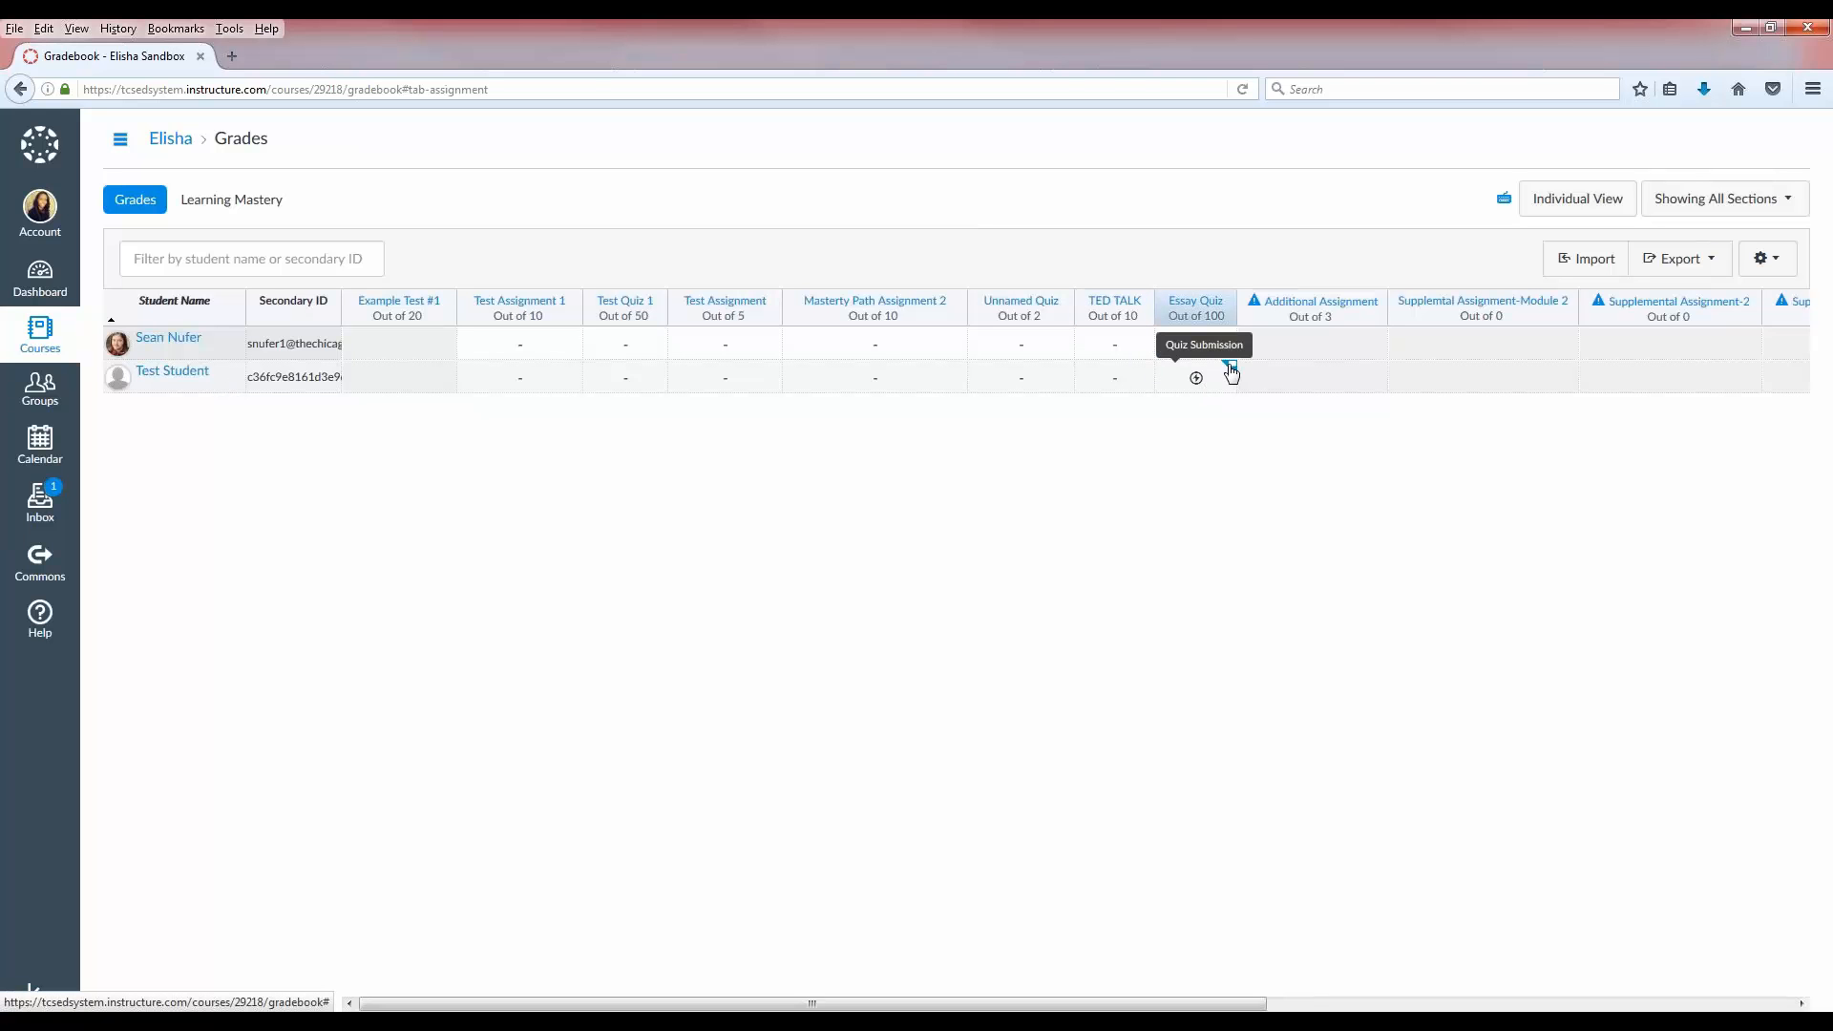
left_click(1230, 371)
left_click(701, 456)
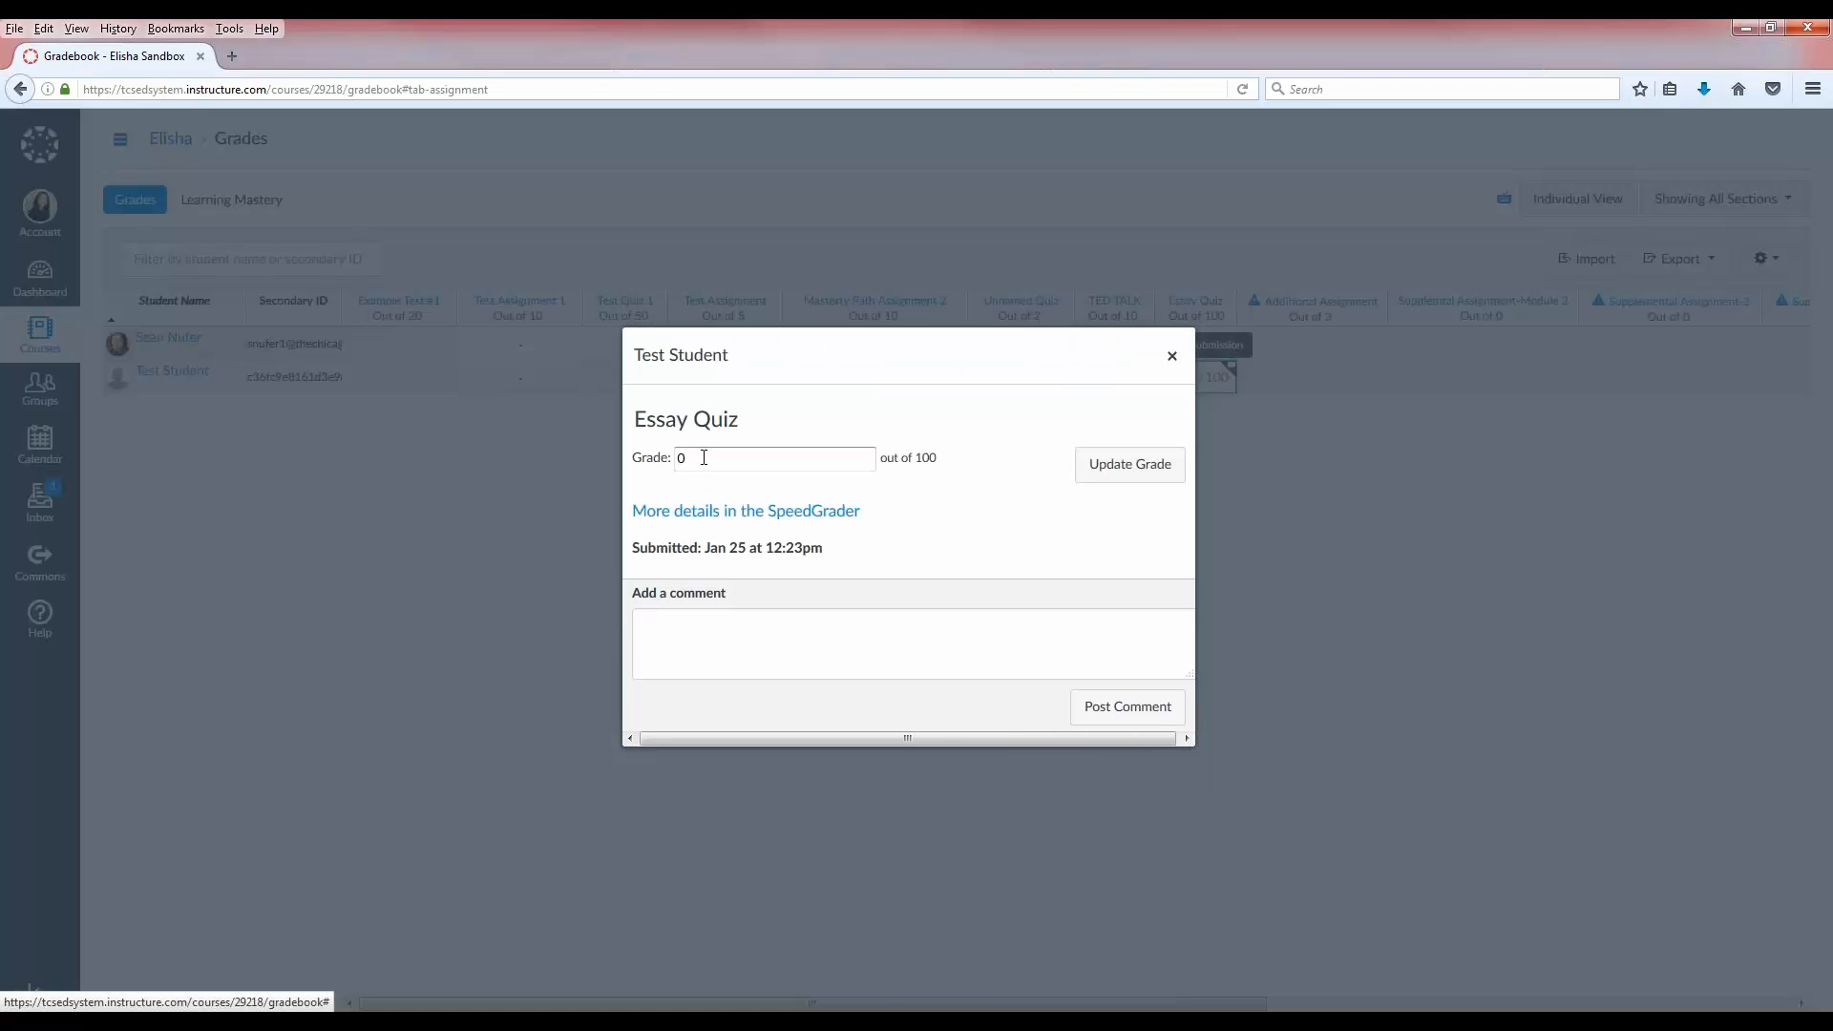
type("50")
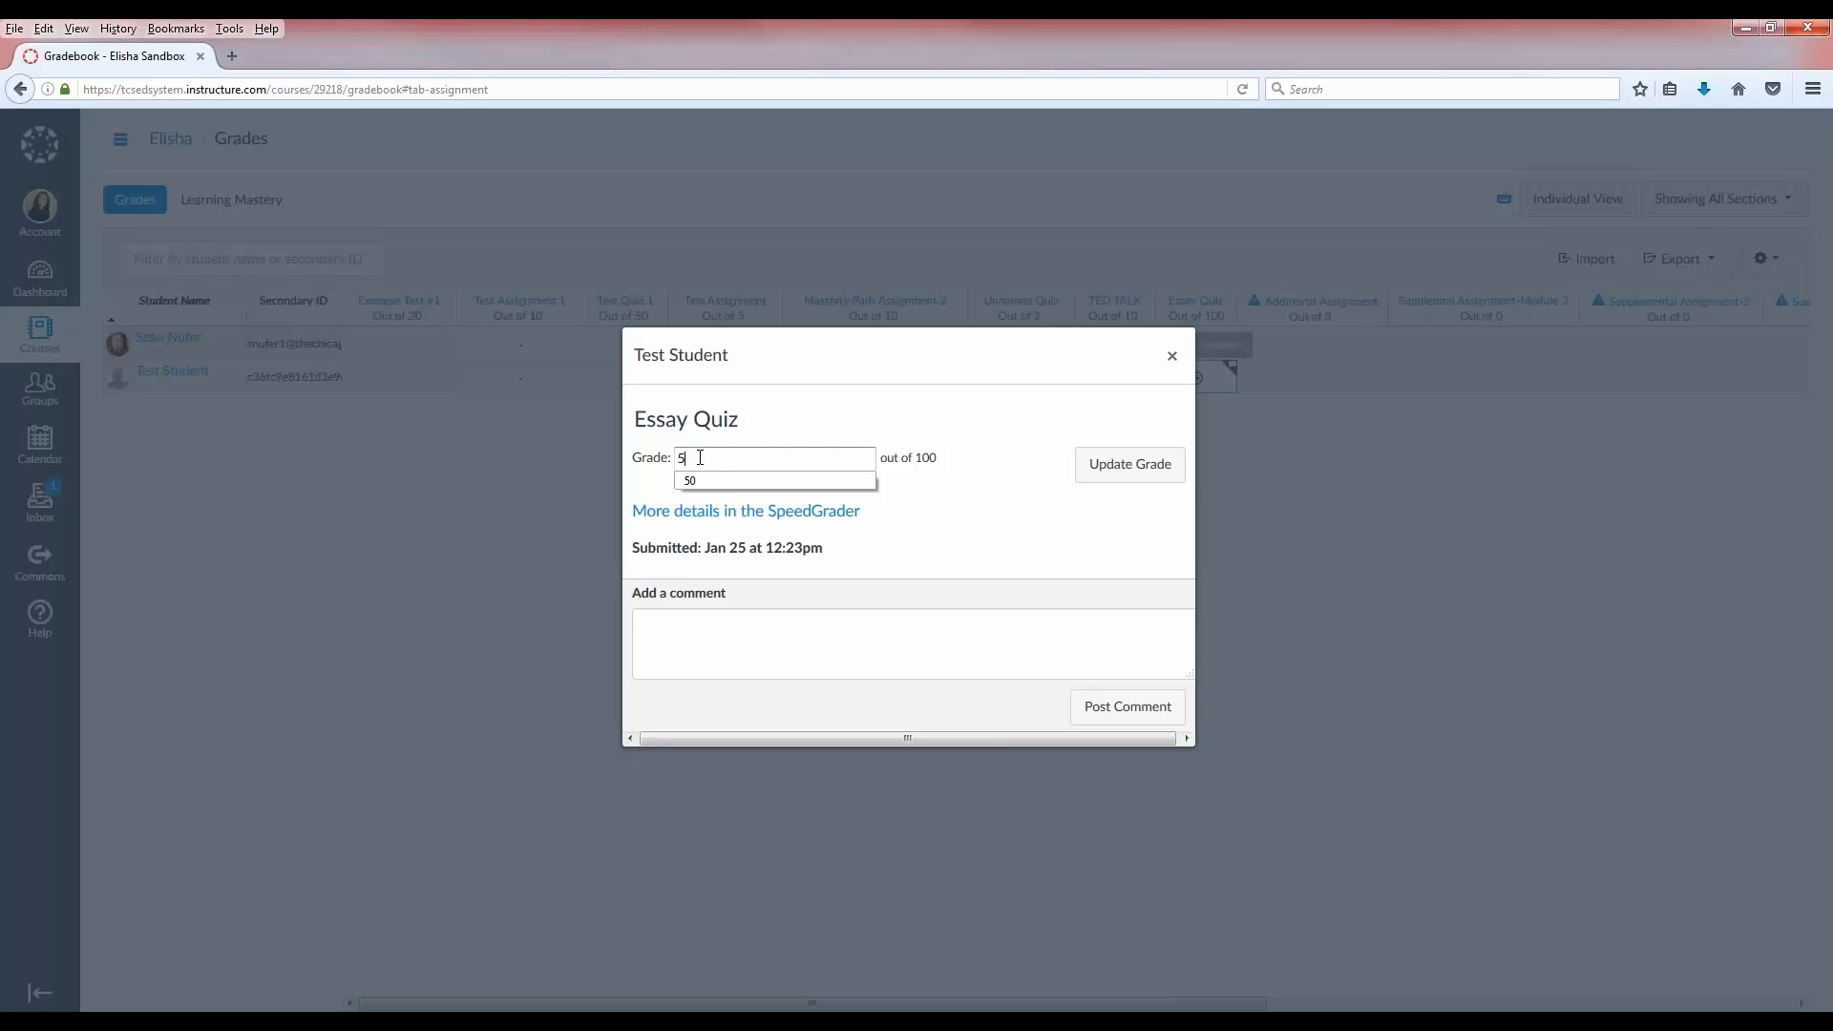
left_click(725, 494)
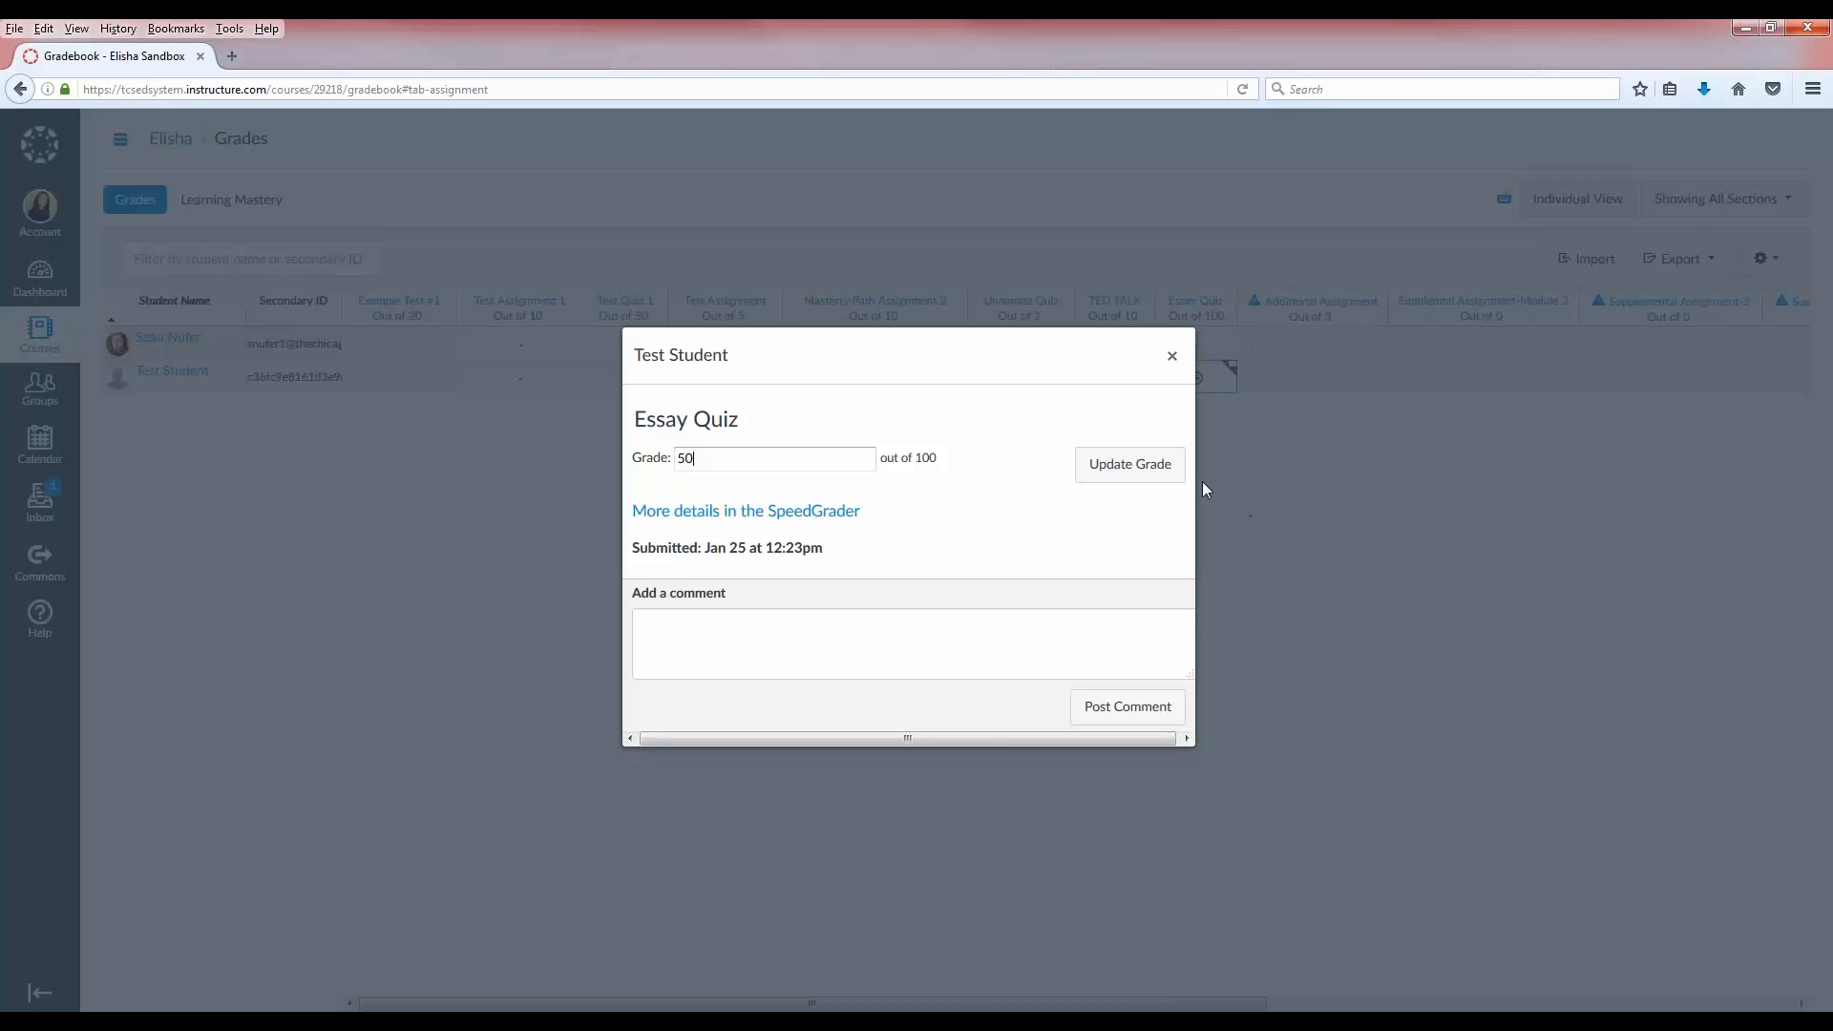
left_click(1163, 476)
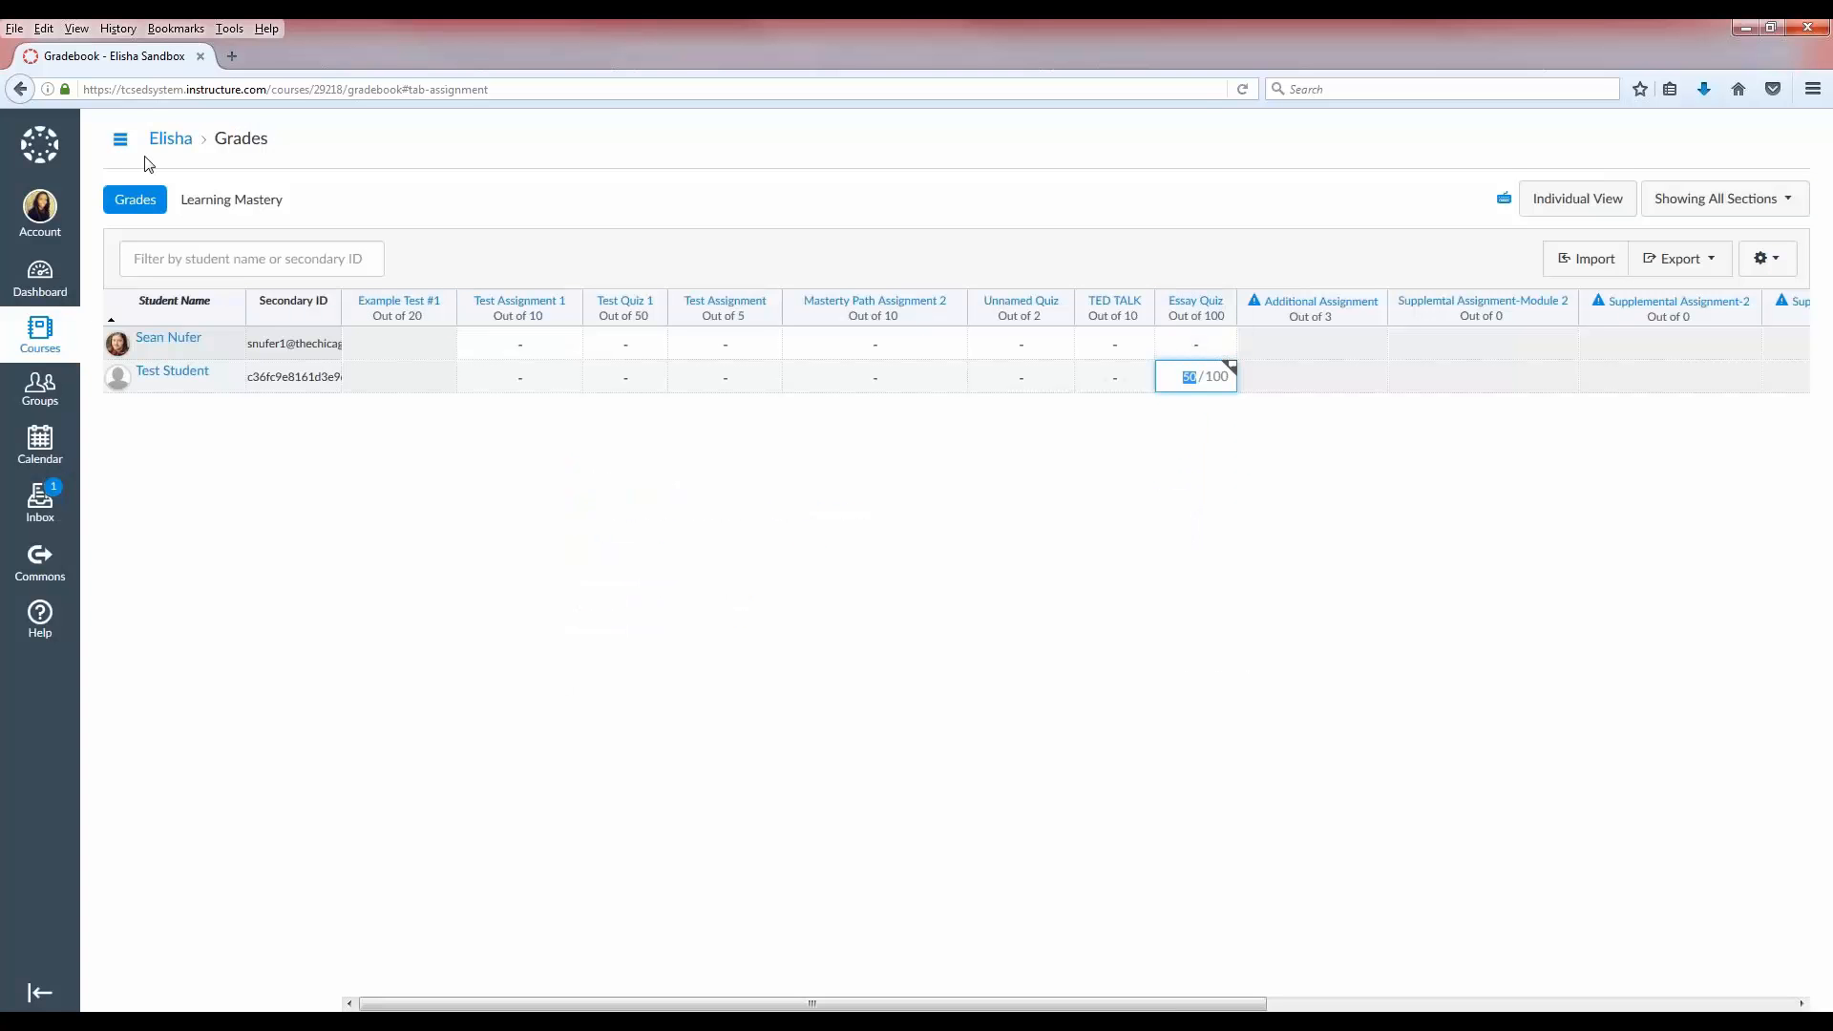
left_click(818, 483)
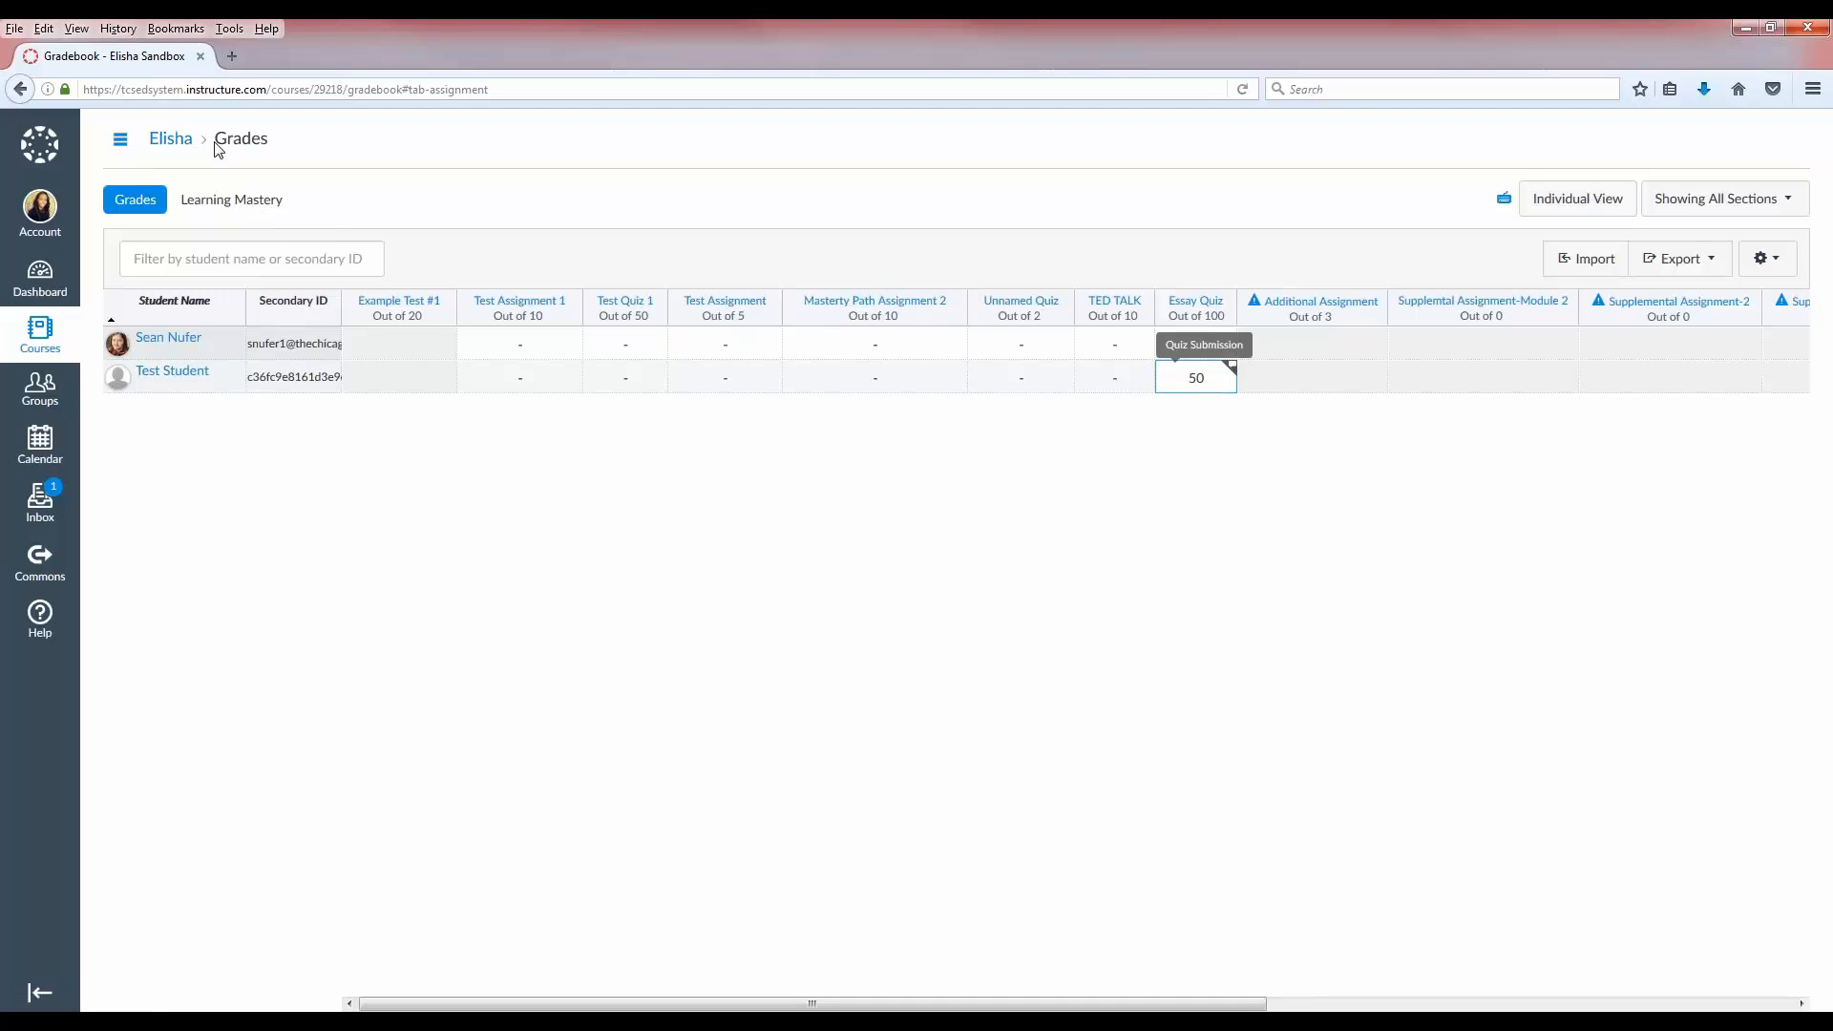
Step: Open Module Two's Overview page and read the Mastery Path example instructions for a 50/100 quiz score
left_click(172, 141)
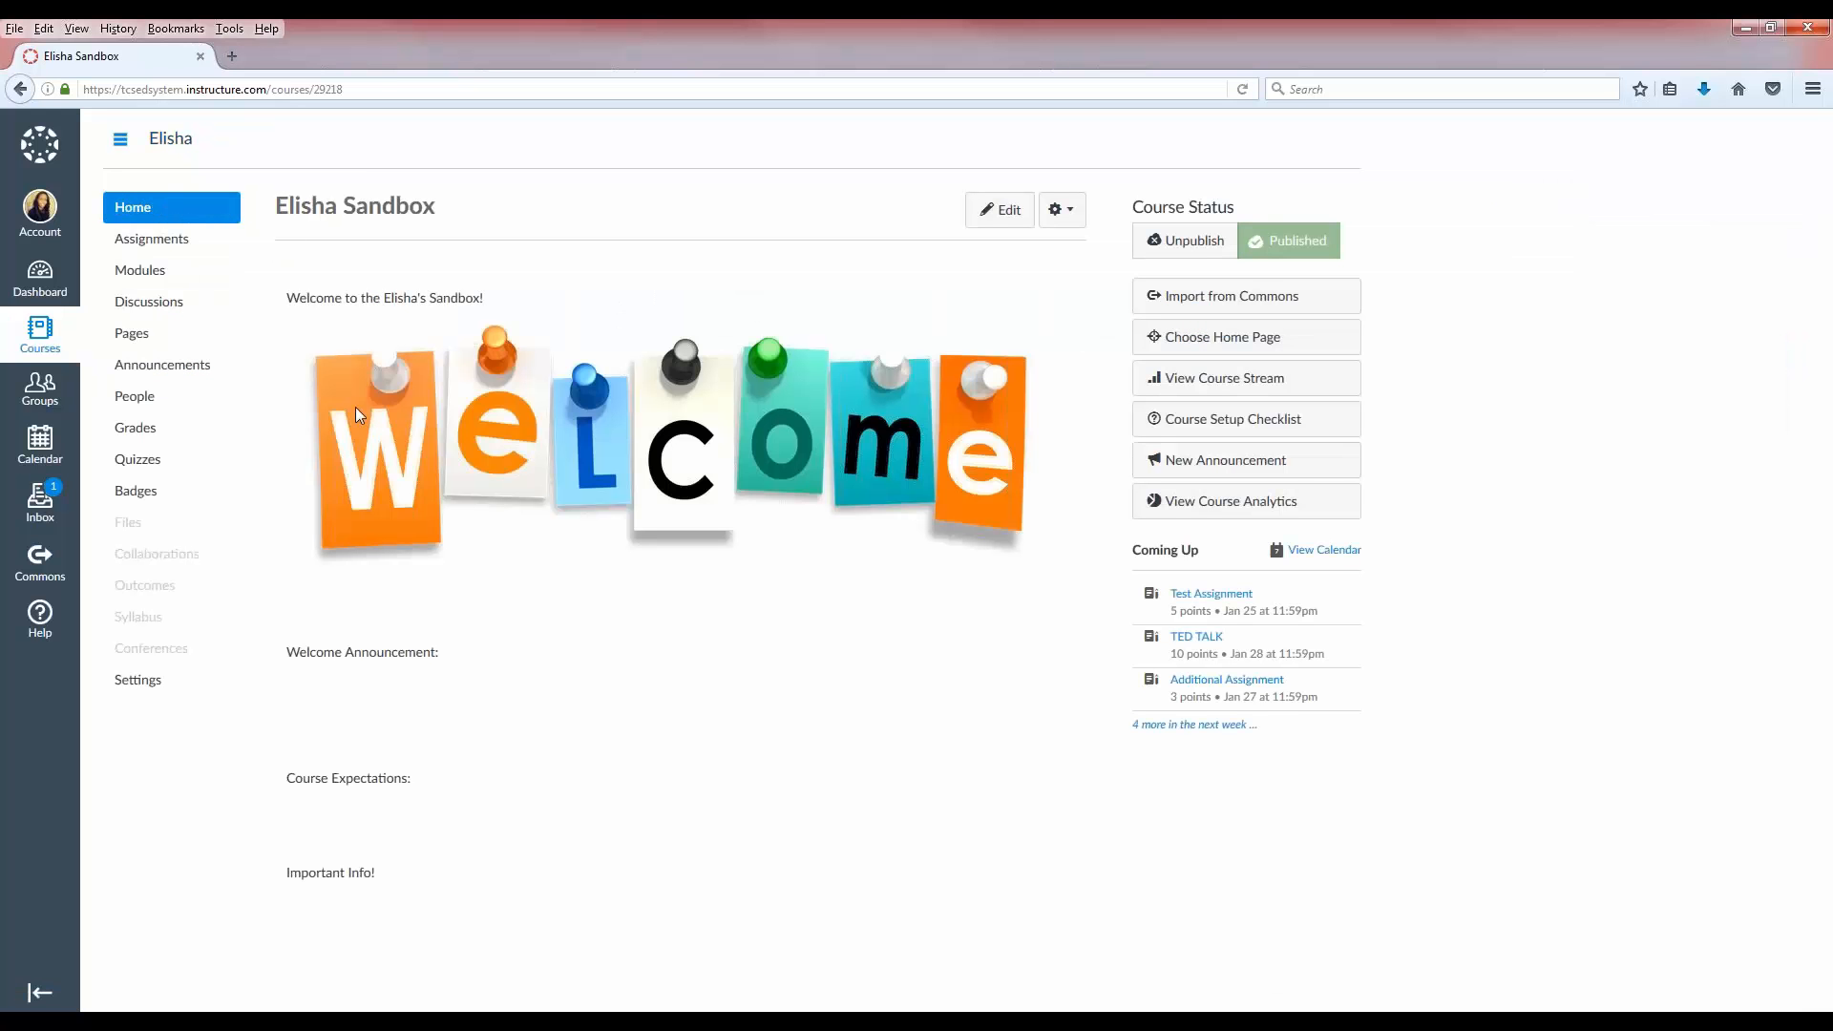
left_click(134, 270)
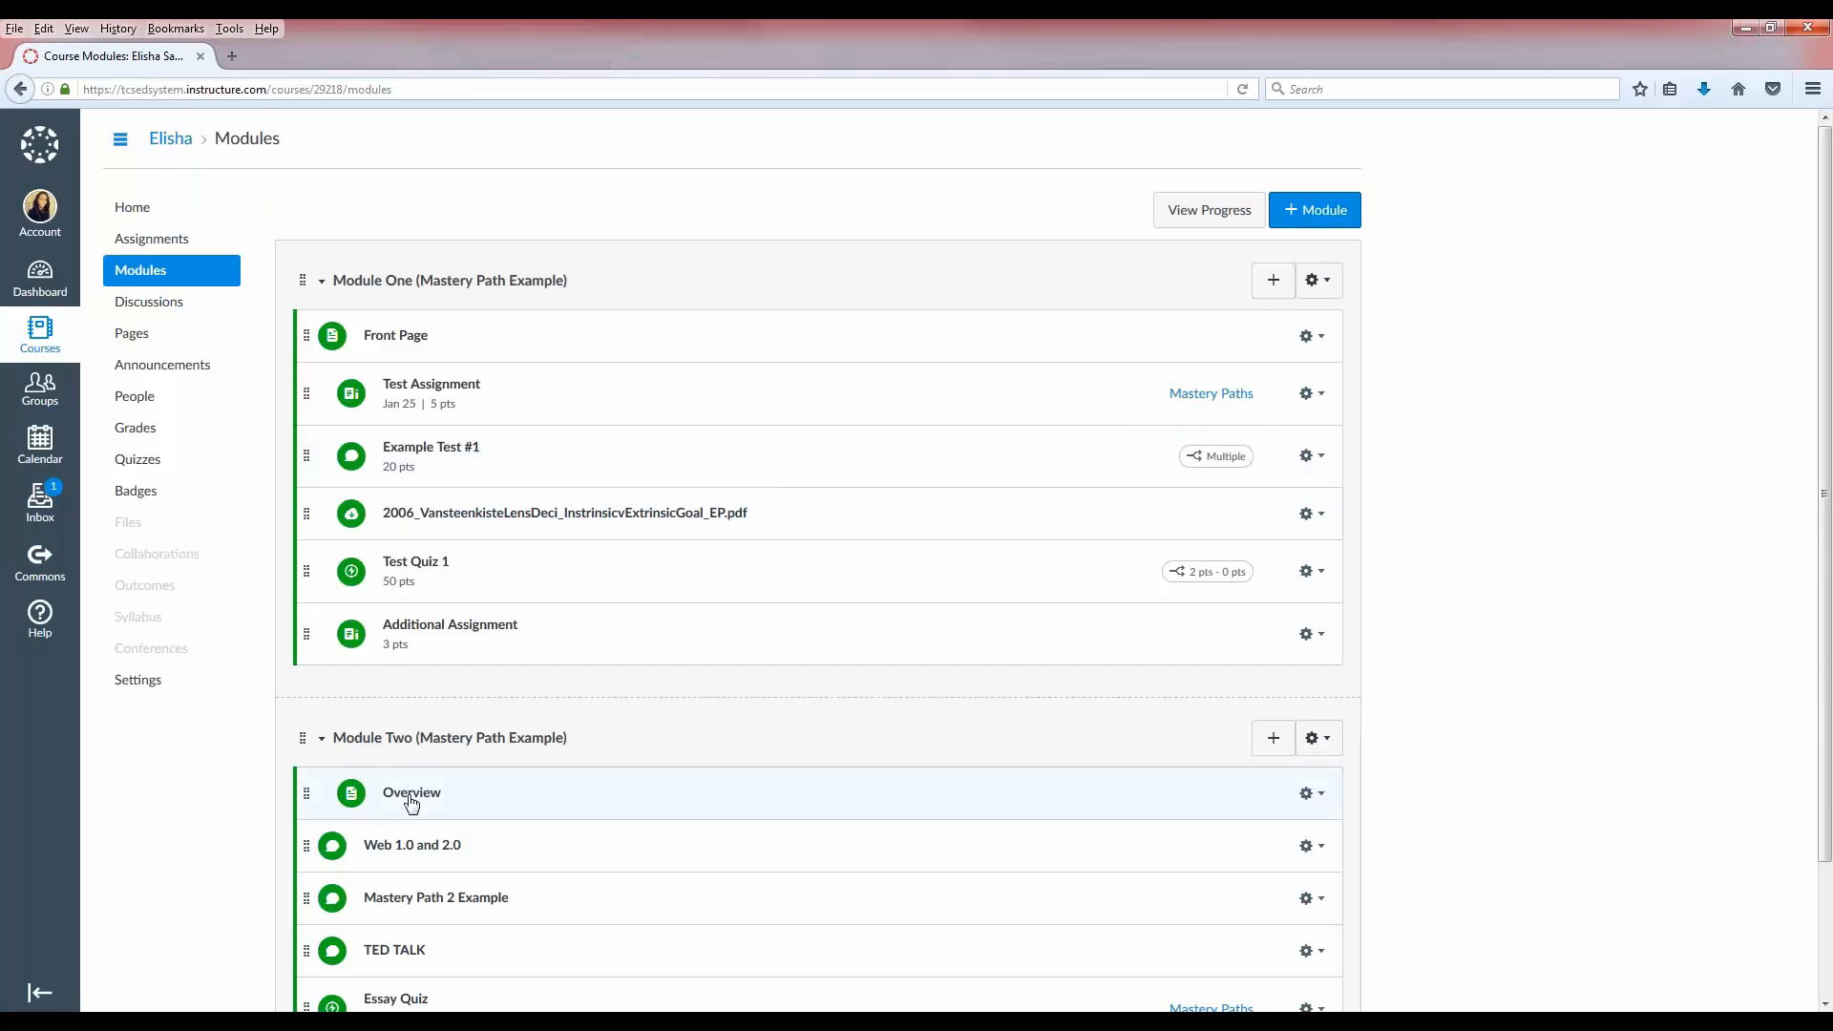
left_click(411, 801)
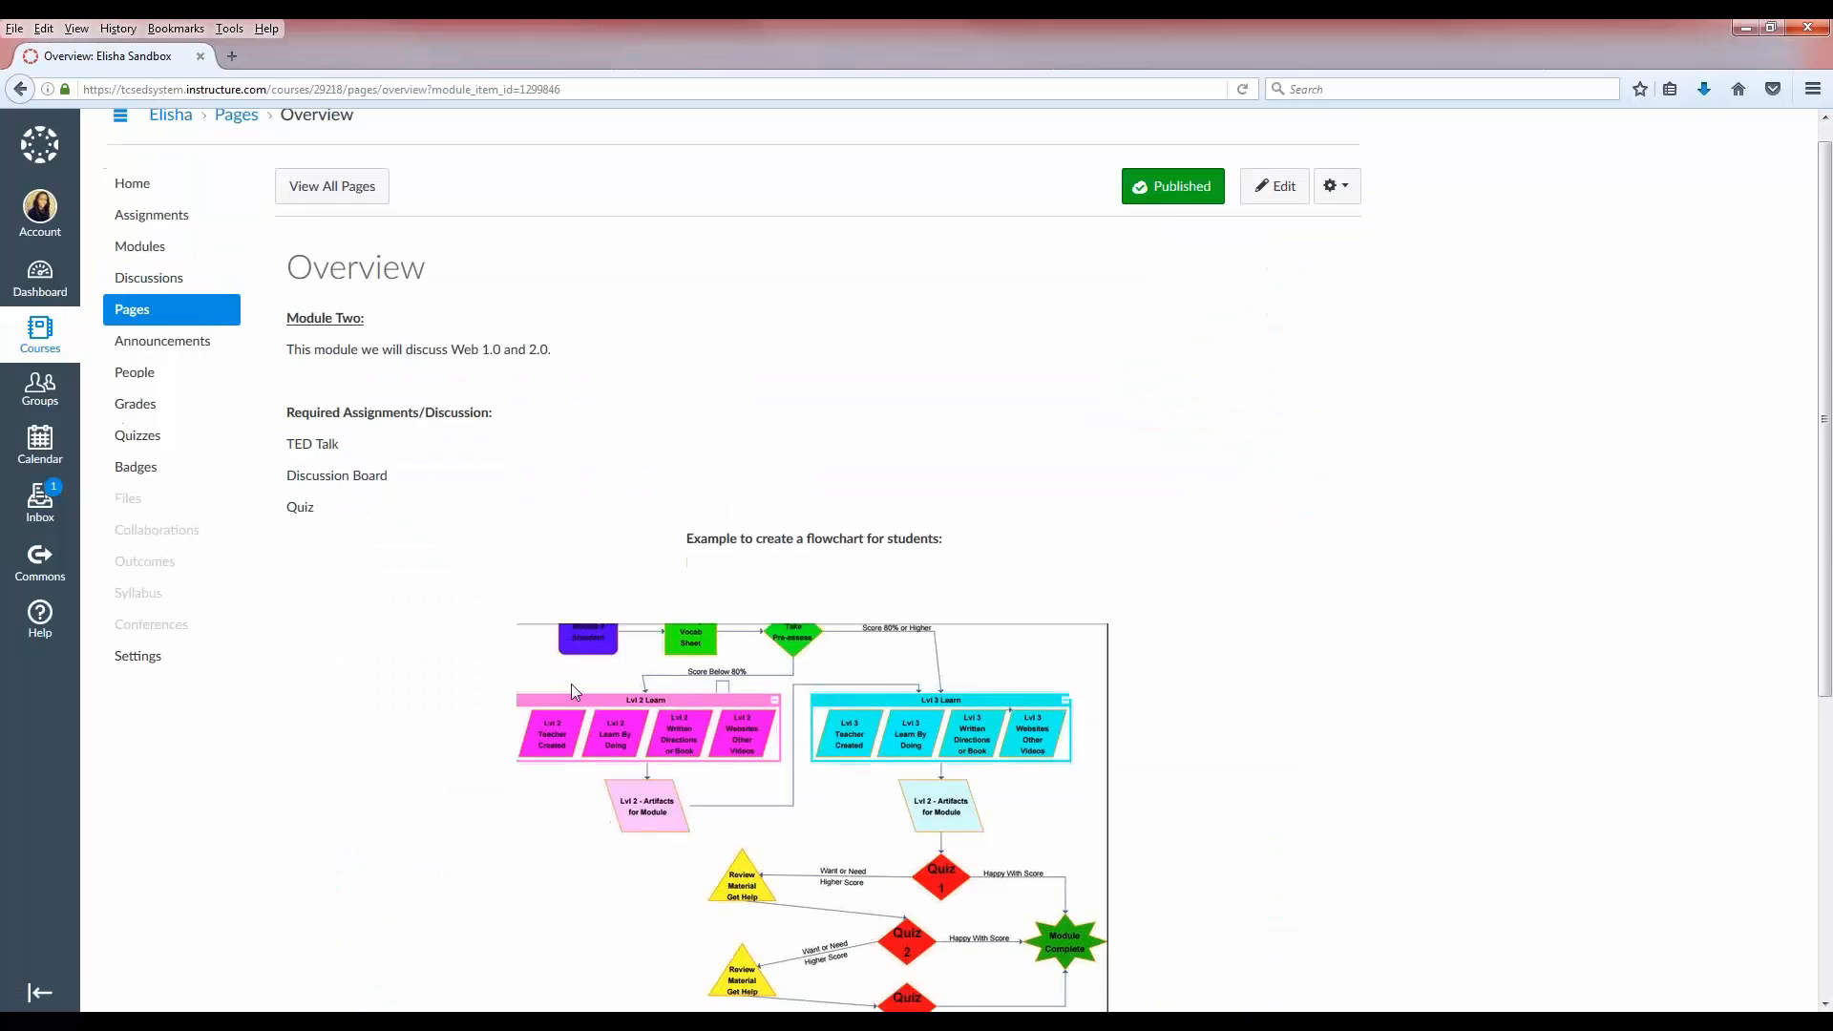
scroll(571, 684, "down", 5)
left_click_drag(365, 748, 378, 750)
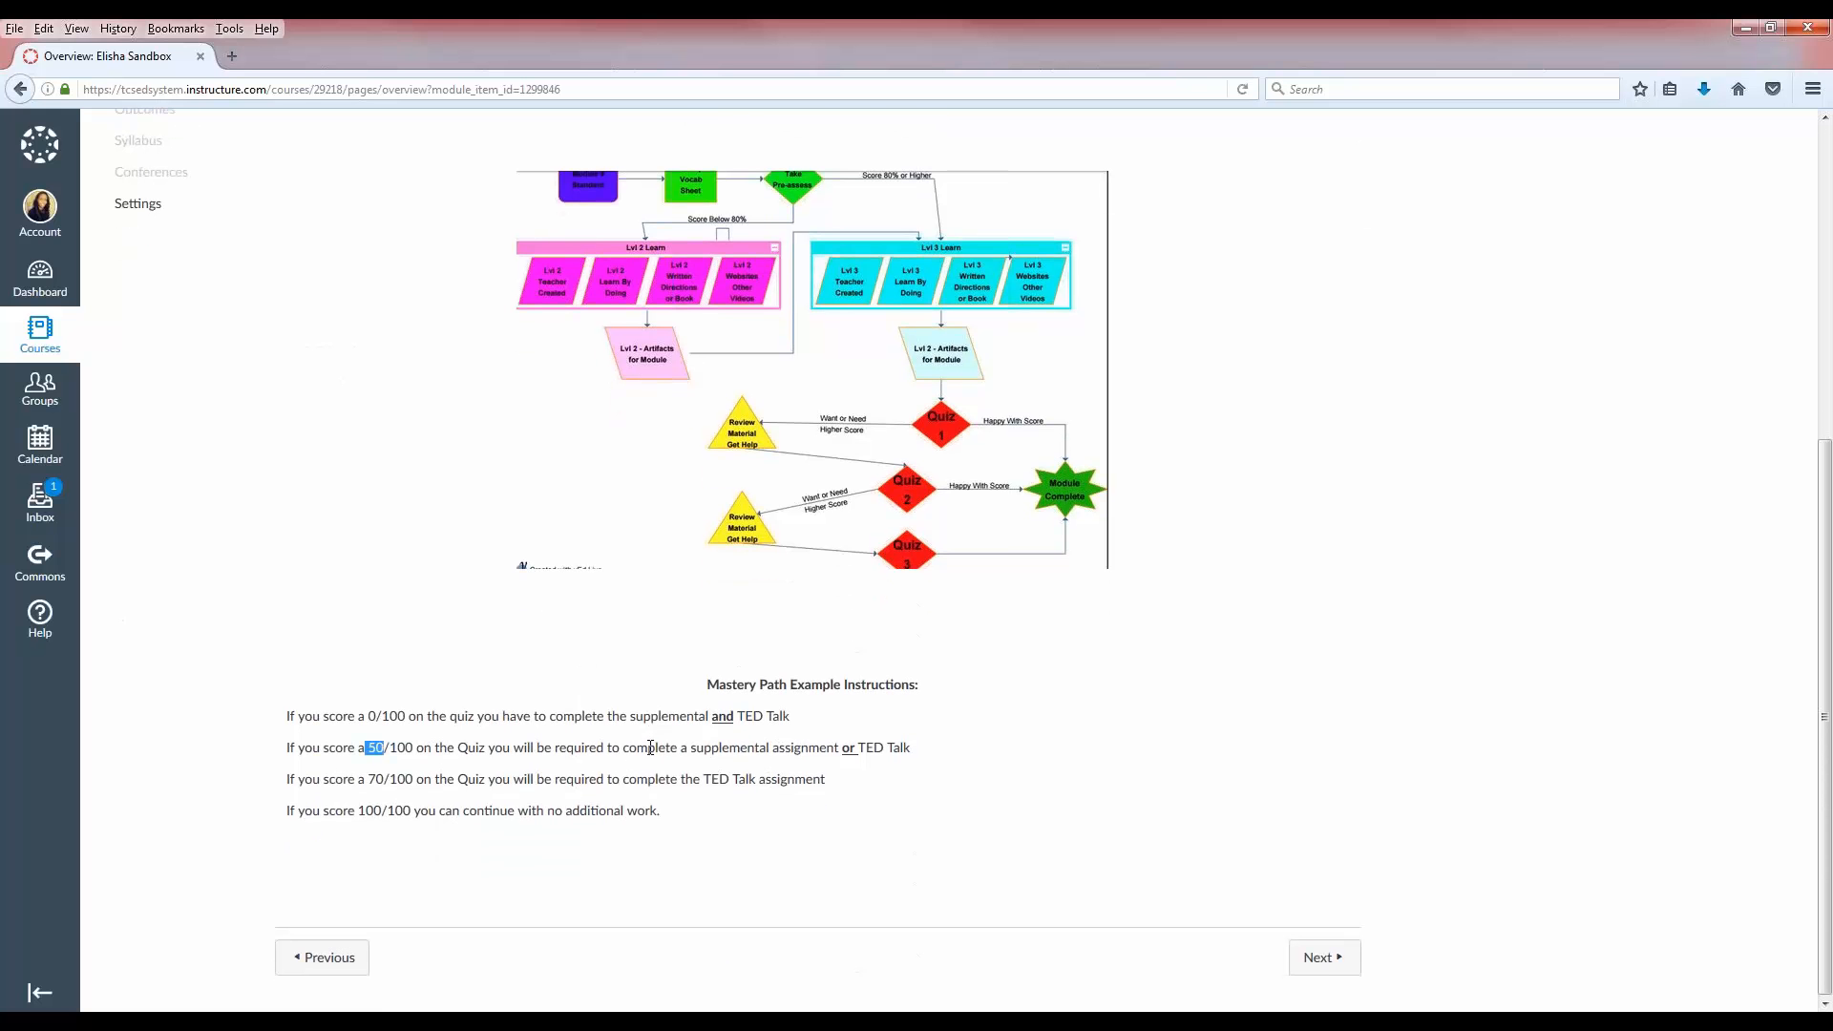
left_click_drag(740, 748, 941, 759)
left_click(941, 769)
scroll(635, 778, "up", 5)
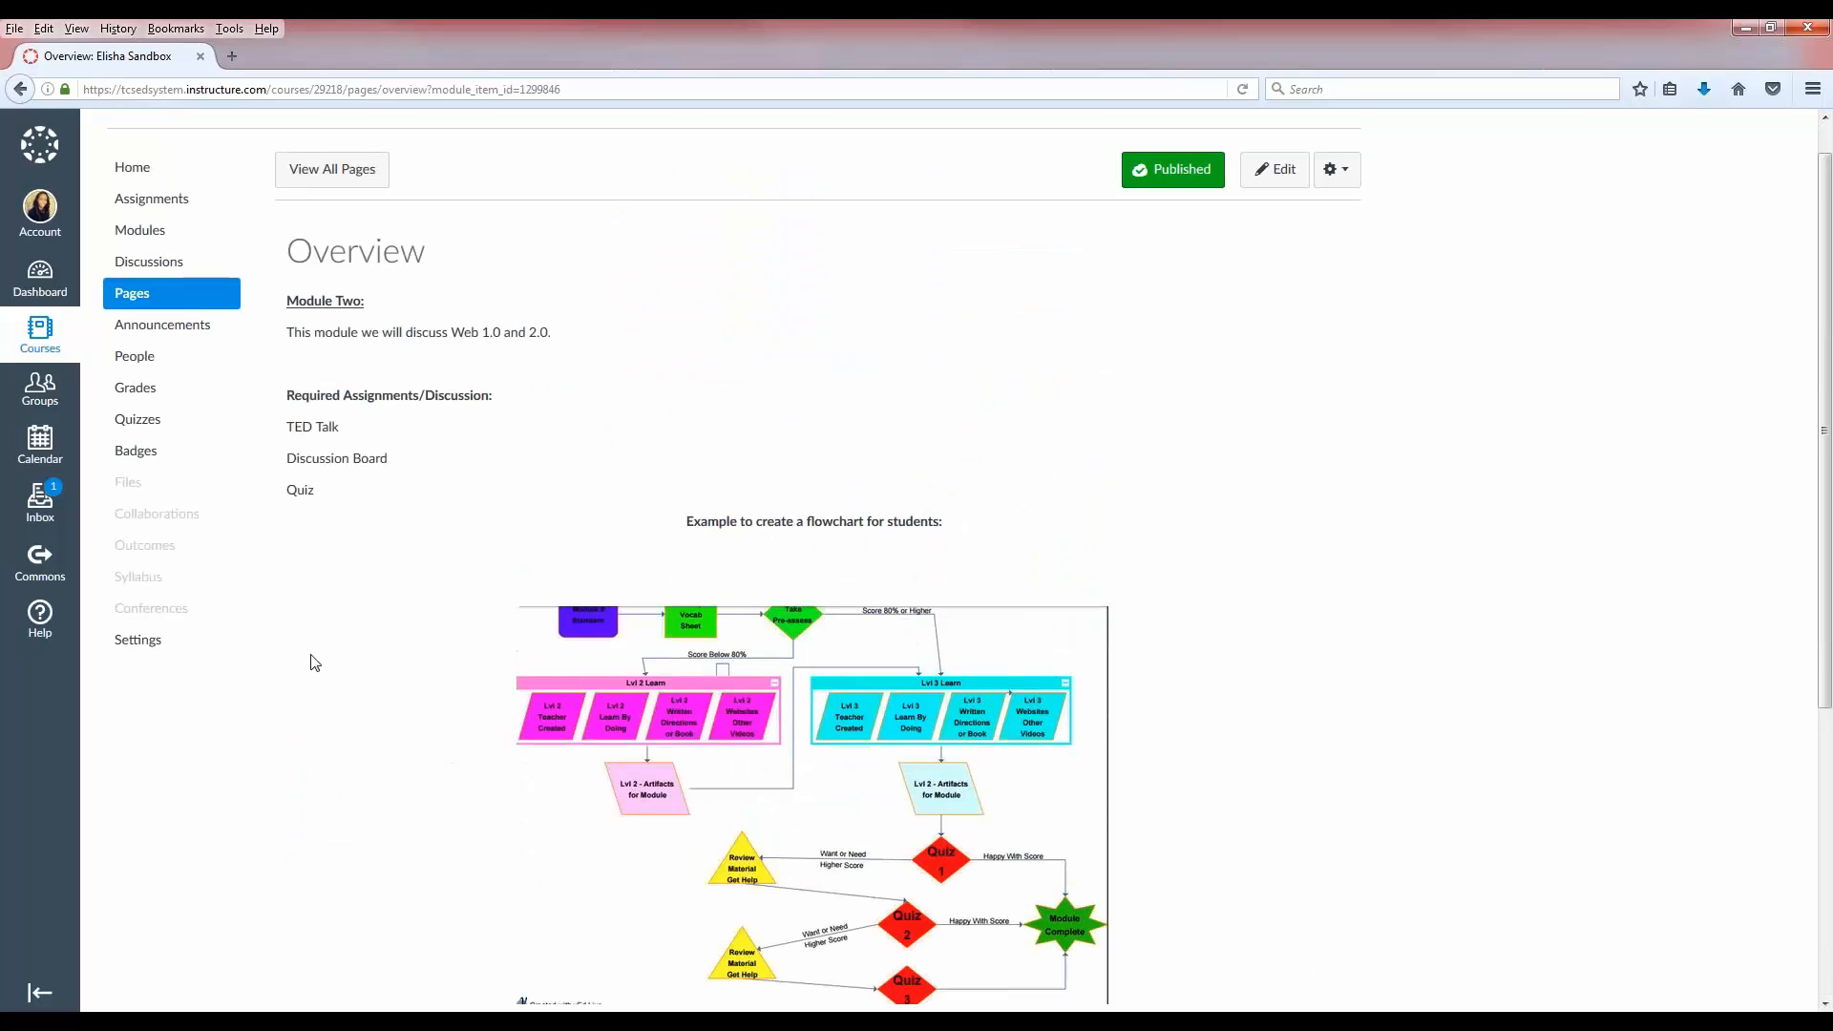
Step: Enter Student View from the course settings and check the Essay Quiz's Mastery Path item in Module Two
left_click(129, 170)
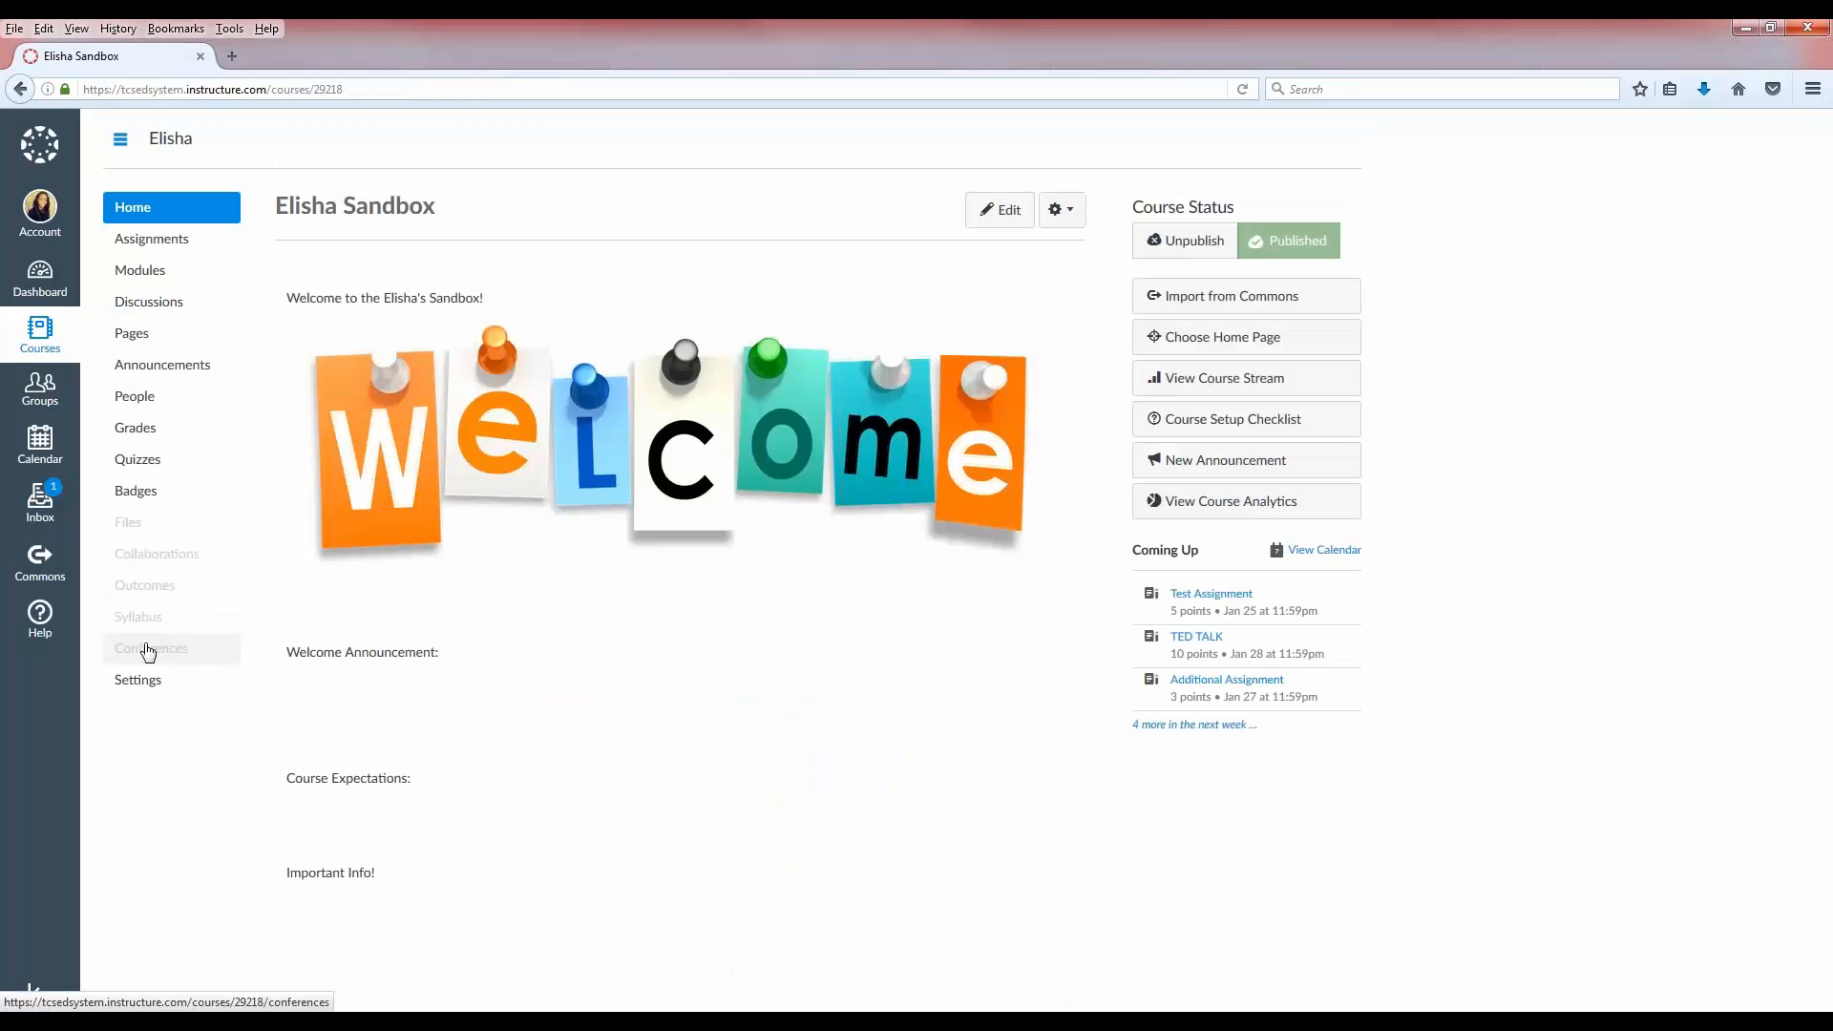
left_click(139, 686)
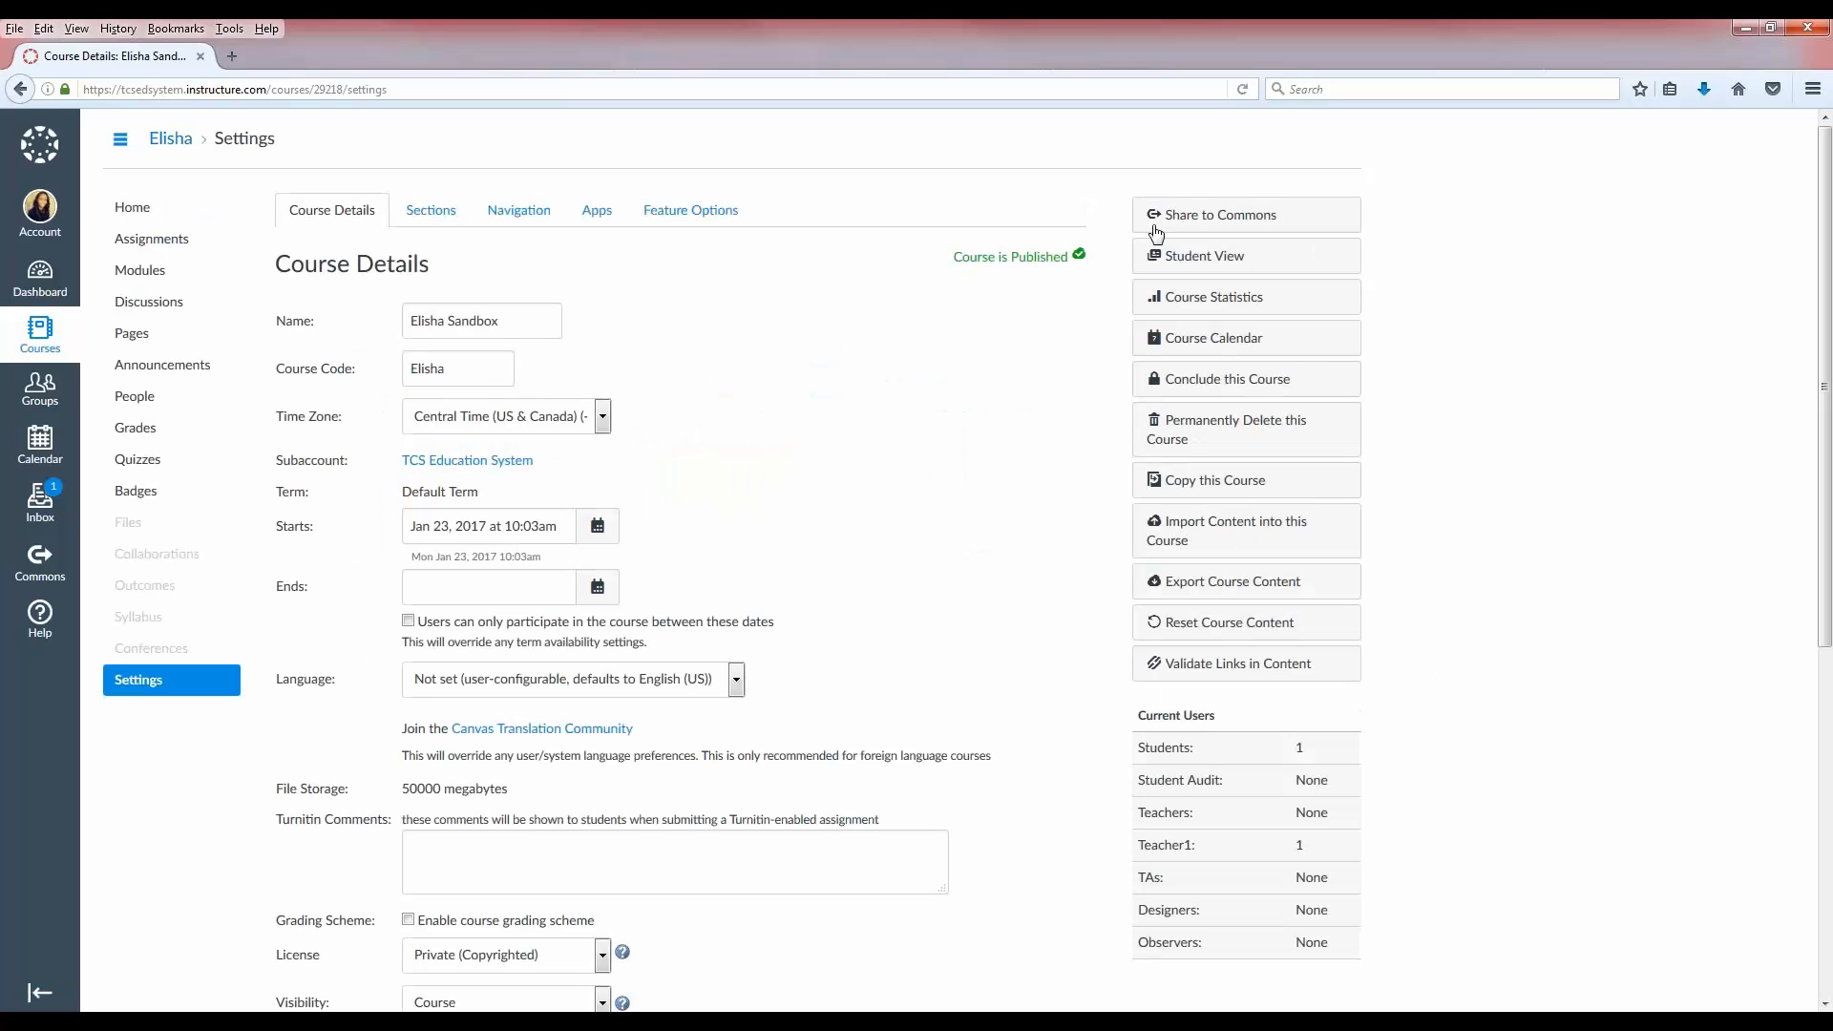
left_click(1174, 272)
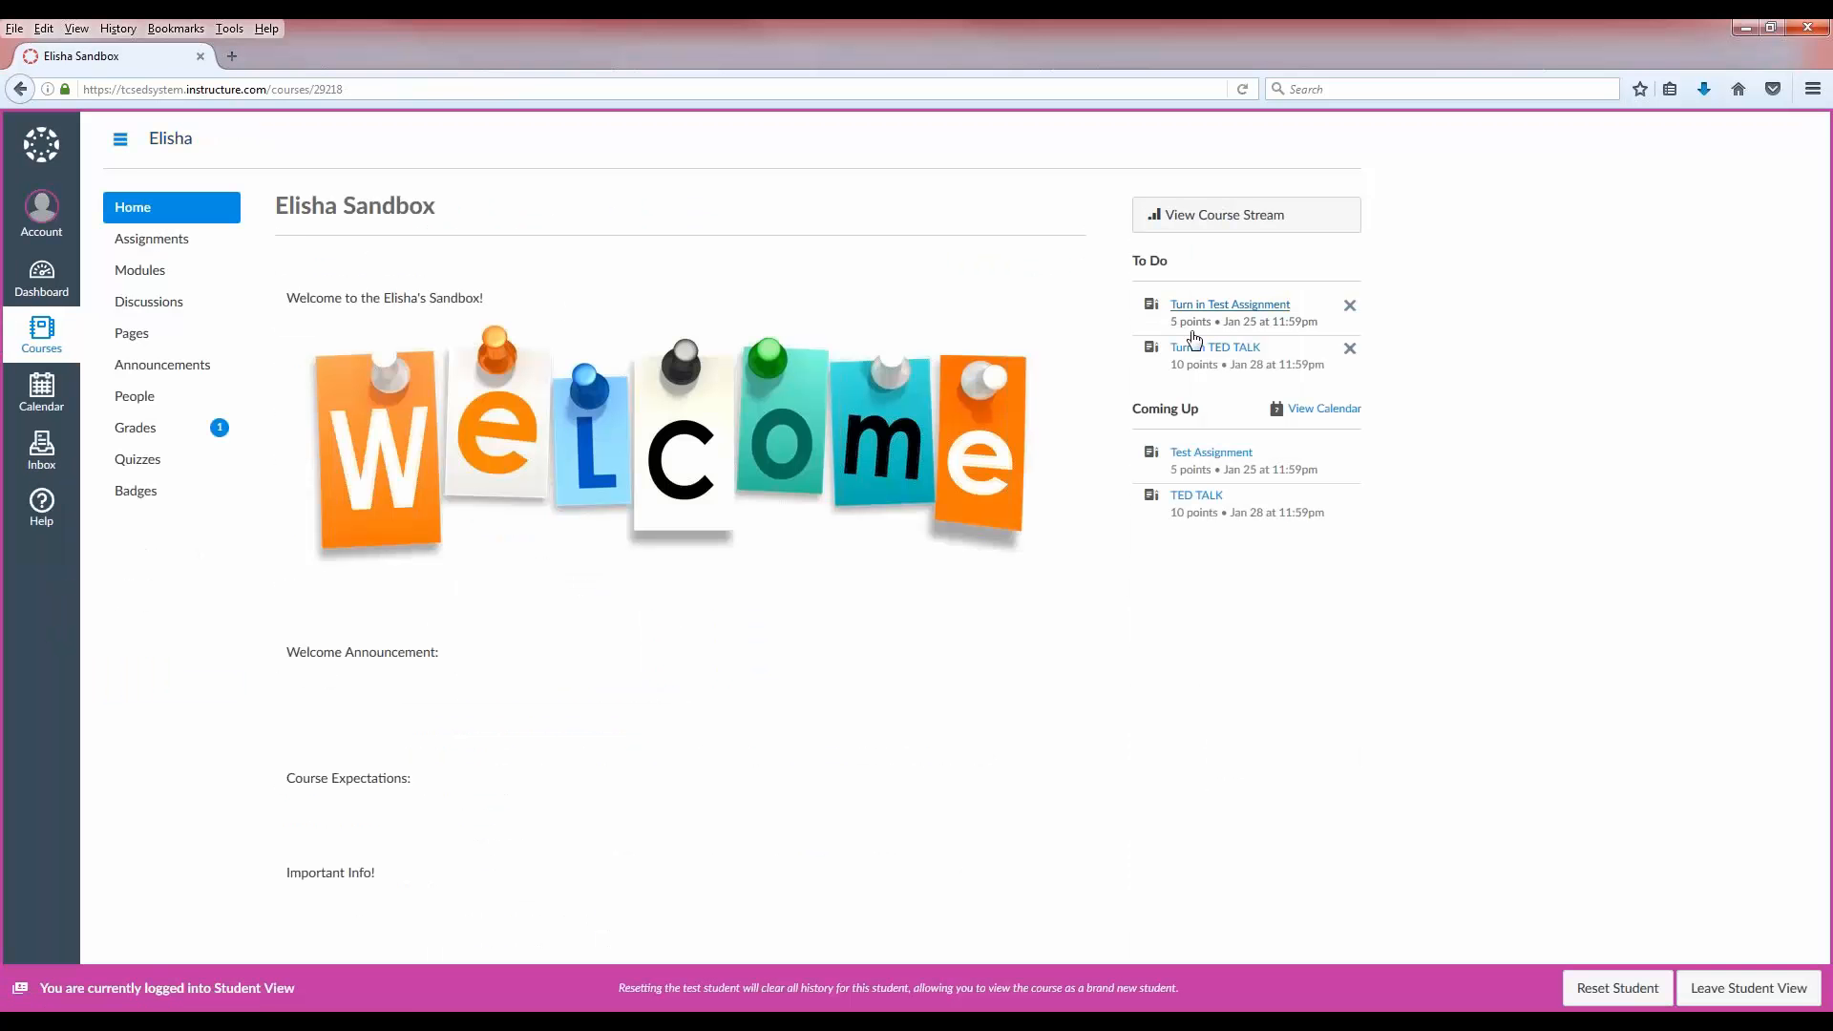
left_click(150, 276)
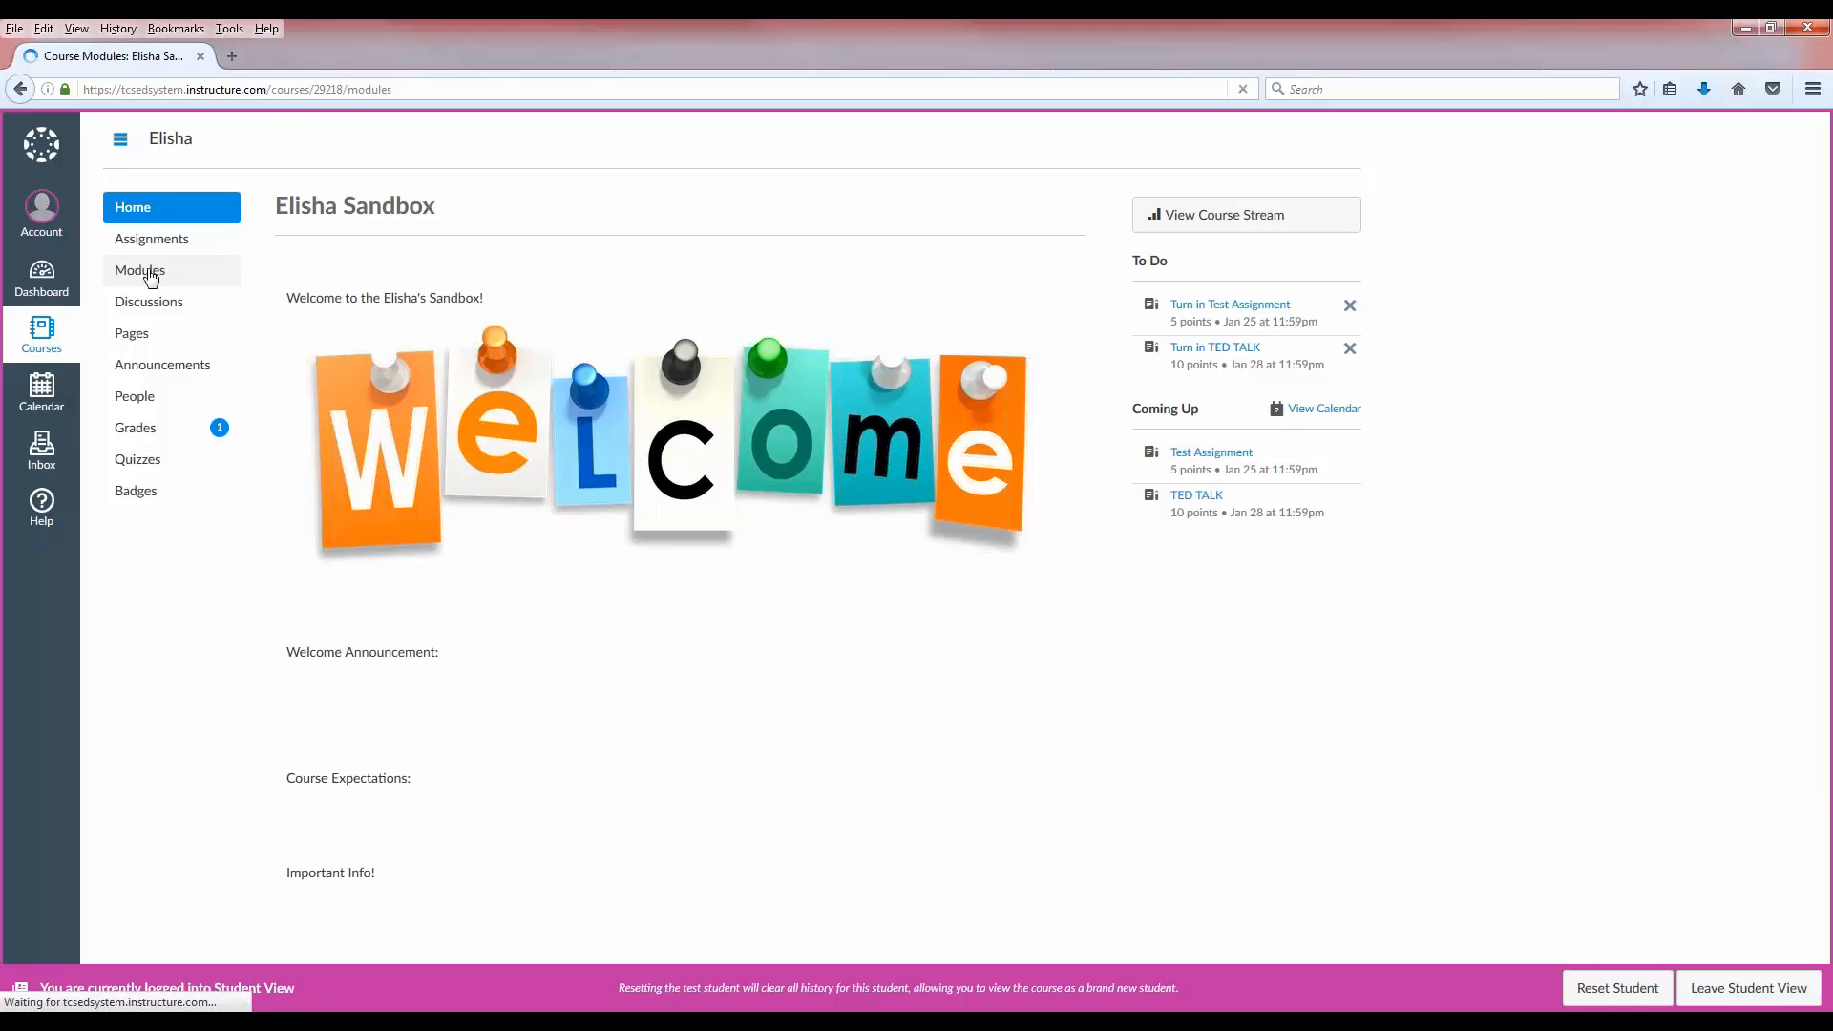
scroll(820, 390, "down", 1)
scroll(820, 390, "down", 2)
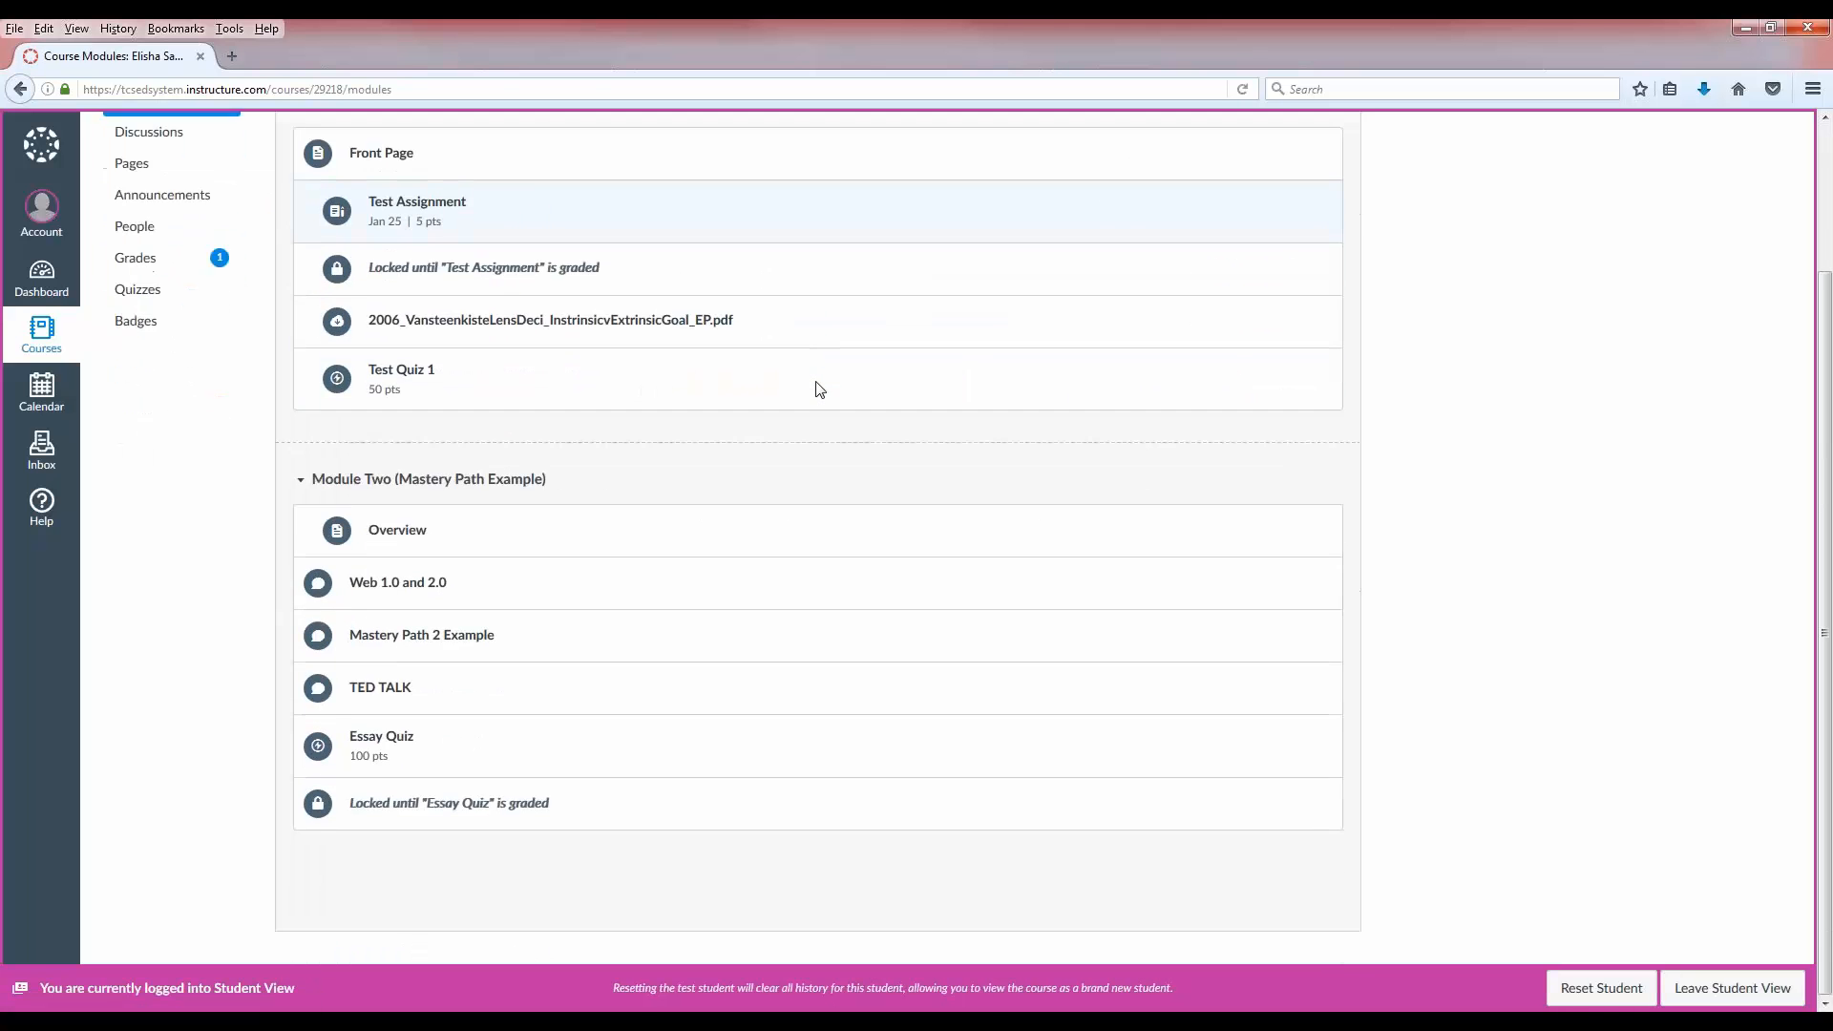
scroll(818, 388, "up", 3)
Step: Check the Essay Quiz score in the test student's grades, recheck the modules, and leave Student View
left_click(134, 436)
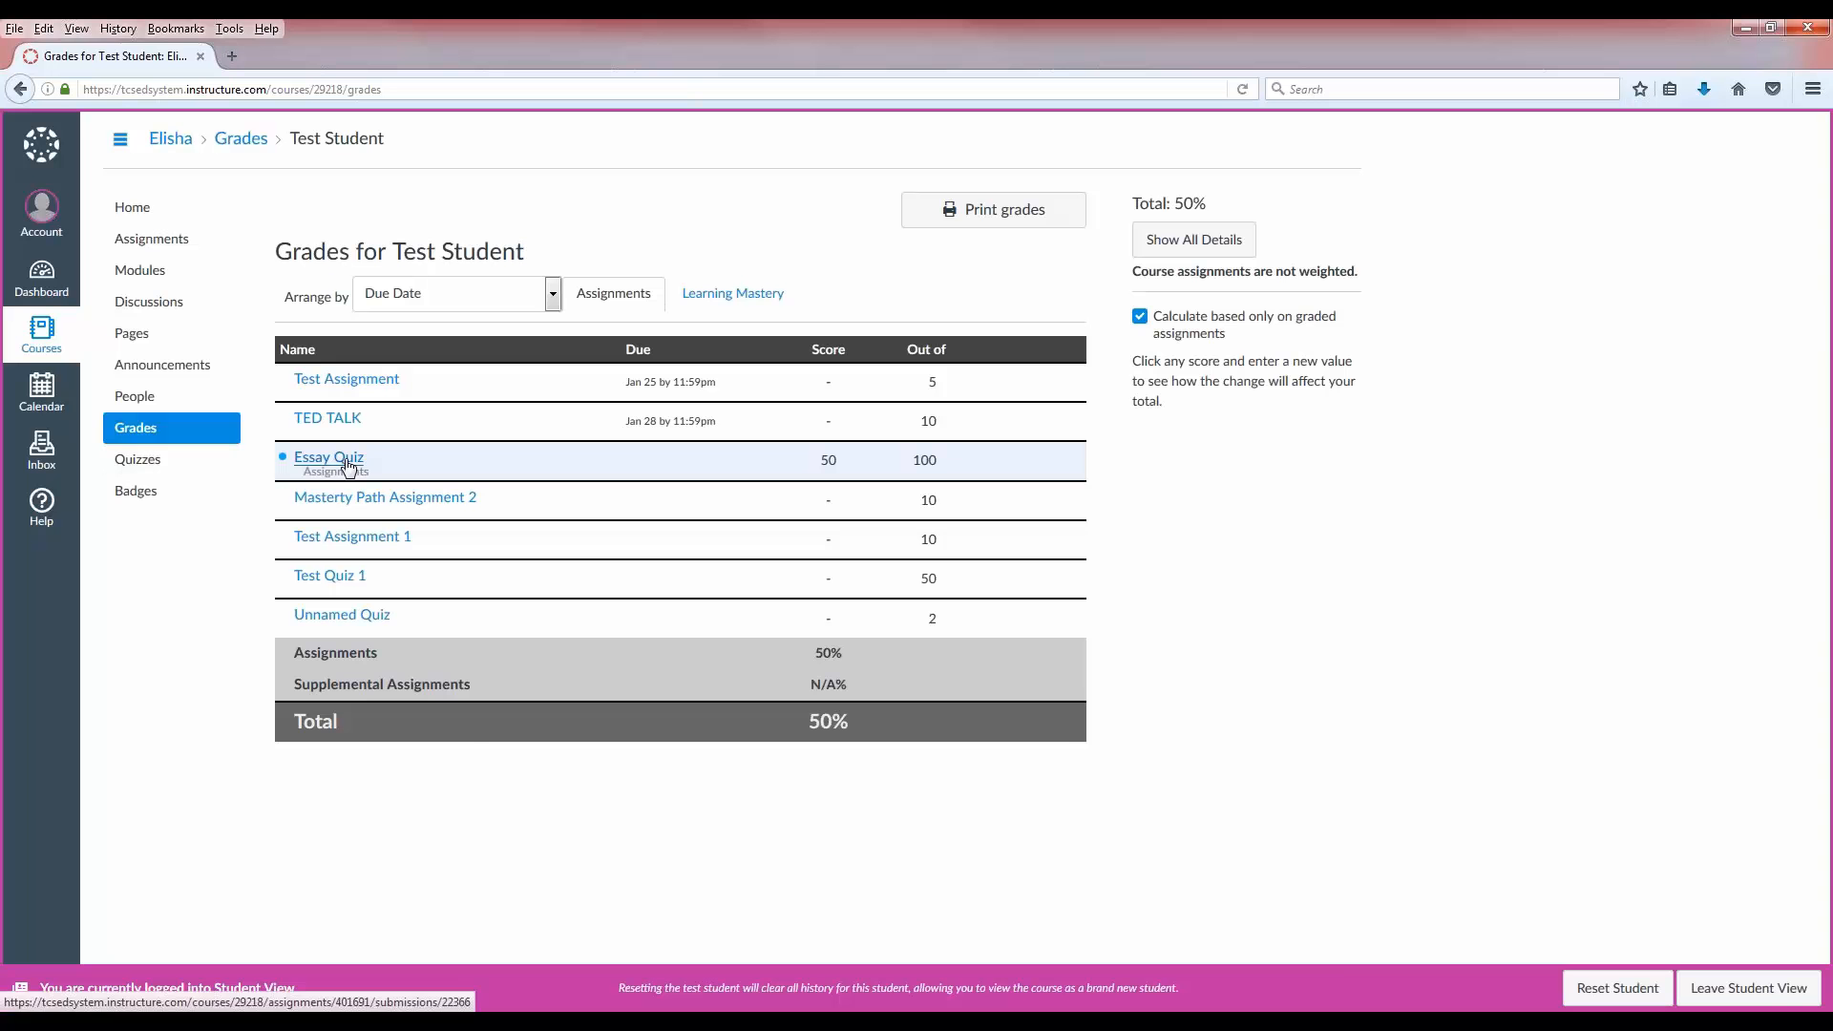
left_click(163, 275)
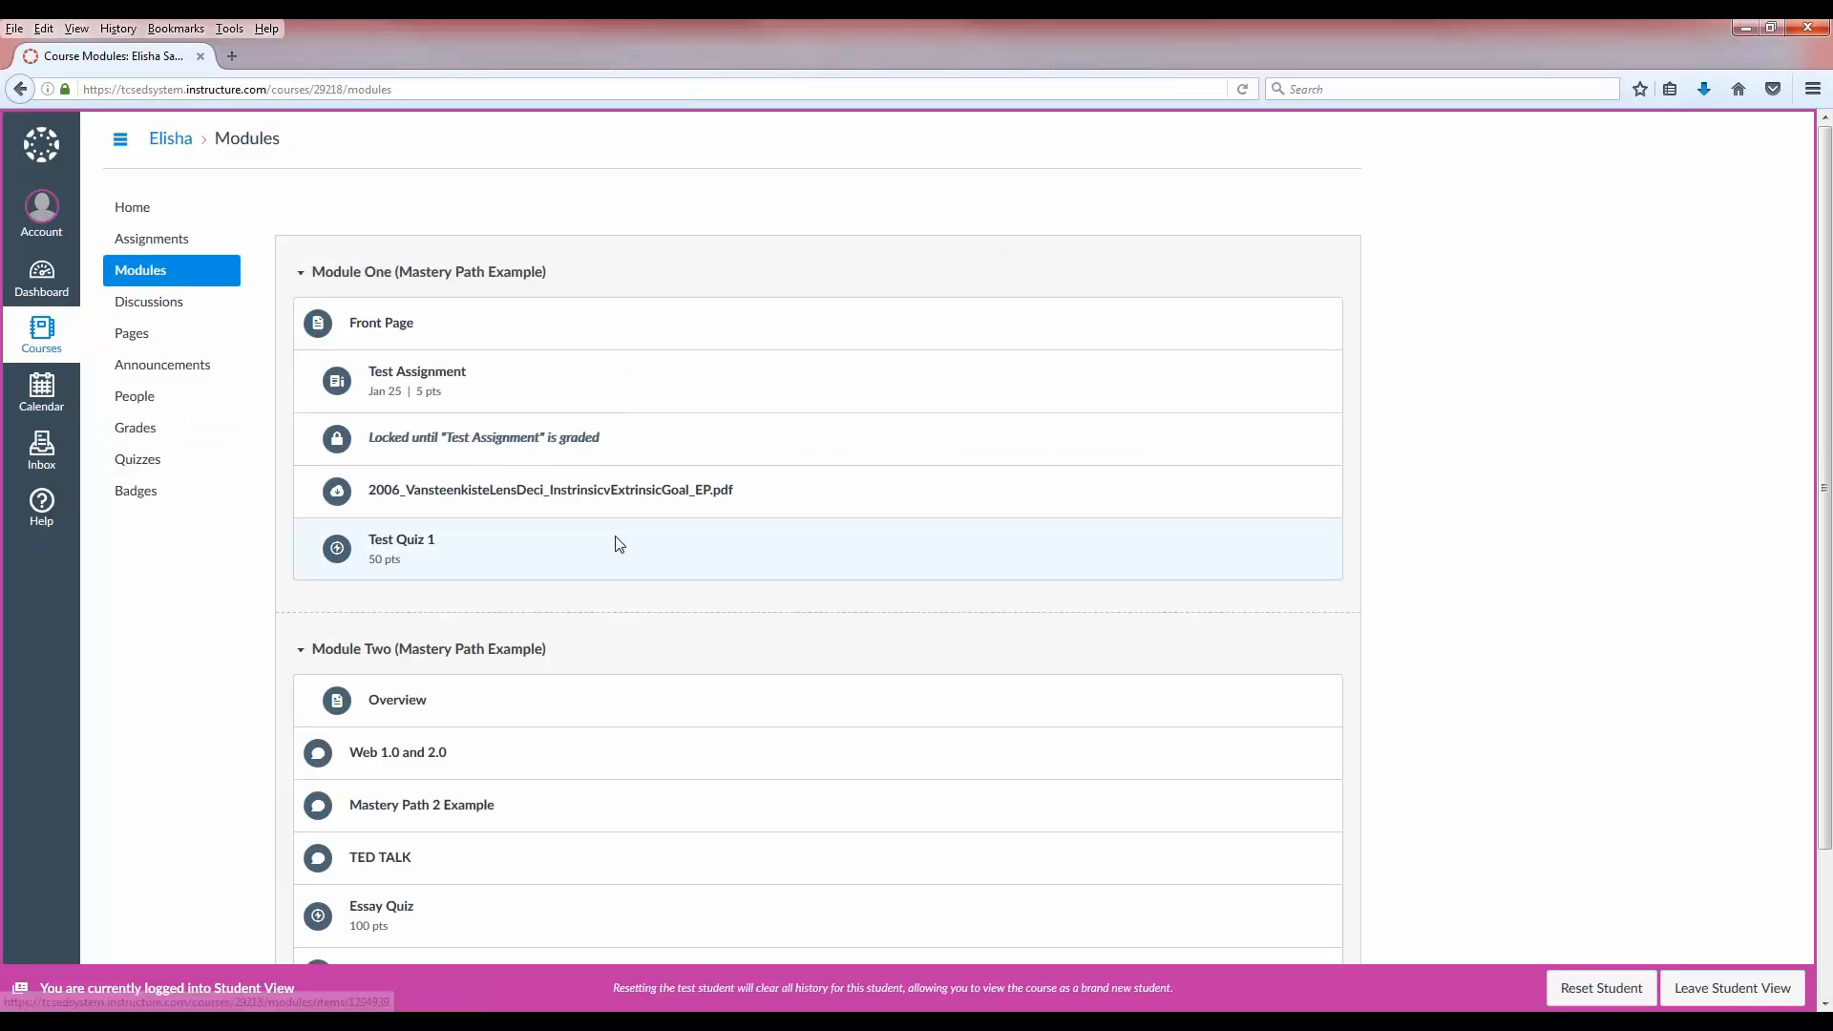
scroll(618, 544, "down", 2)
scroll(618, 544, "up", 2)
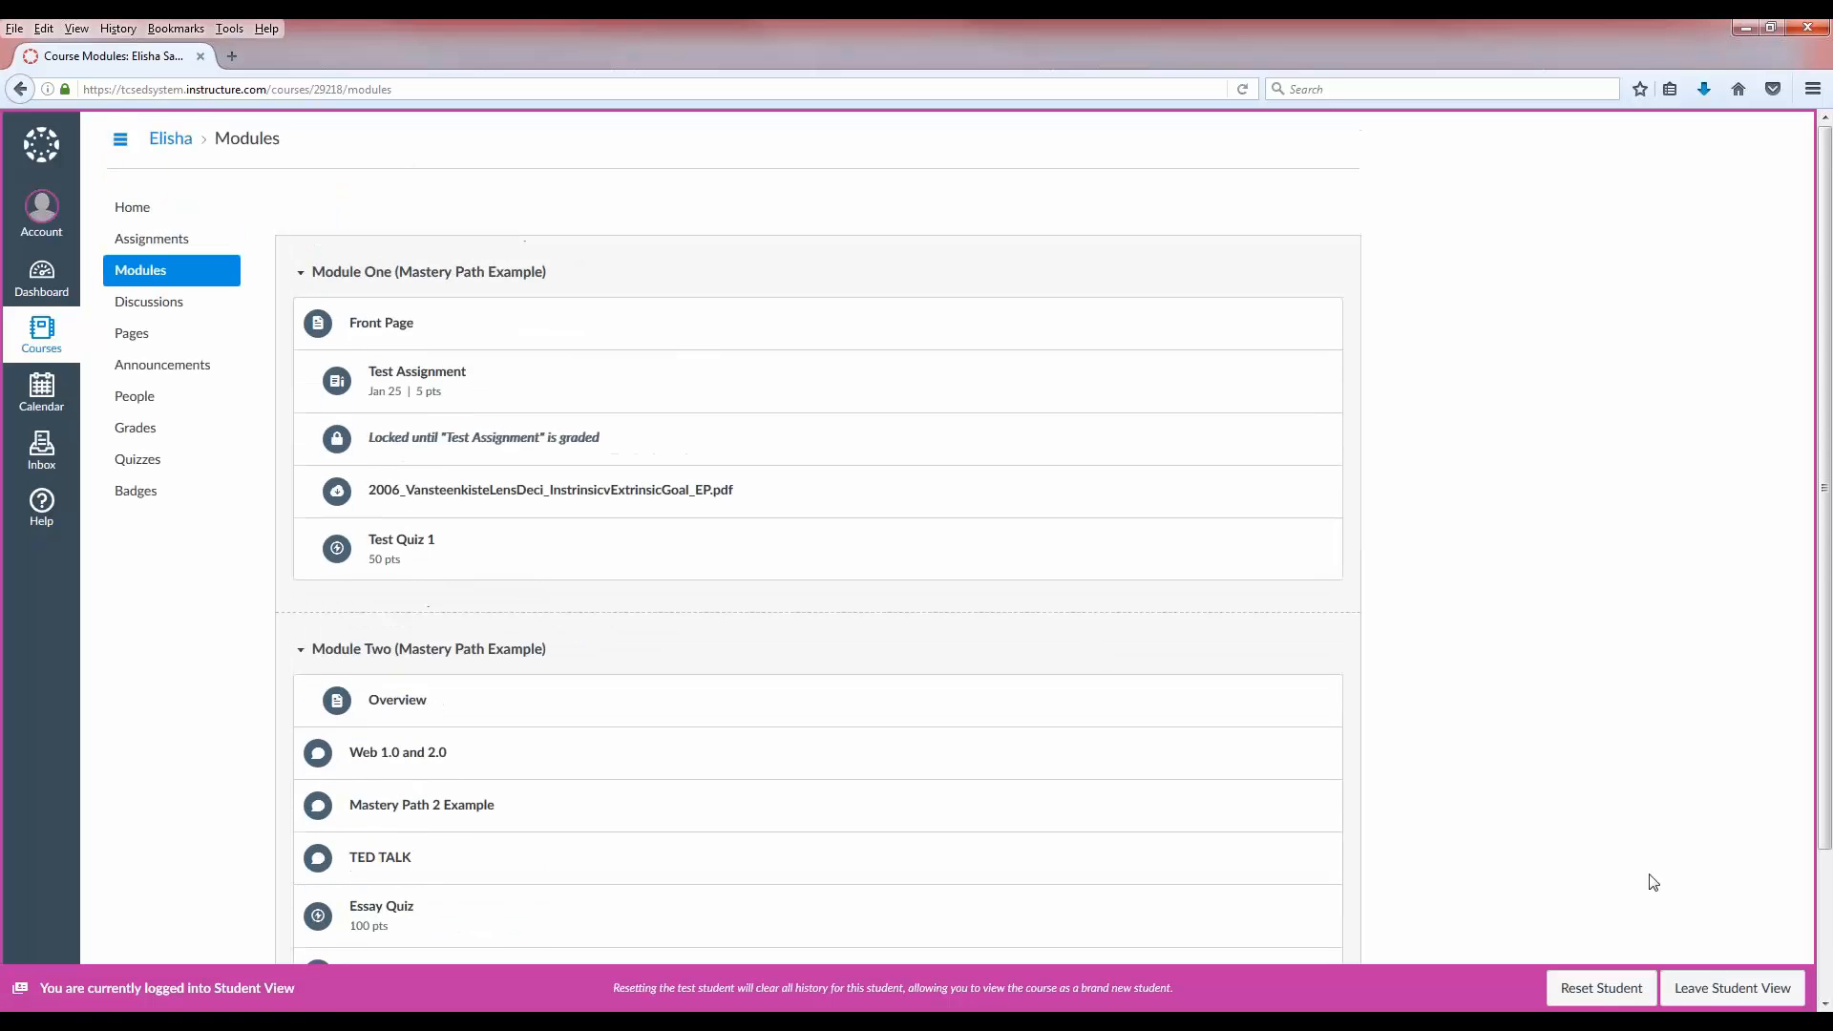
left_click(1732, 988)
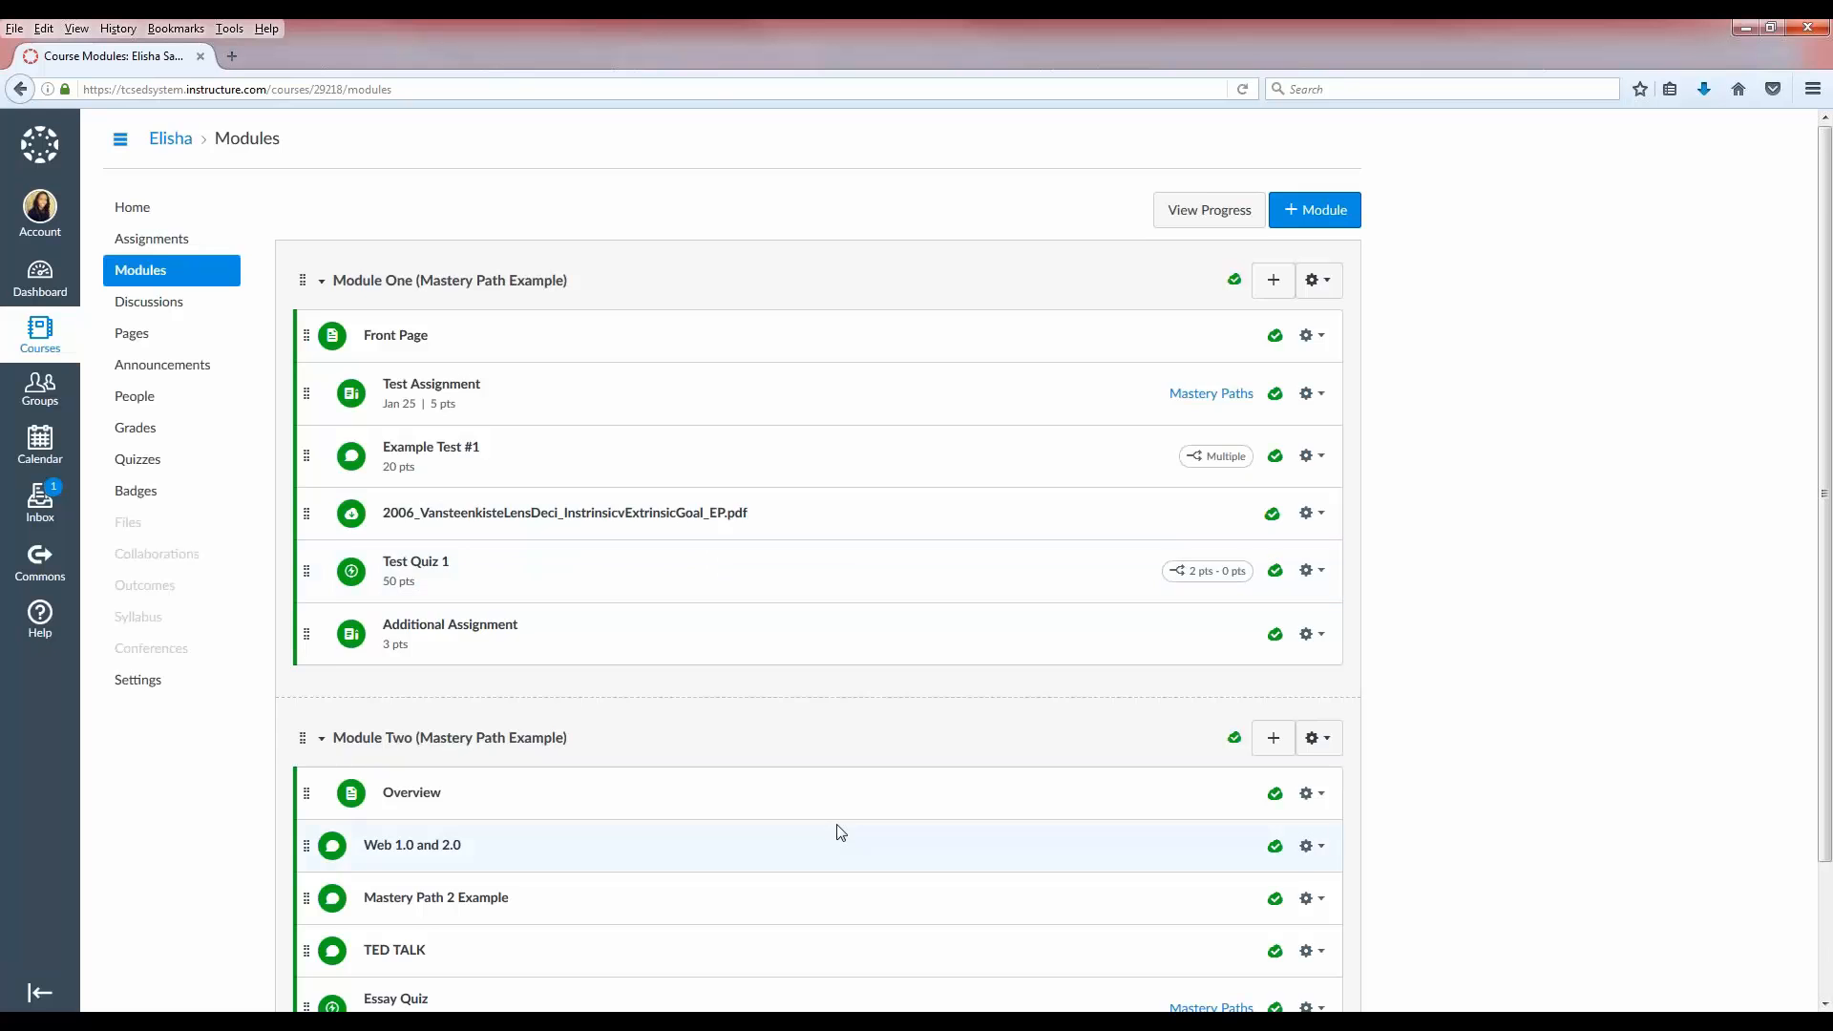
Step: In the Essay Quiz's Mastery Paths, select the Supplemental Assignment-4 and TED TALK items in all score ranges and save the quiz
scroll(840, 833, "down", 2)
scroll(843, 833, "down", 1)
left_click(1212, 857)
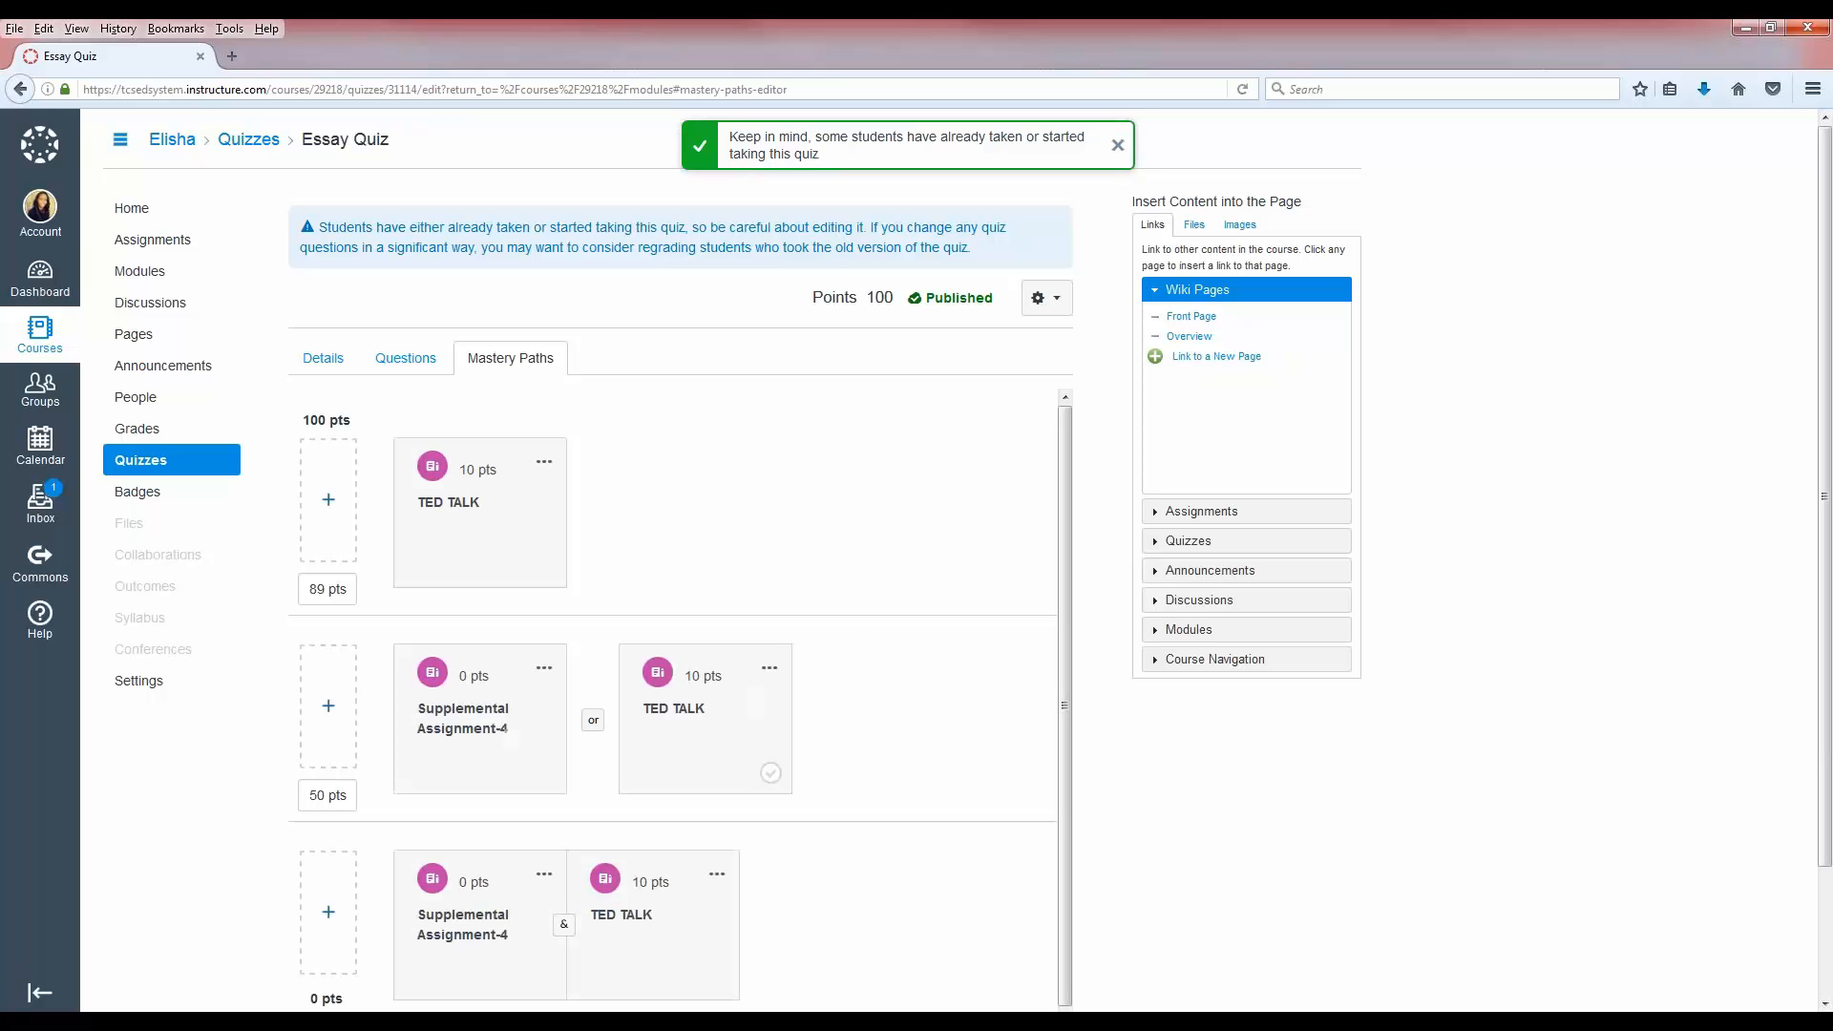
left_click(545, 773)
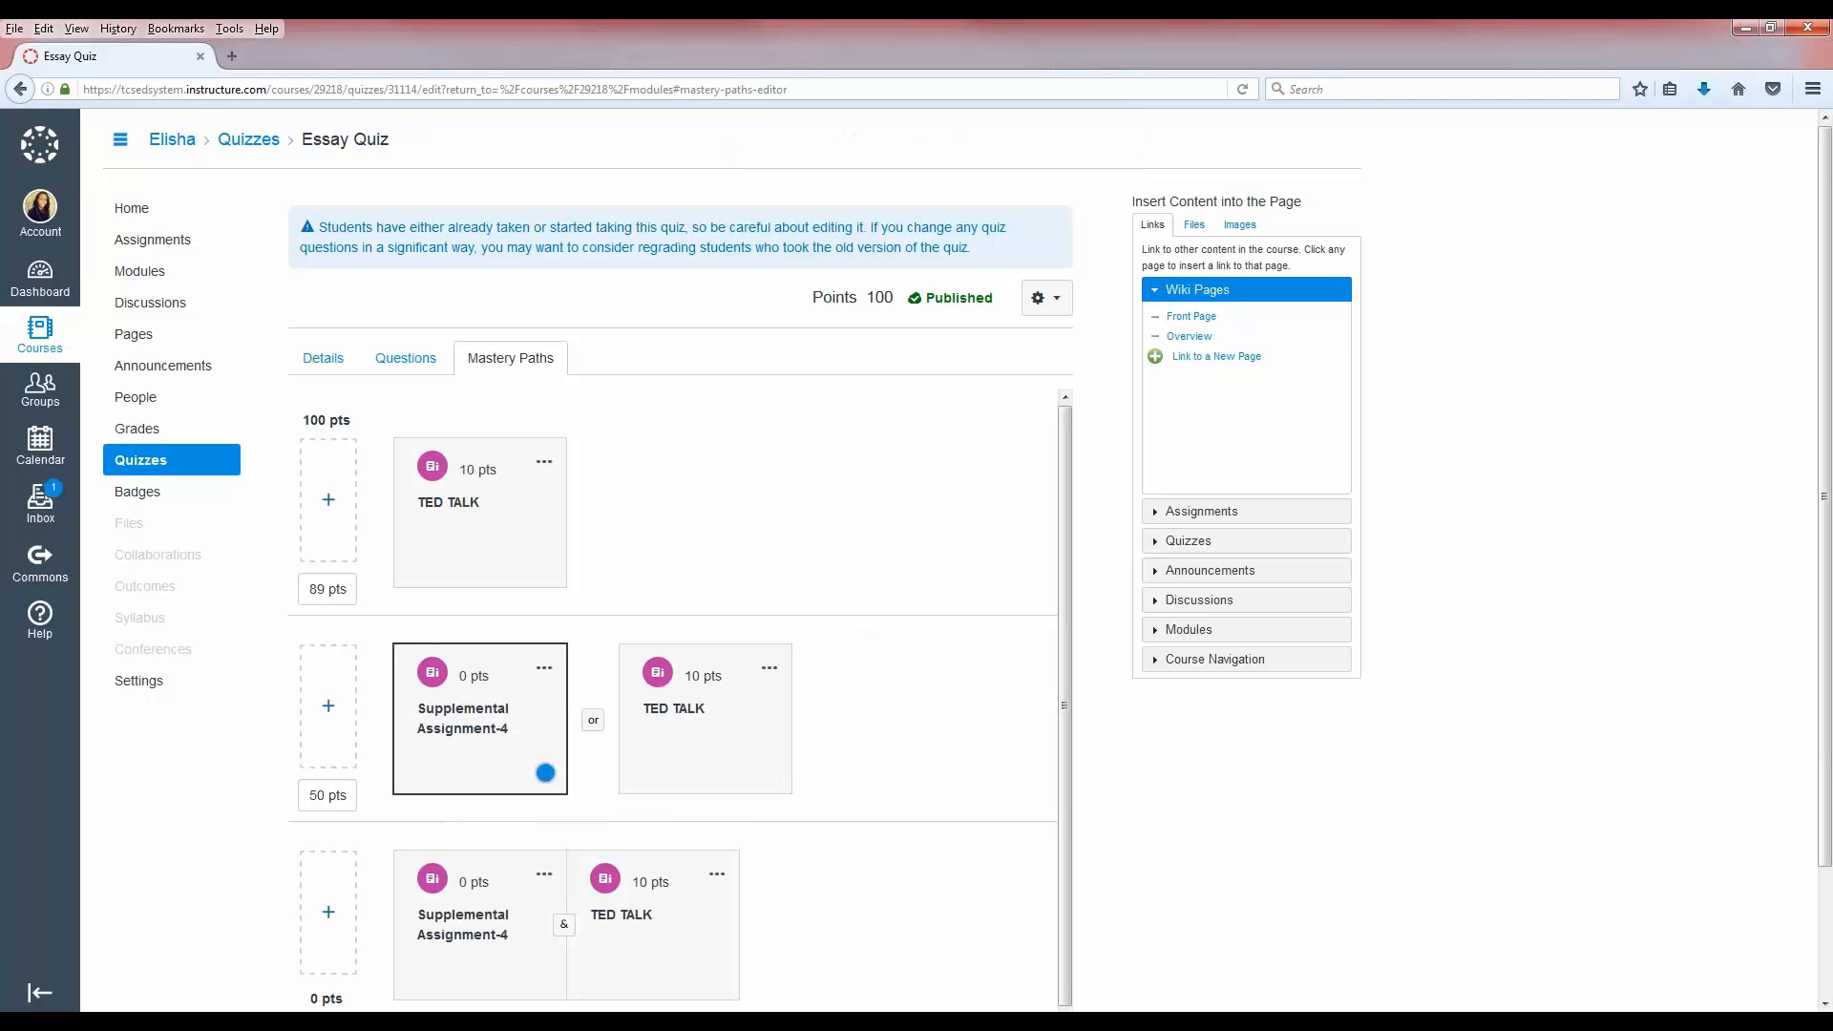
left_click(771, 769)
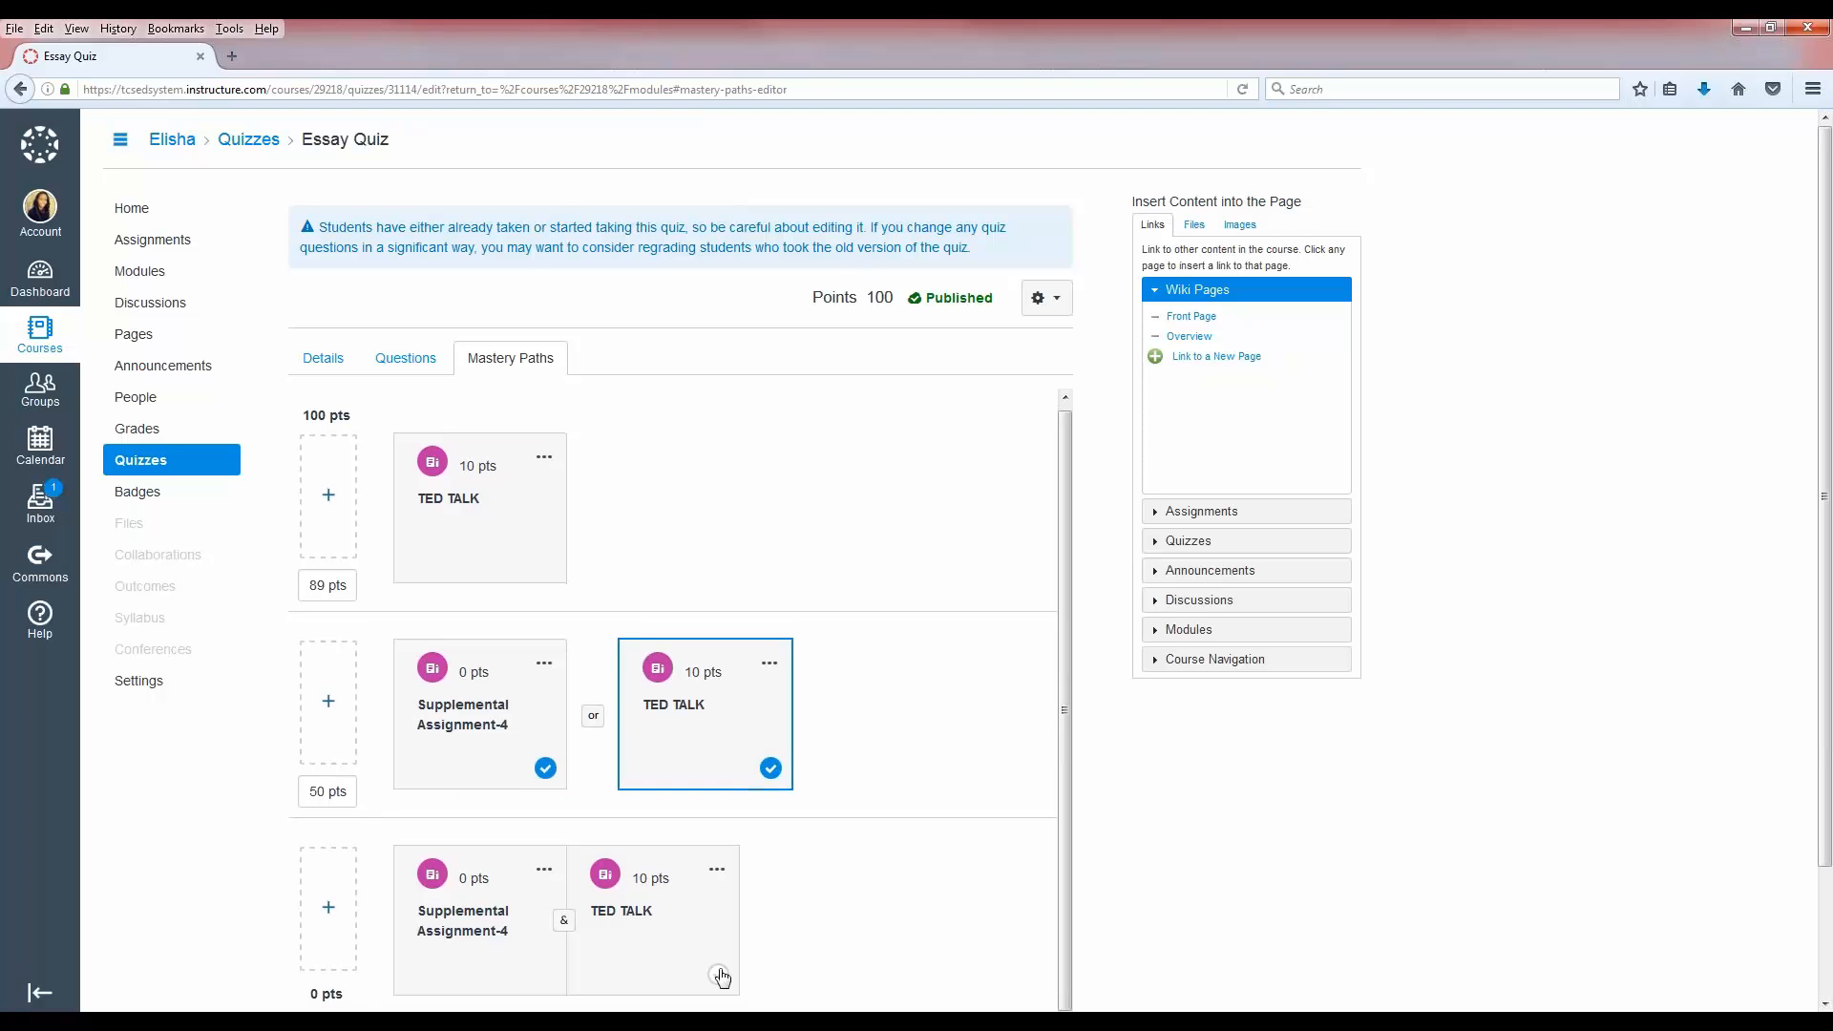
left_click(718, 974)
left_click(545, 974)
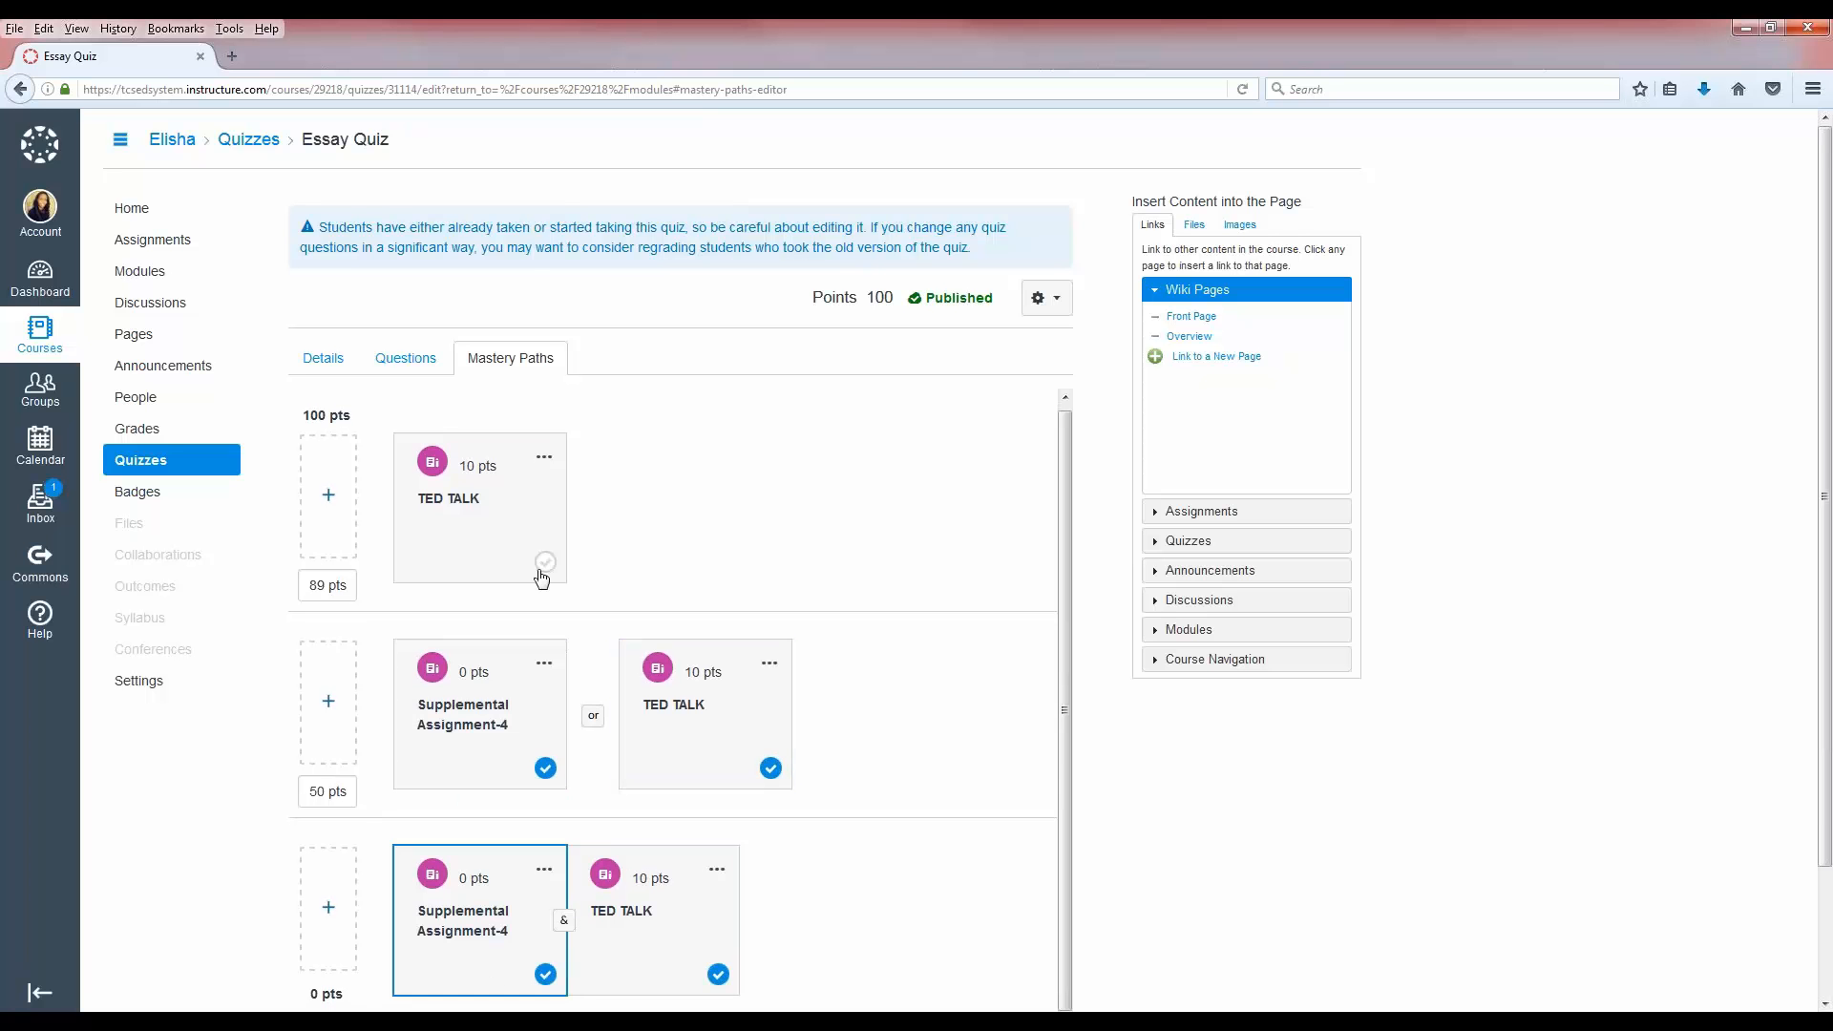
left_click(545, 562)
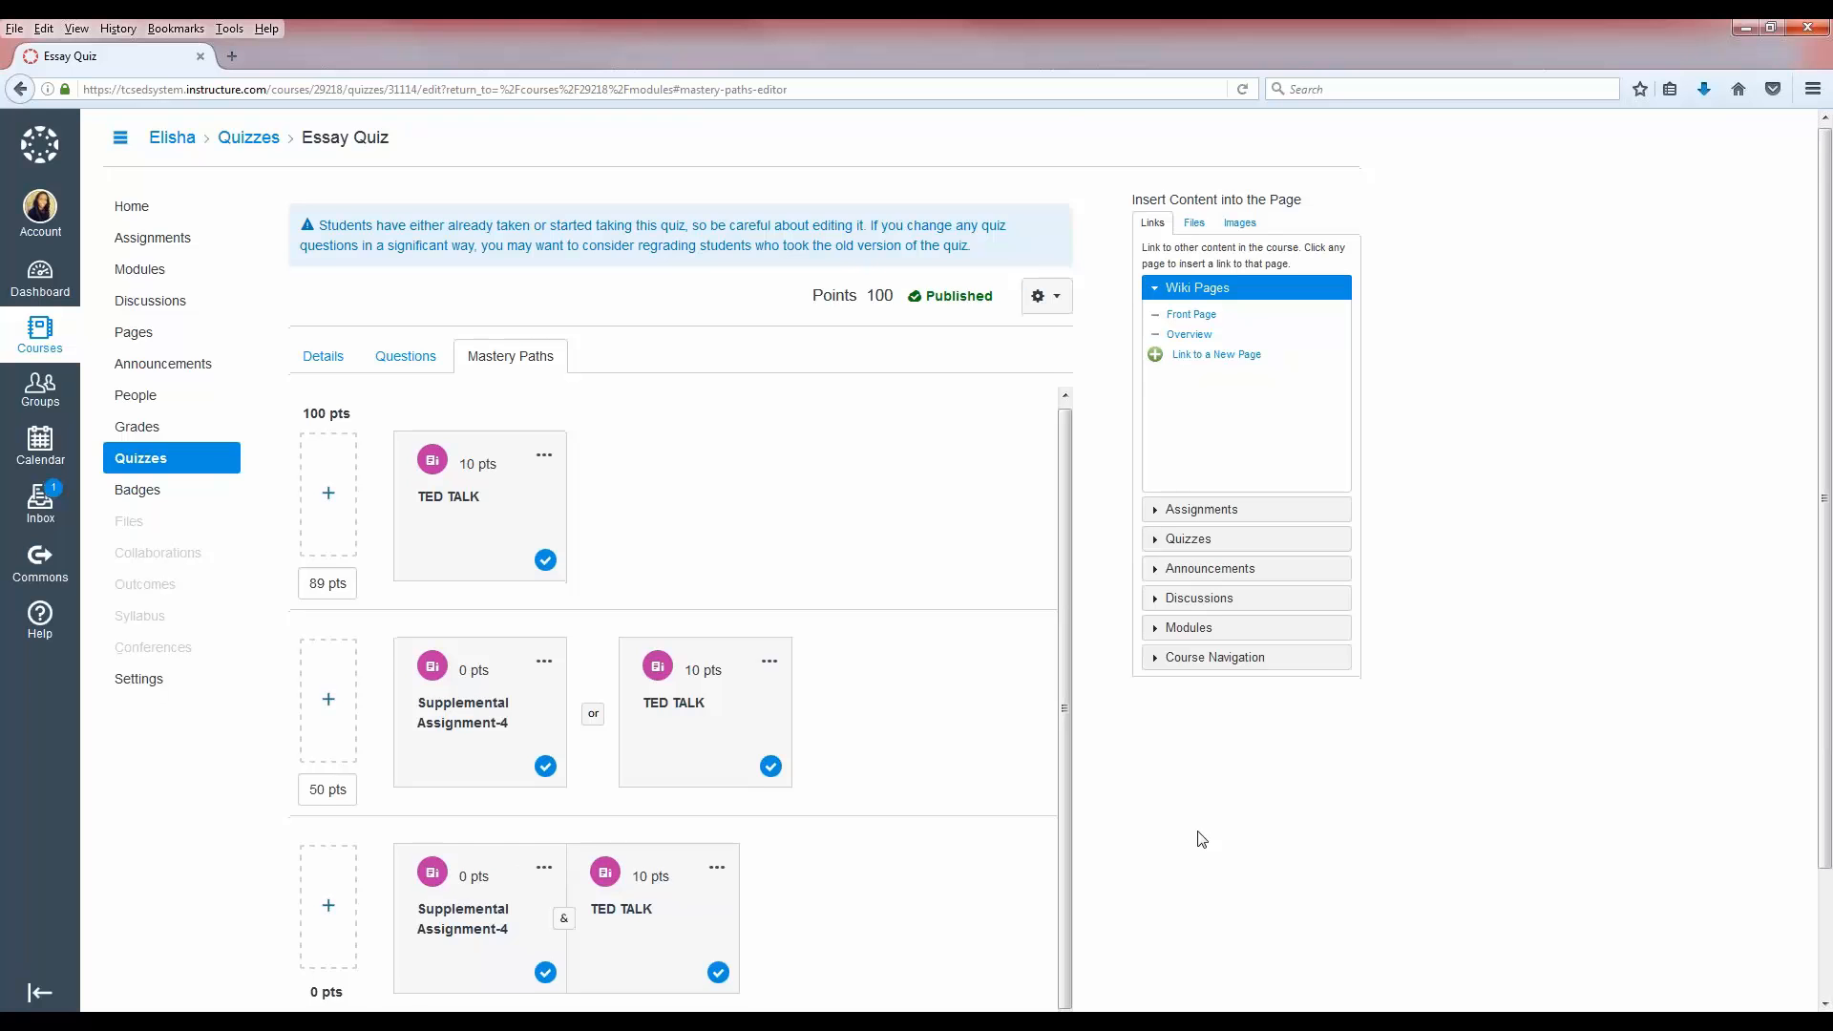
scroll(1199, 840, "down", 3)
left_click(1026, 944)
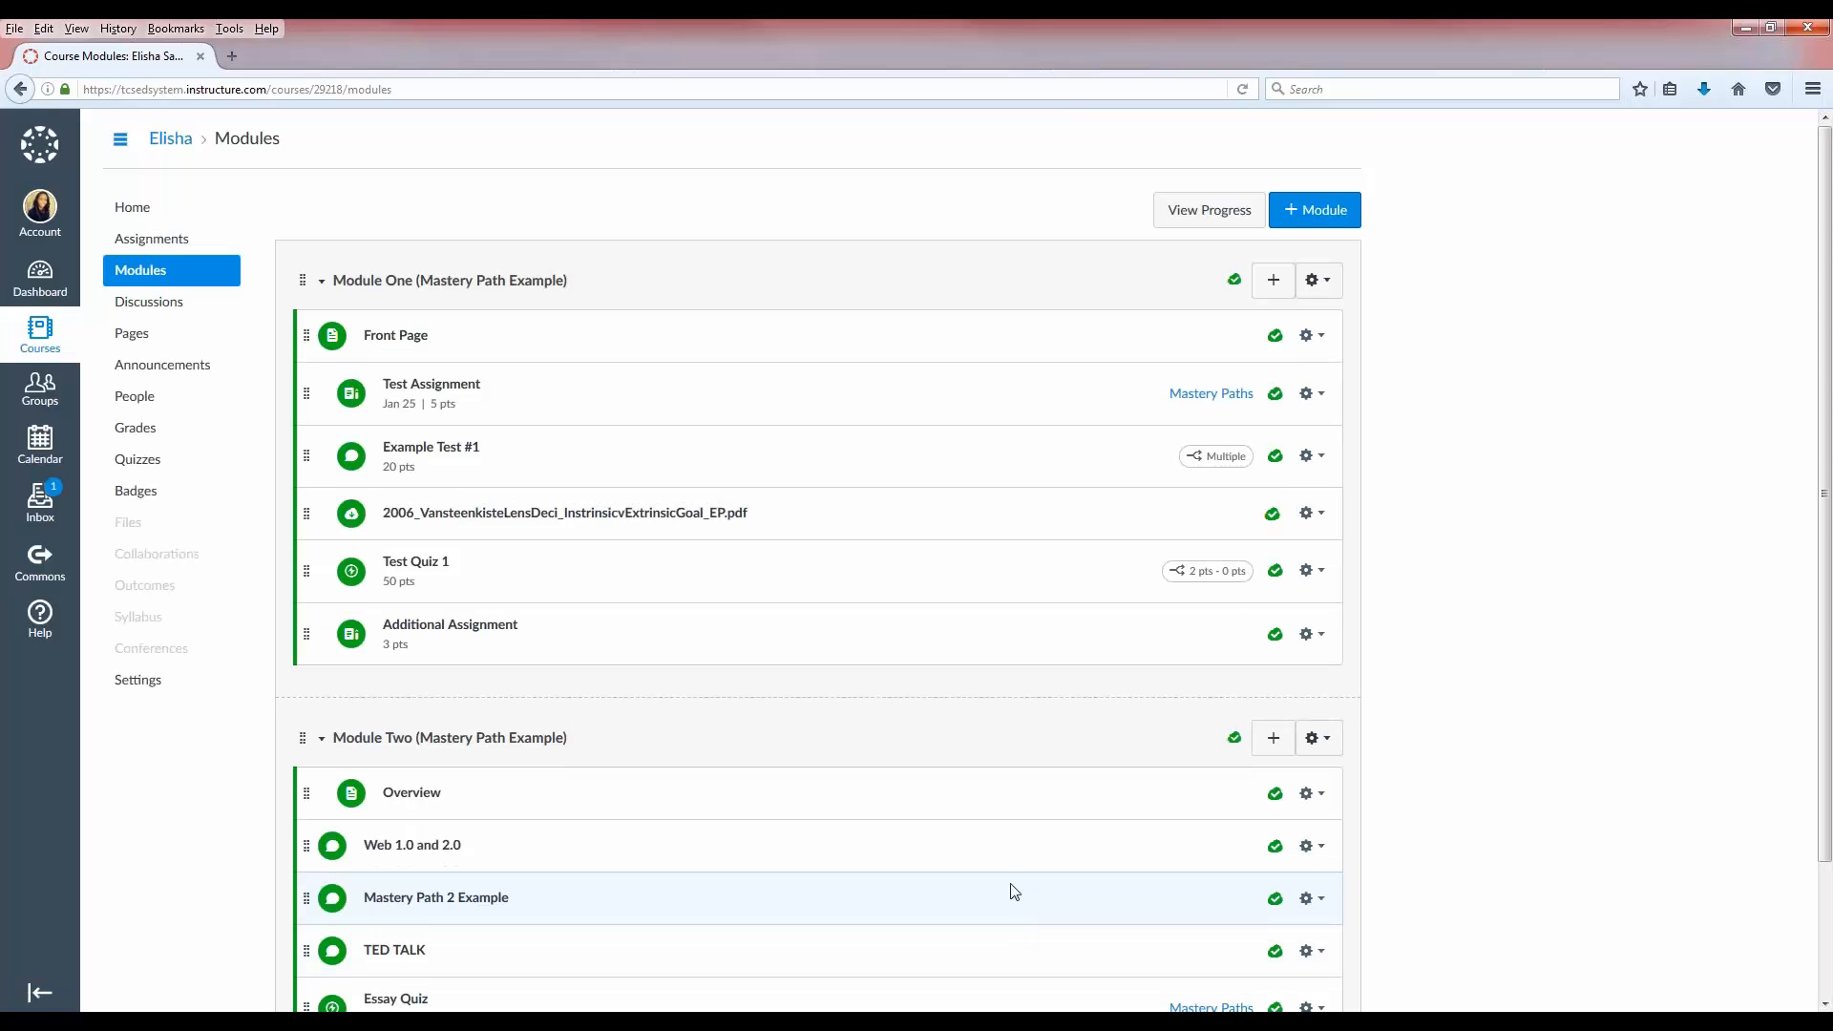
Step: Review Module Two's items and the test student's Essay Quiz grade in the gradebook, and return to the course home page
scroll(967, 831, "down", 3)
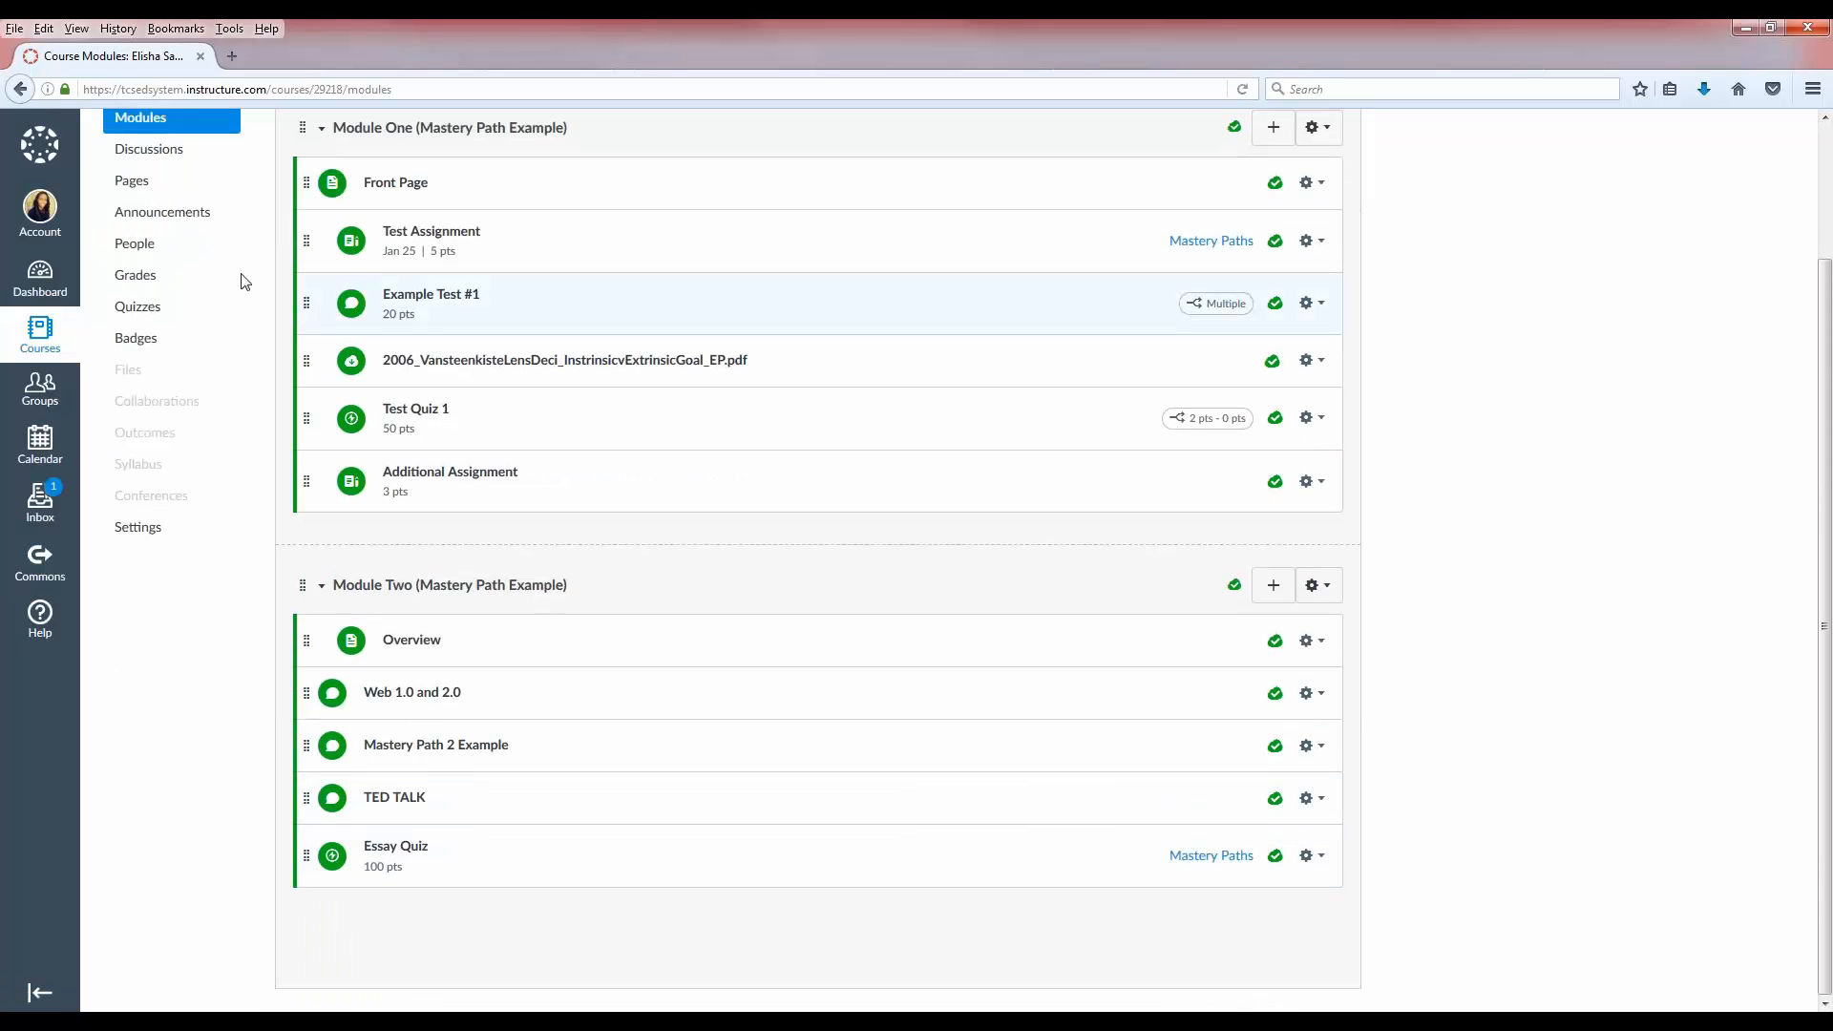
left_click(169, 285)
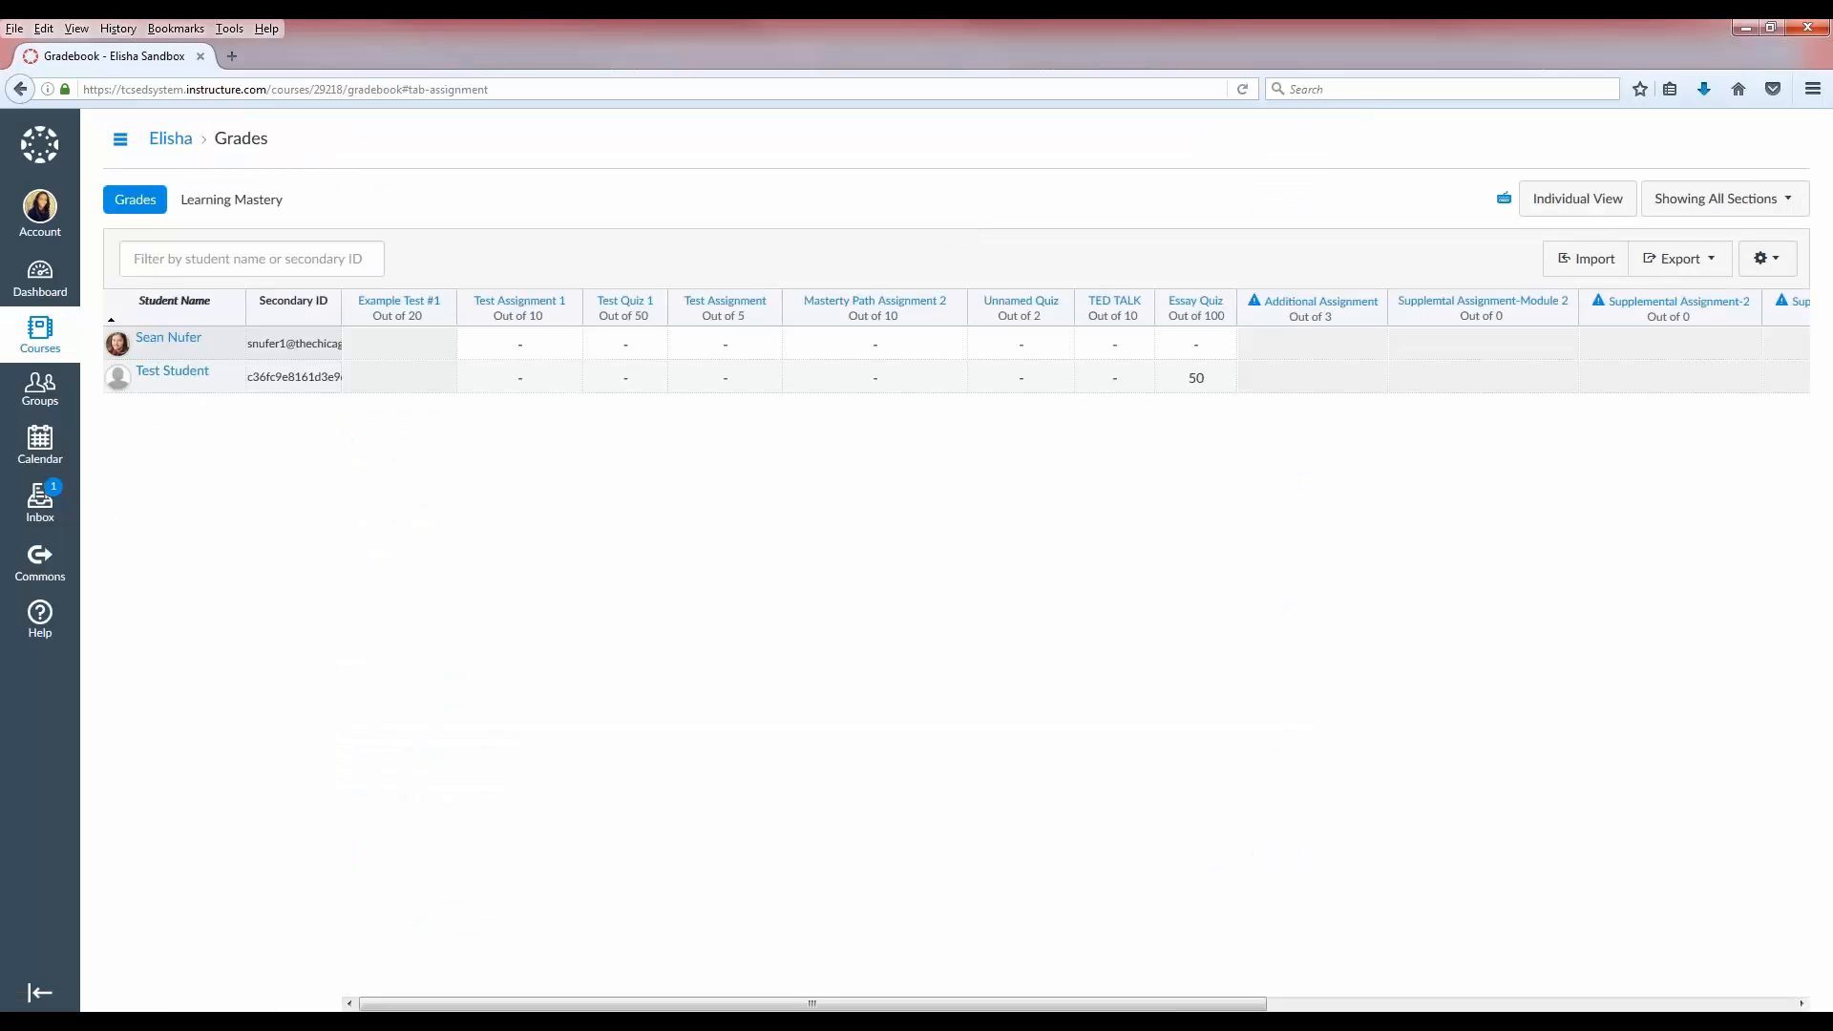
left_click(170, 139)
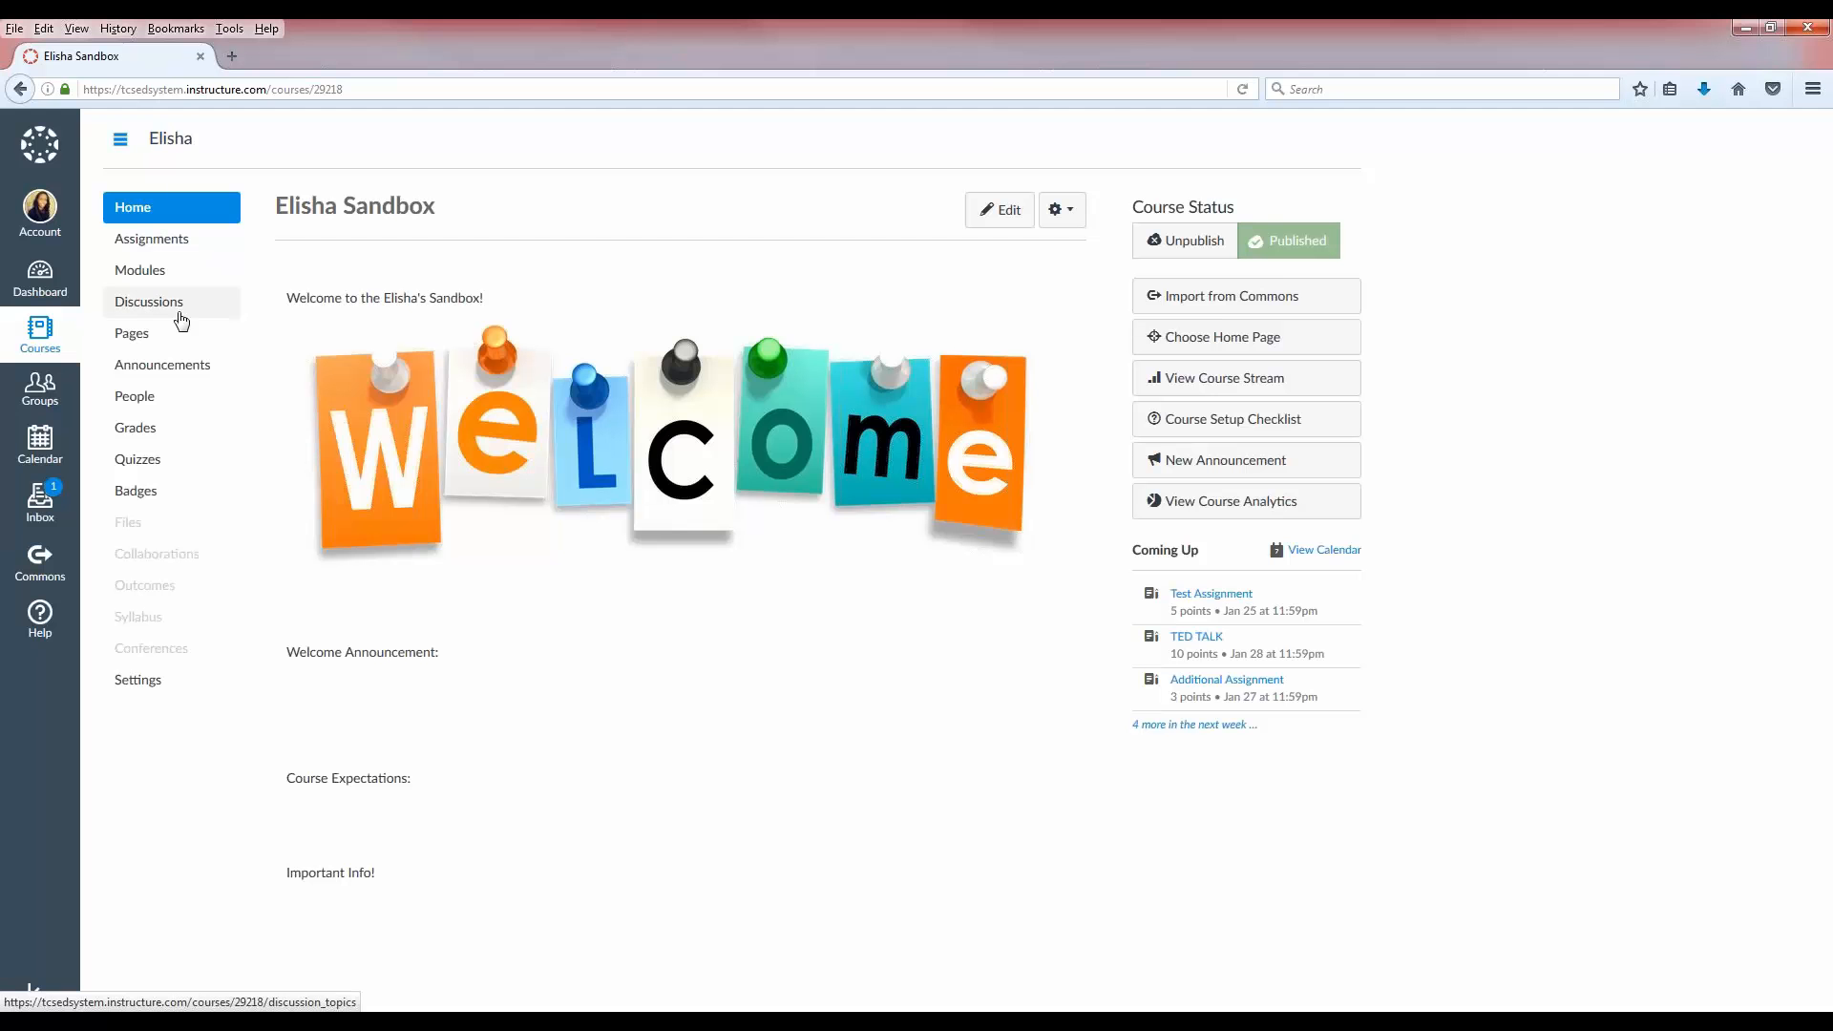
Step: Return to Student View through the course settings and open the modules list down to Module Two
left_click(160, 698)
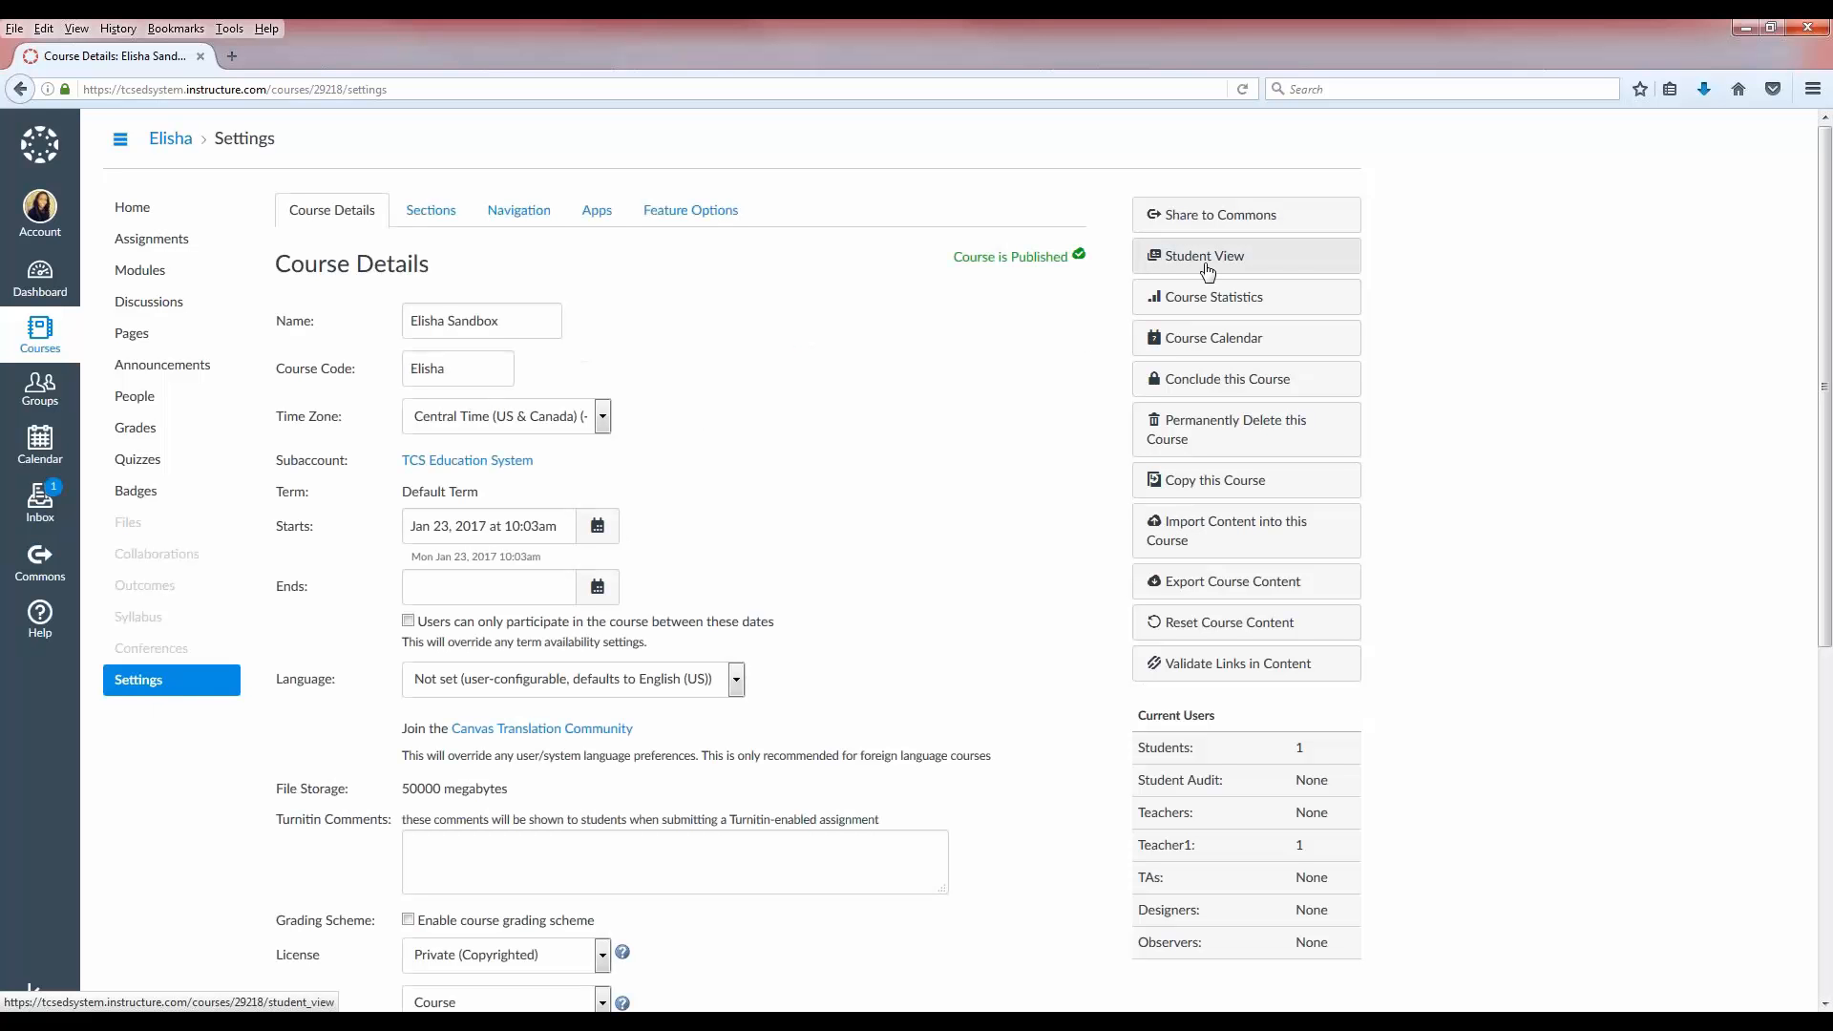
left_click(1205, 268)
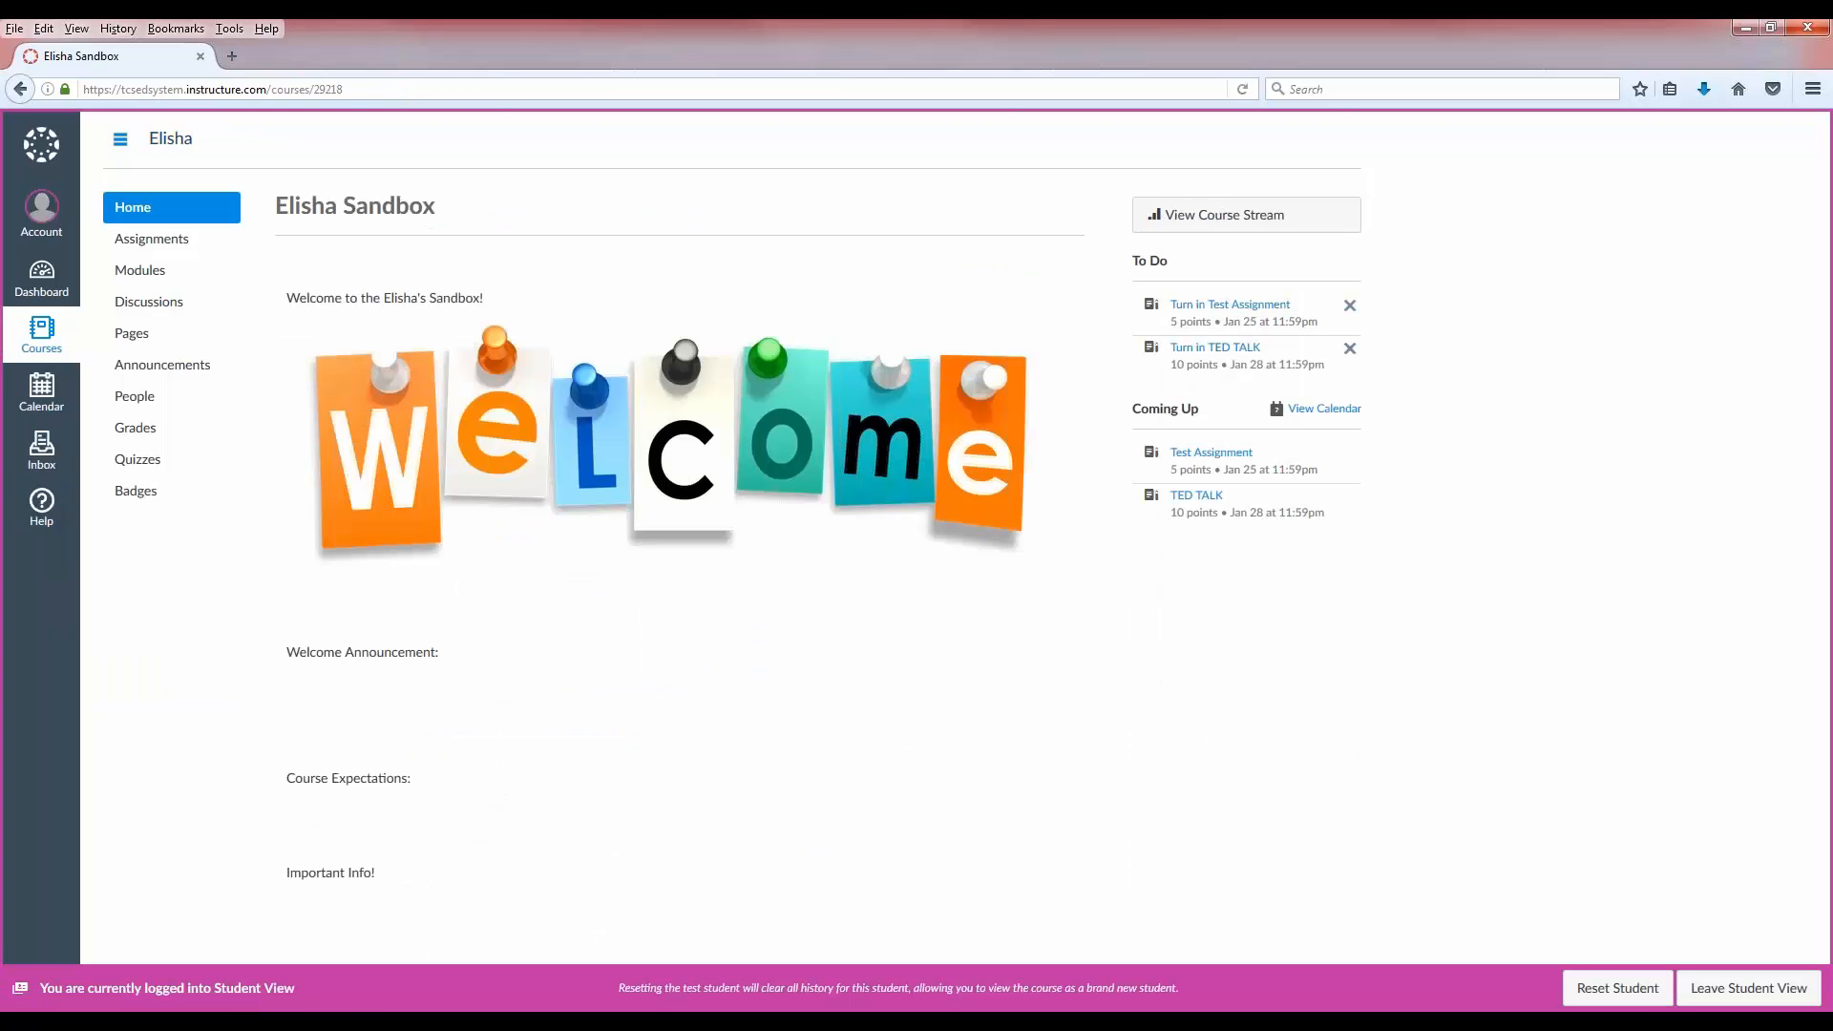
left_click(146, 274)
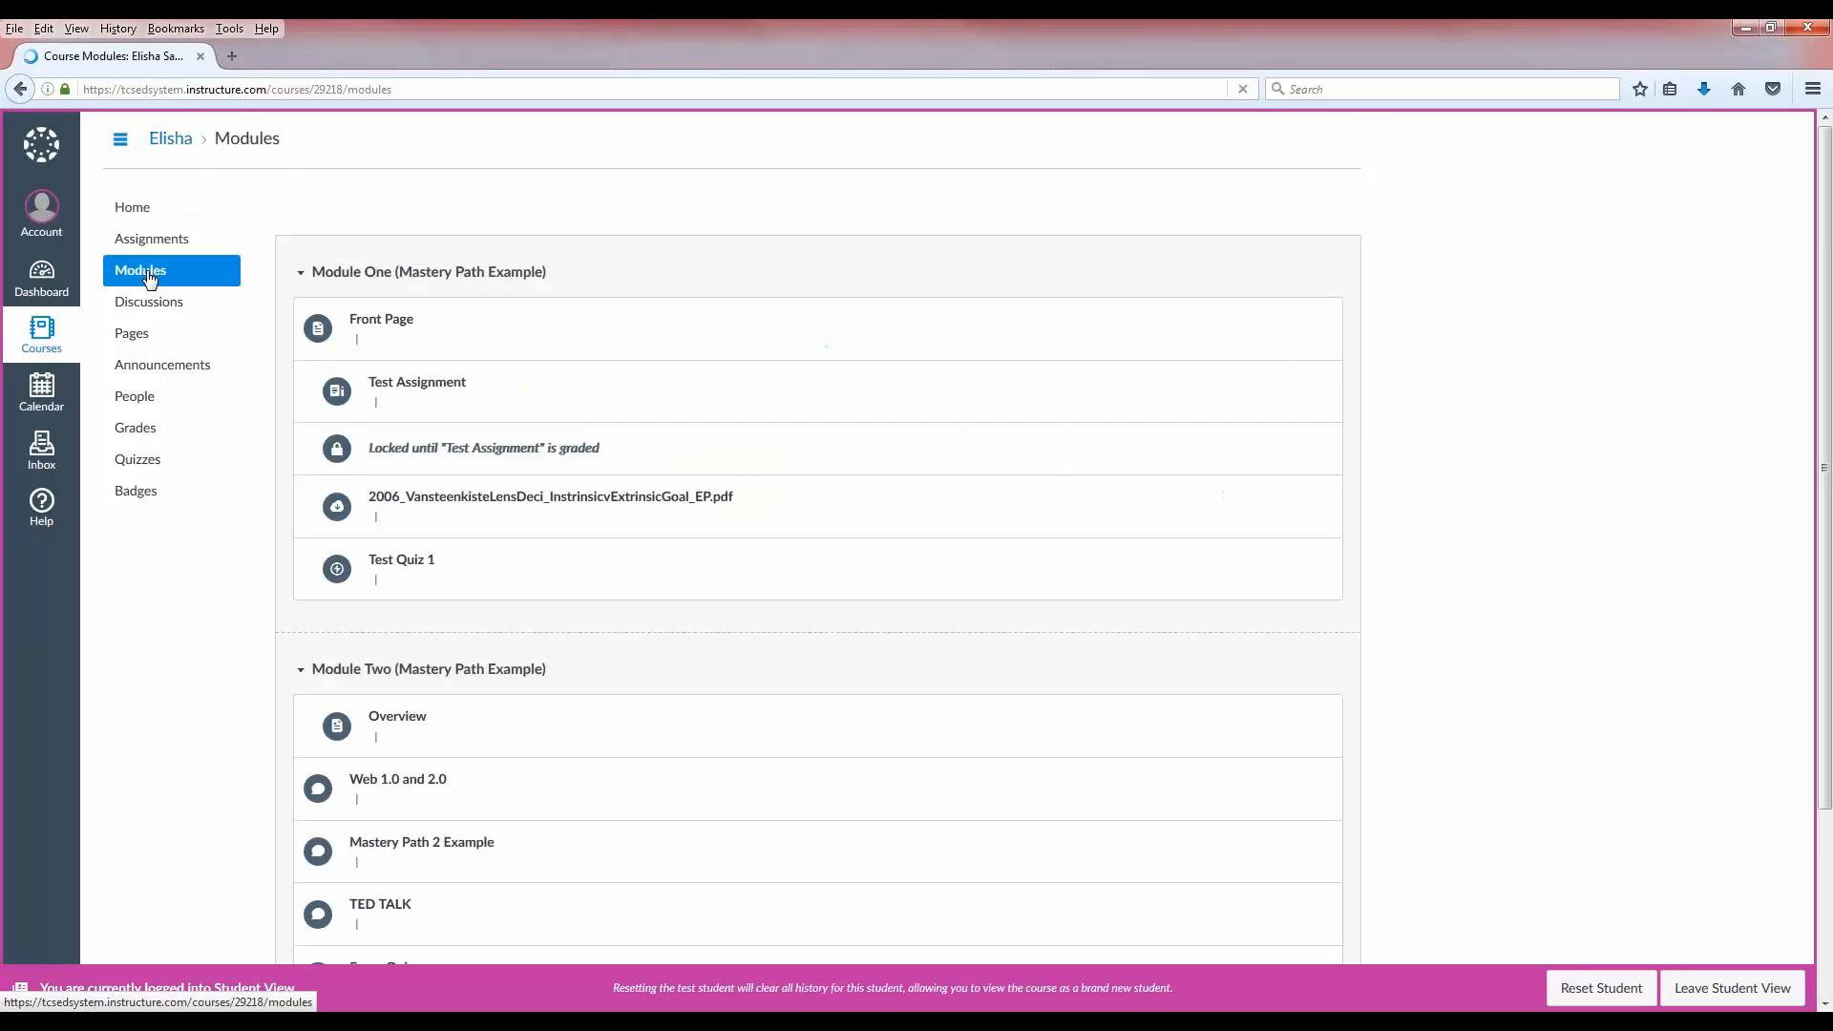
scroll(372, 668, "down", 3)
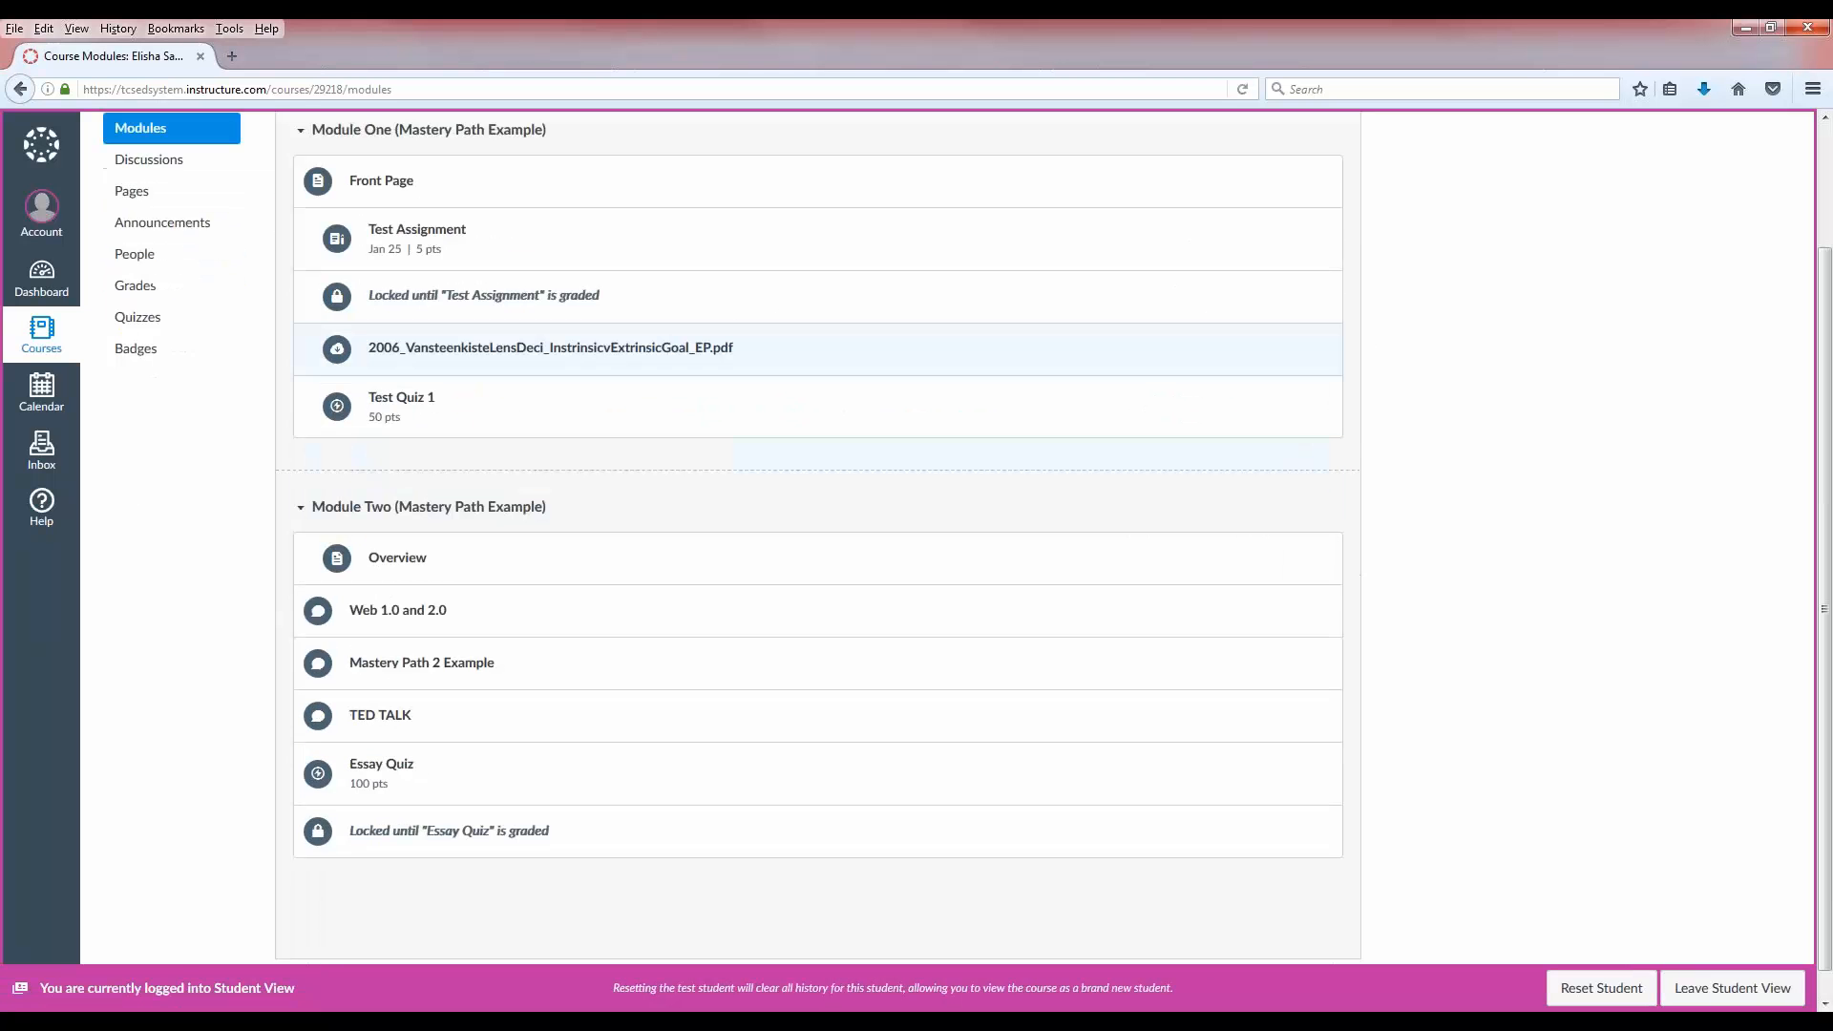
Step: View the test student's Essay Quiz submission, examine the locked item below it in Module Two, and leave Student View
left_click(377, 749)
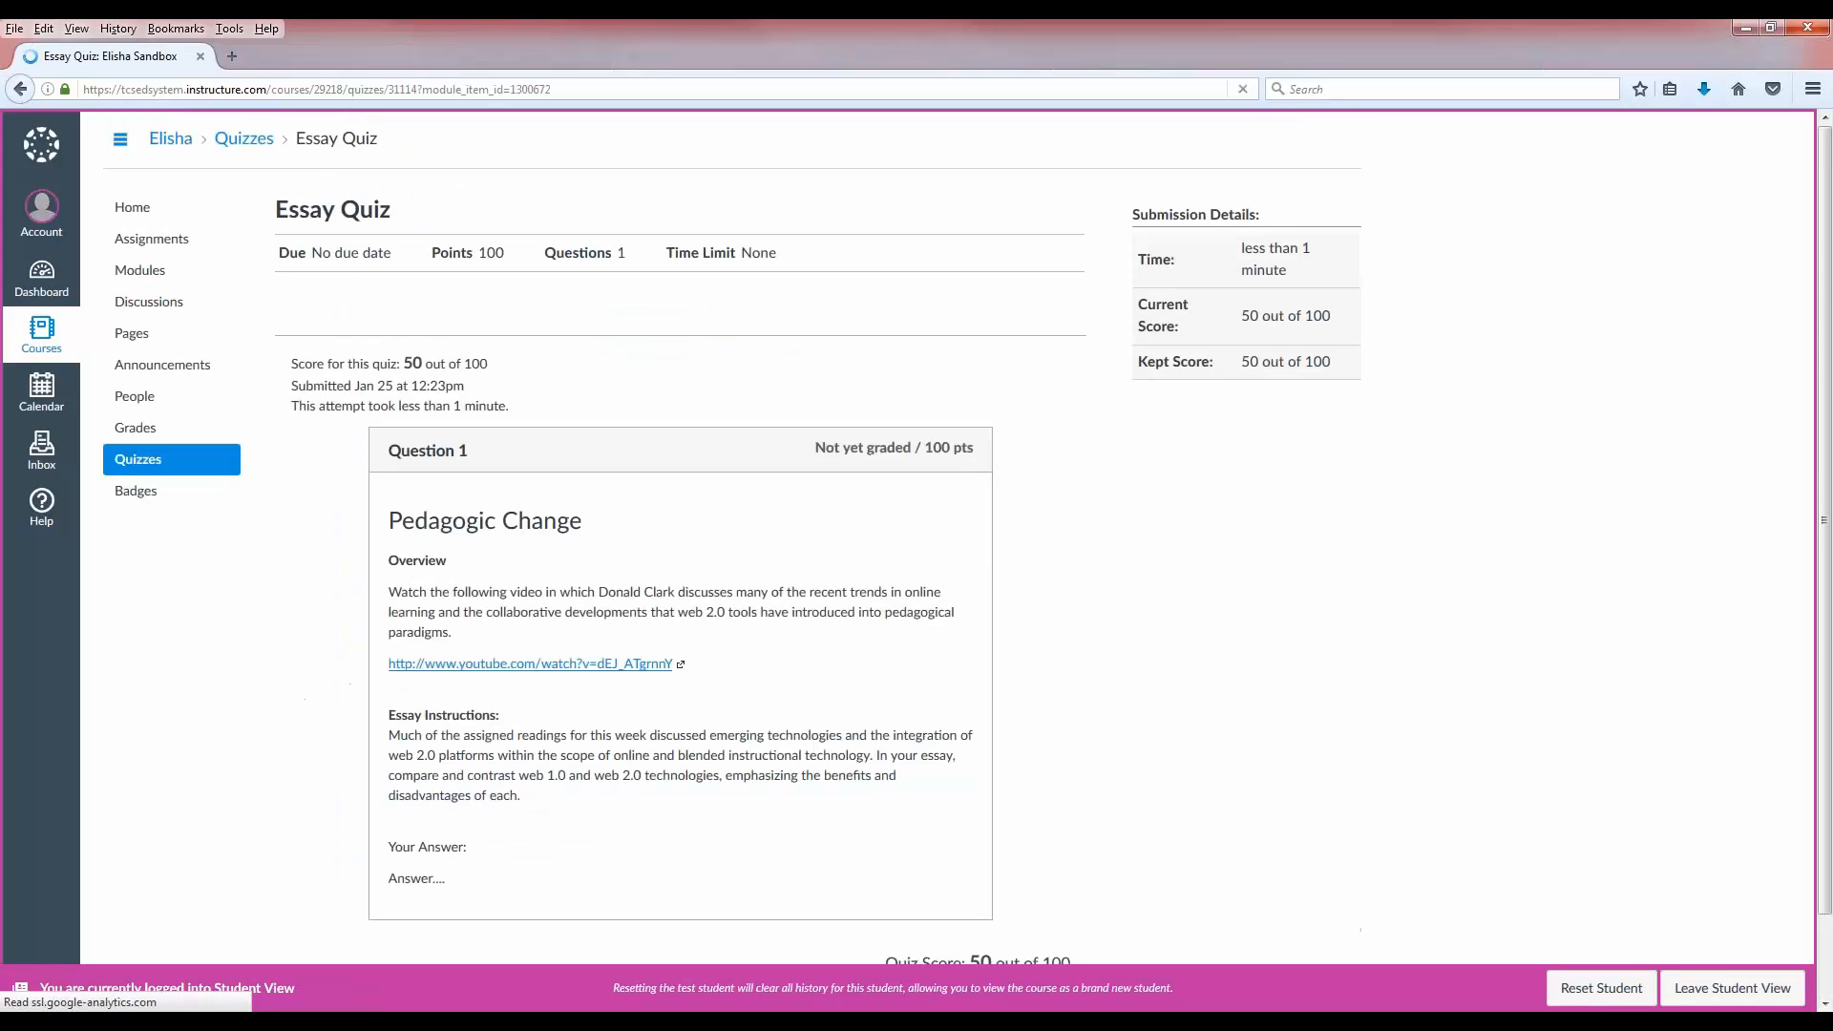
left_click(153, 272)
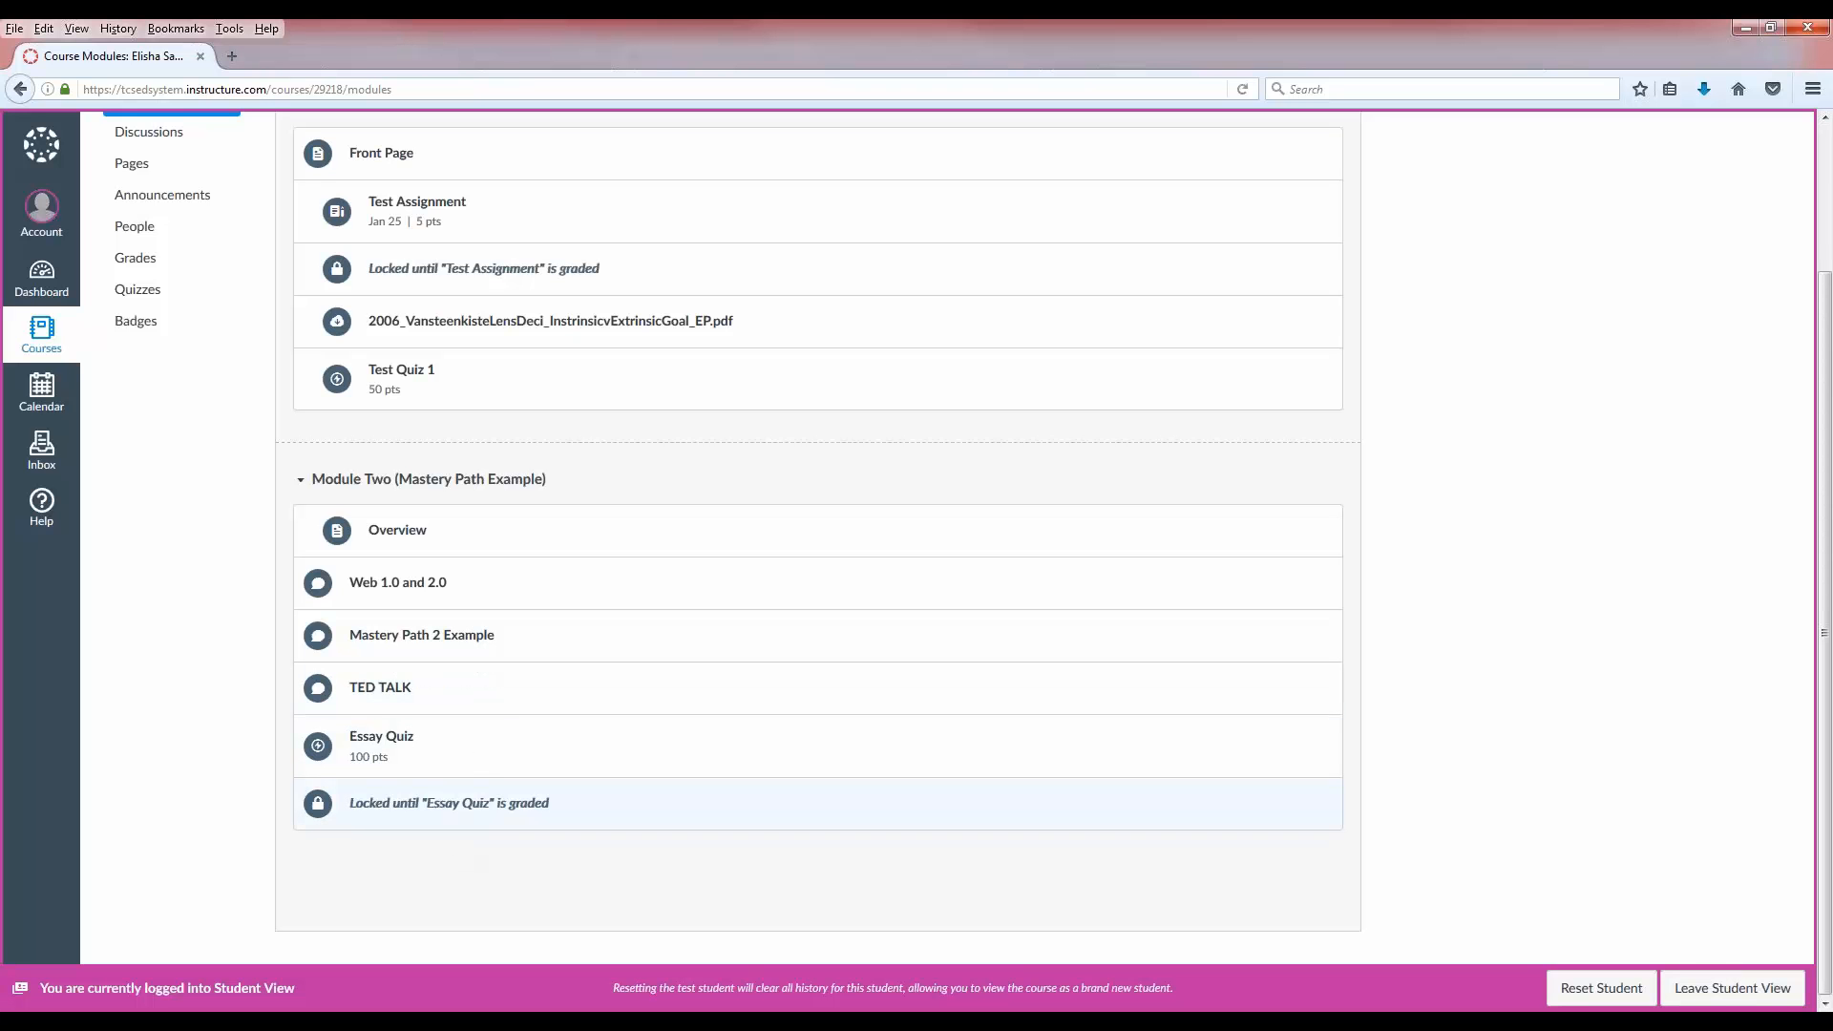
left_click_drag(560, 806, 420, 807)
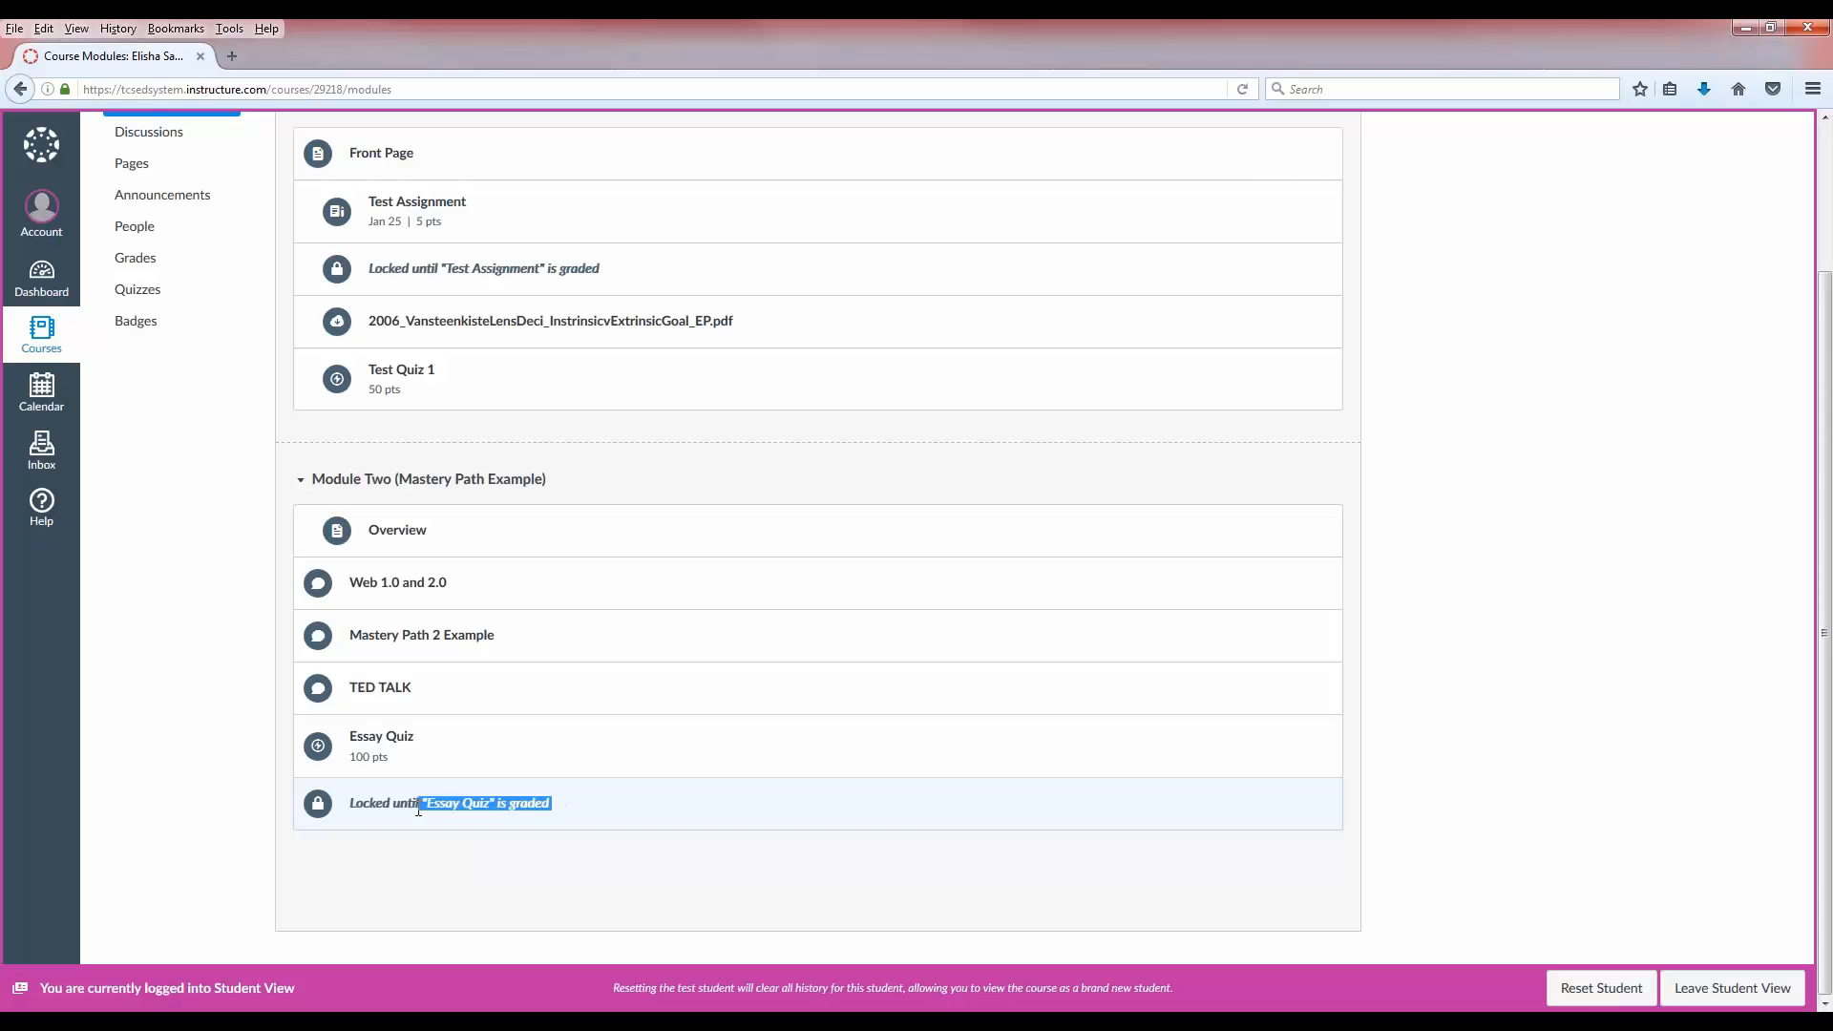
left_click(552, 850)
left_click(1742, 989)
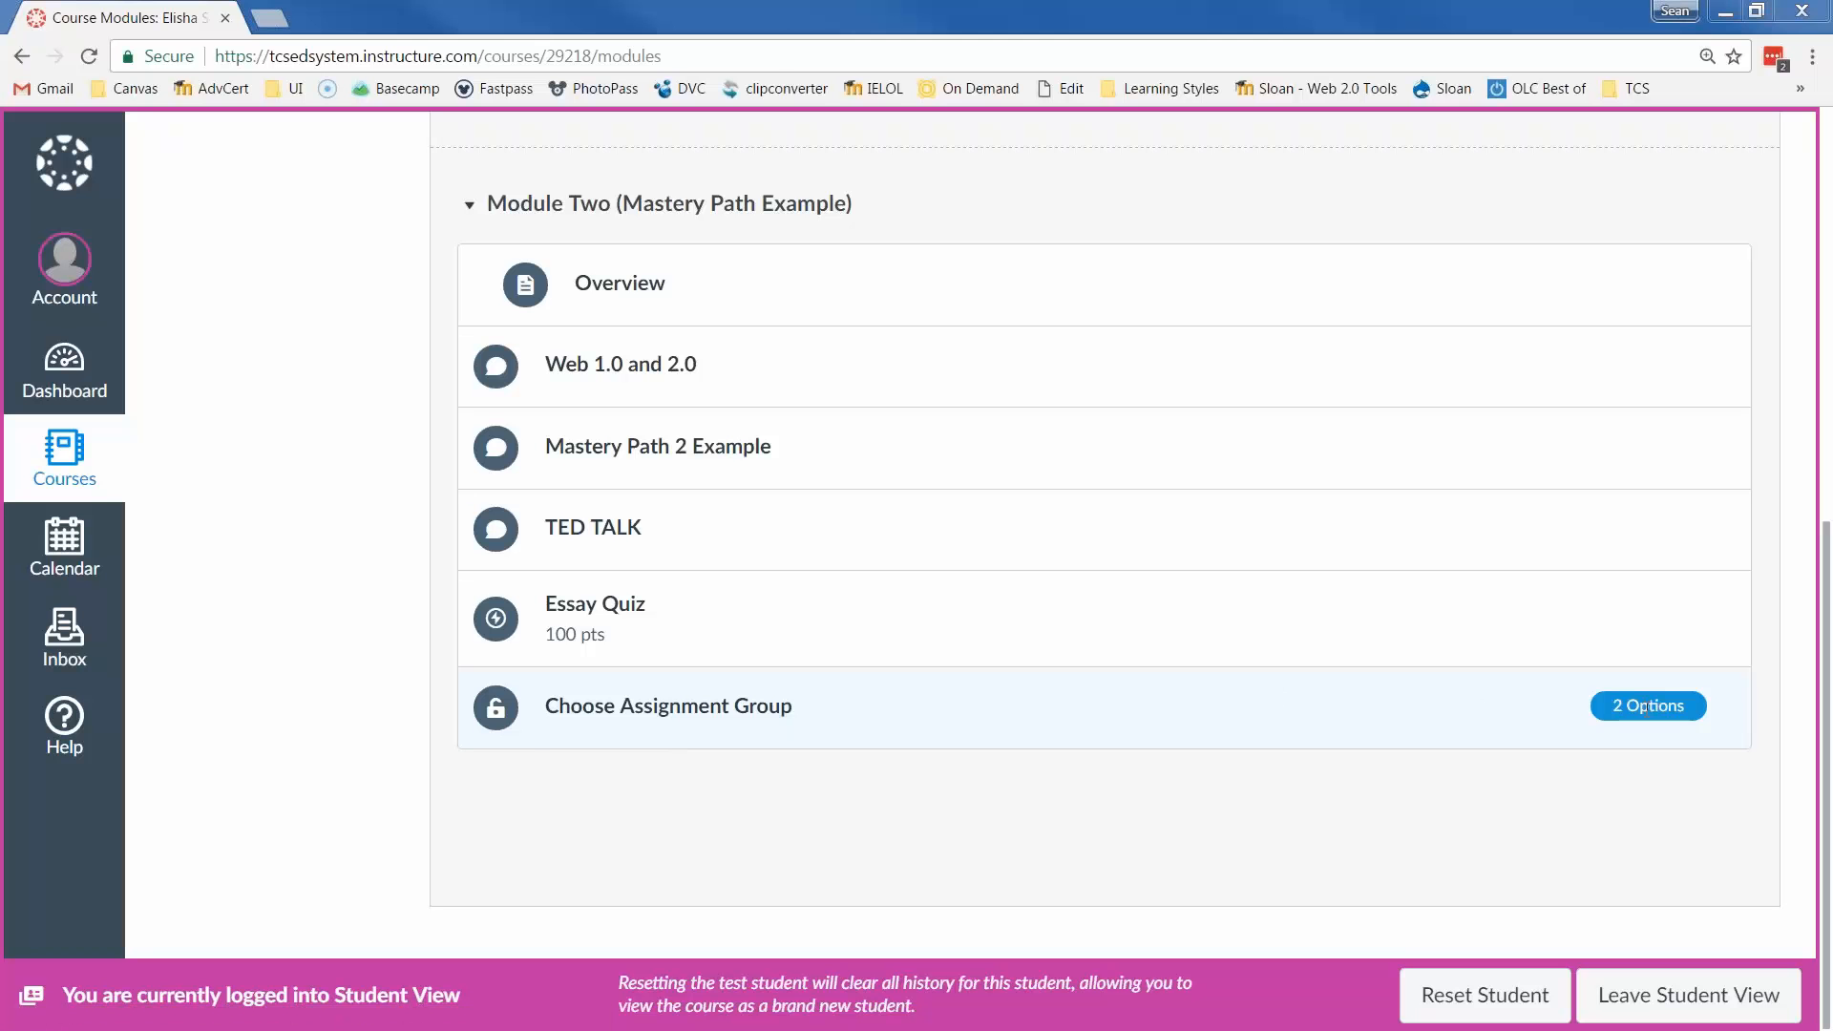
Step: Open the Choose Assignment Group item as the test student, and locate the Essay Quiz's Mastery Paths on the teacher's modules page
left_click(616, 708)
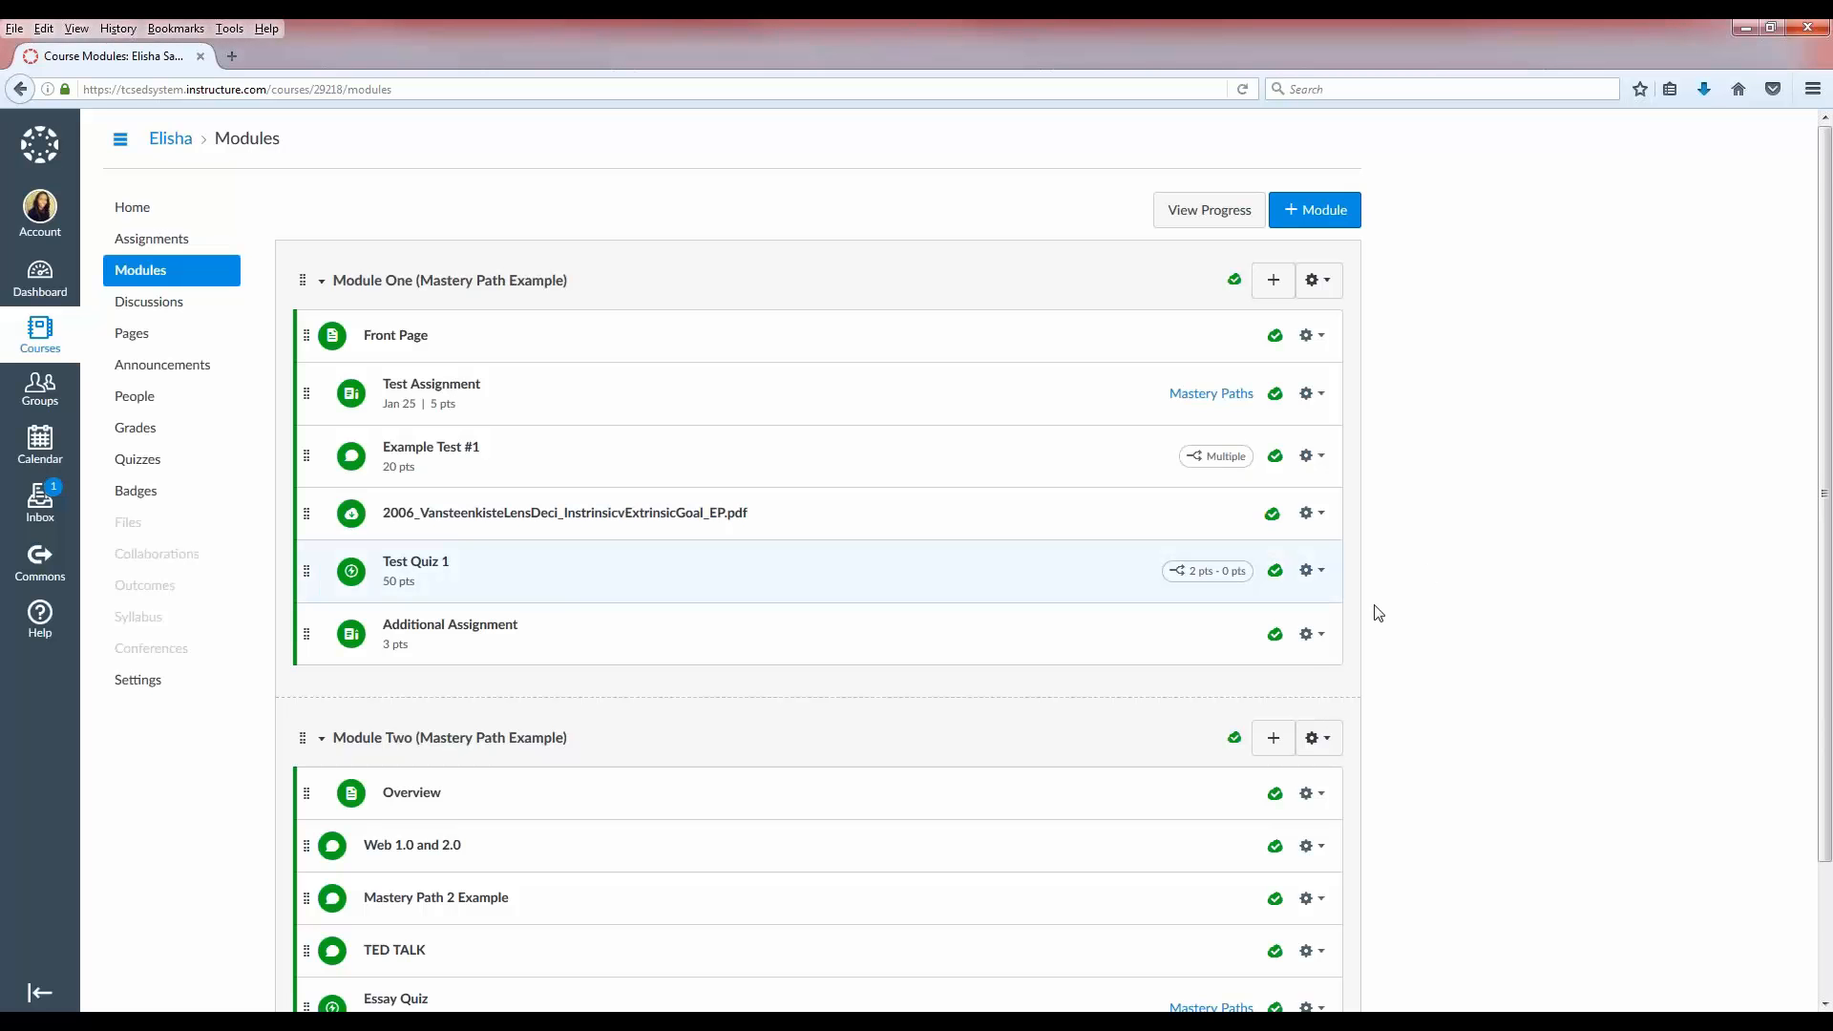
scroll(1378, 612, "down", 2)
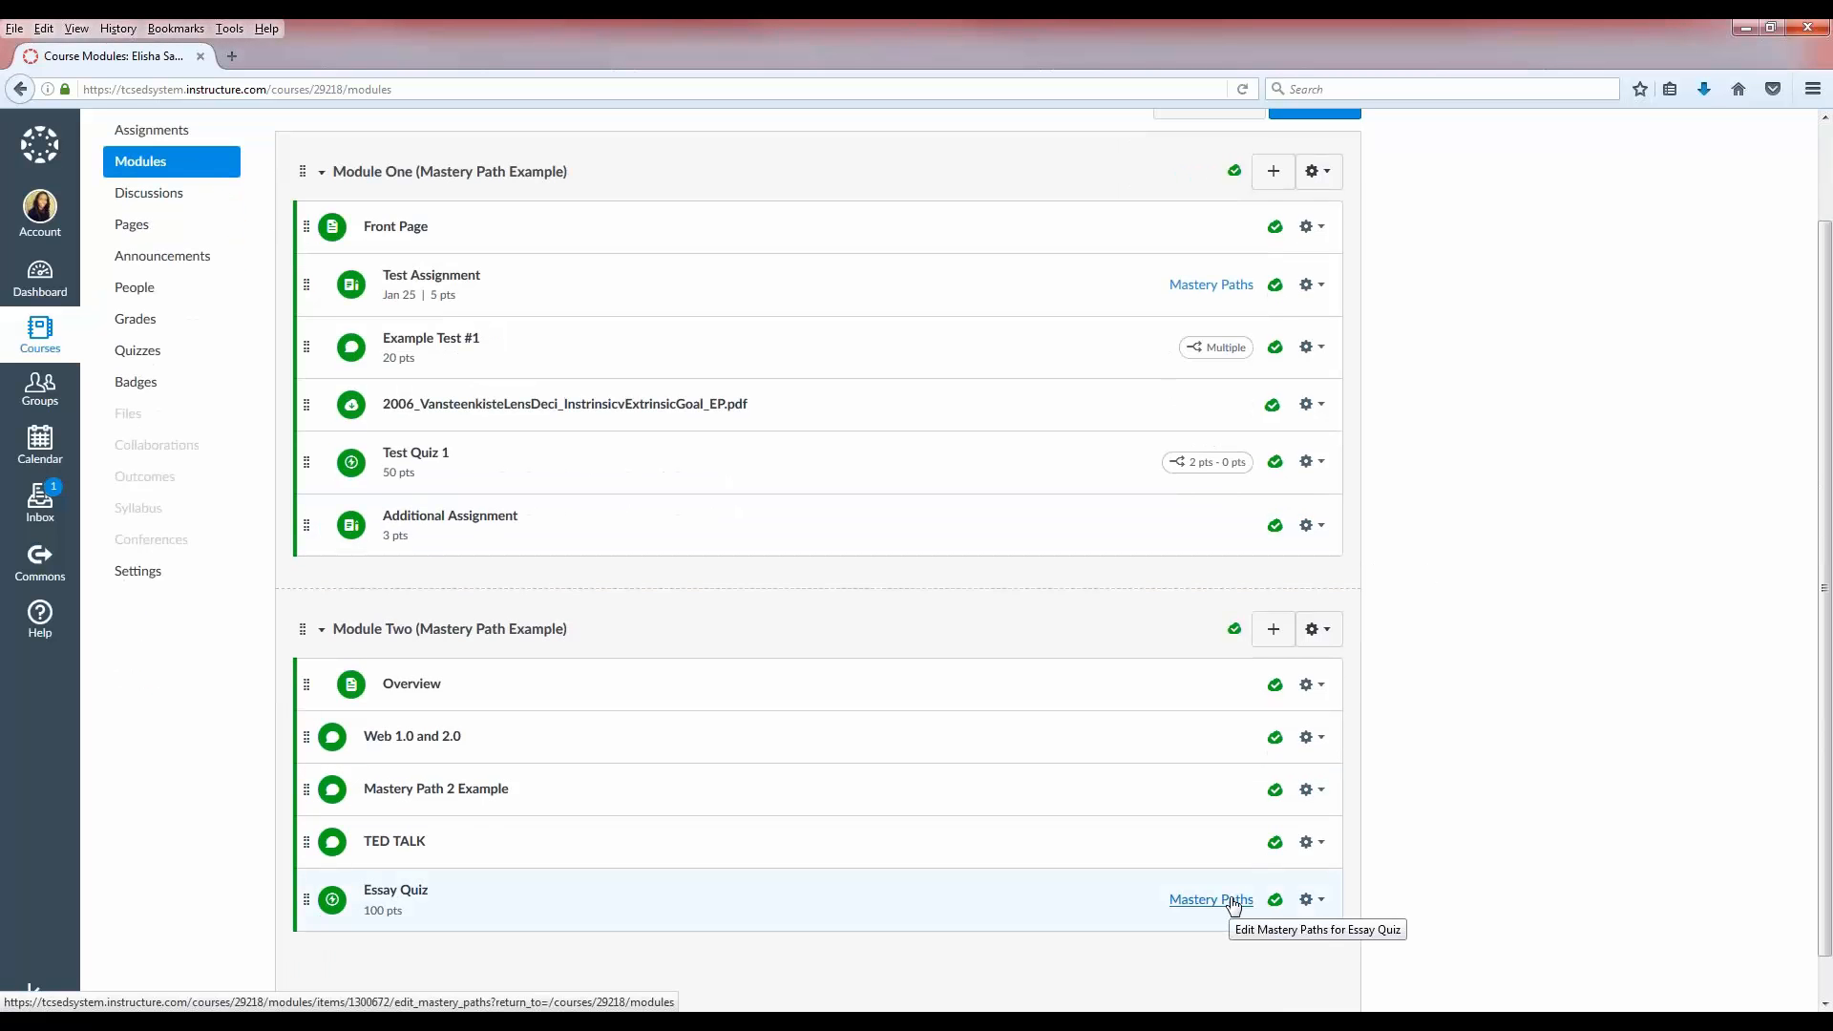